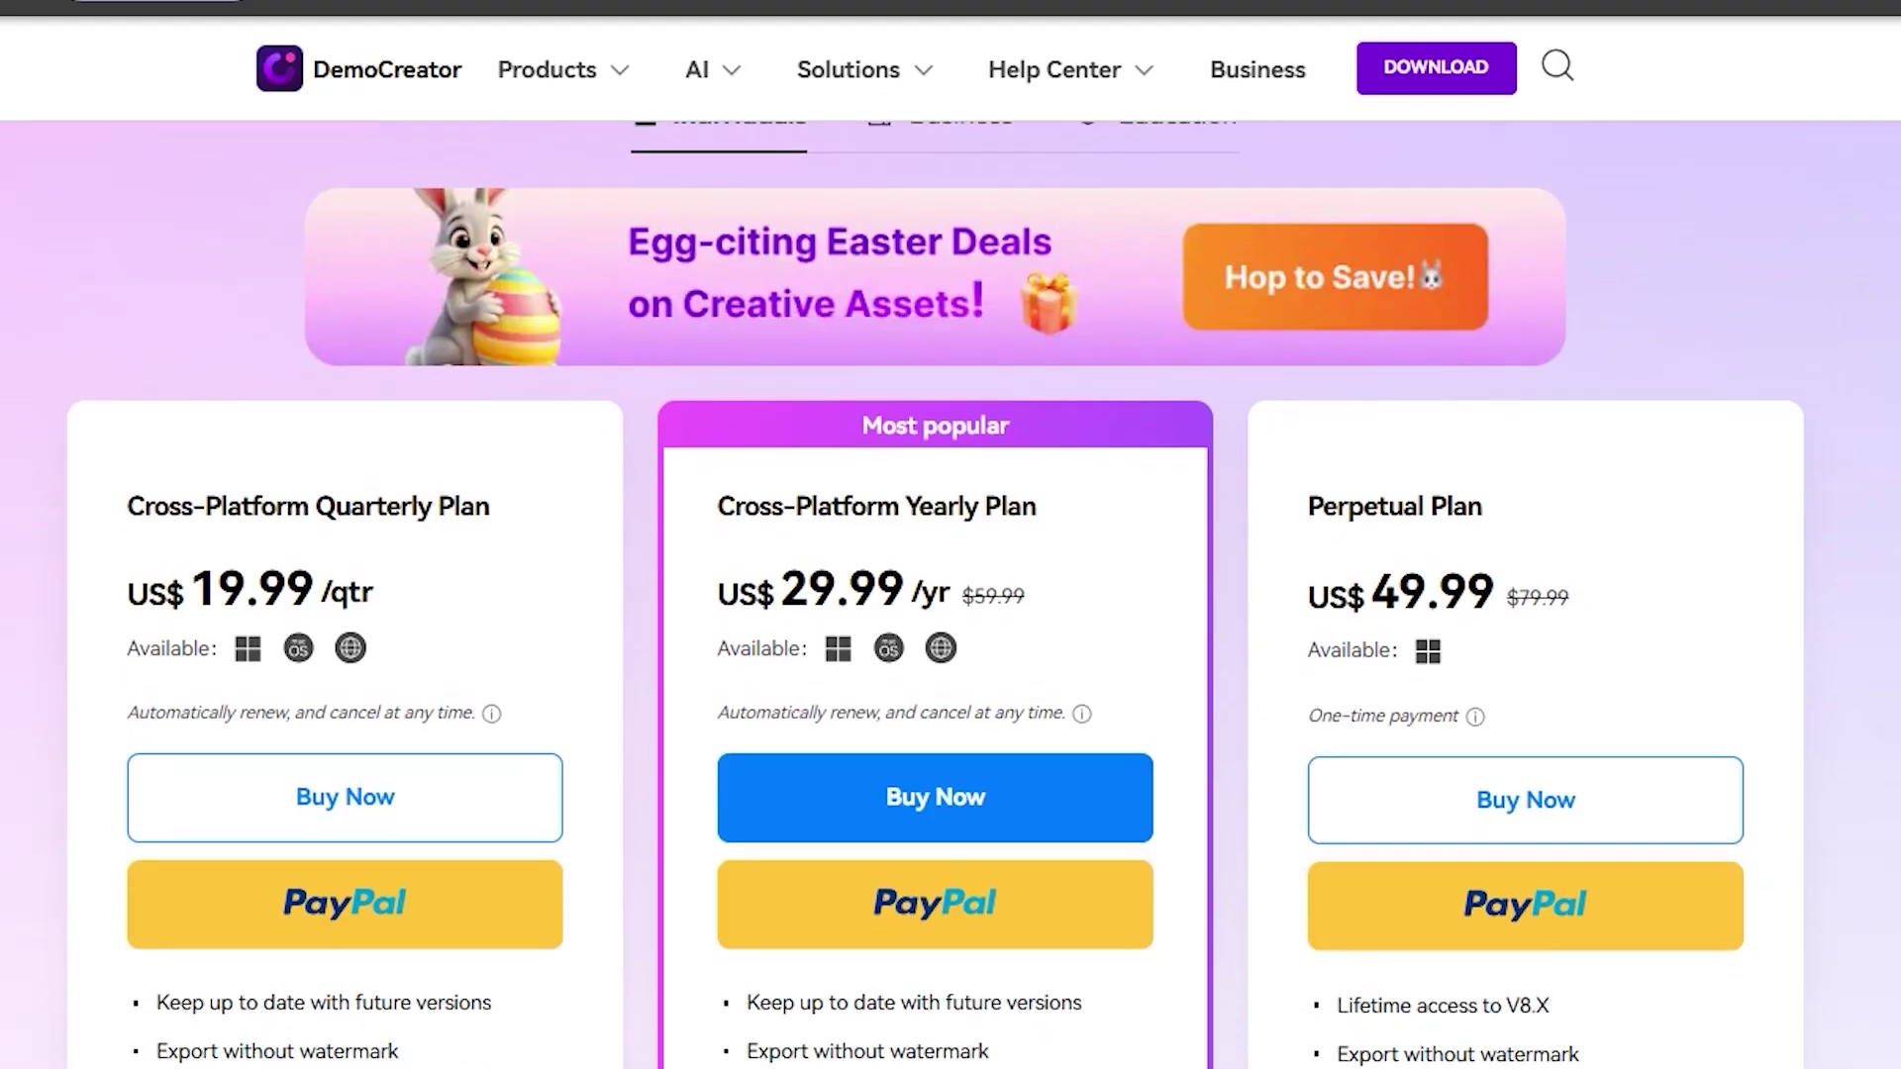
Scroll the DemoCreator Home screen to view its recording, editing and AI tool choices.
scroll(933, 594, down, 2)
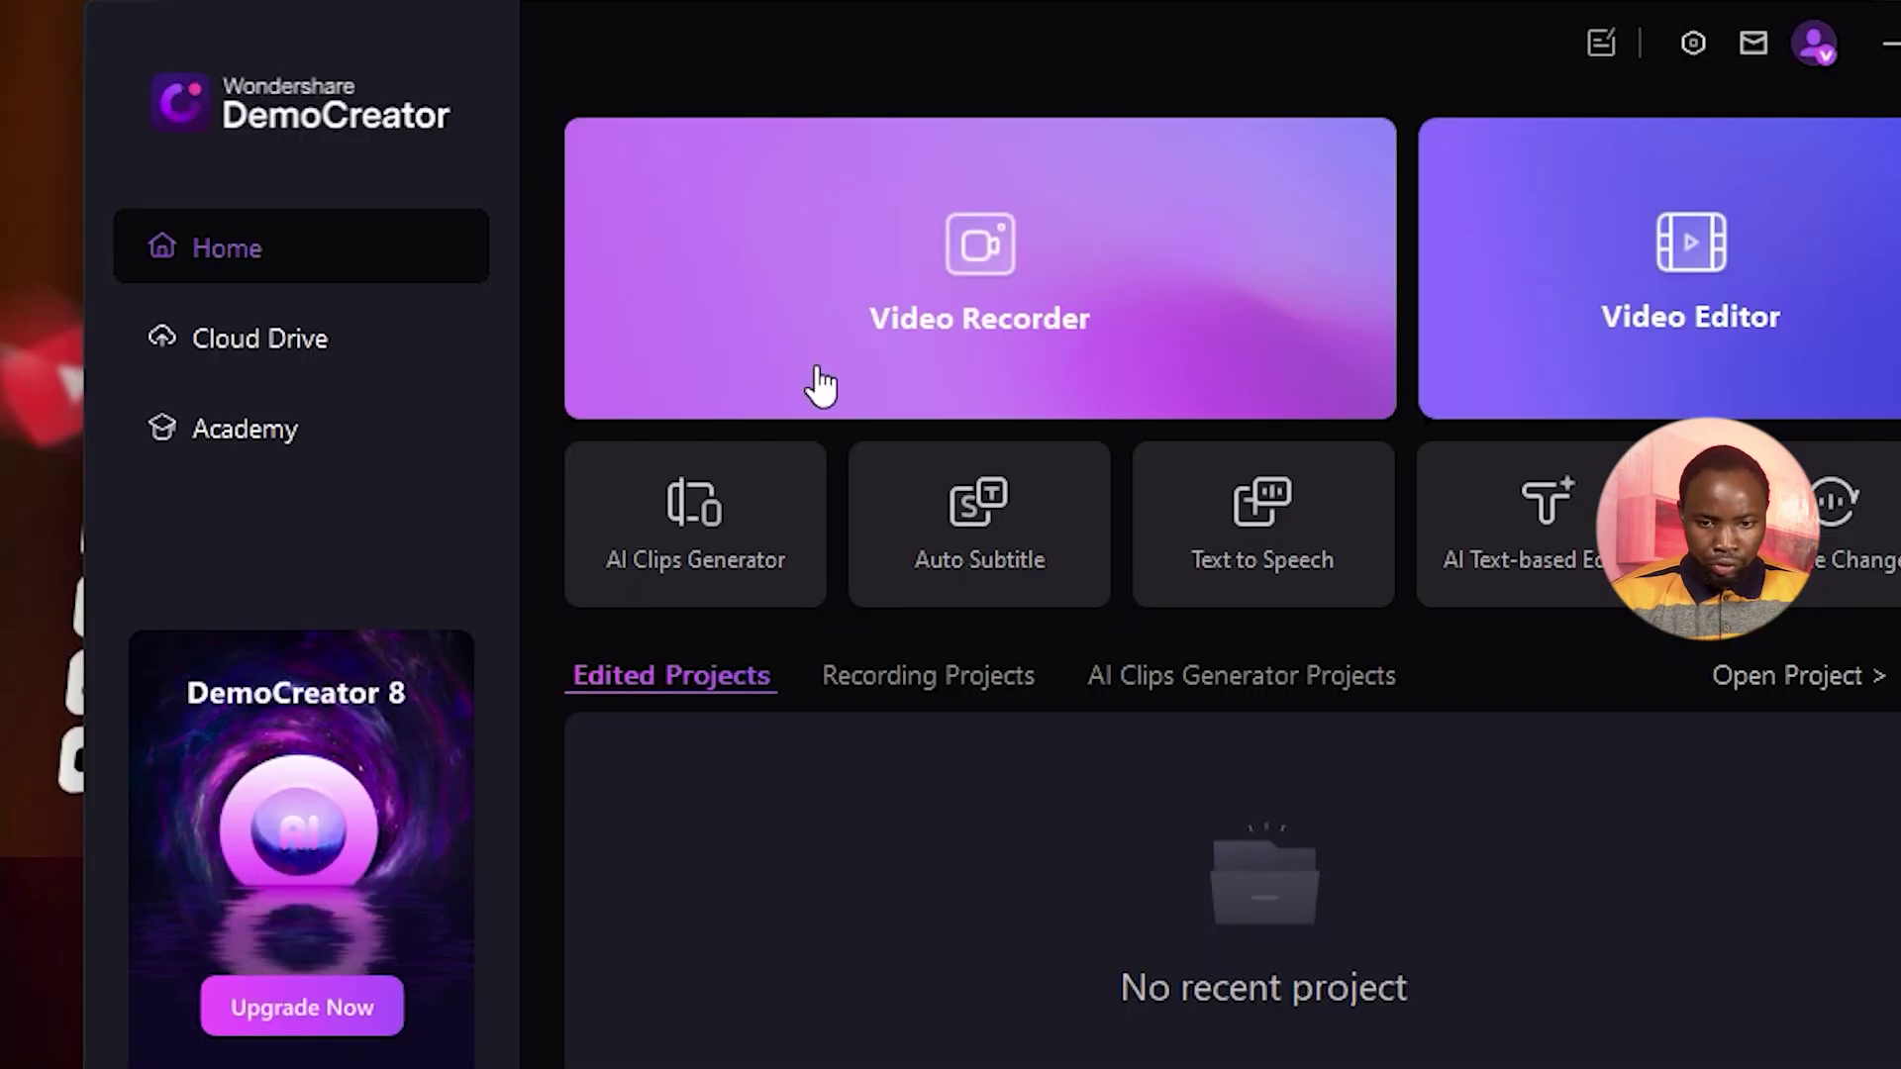
Start a Video Presentation project from the Work Summary Report template.
click(819, 381)
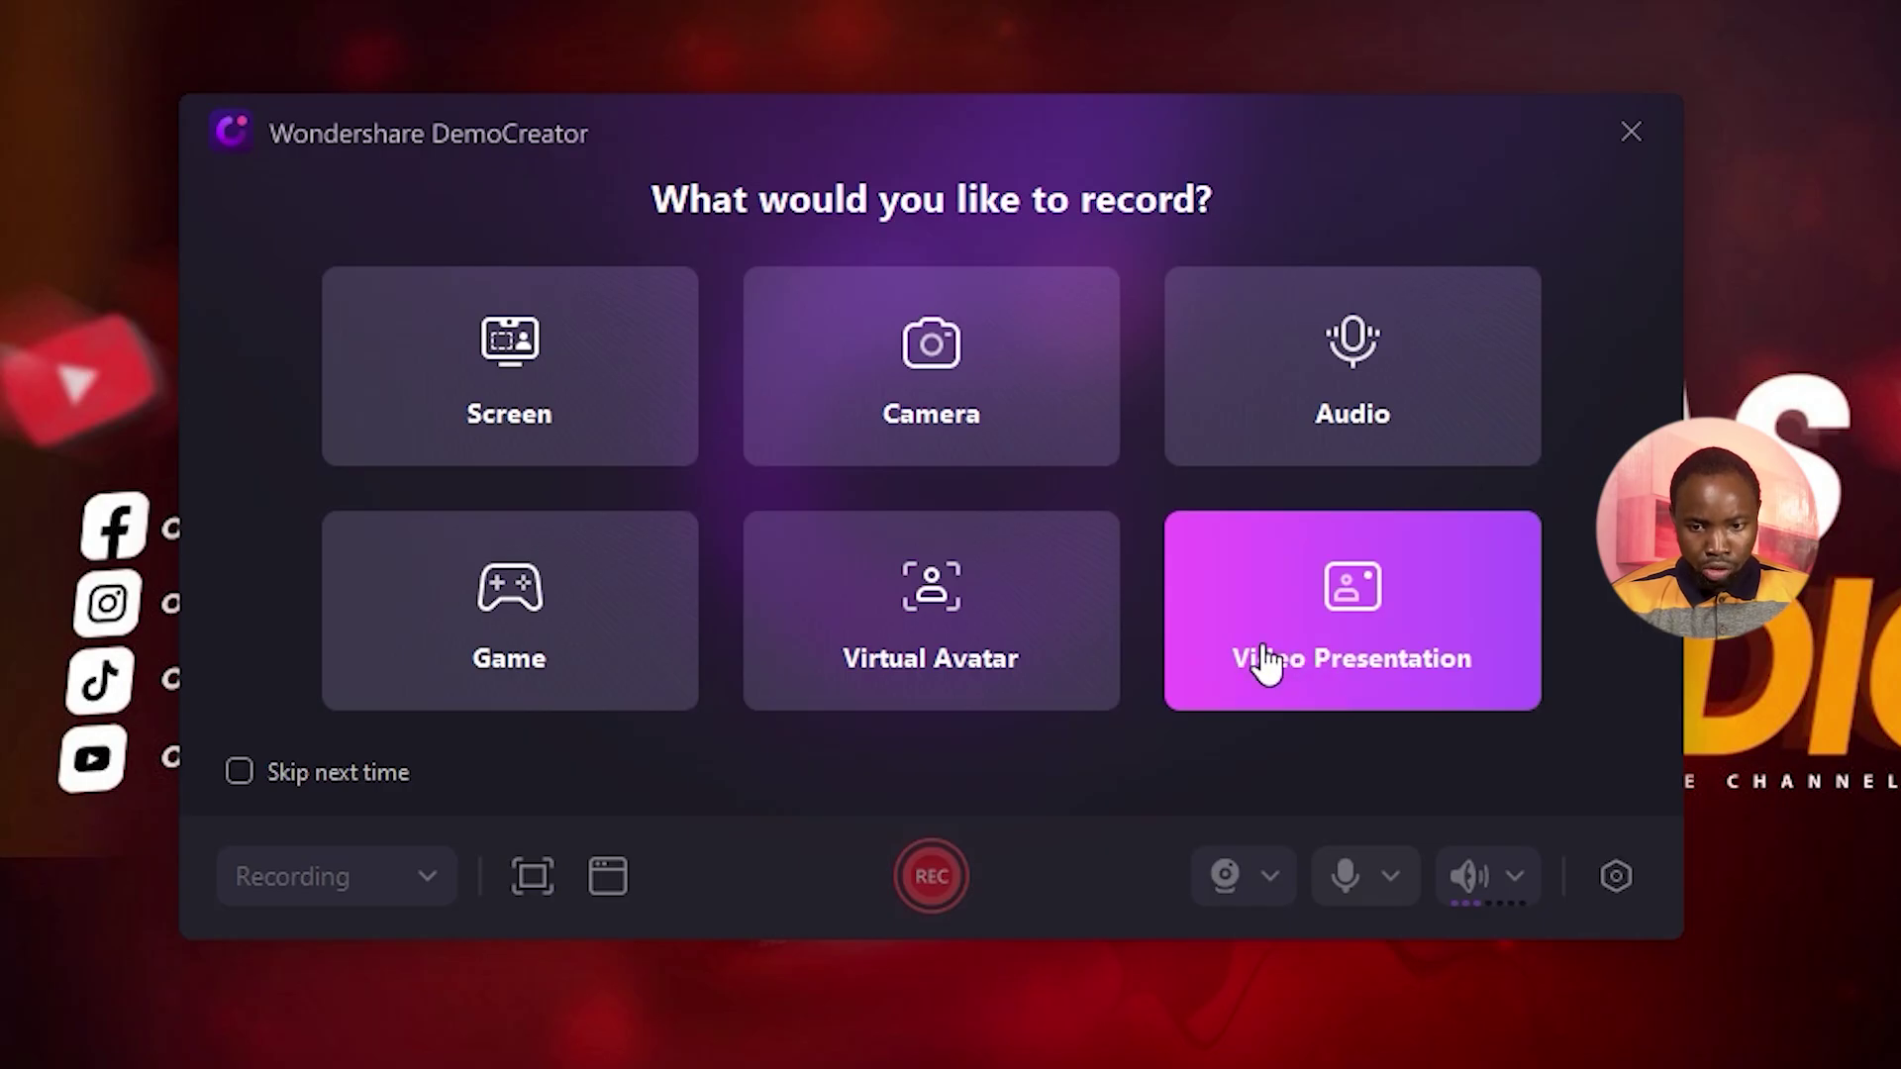
click(1265, 661)
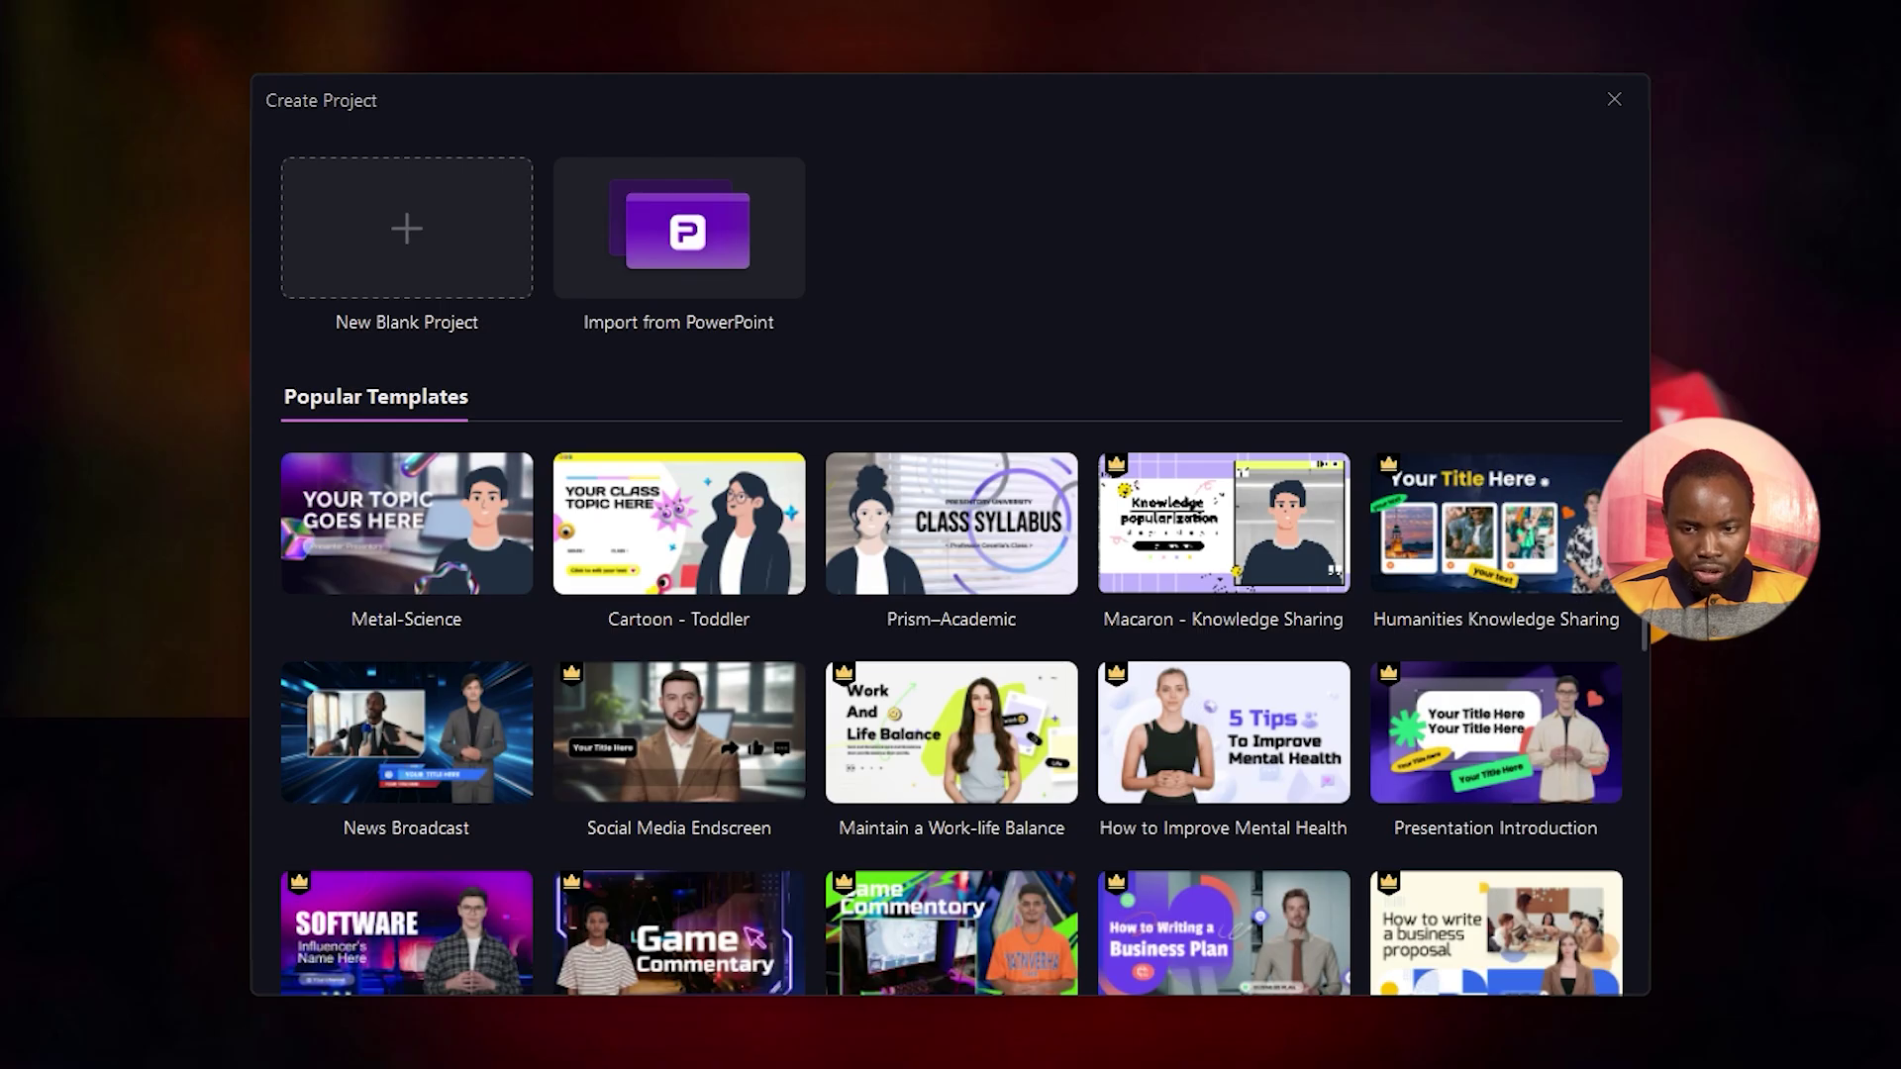
drag(1643, 639, 1666, 394)
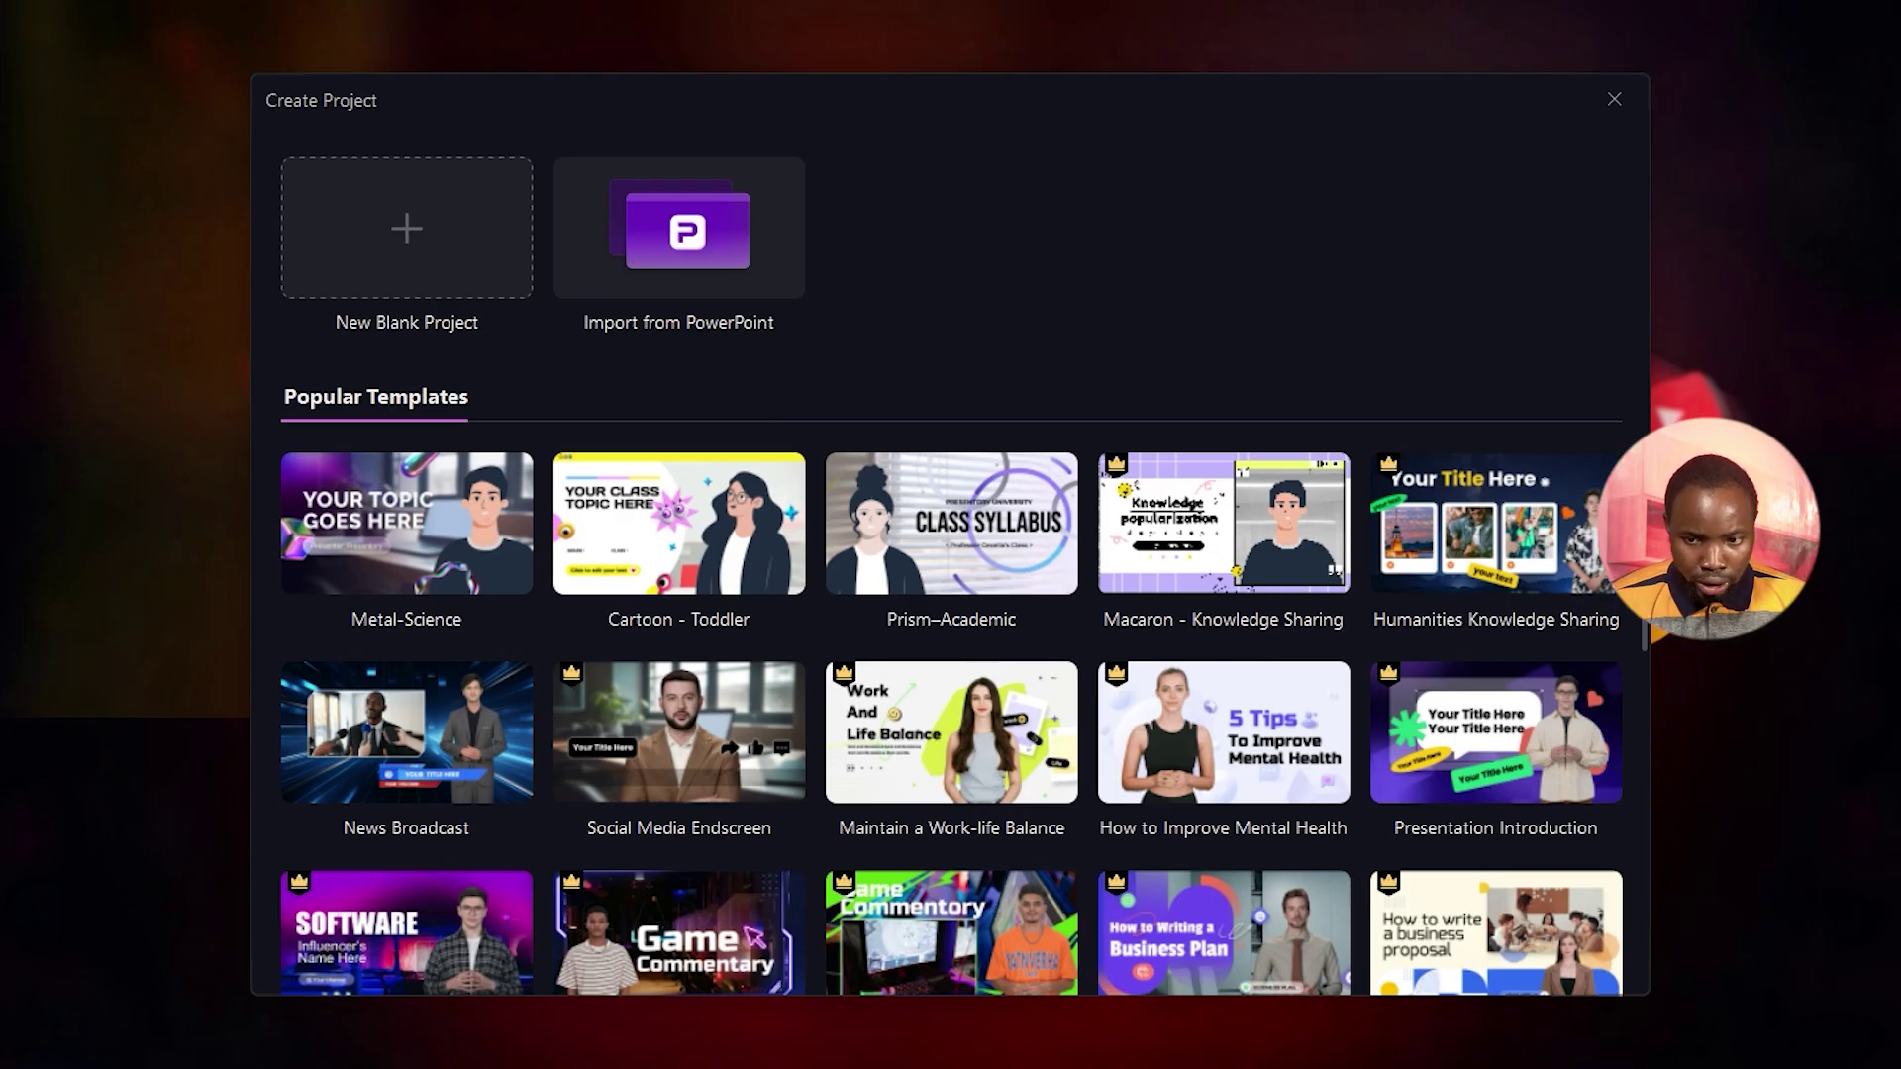
click(1381, 747)
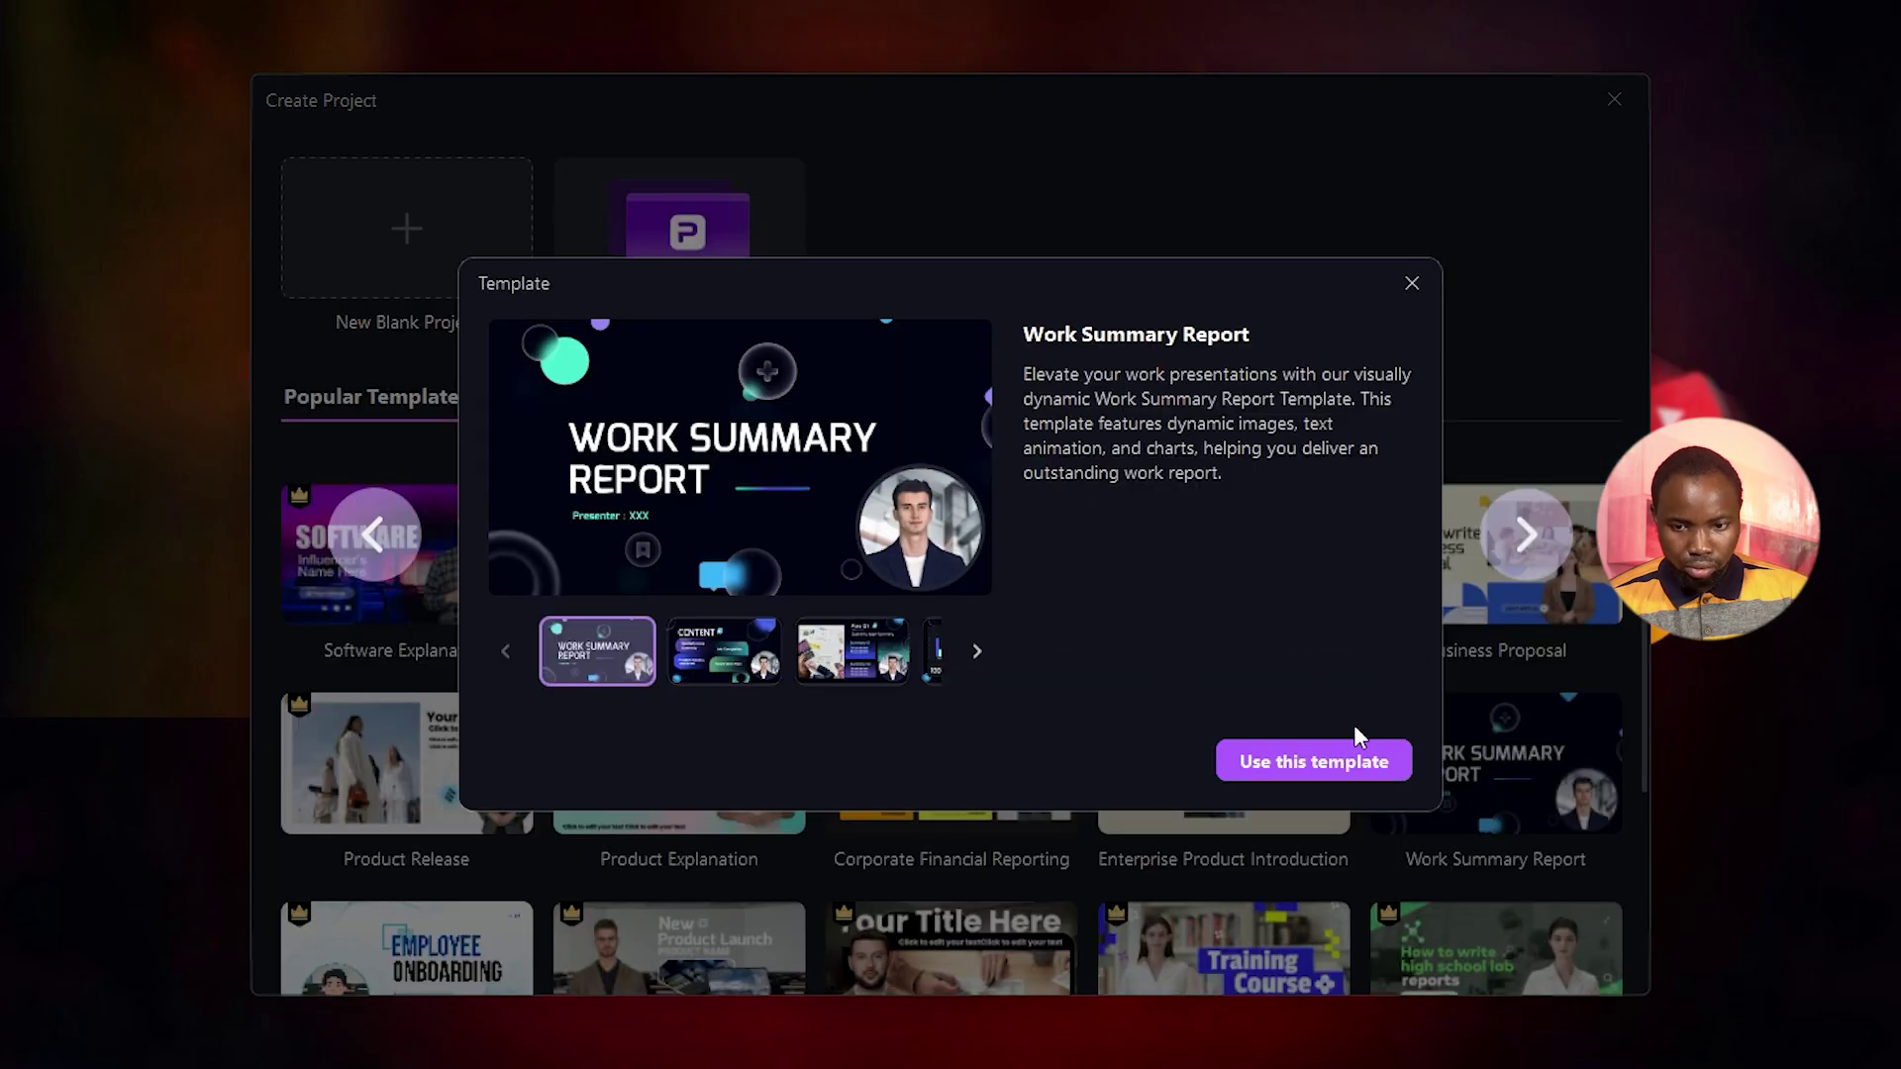
click(1317, 764)
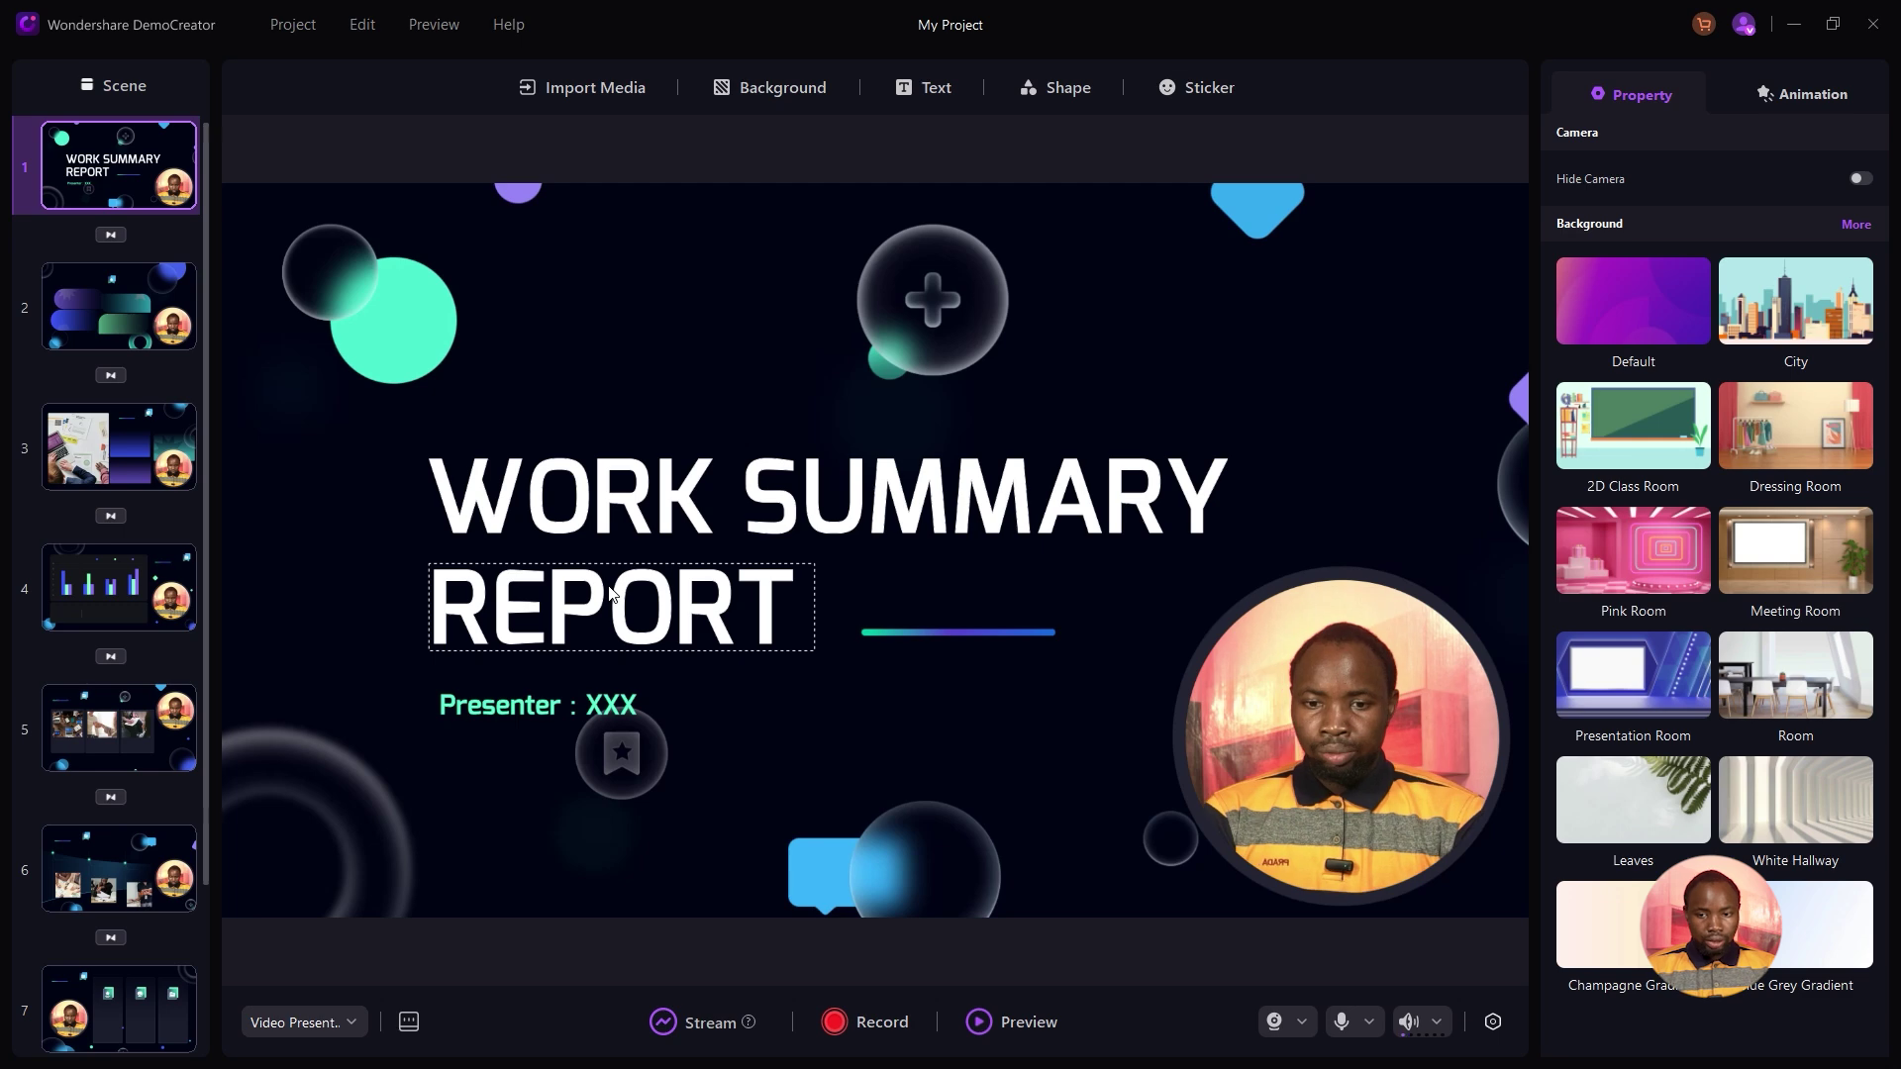
Add blank scene 9 and import the OSAS STUDIO banner picture, enlarged to fill it.
click(746, 471)
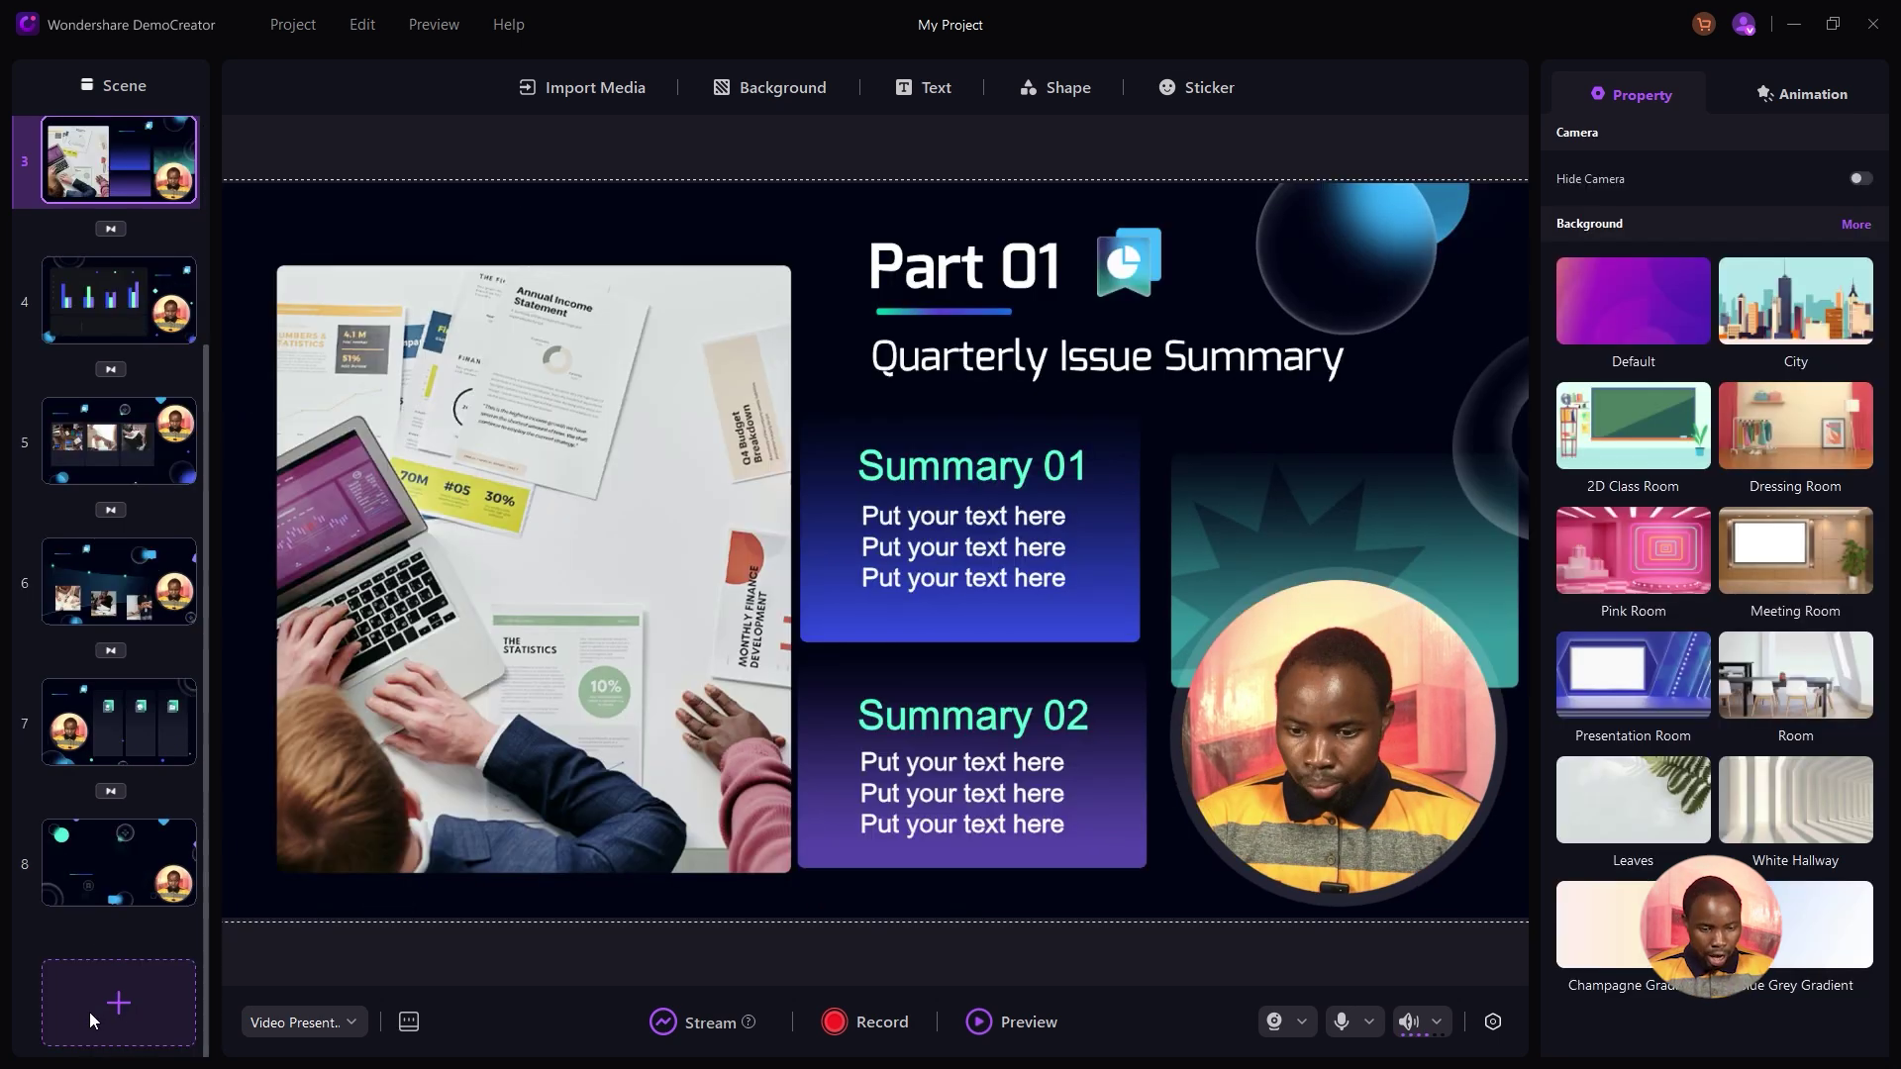
click(91, 1014)
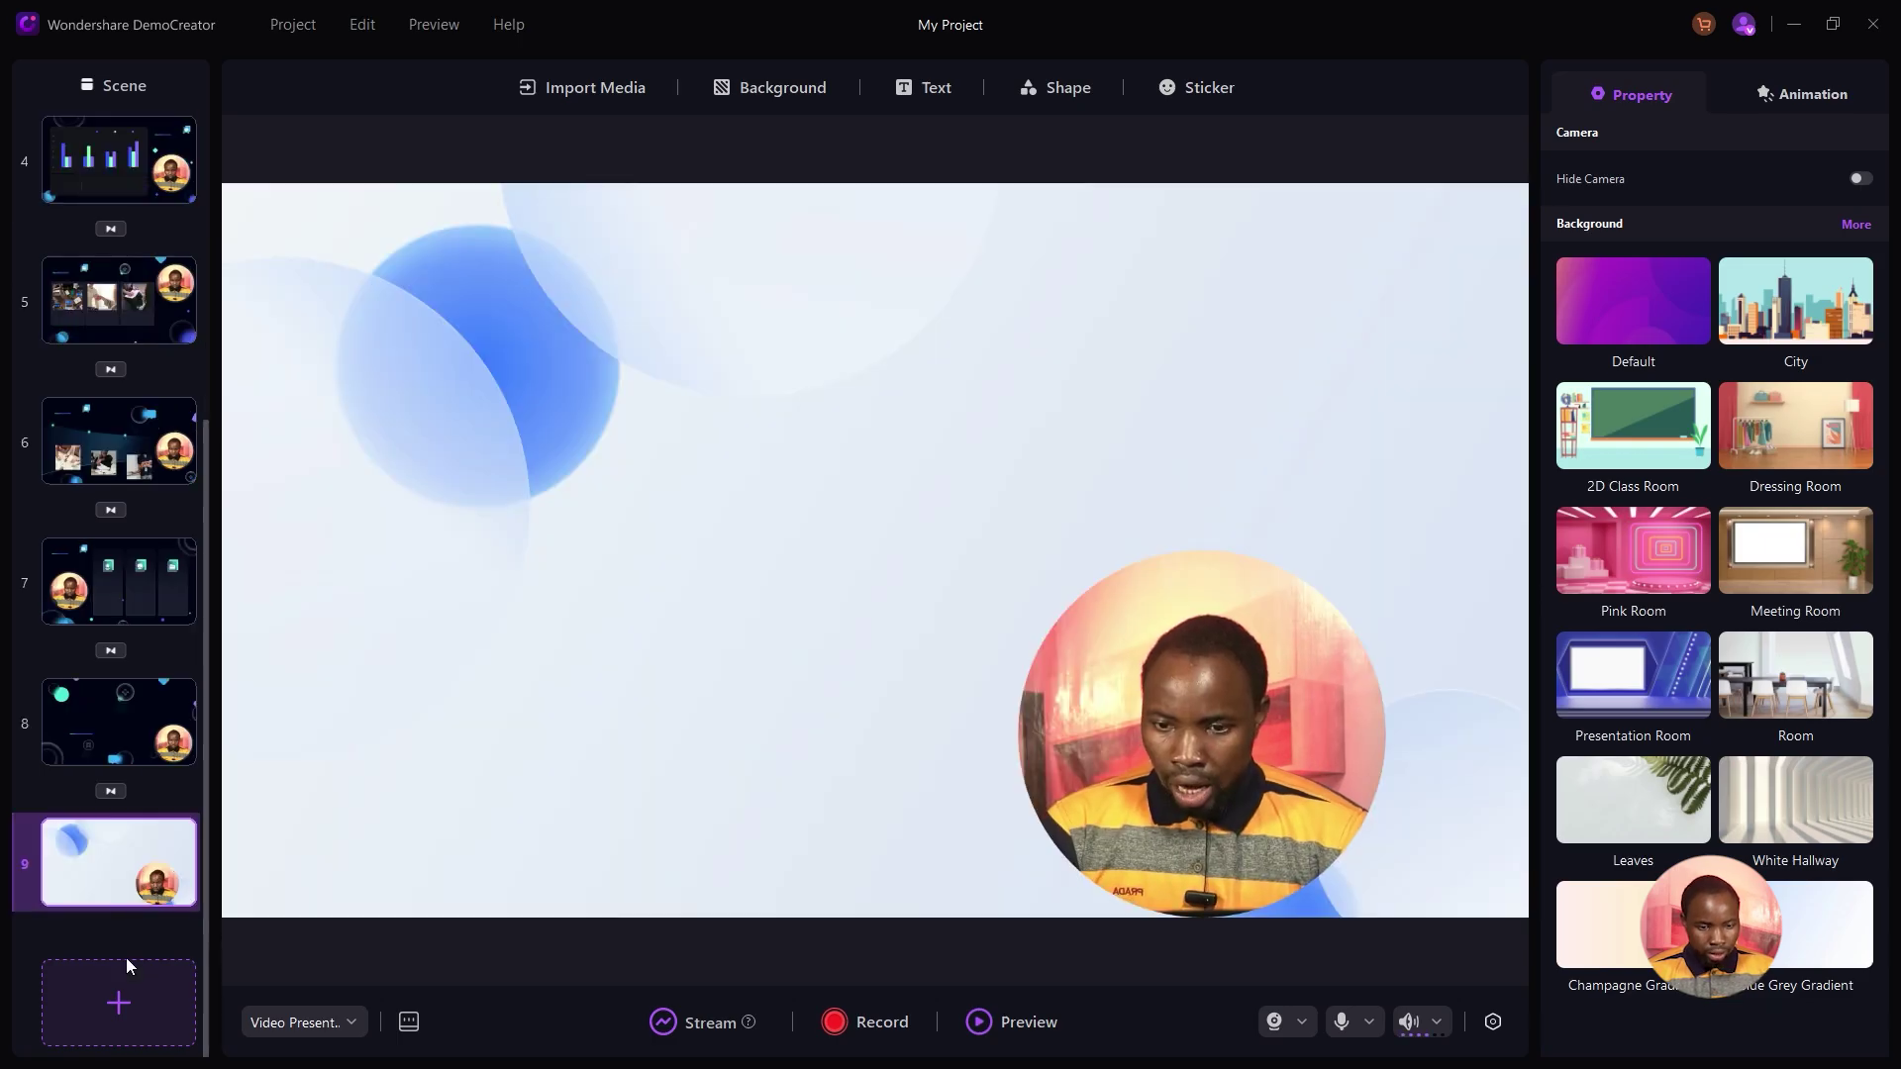
click(112, 841)
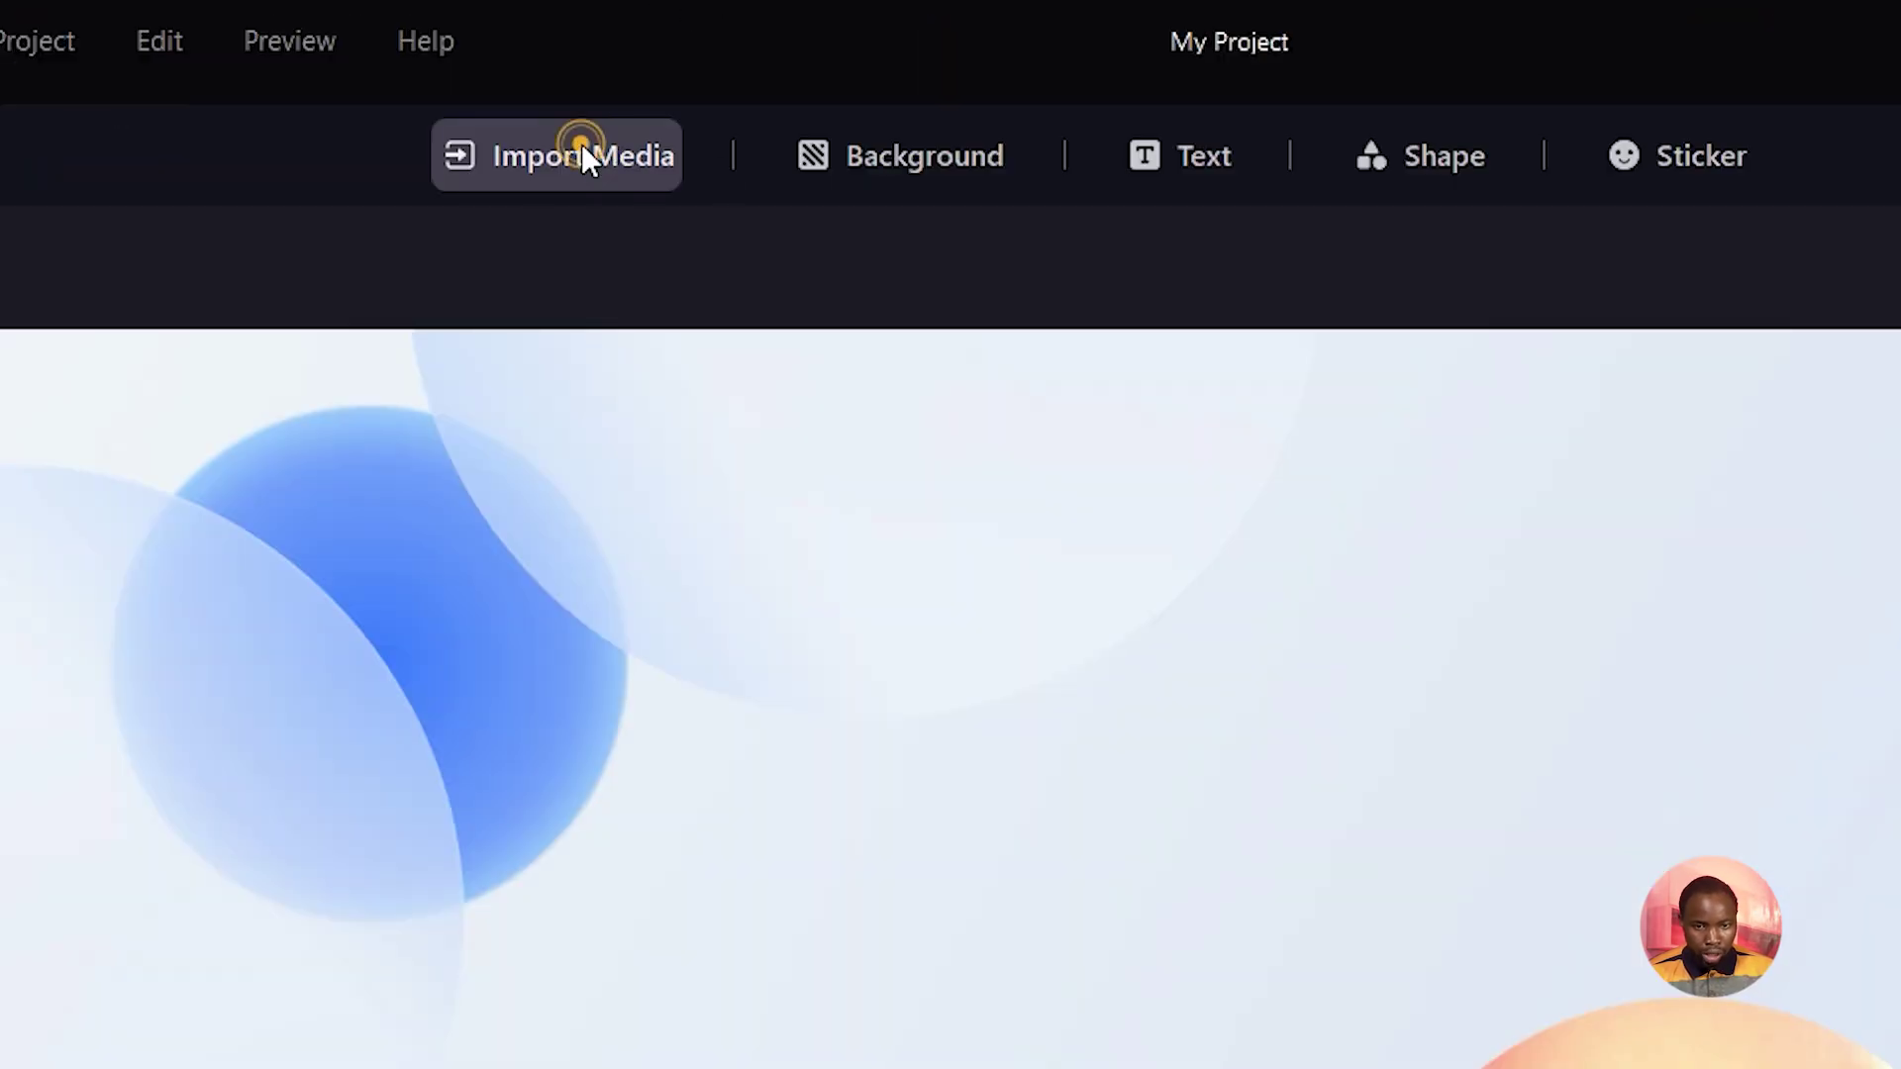
click(595, 88)
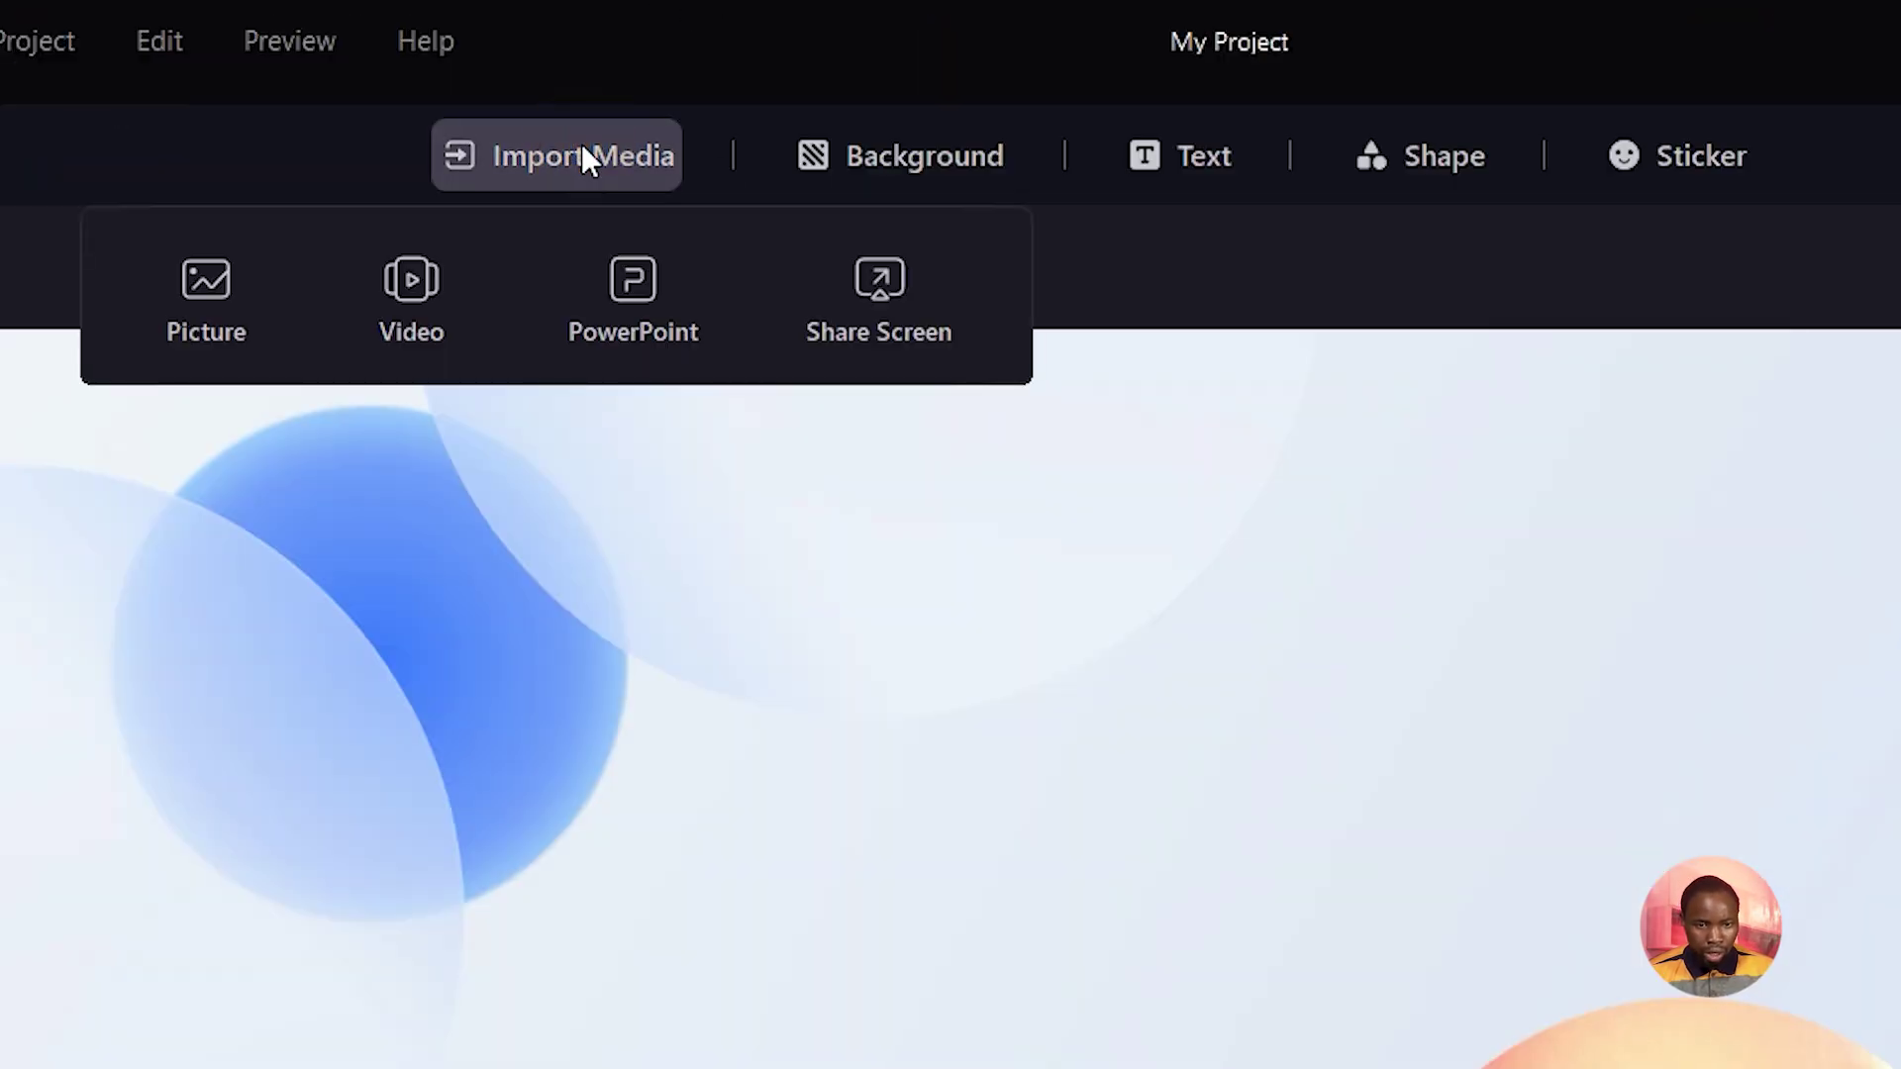
click(226, 315)
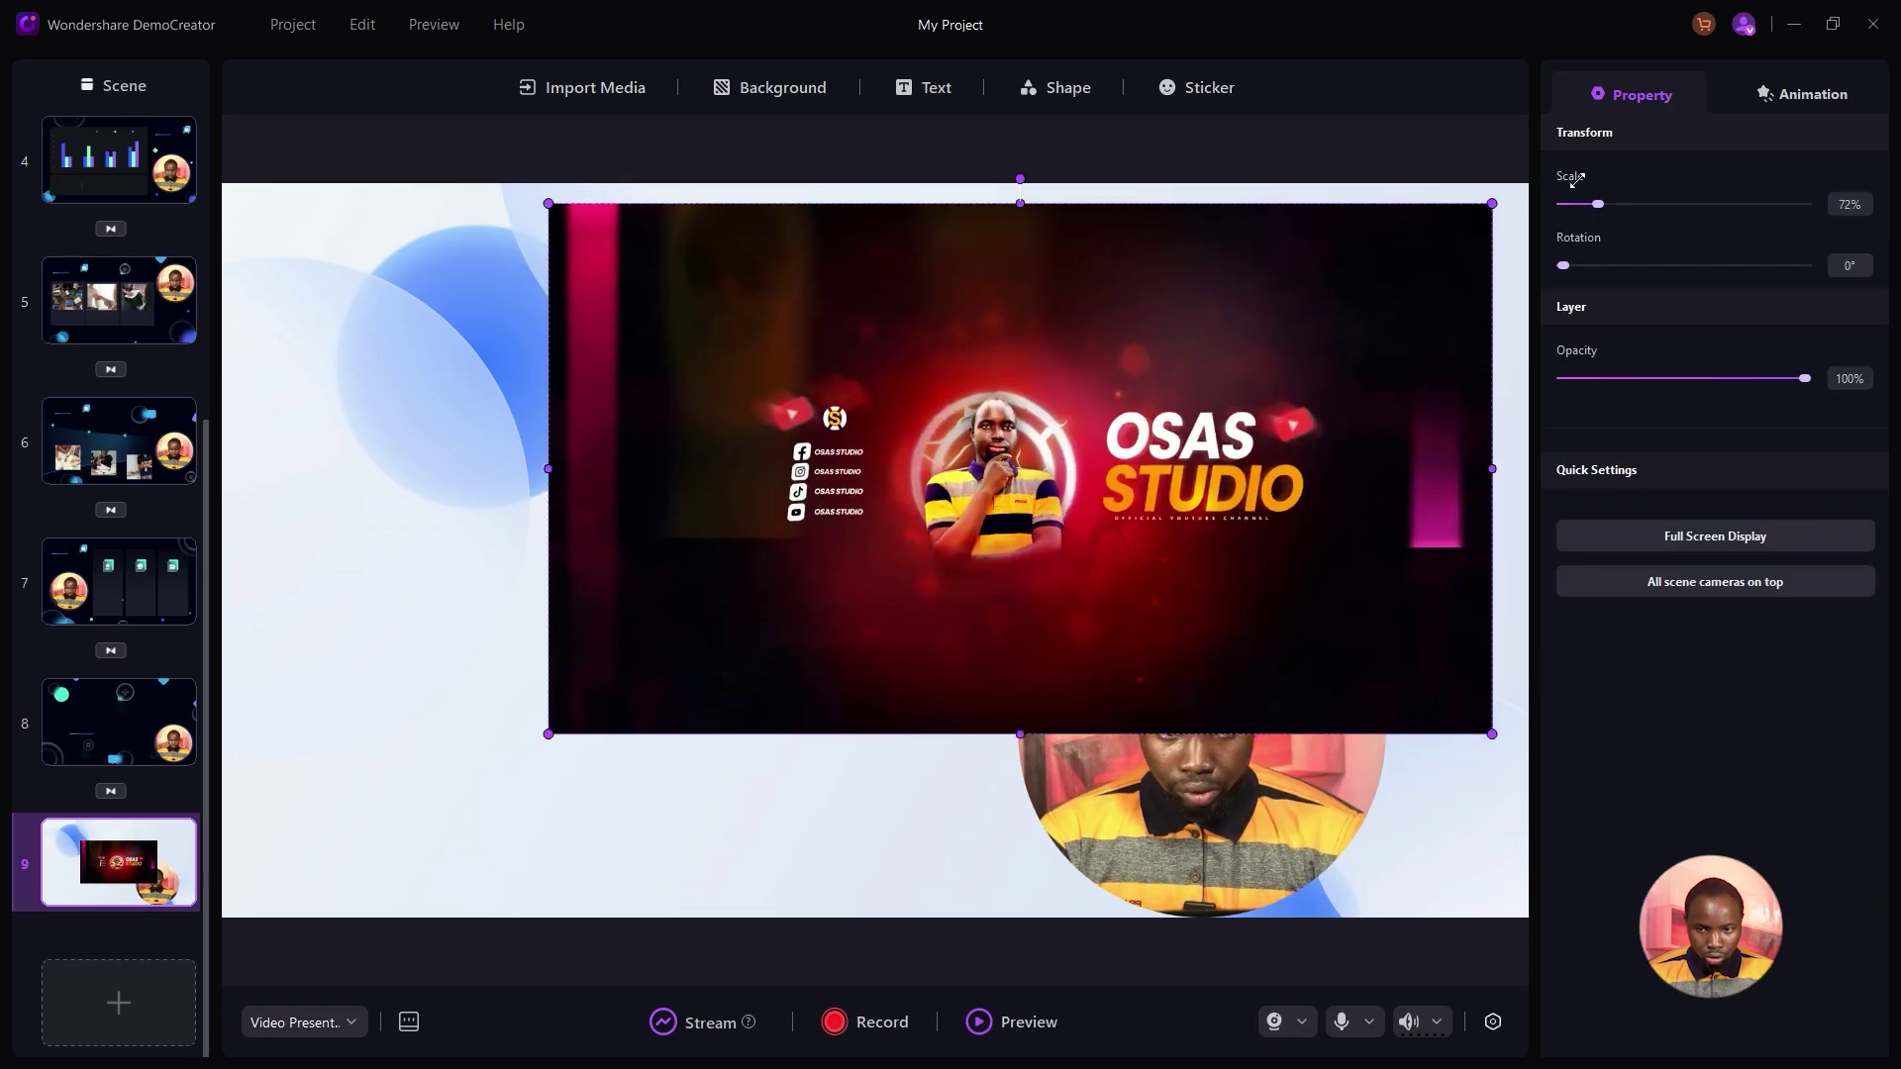
drag(549, 733, 224, 903)
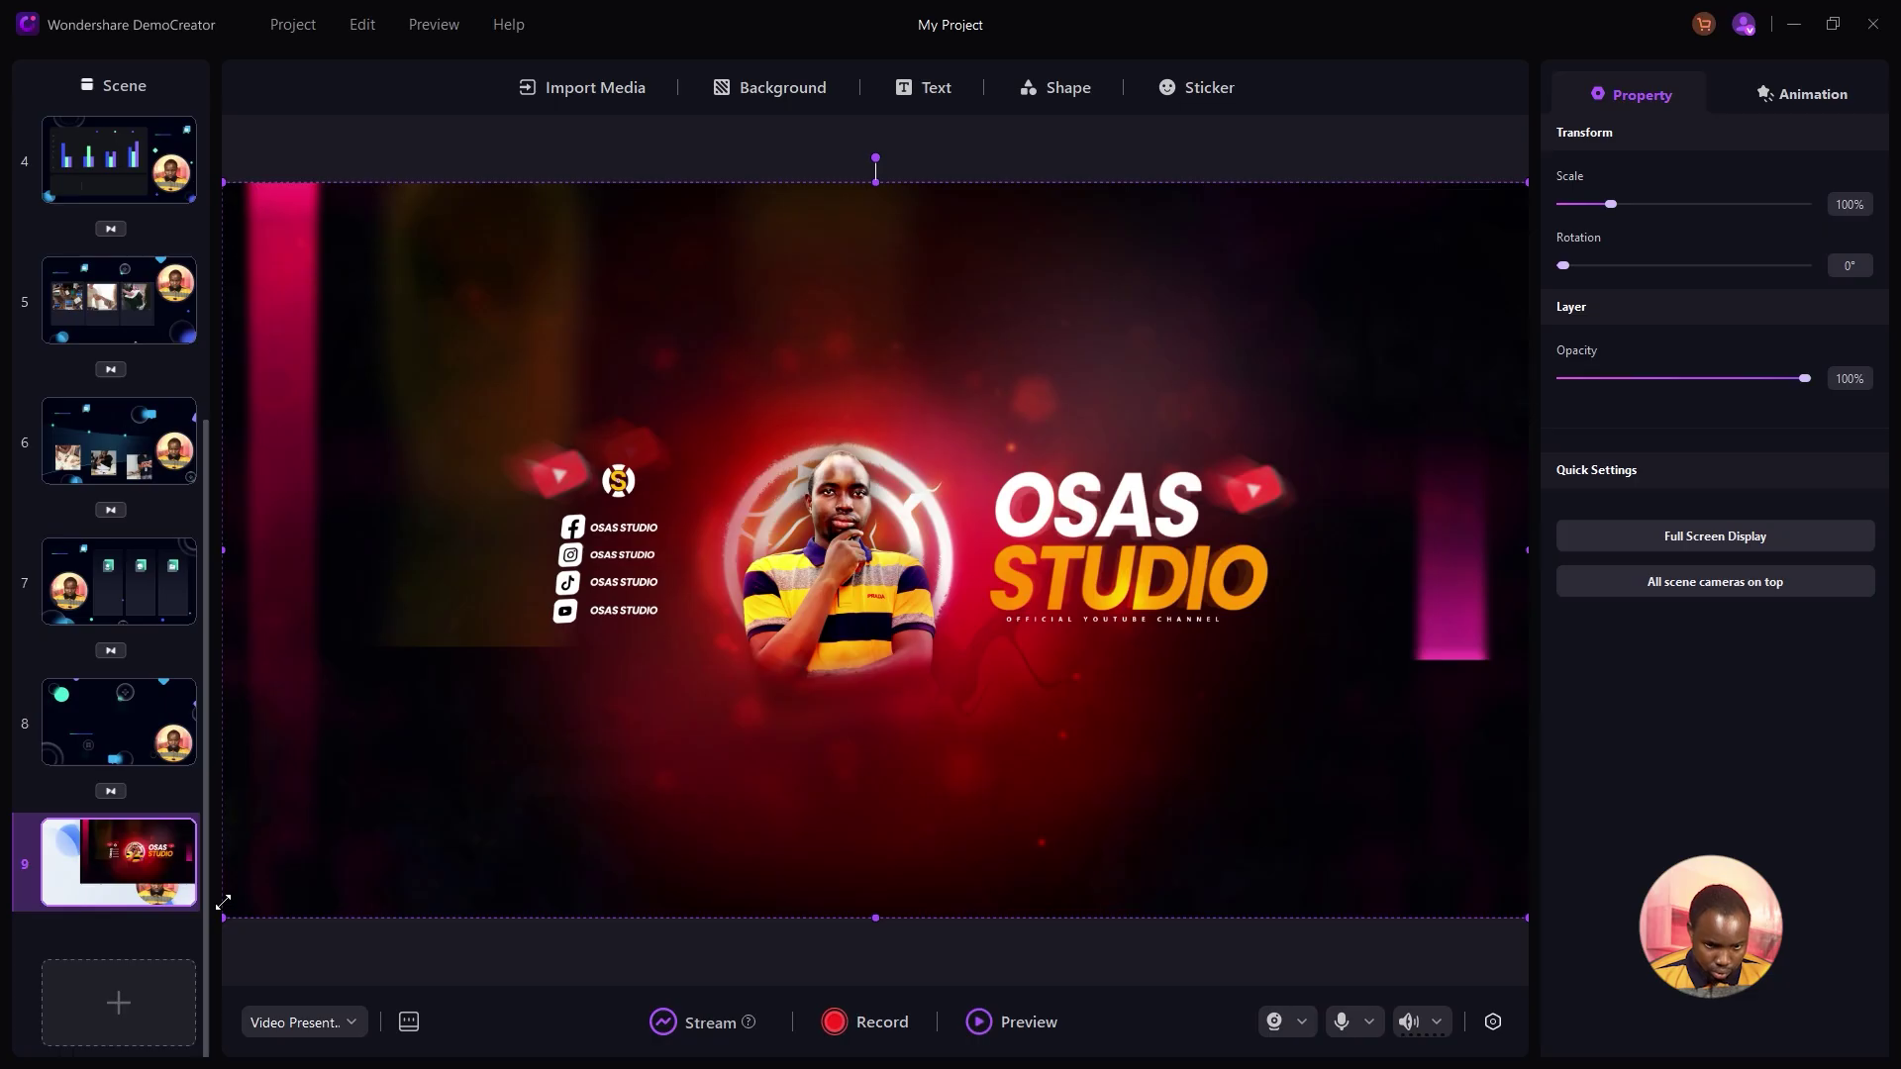
Send the banner picture backward behind the presenter's camera circle.
right_click(422, 727)
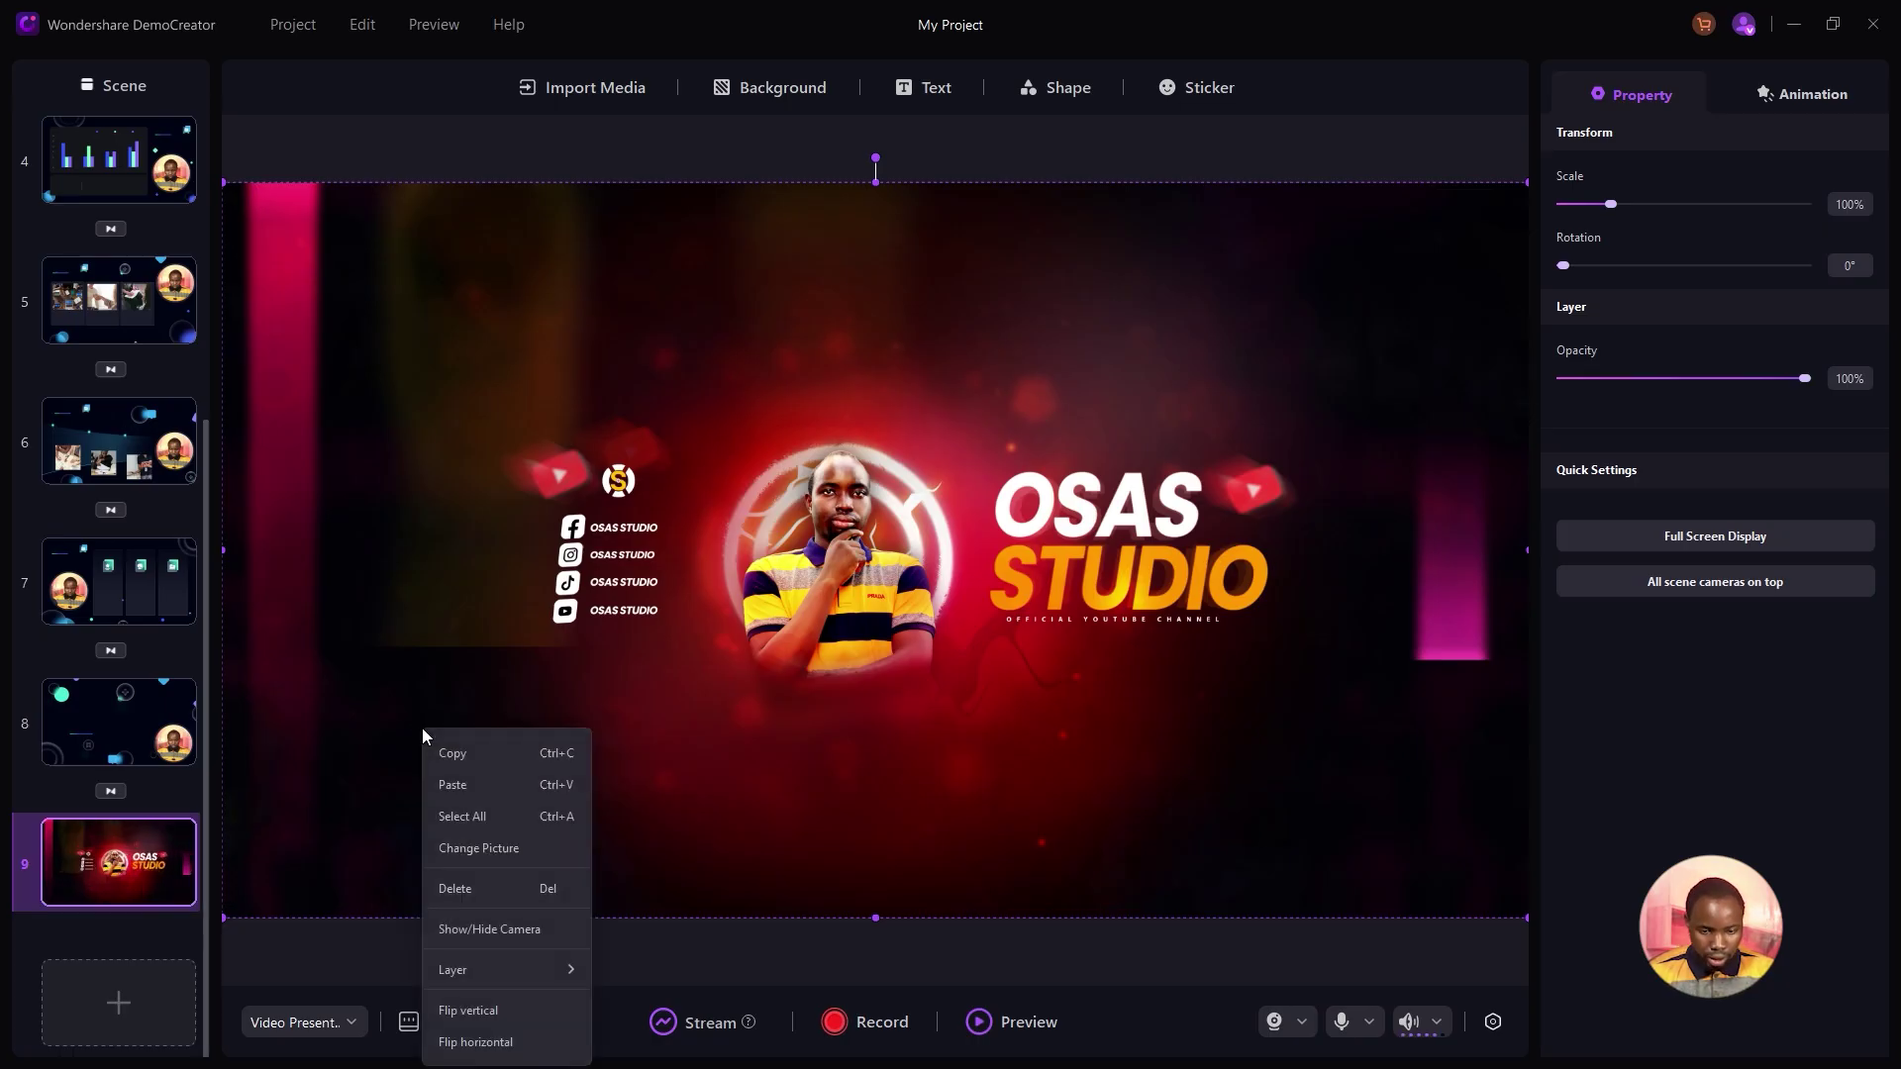
mouse_move(333, 819)
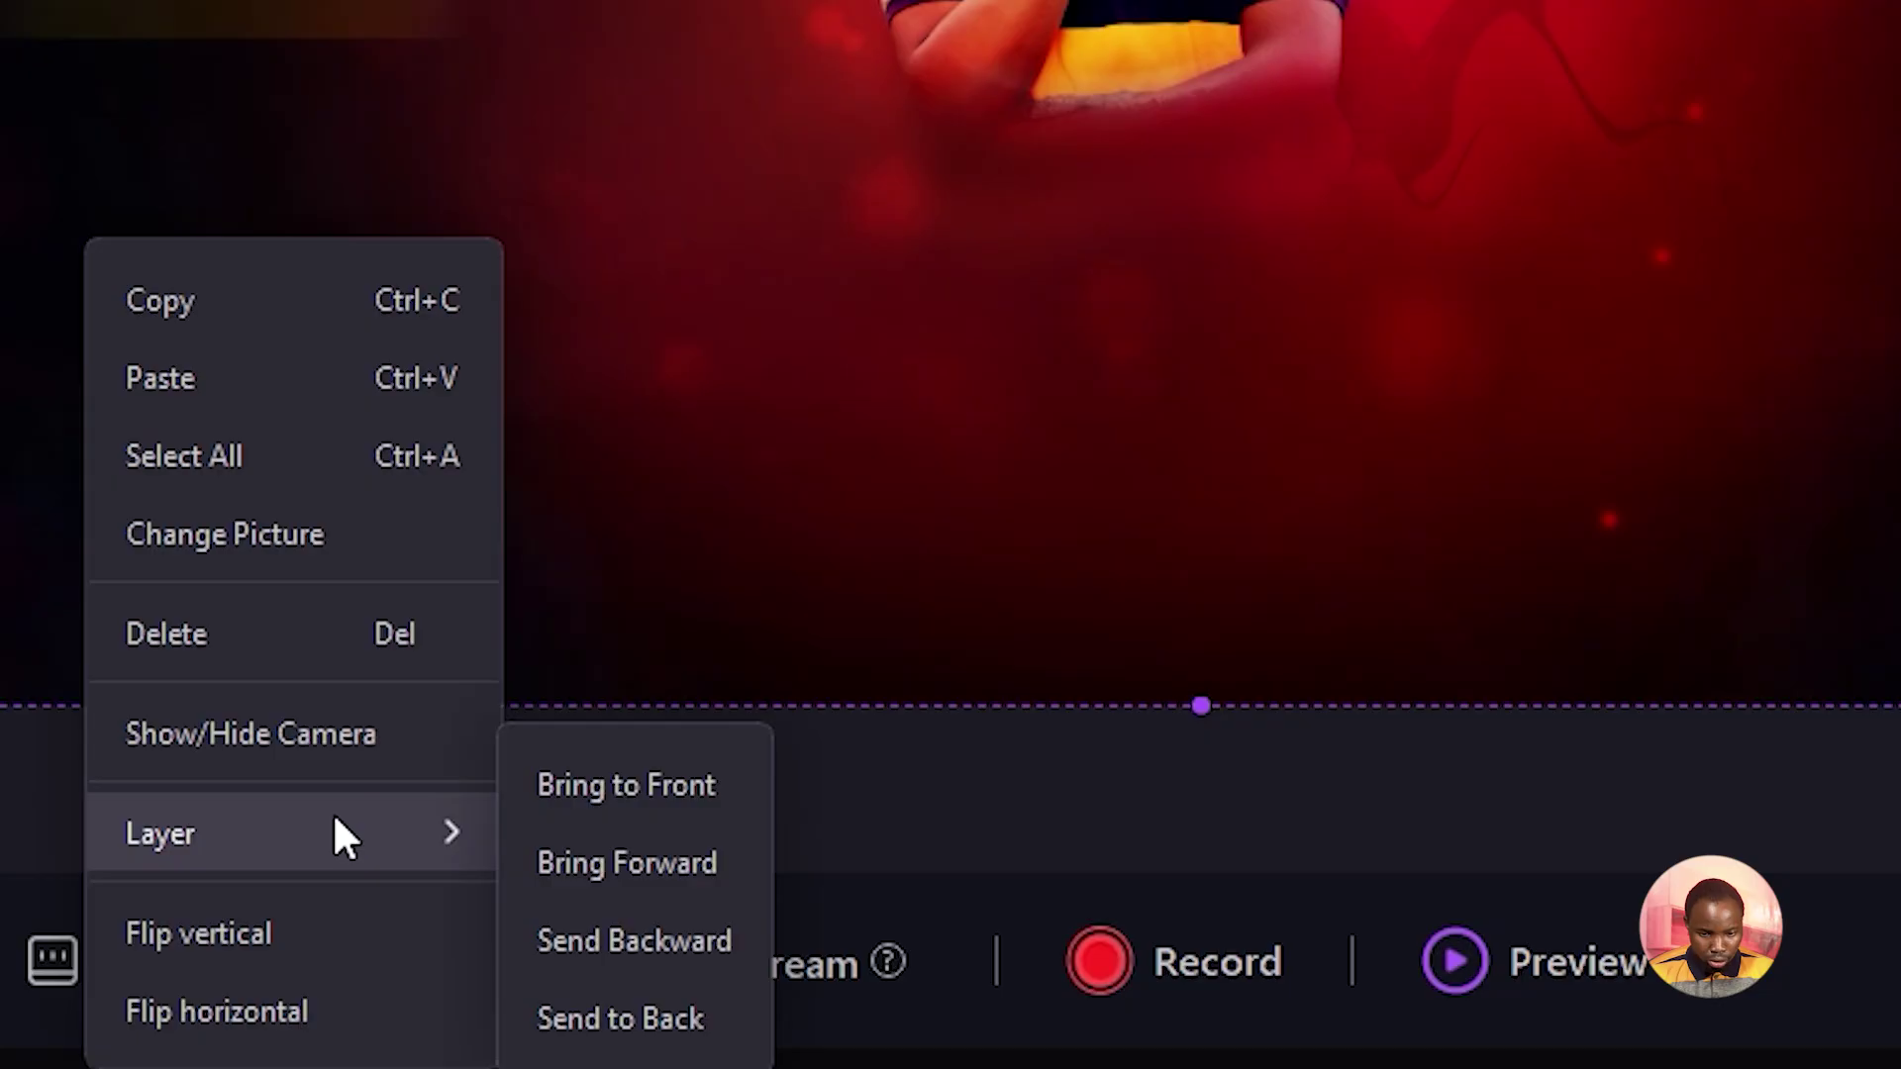
click(604, 938)
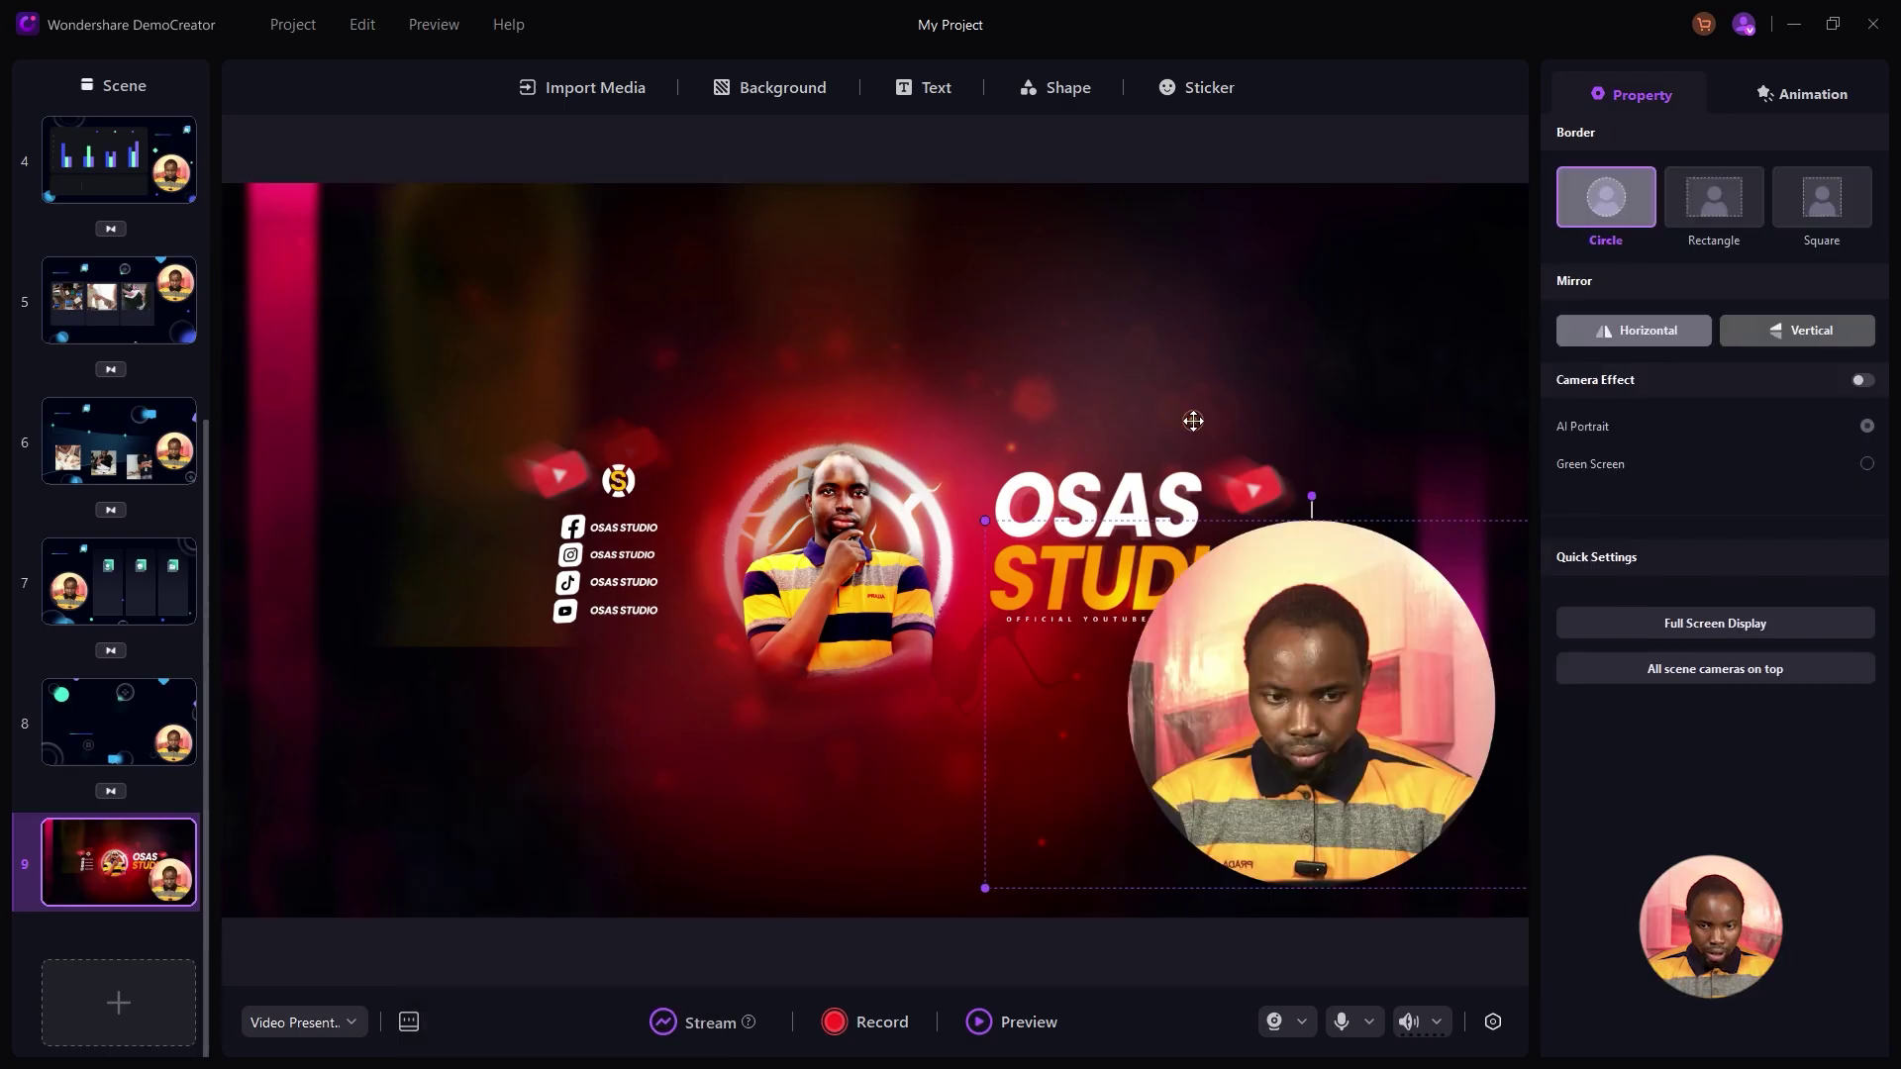
click(1192, 421)
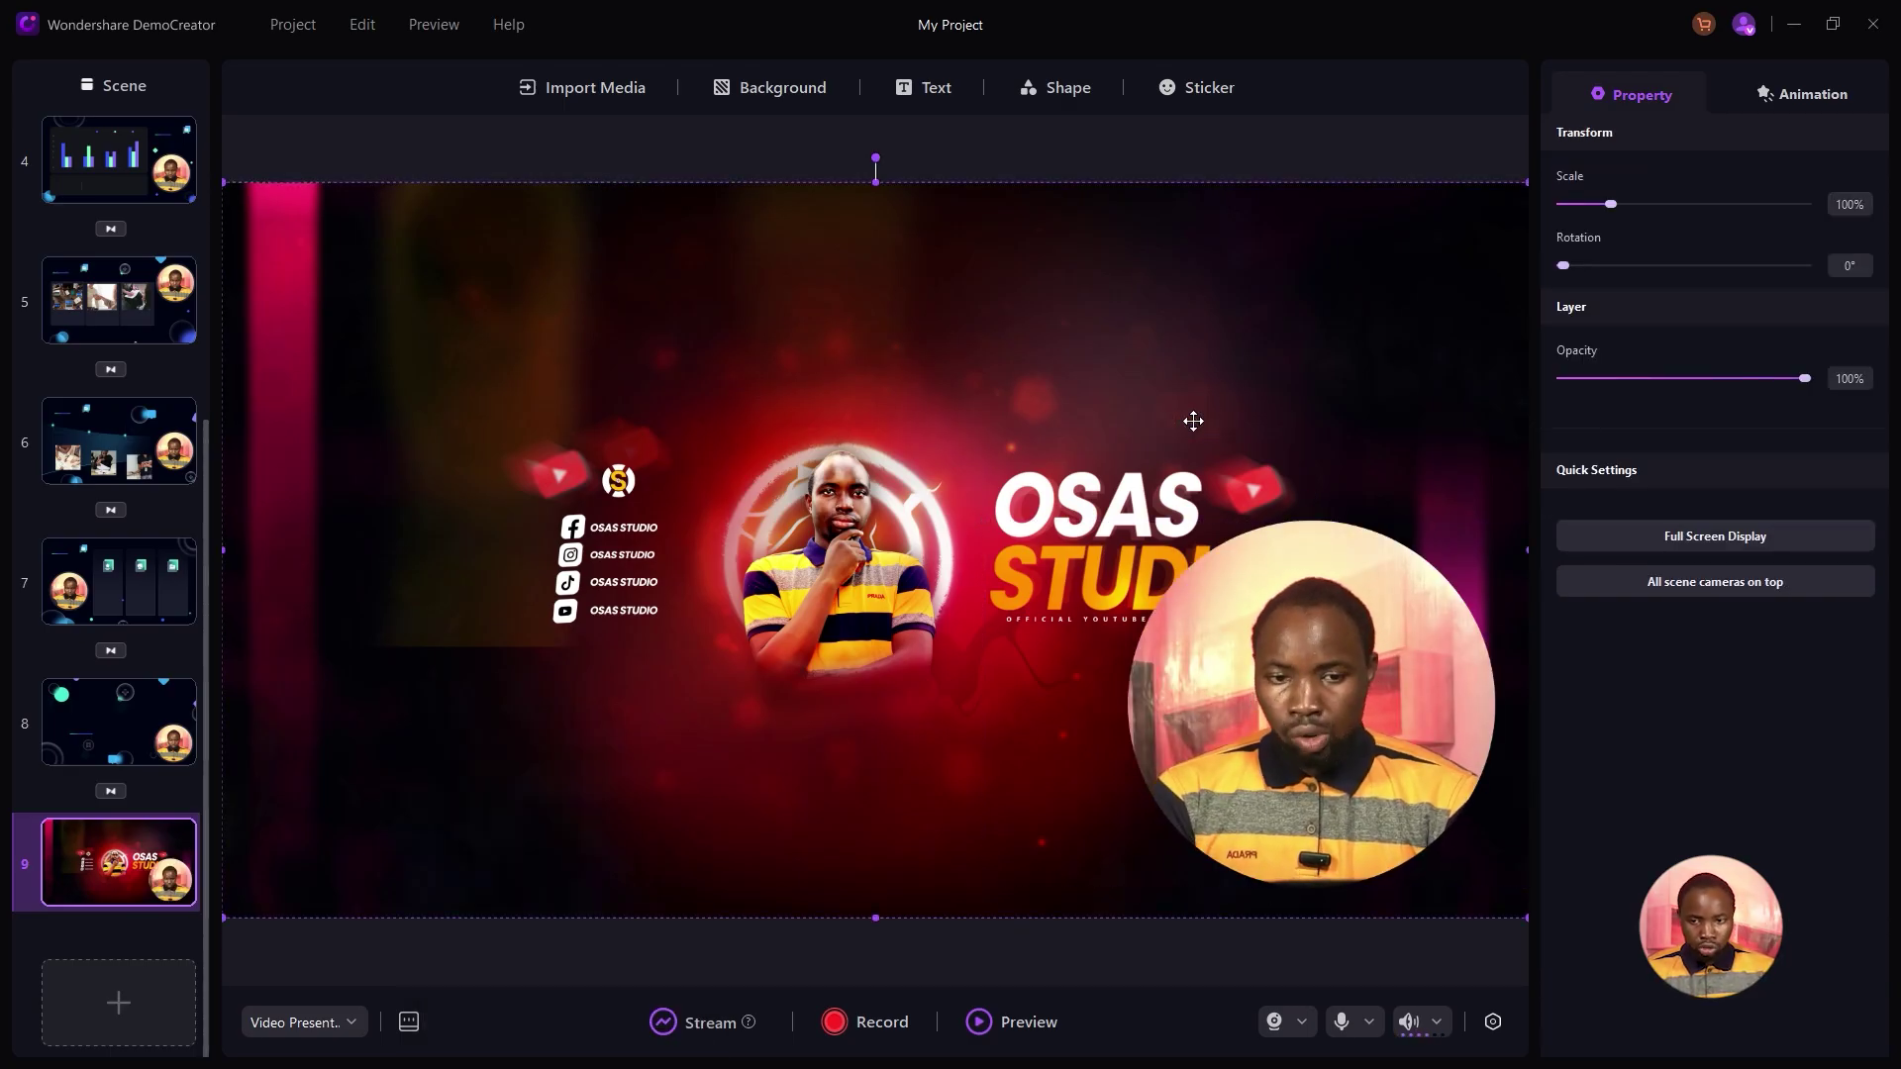
click(595, 94)
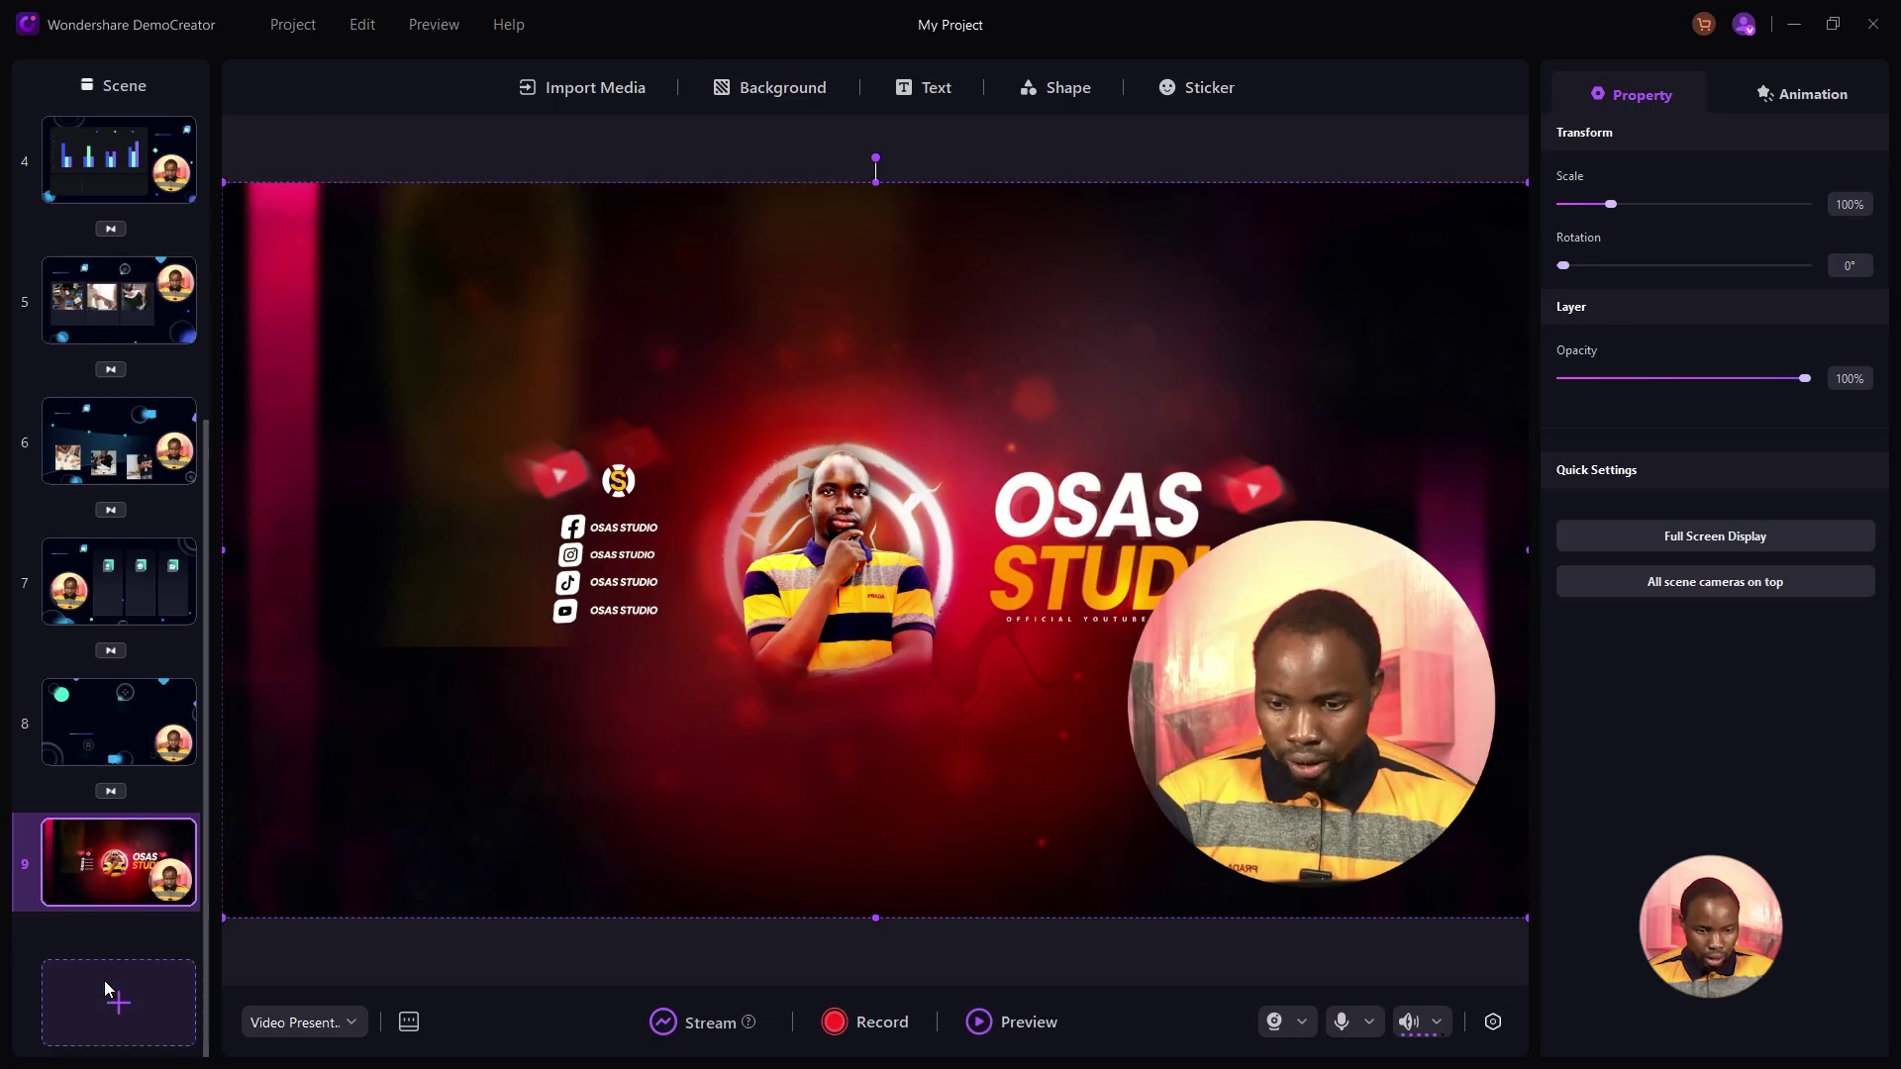
Add scene 10 and import a video scaled to 102% to fill the frame.
click(107, 985)
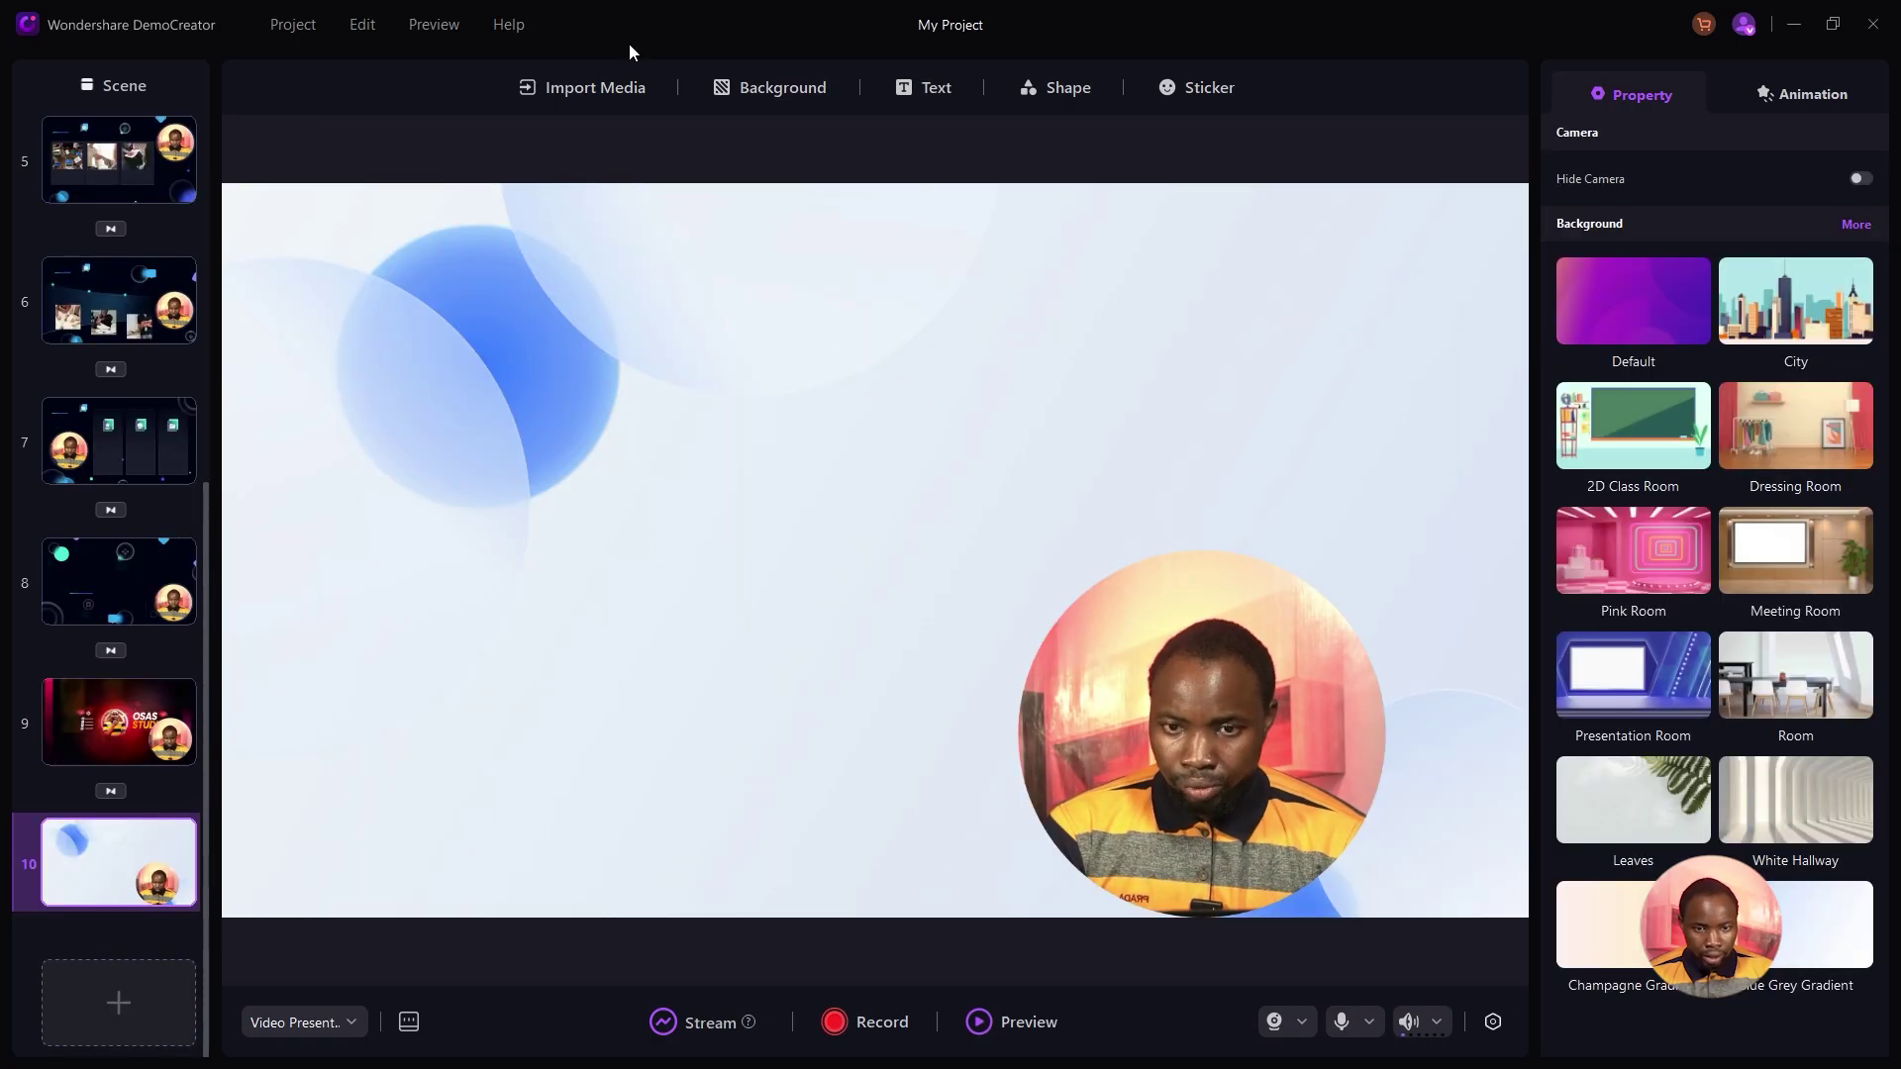
click(604, 85)
click(501, 161)
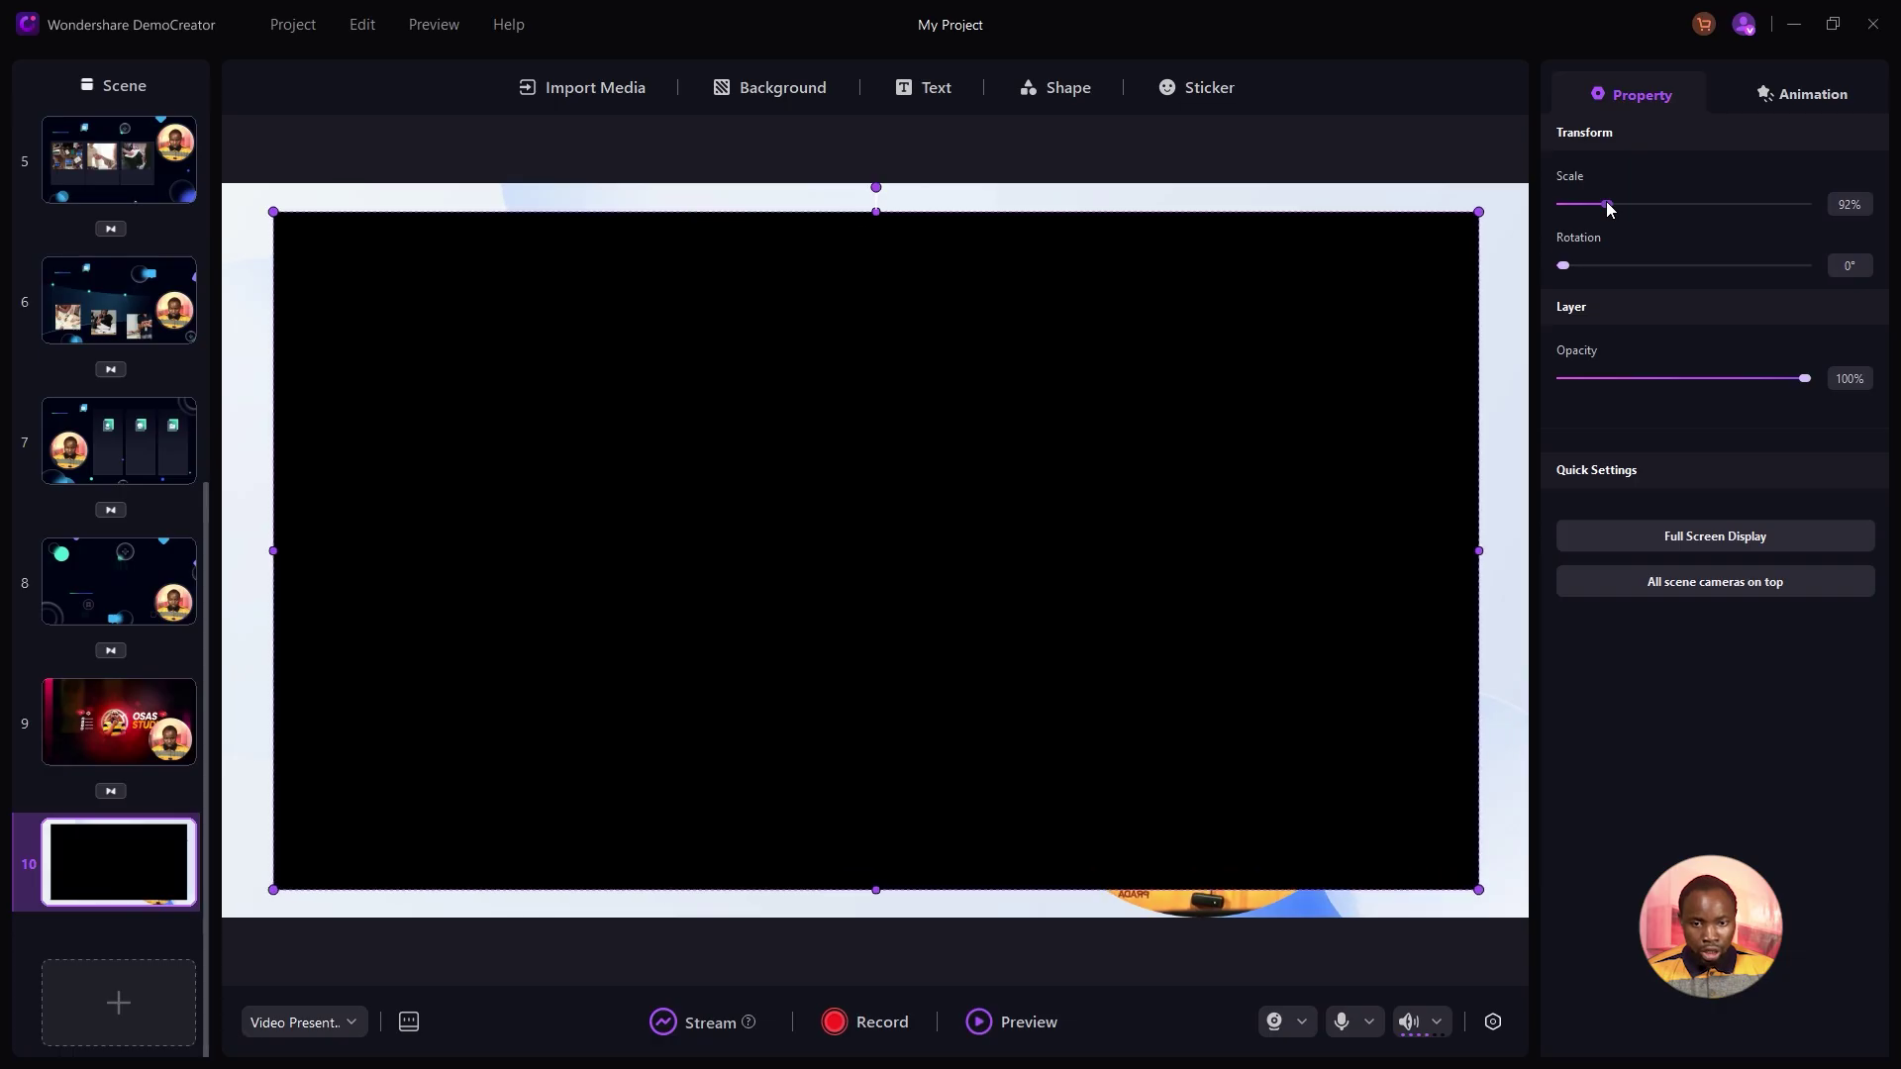
drag(1610, 204, 1607, 200)
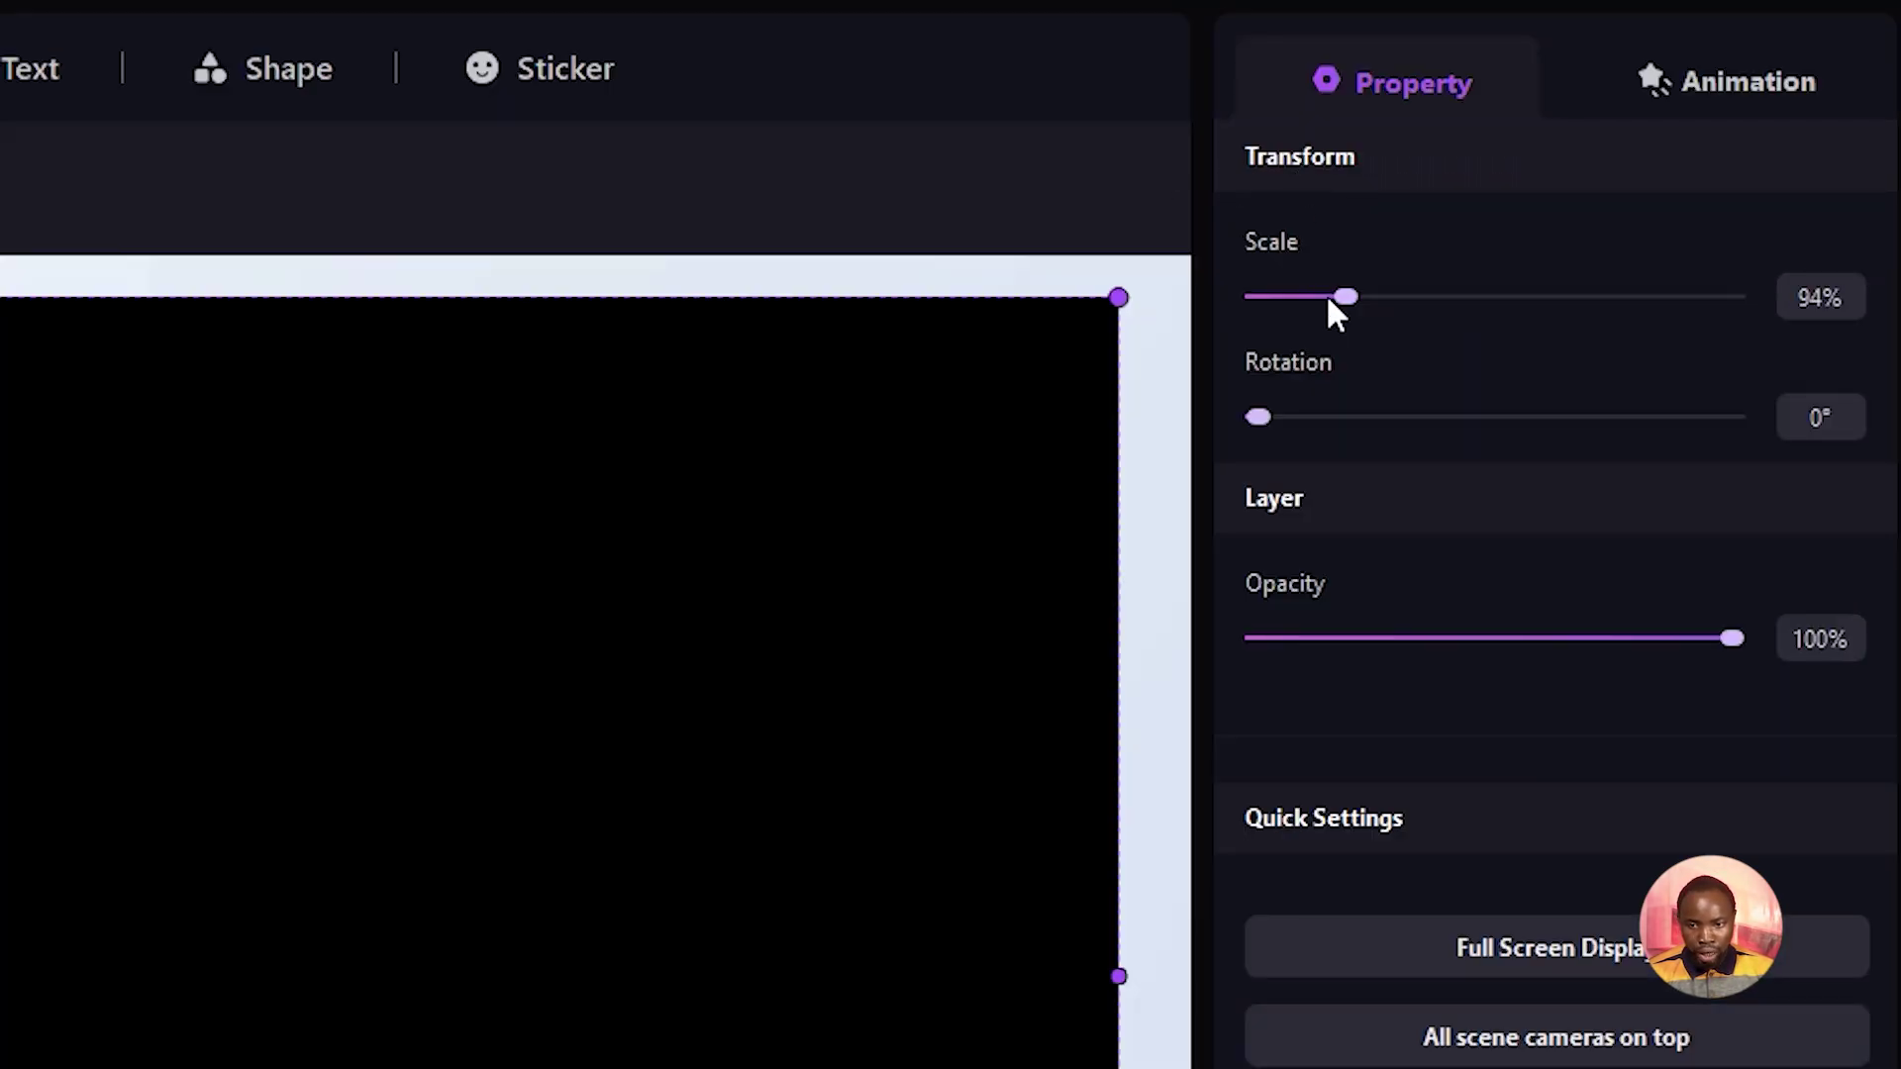
drag(1345, 297, 1373, 297)
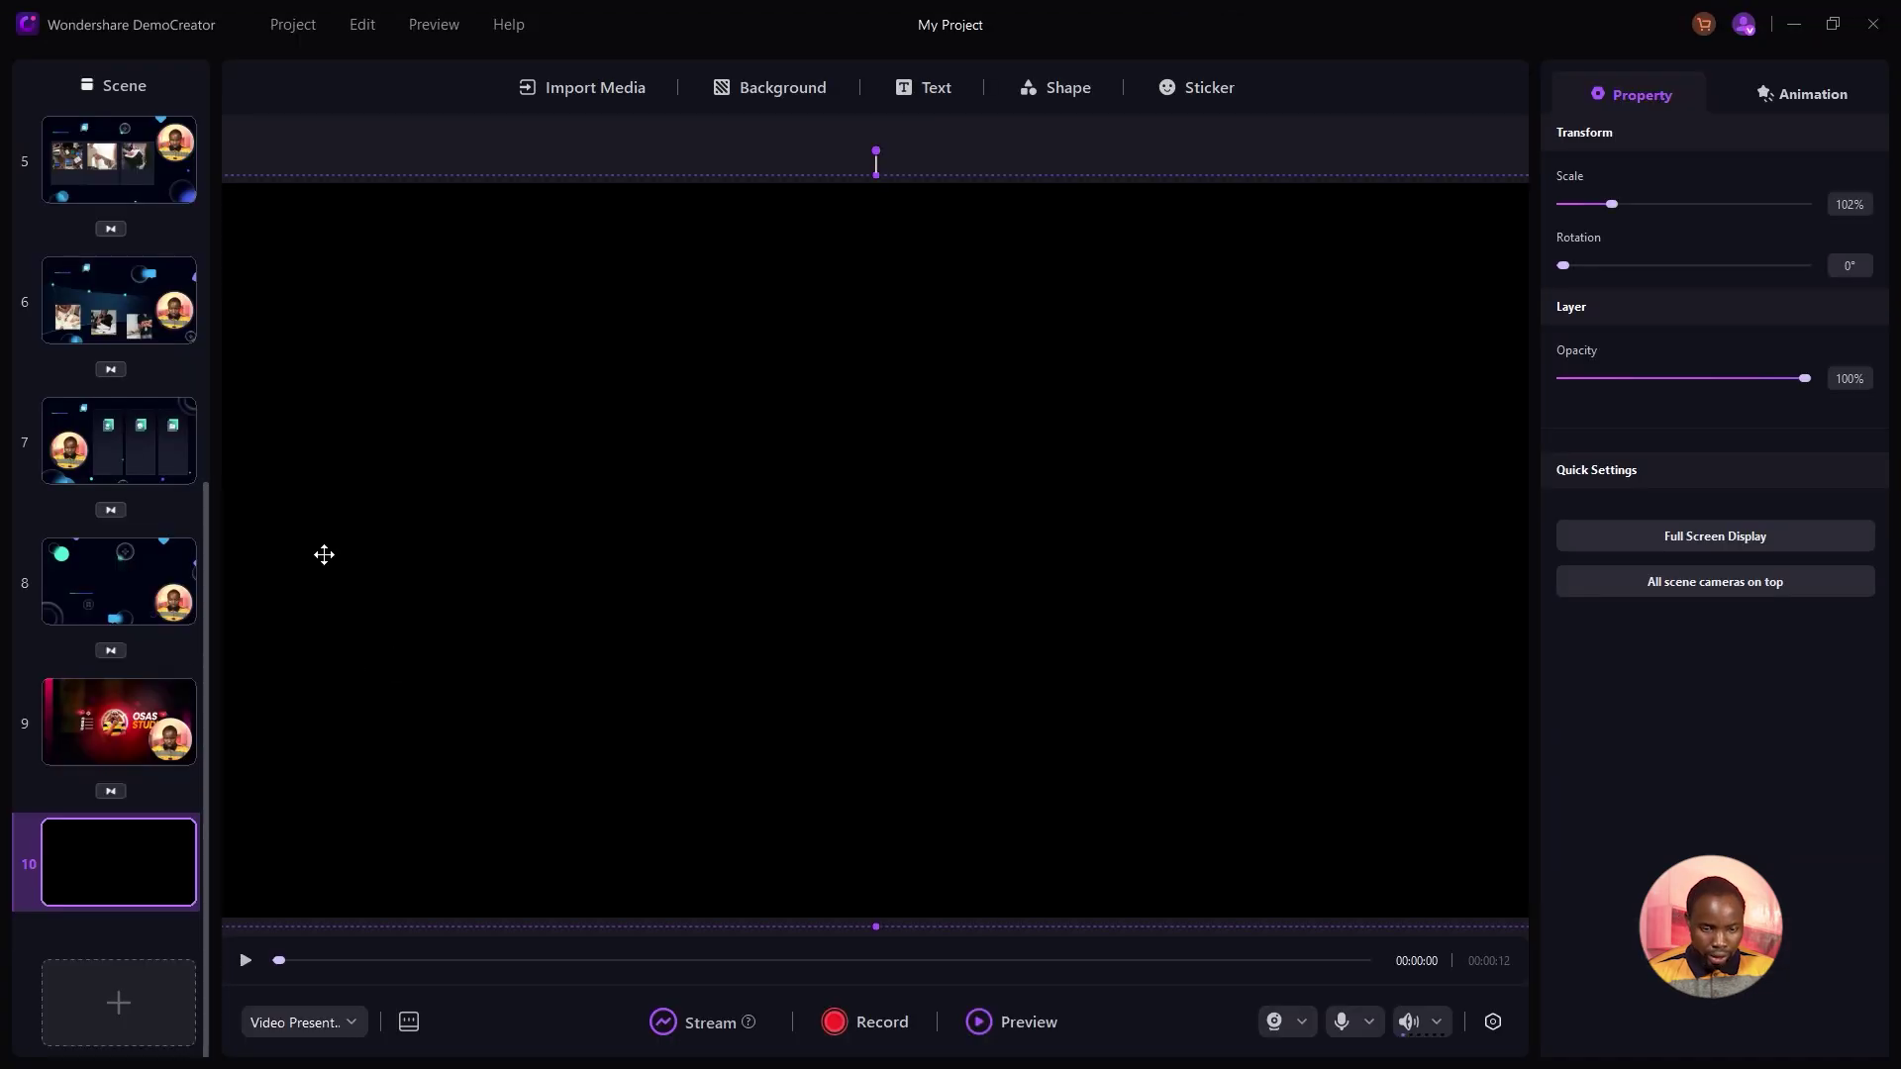
Send the video behind the camera circle and play it back to check.
right_click(326, 563)
mouse_move(420, 796)
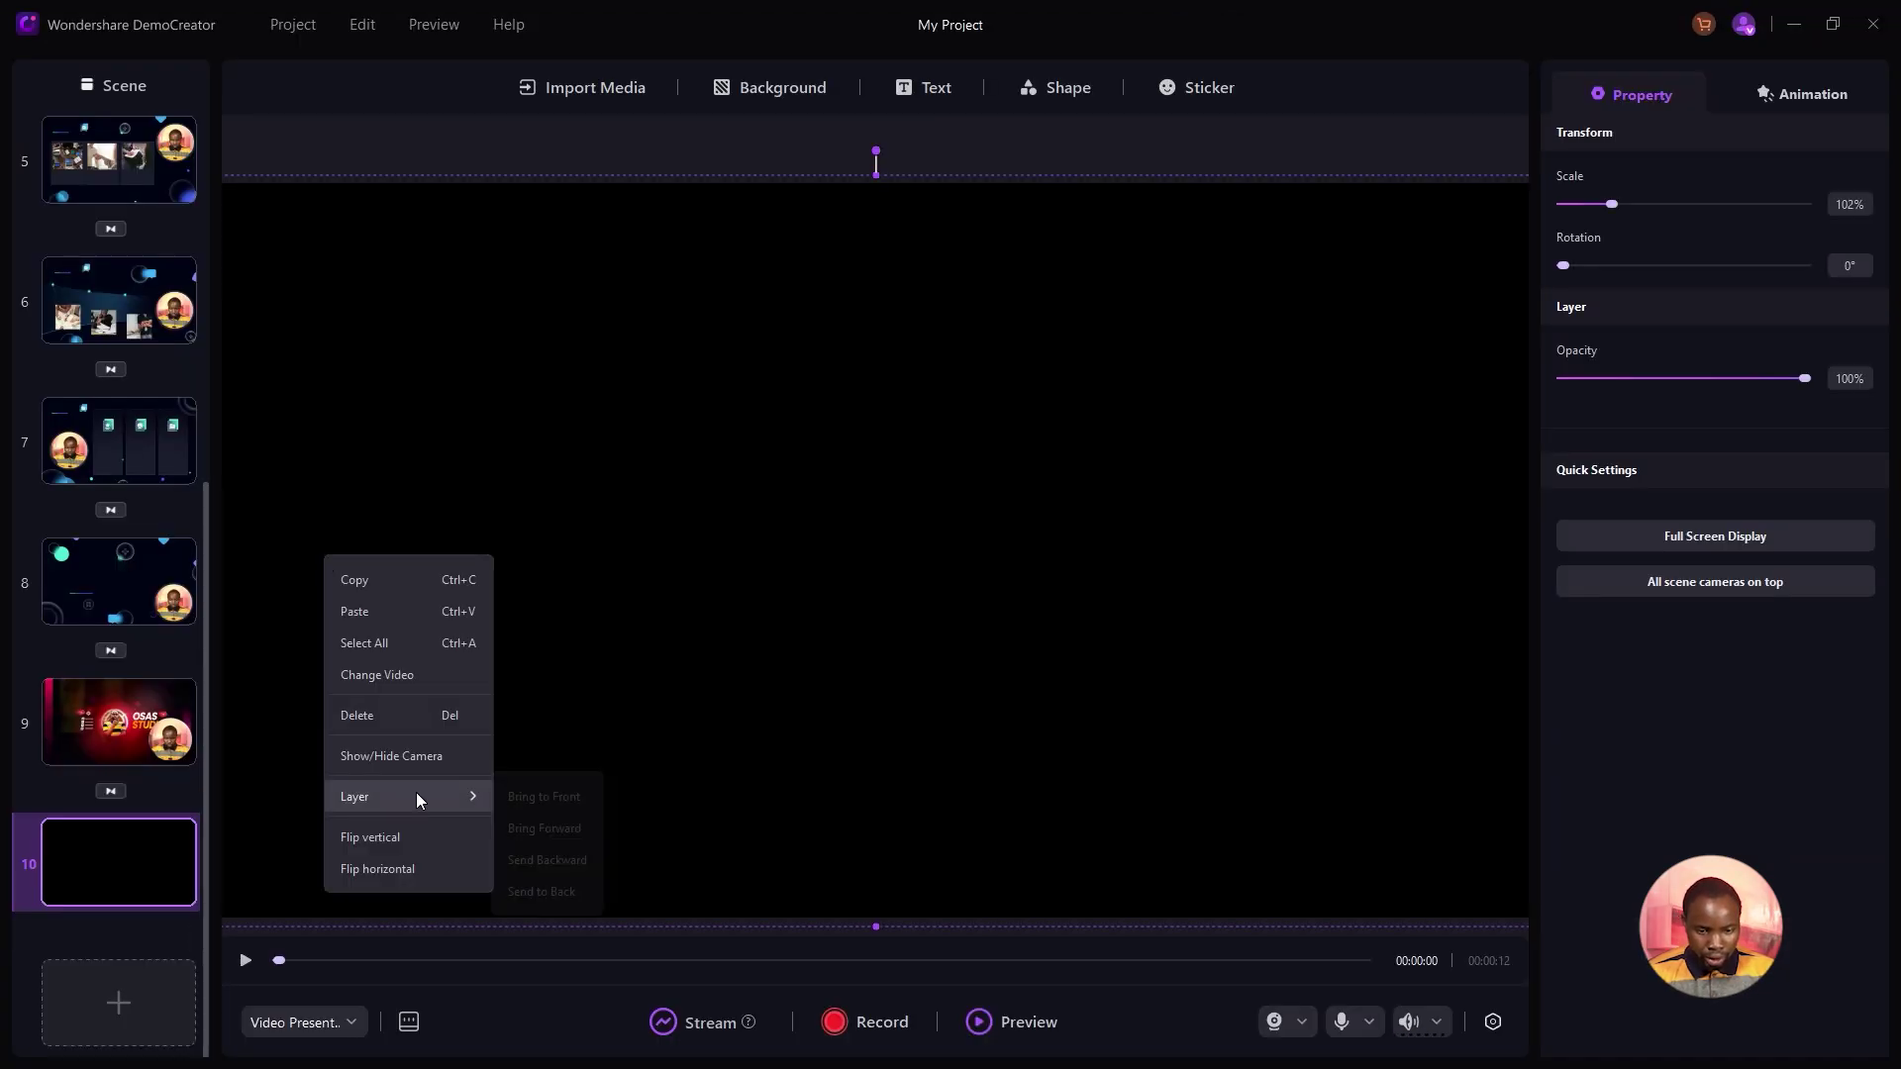
click(551, 861)
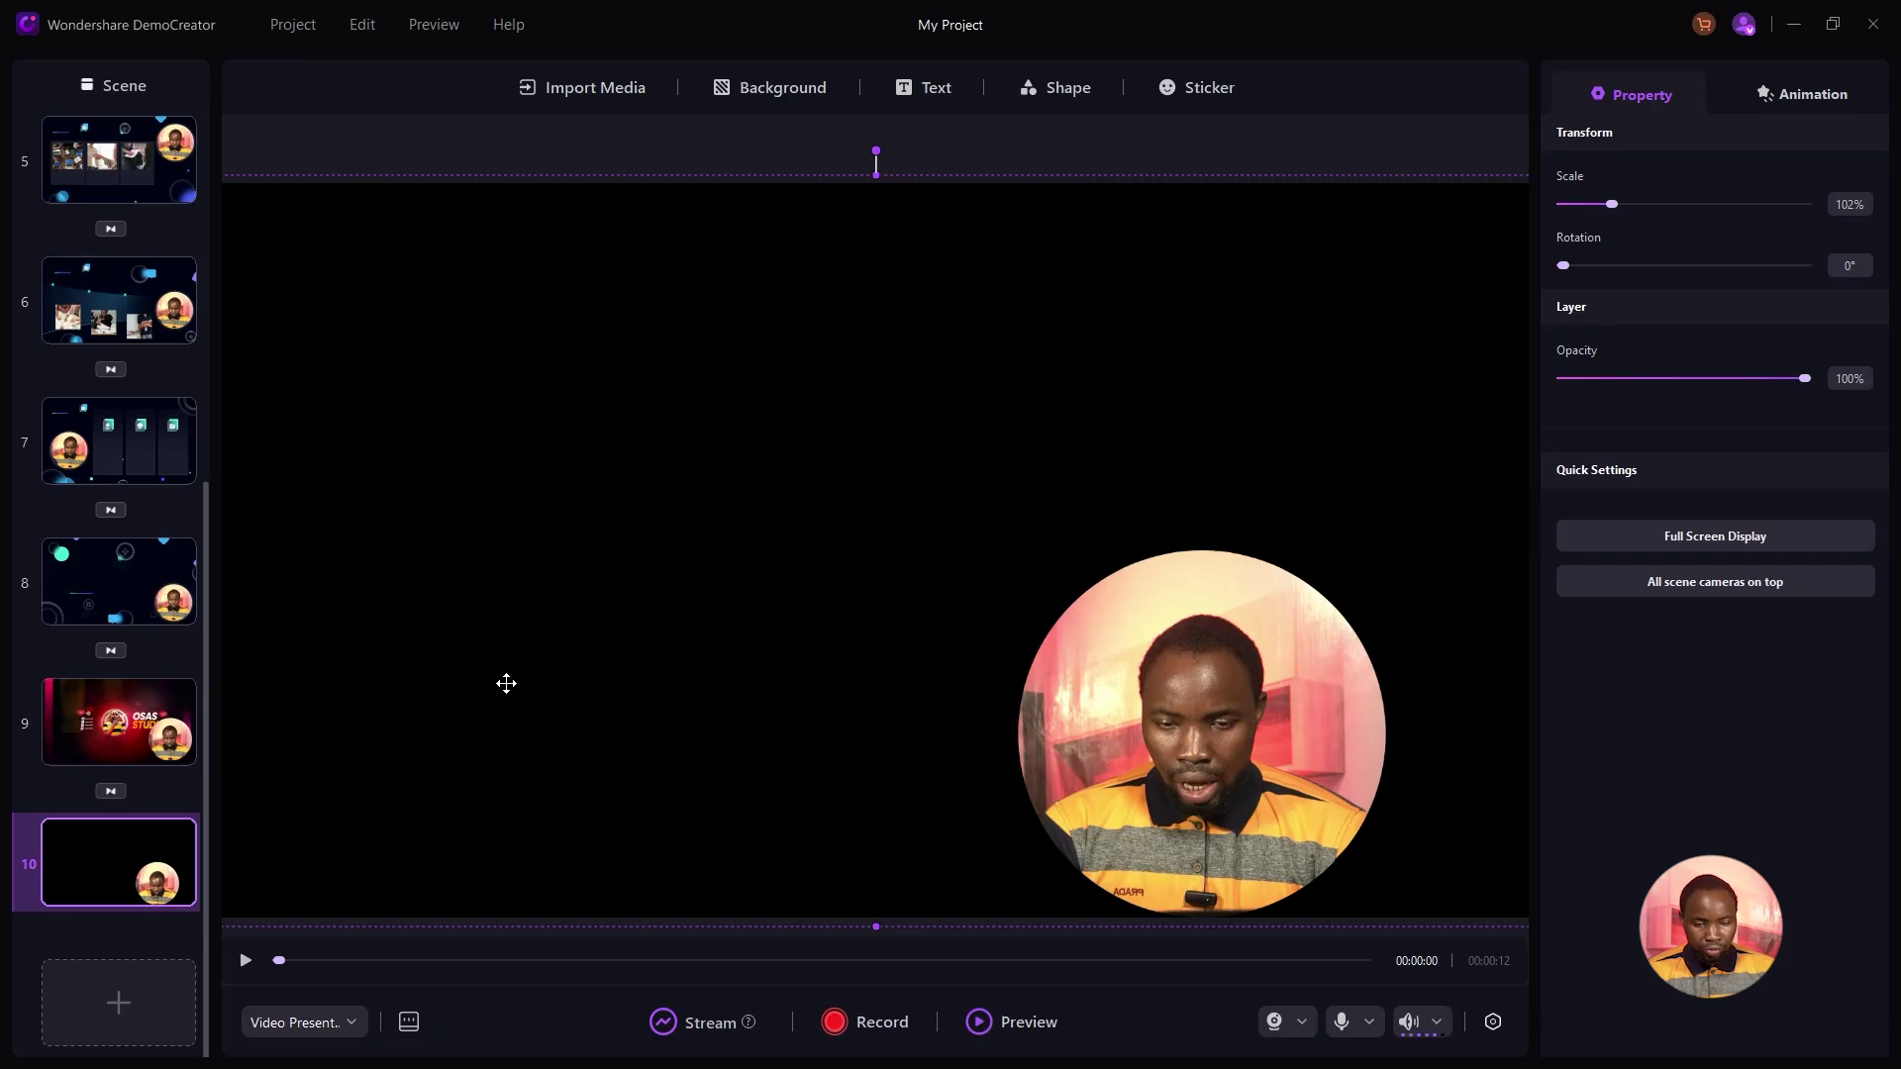
click(245, 961)
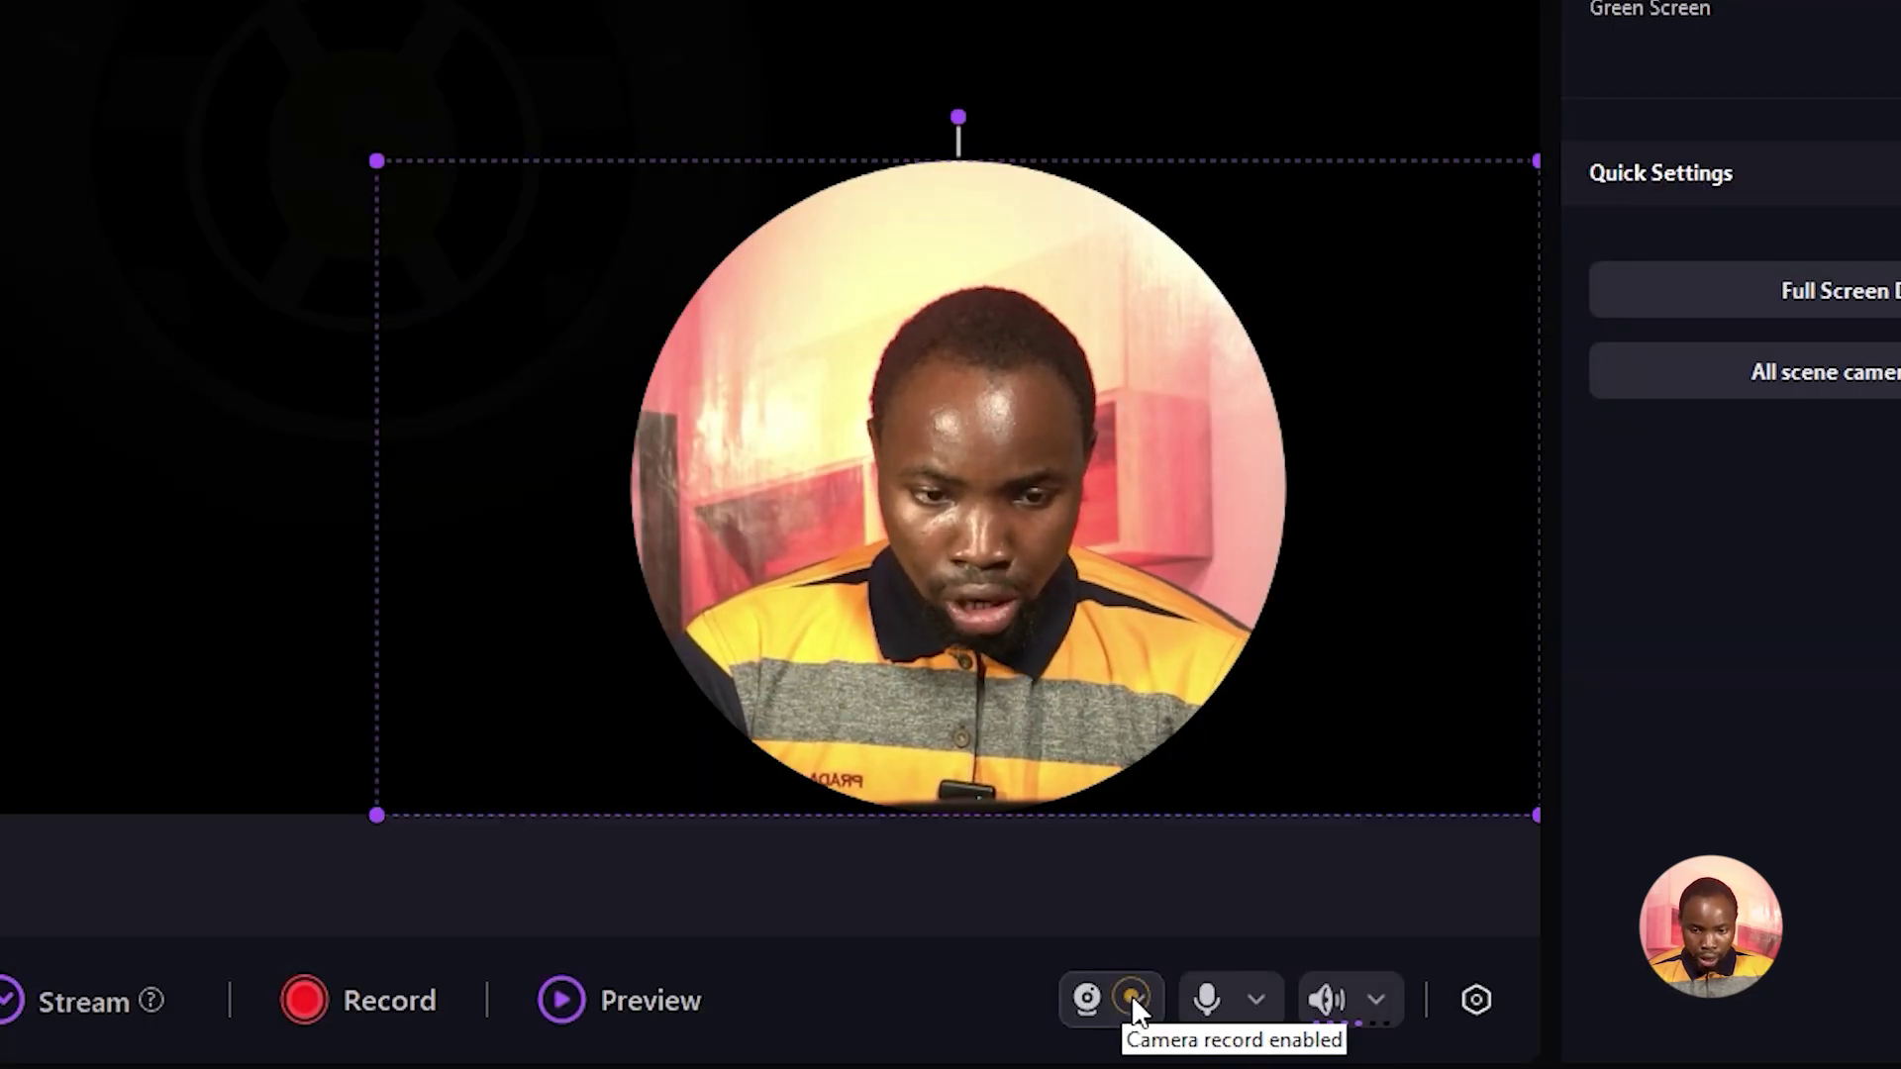
Mirror scene 9's camera horizontally and key it with Green Screen, sampling the background colour.
click(1133, 1000)
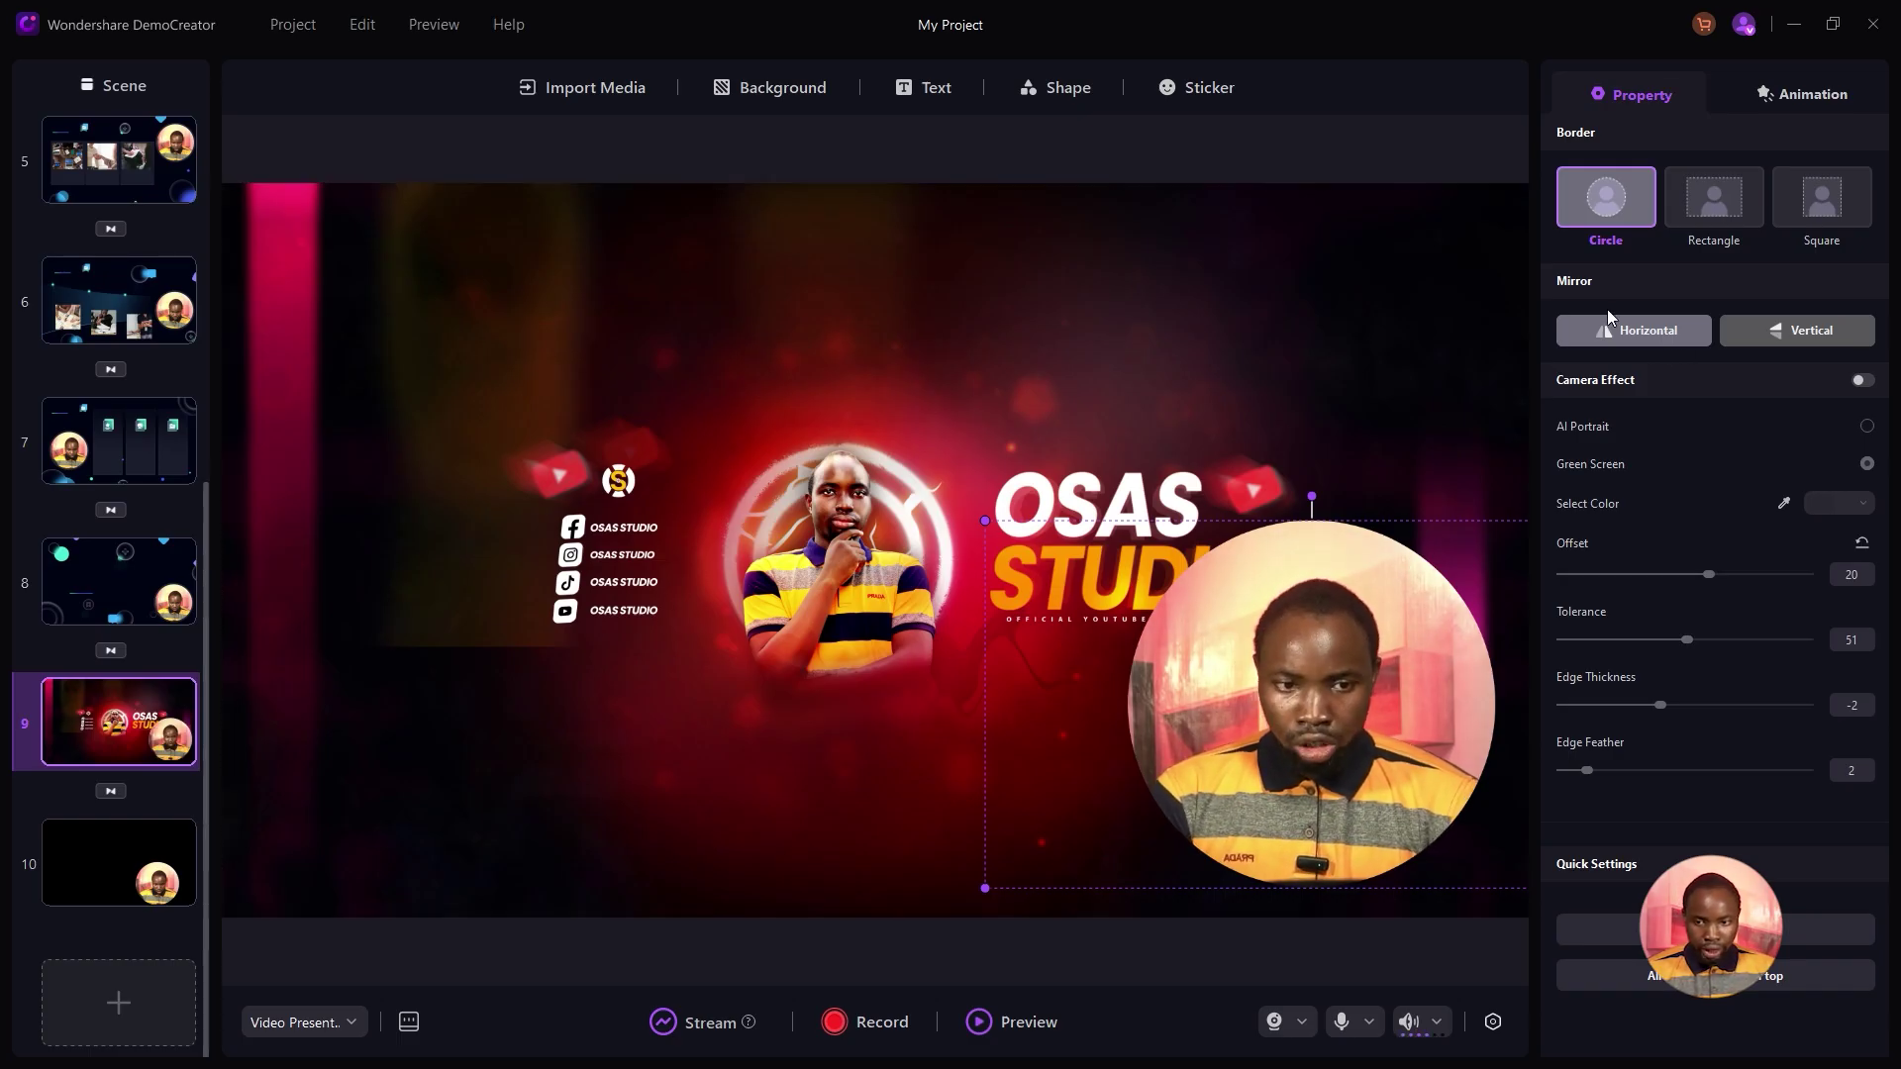
click(1608, 335)
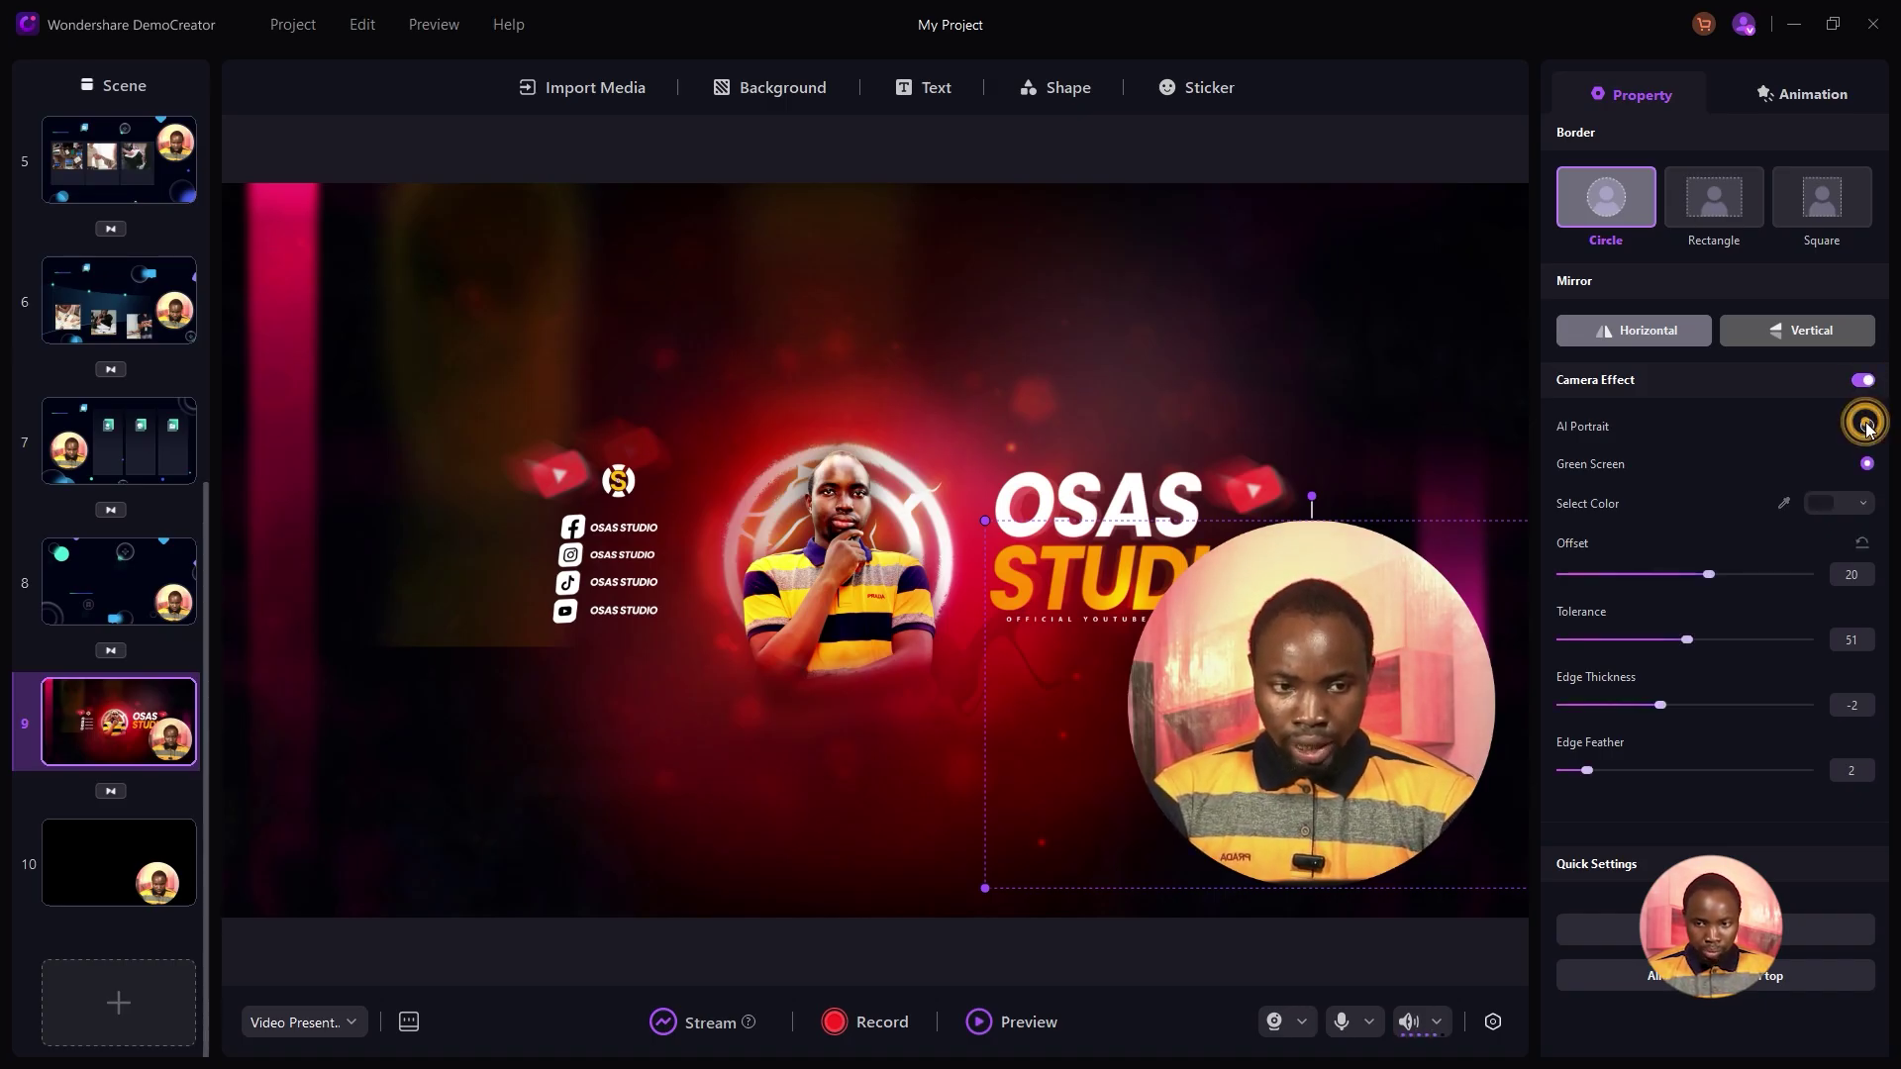
click(1866, 425)
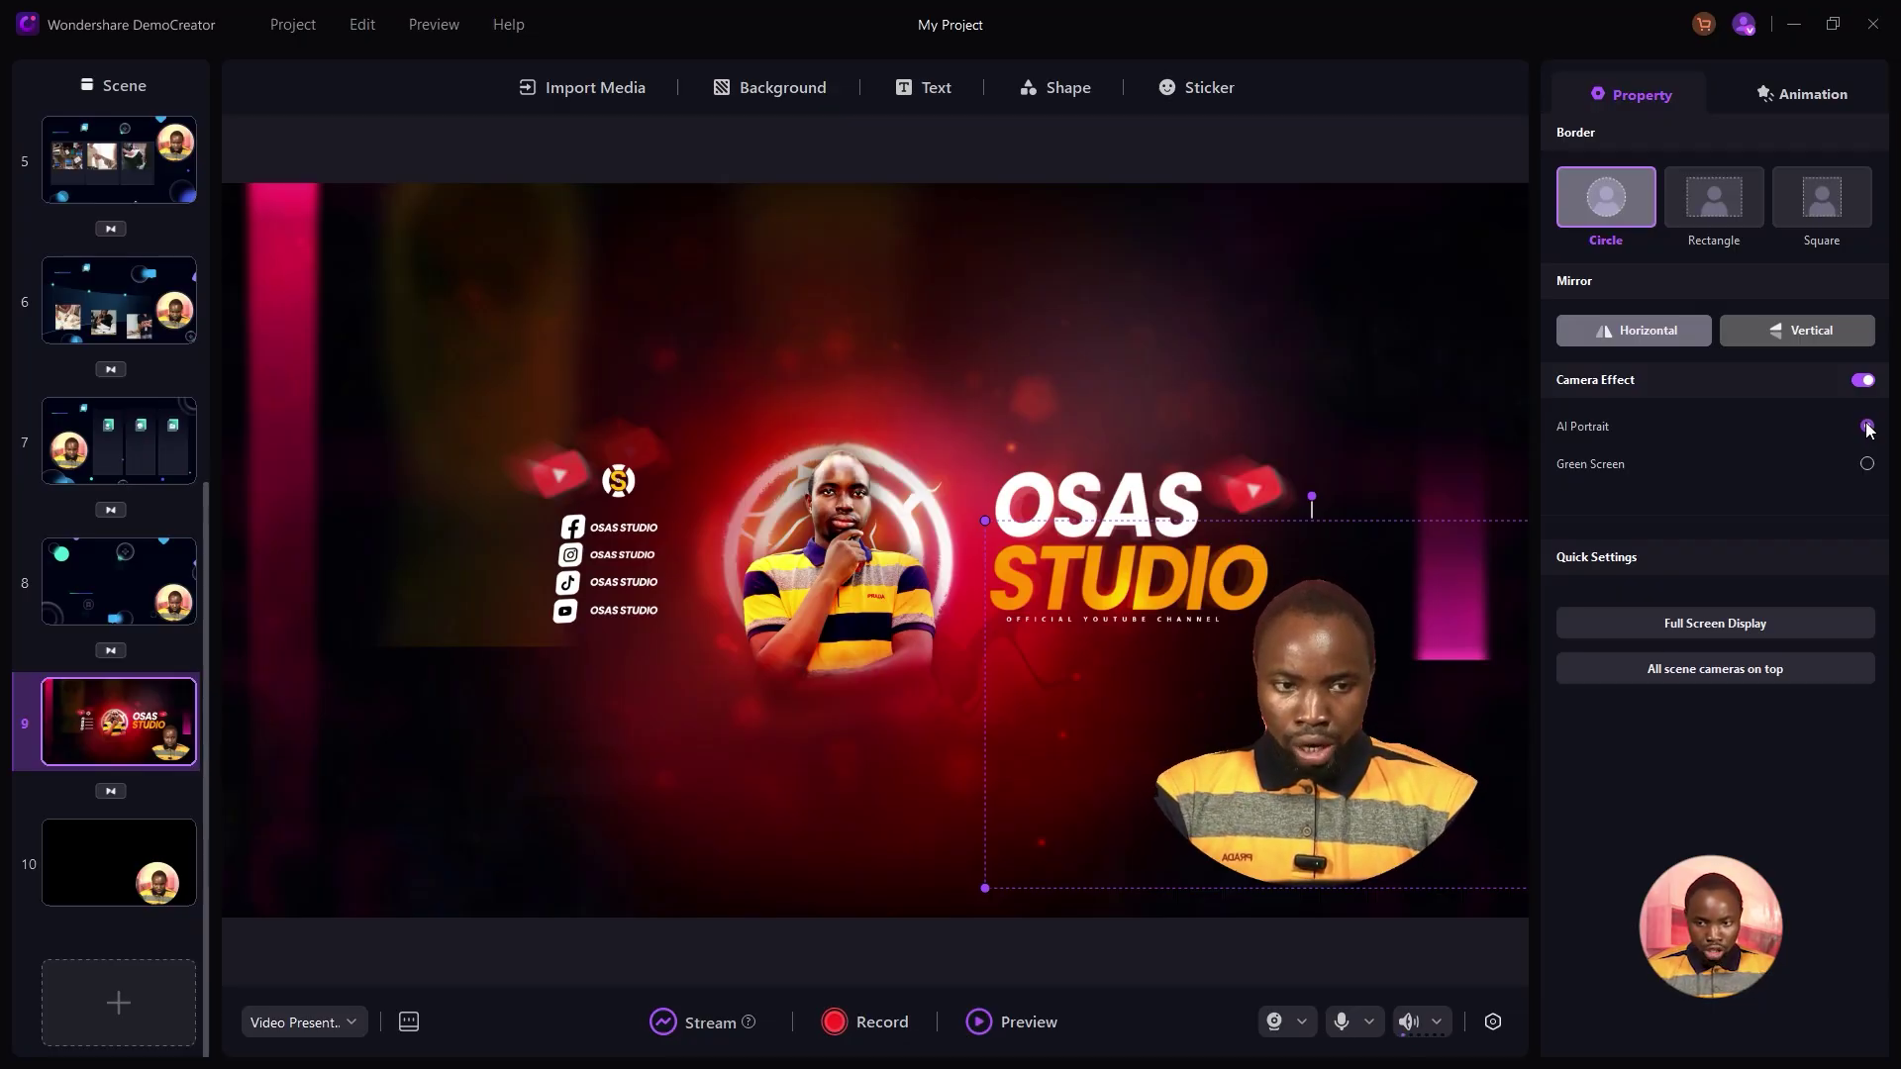
click(1866, 463)
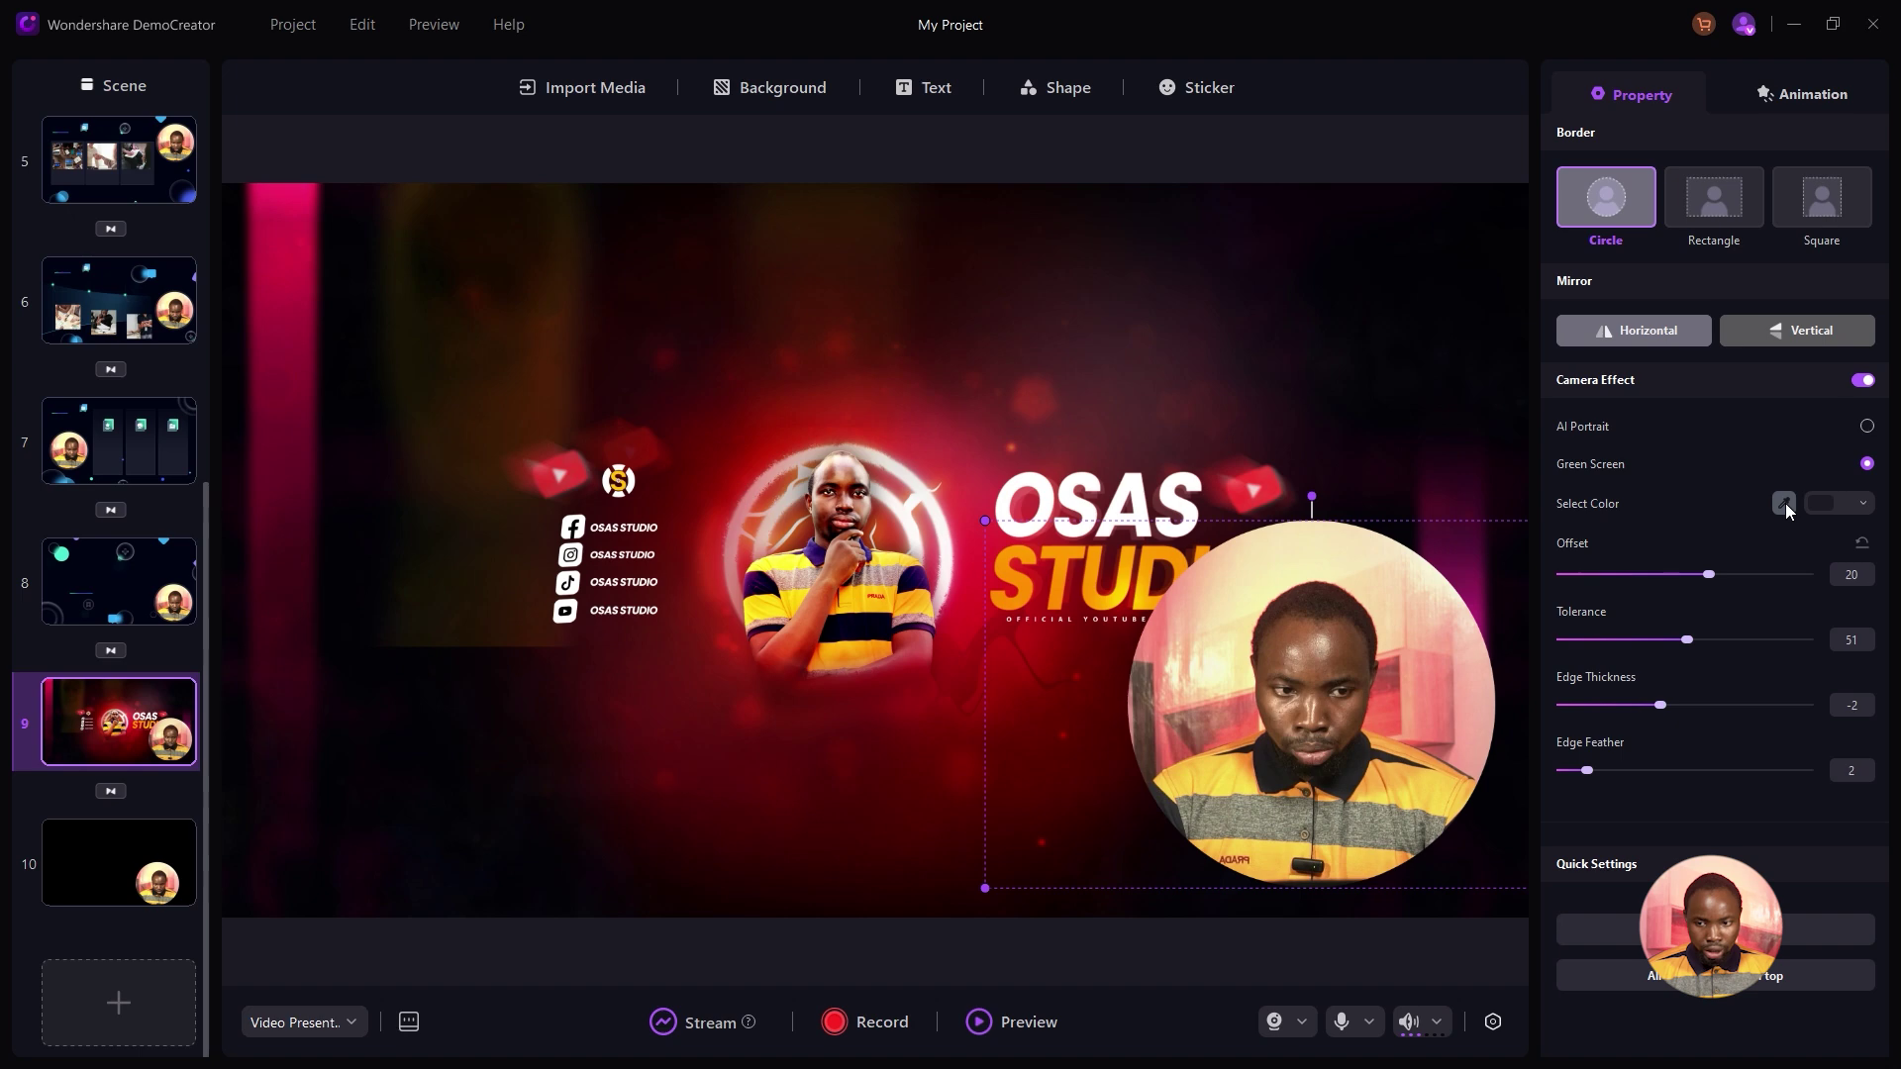
click(1783, 503)
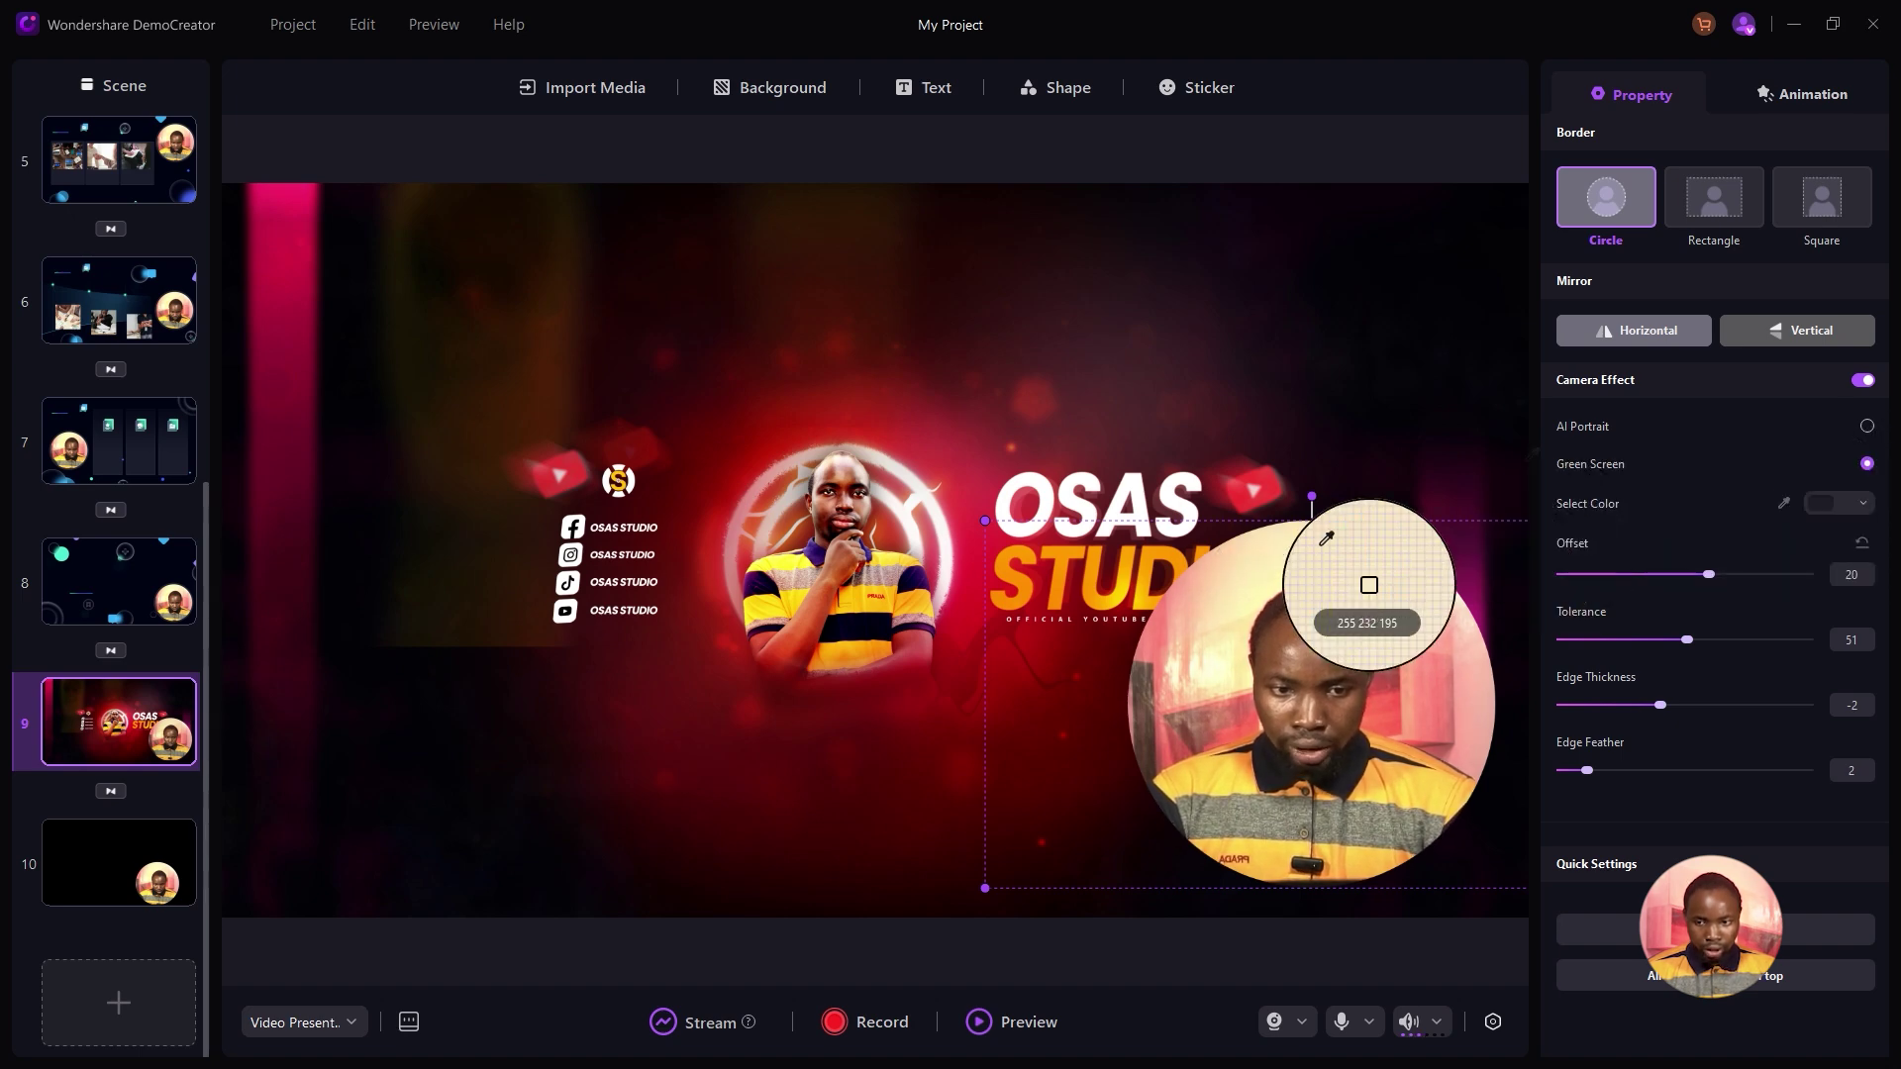
scroll(119, 495, up, 5)
click(91, 172)
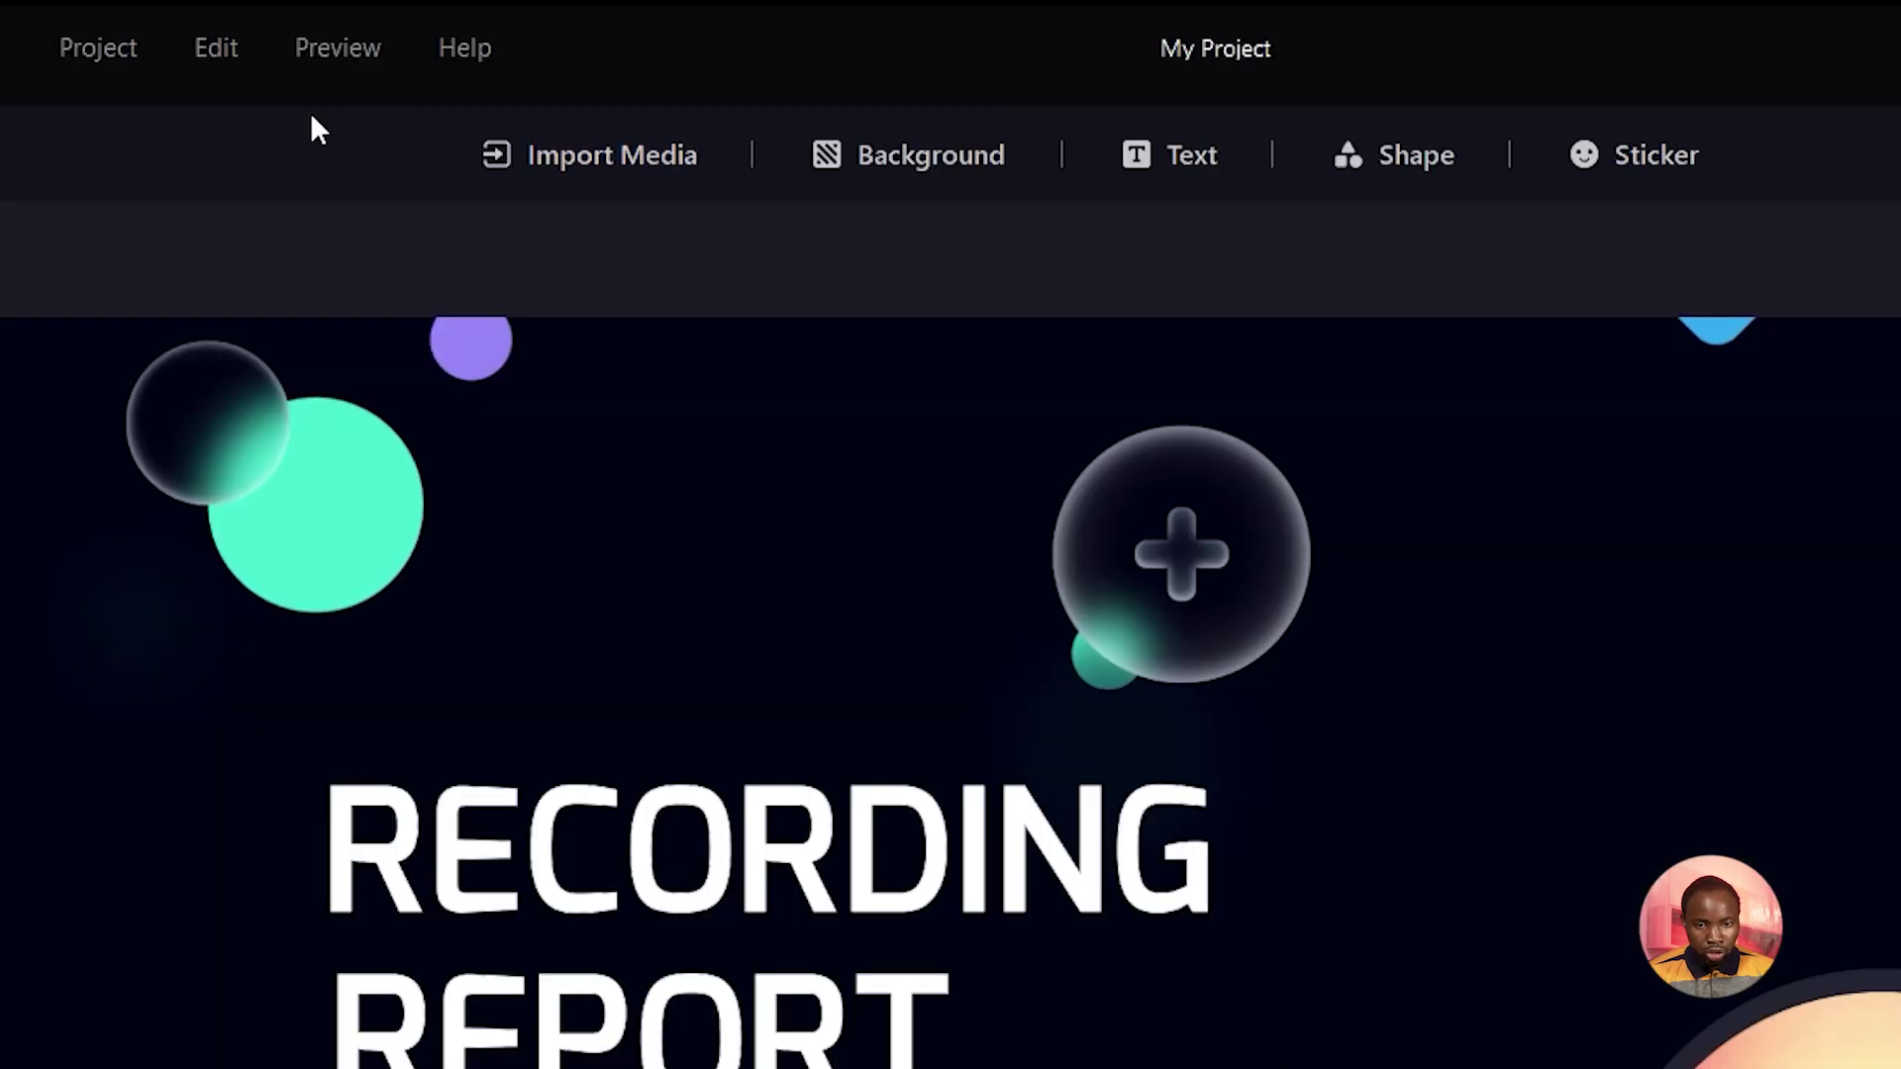
Add a Title1 text reading 'NEW' to the right of REPORT.
click(542, 151)
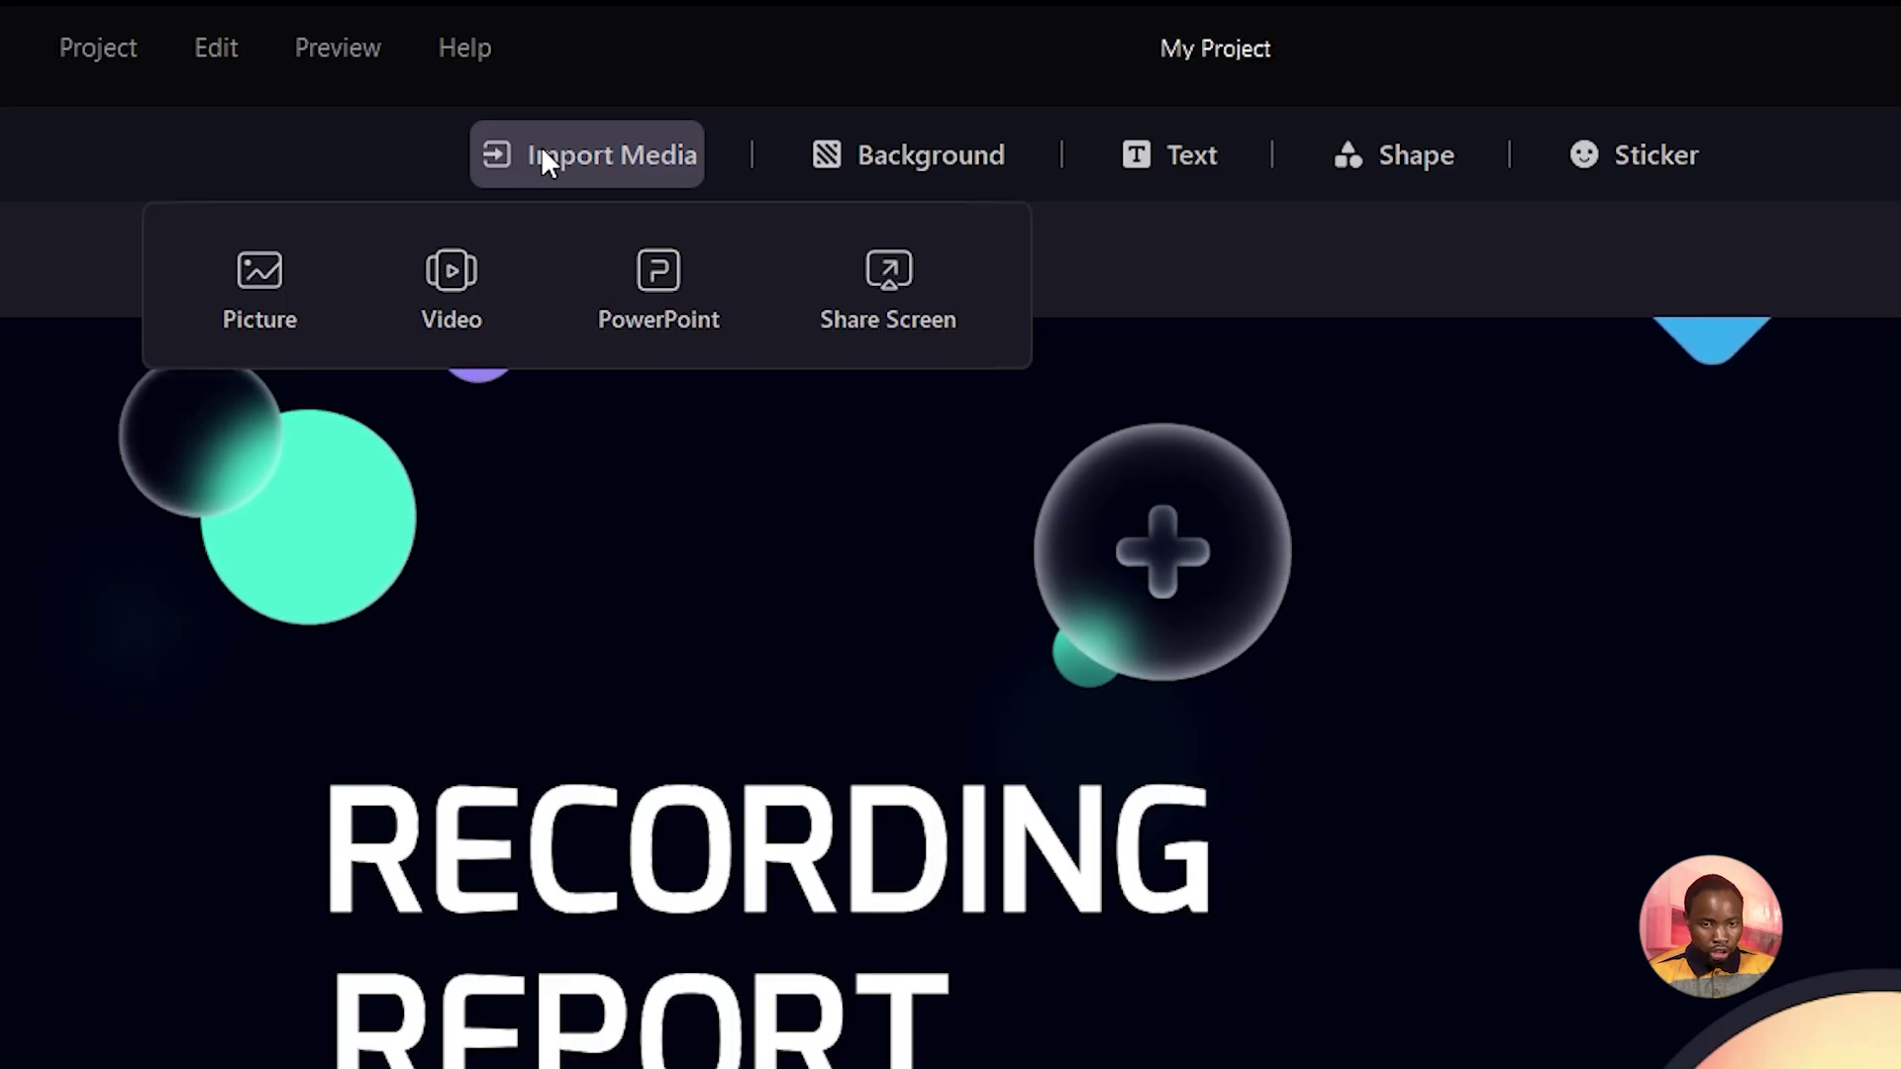
click(984, 53)
click(942, 133)
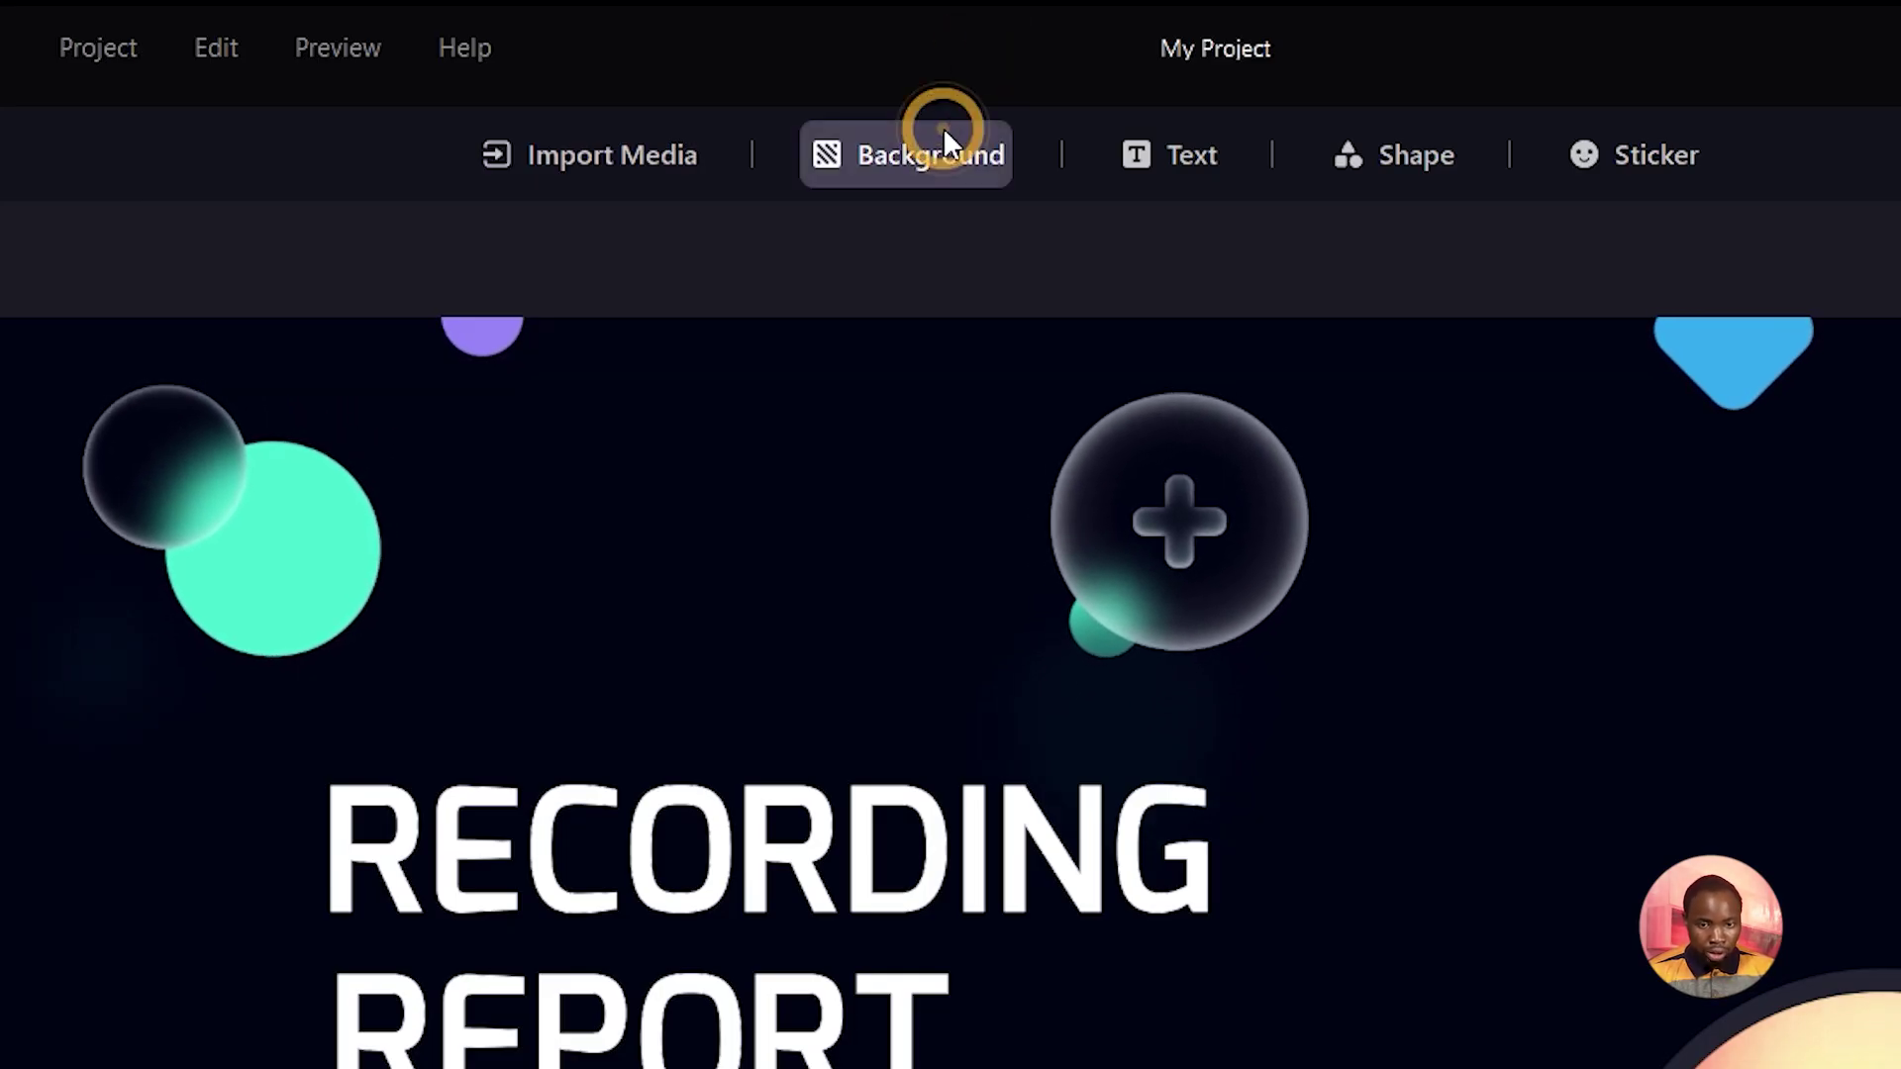
click(1182, 172)
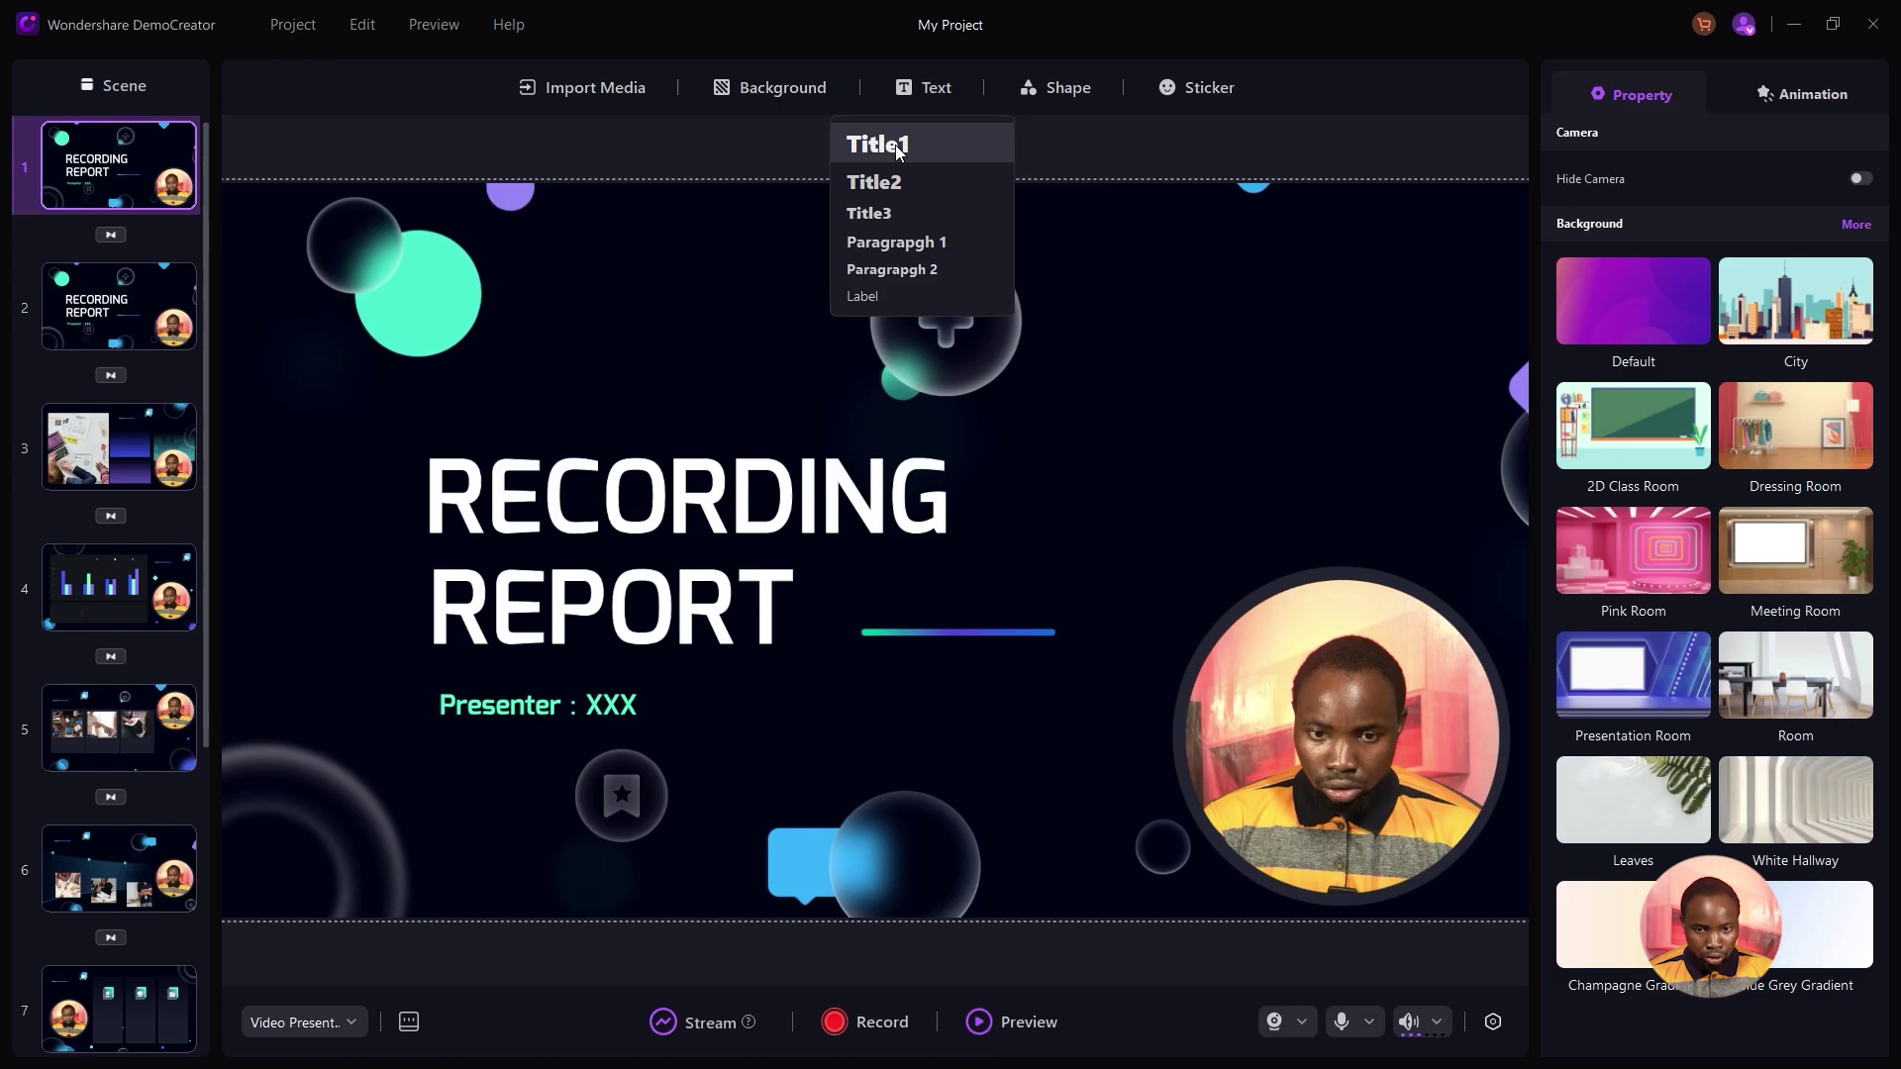
click(1121, 251)
drag(927, 730, 995, 730)
double_click(995, 729)
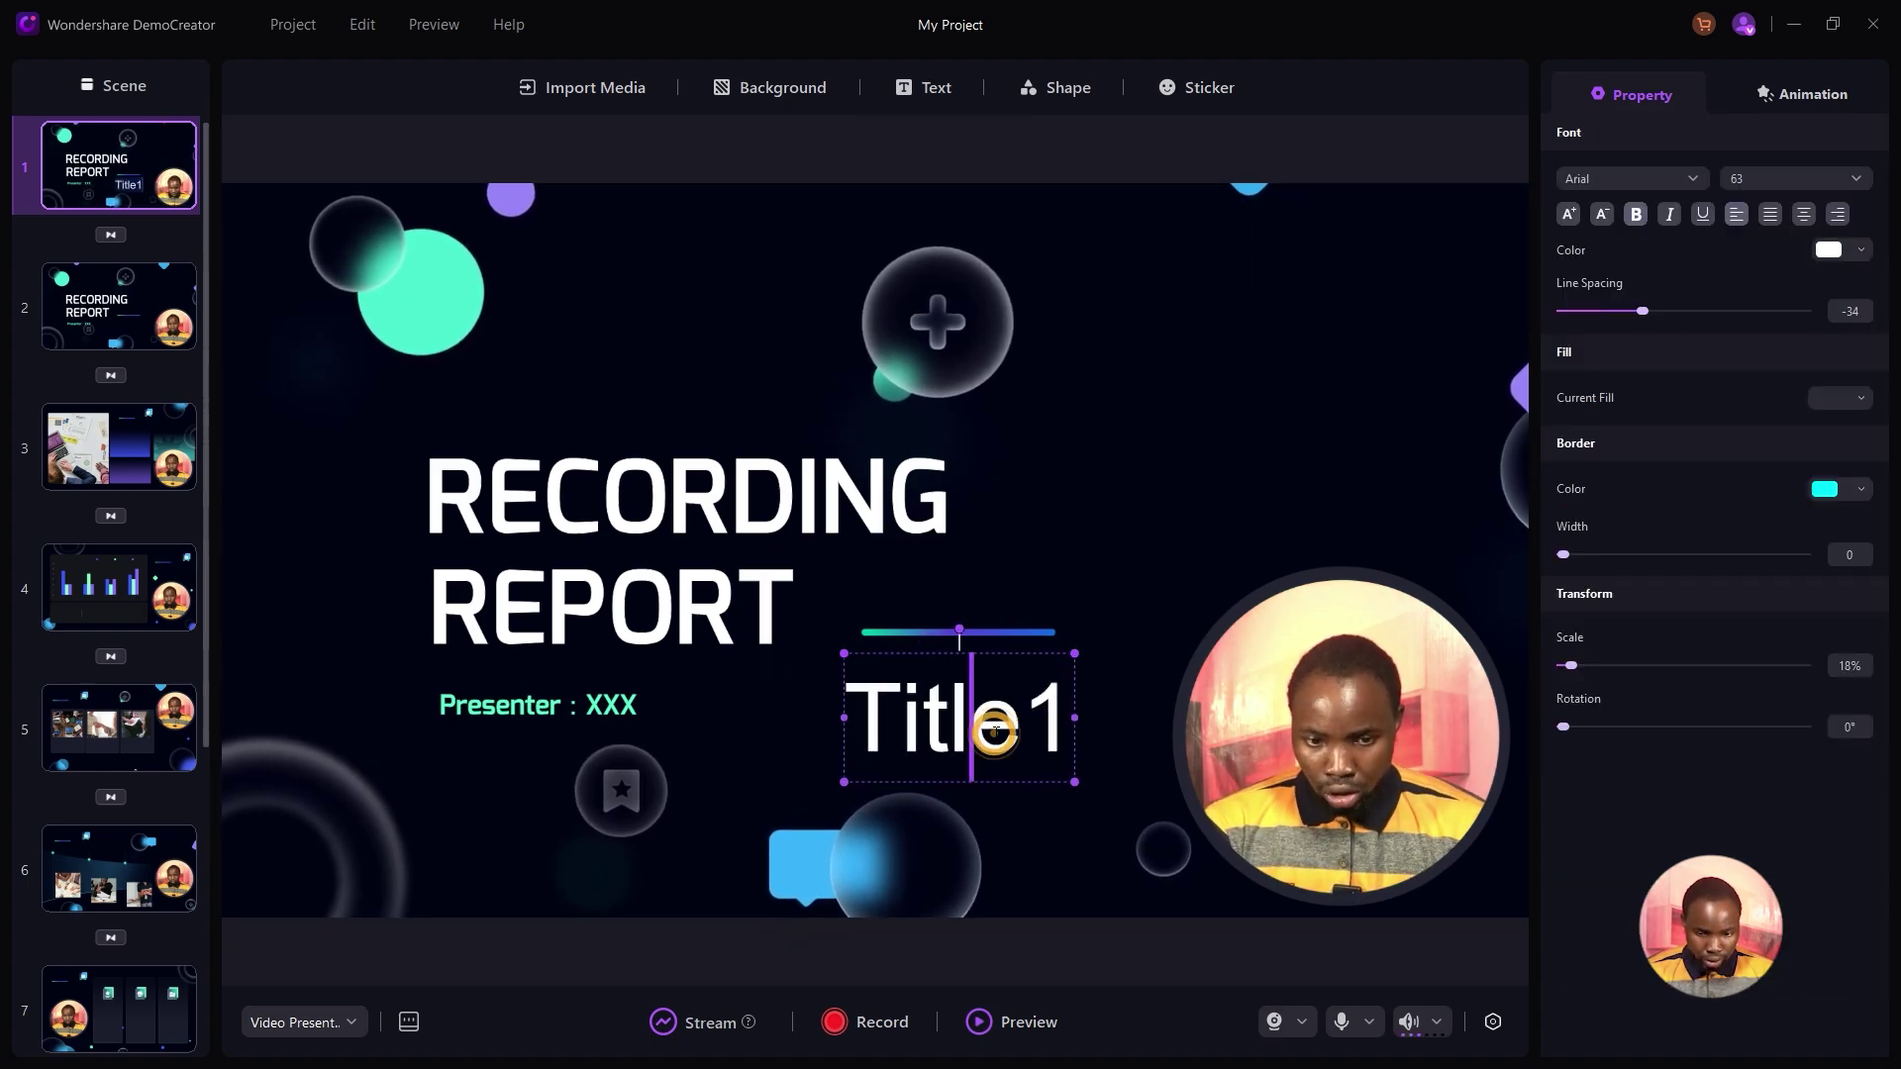
text(NEW)
Add an arrow shape, resized and placed beside NEW.
click(1026, 88)
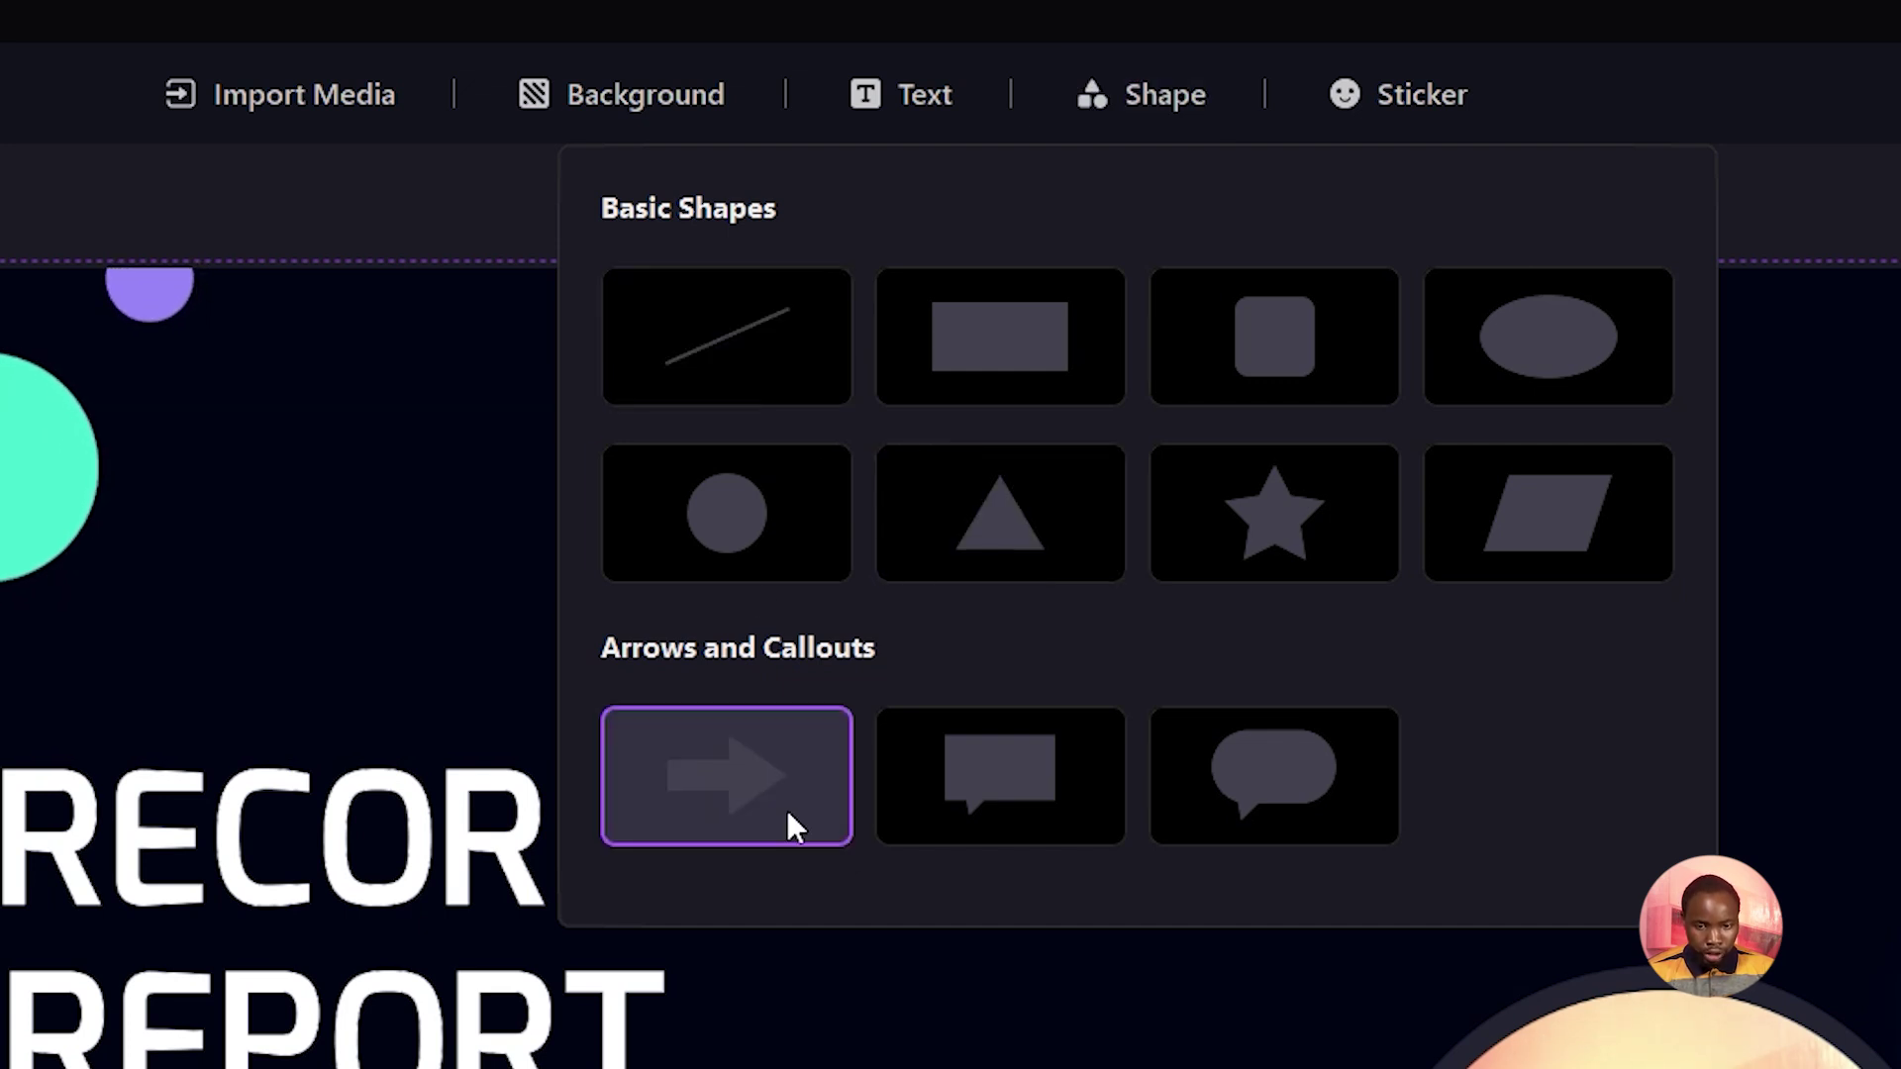
click(760, 761)
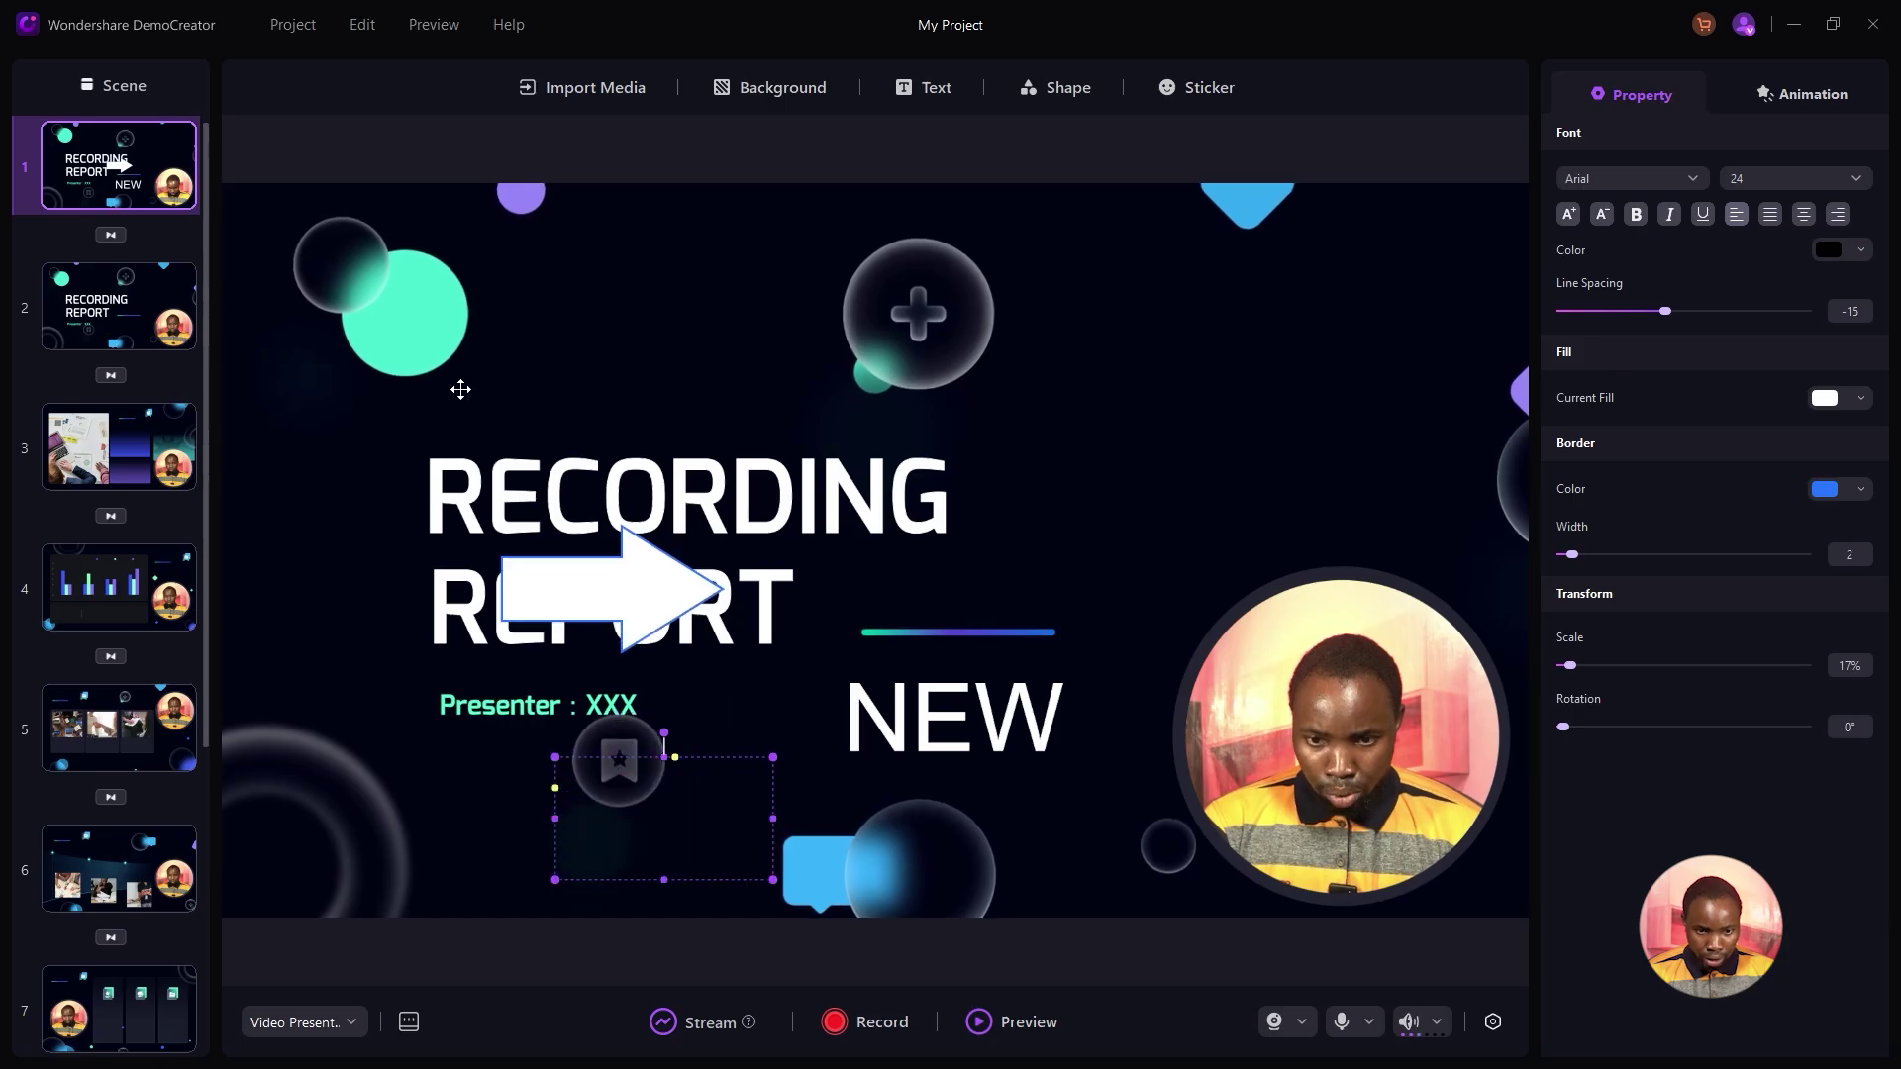
drag(460, 389, 394, 509)
drag(355, 530, 787, 711)
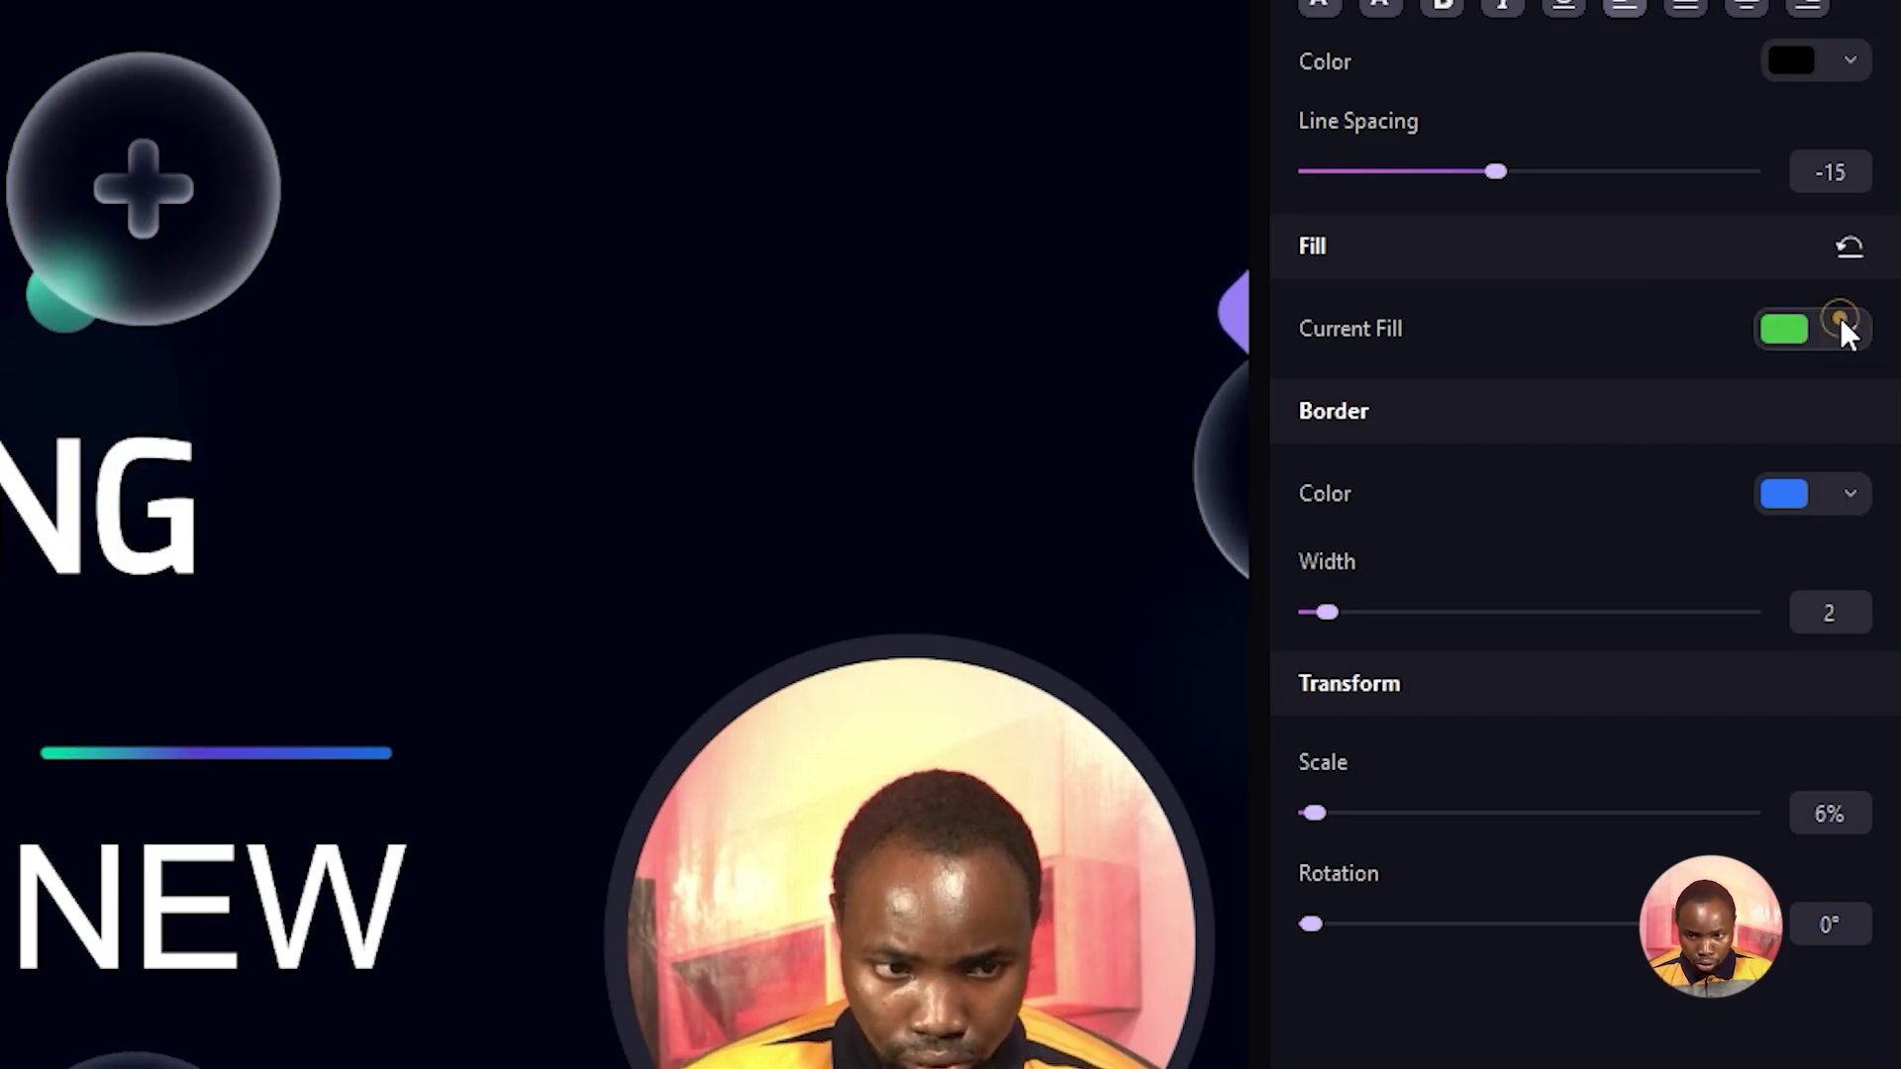
click(1848, 332)
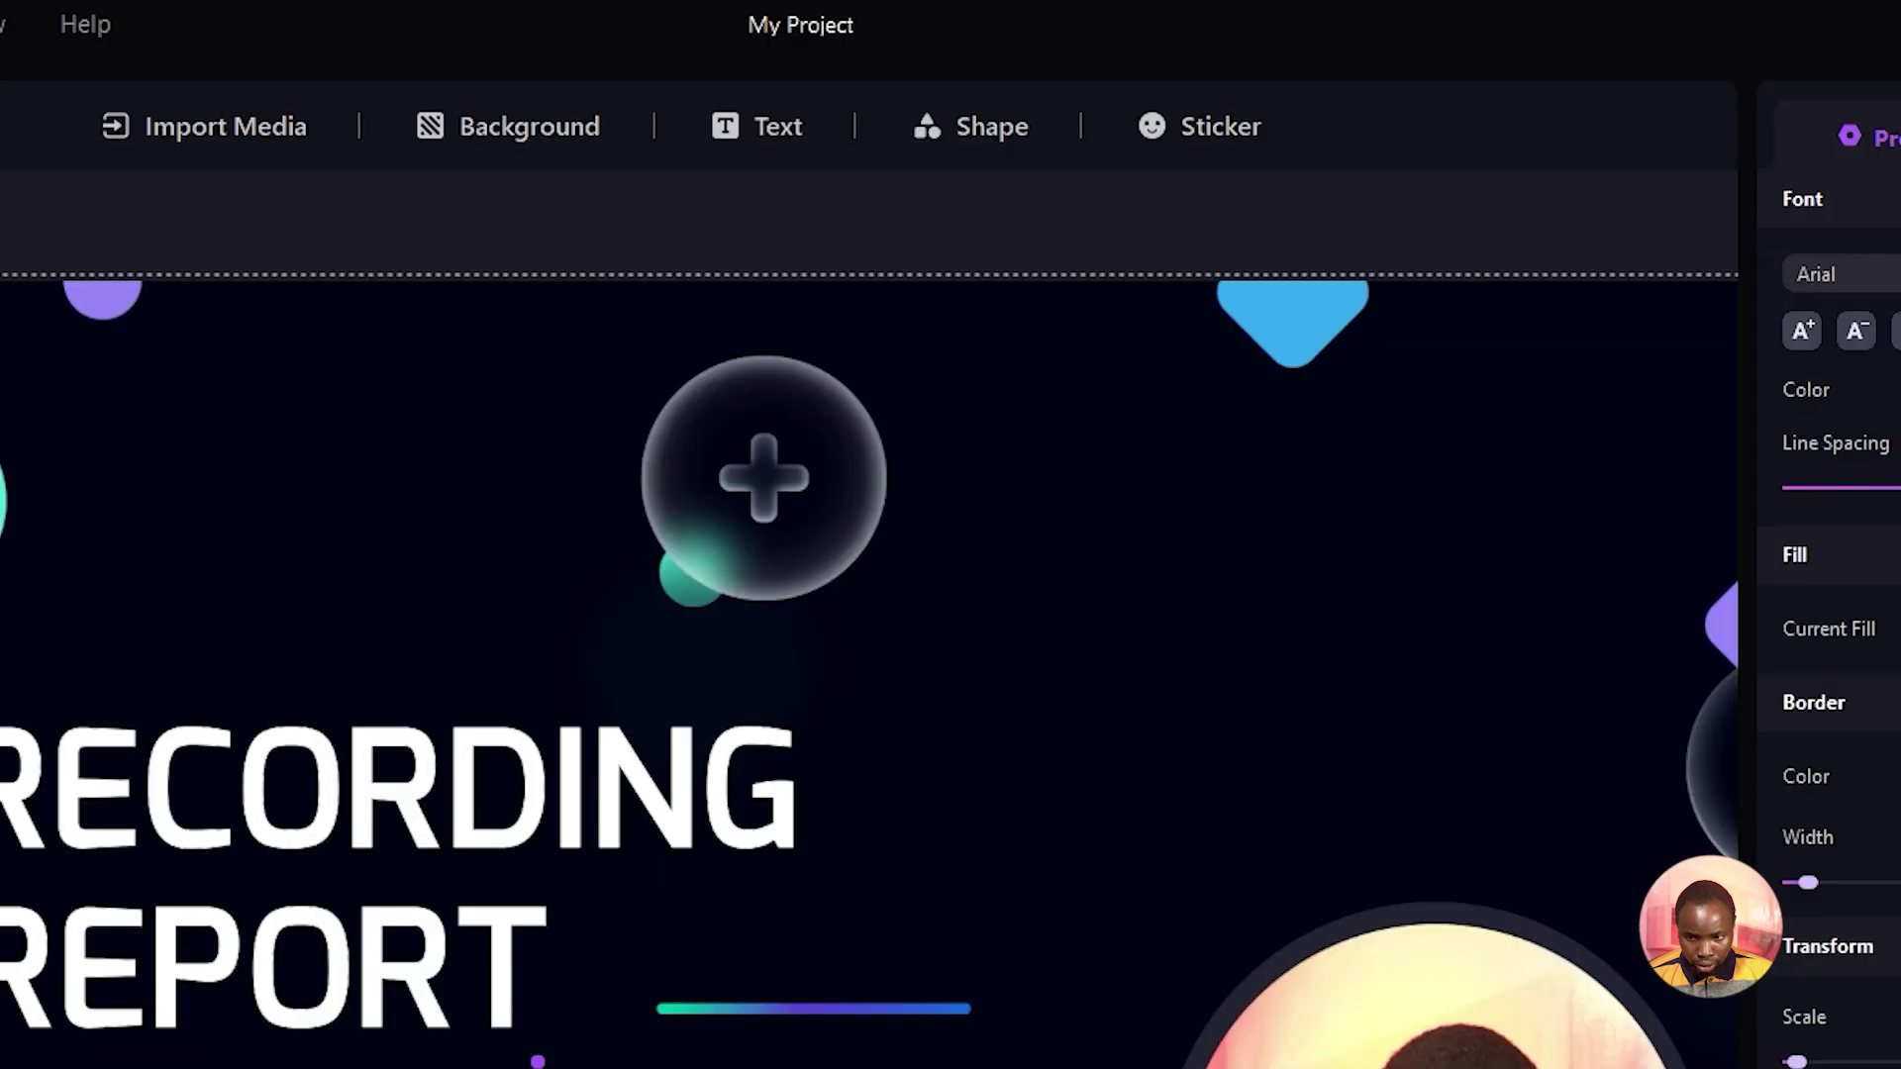
Place a File Folder sticker beside the title and add a new blank scene.
click(1198, 126)
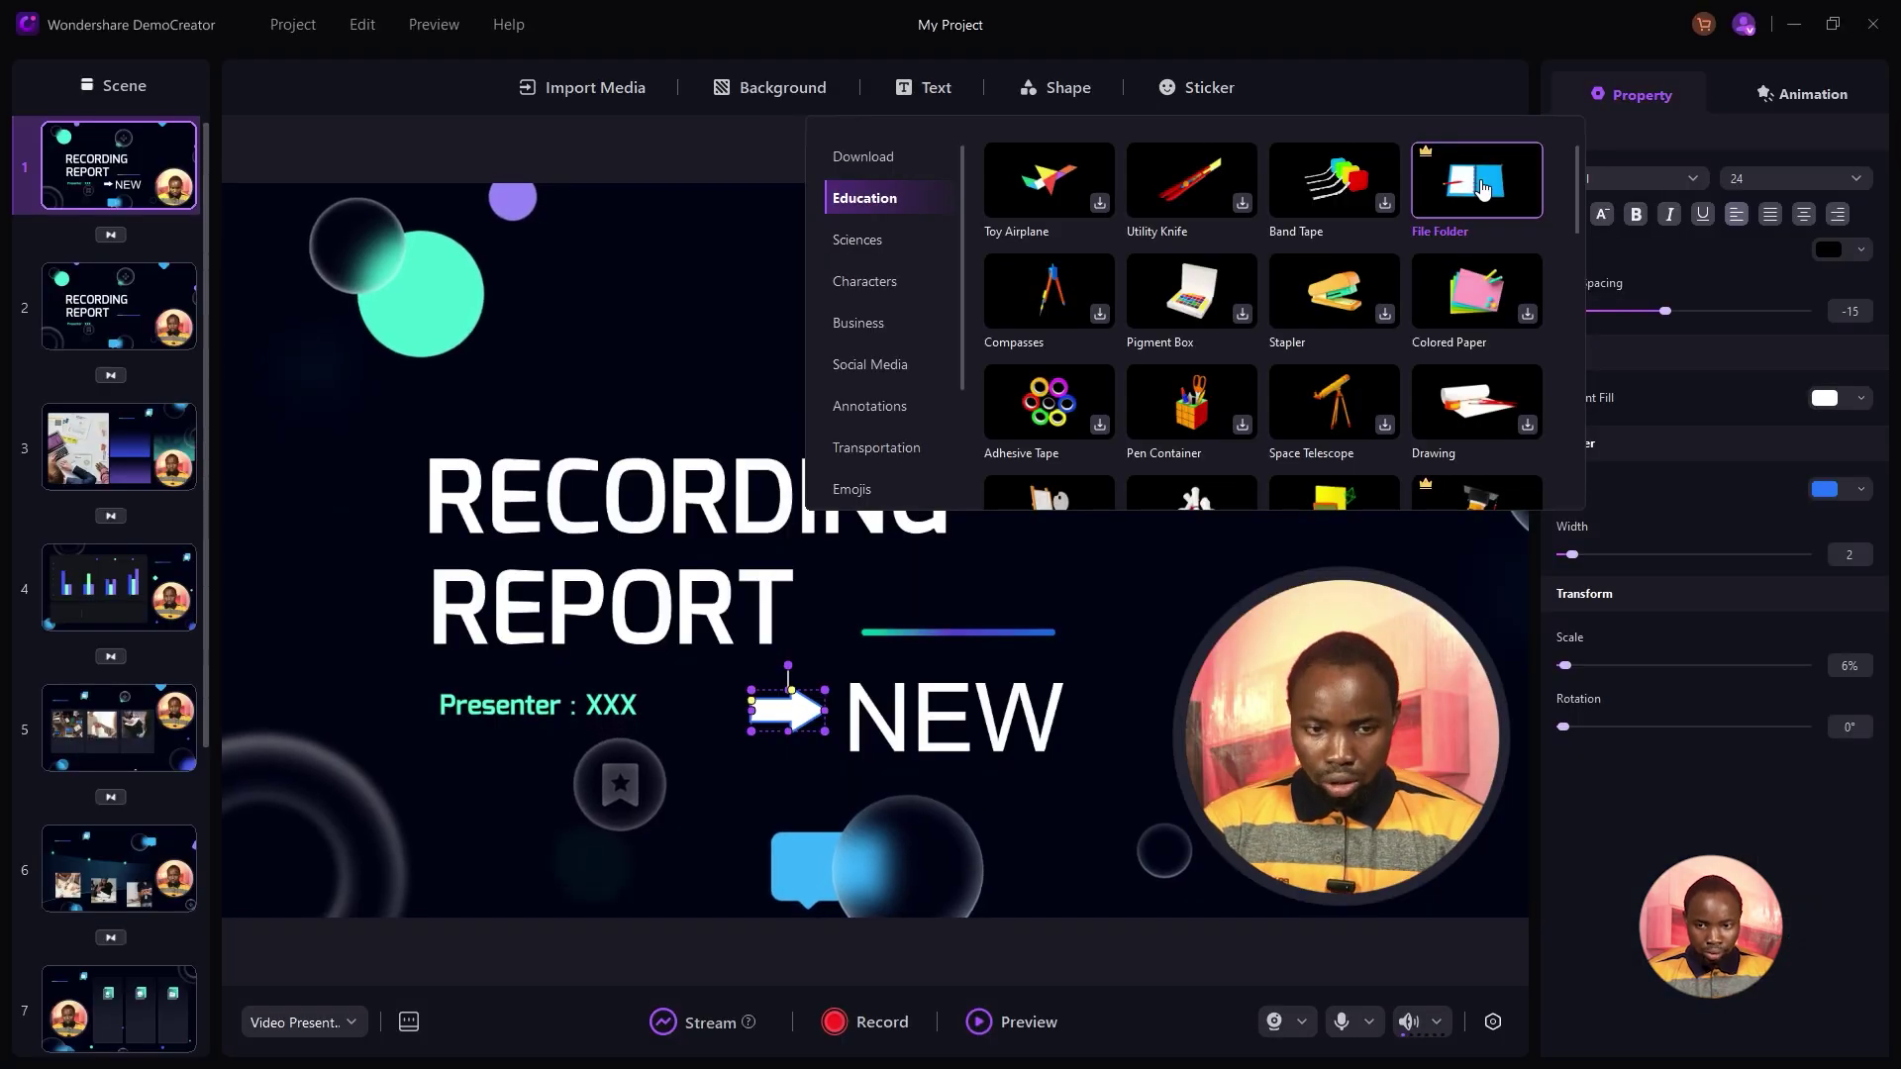
click(1676, 262)
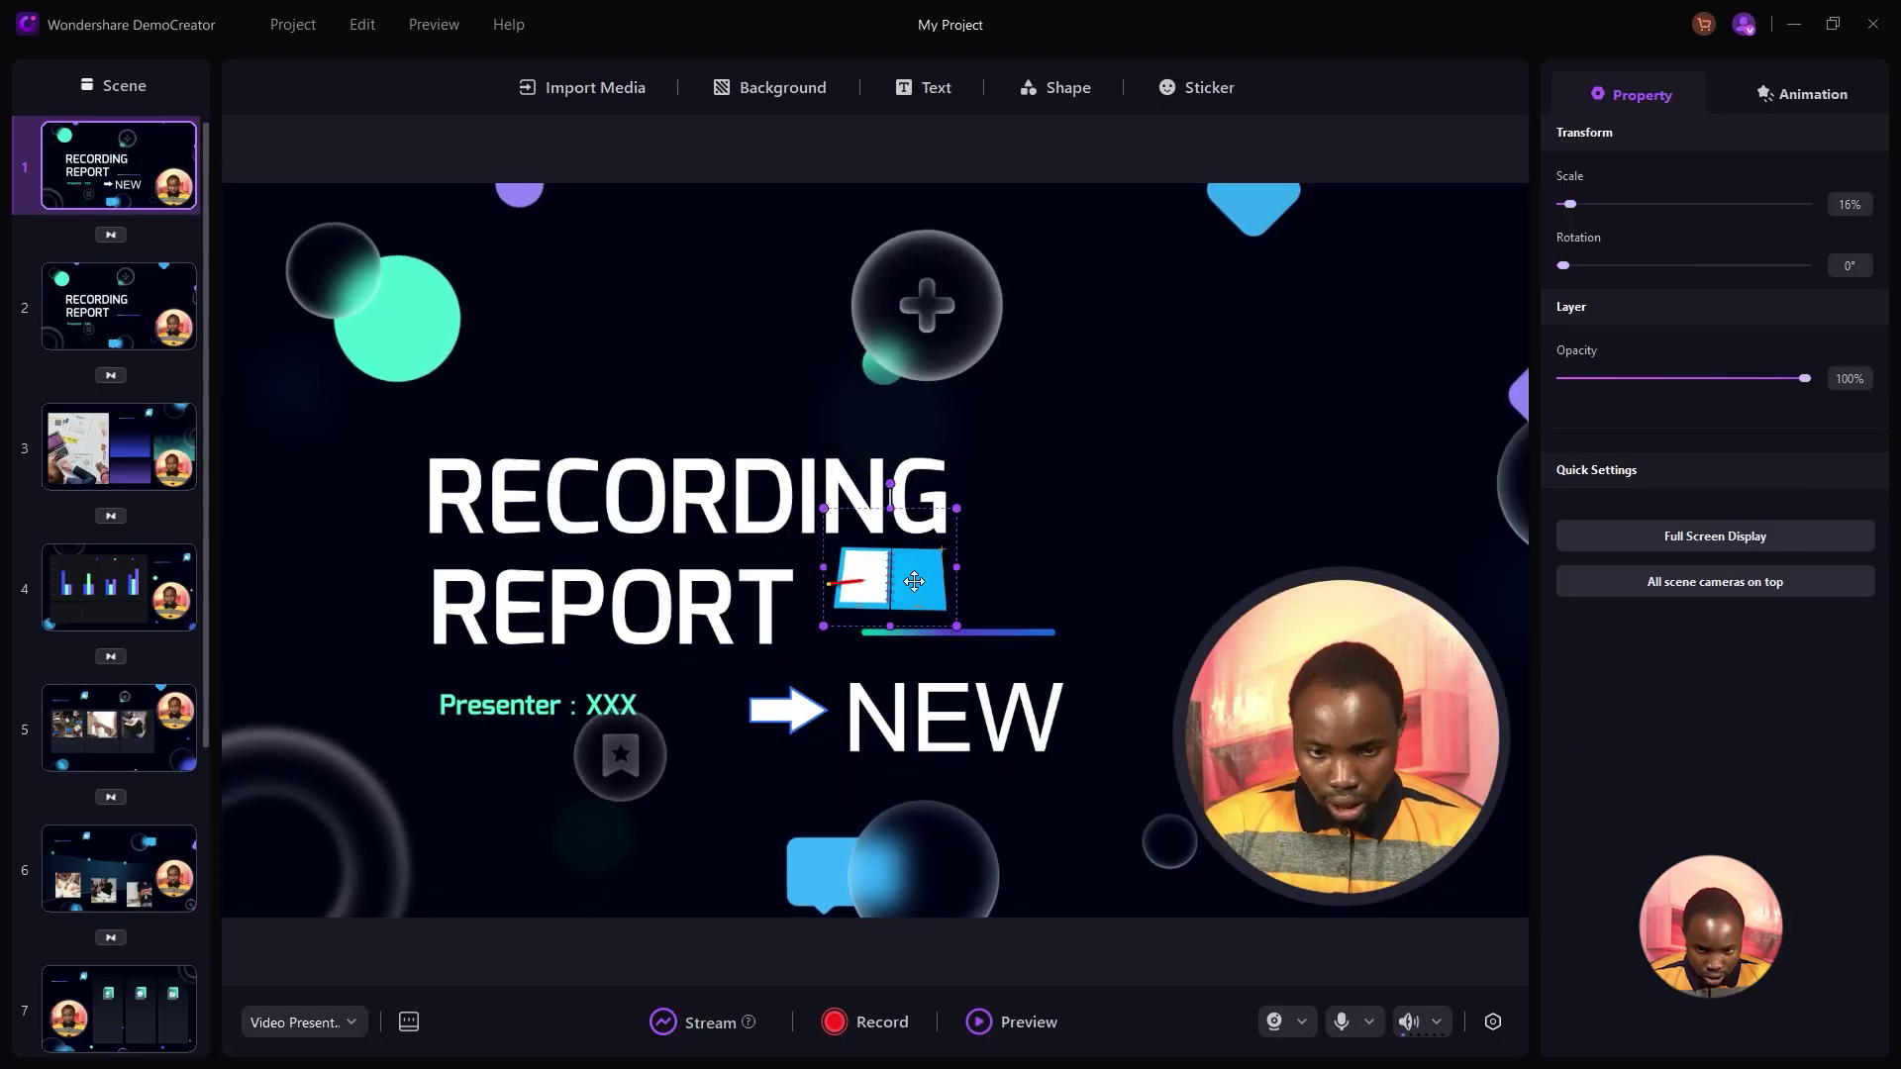
drag(913, 581, 949, 585)
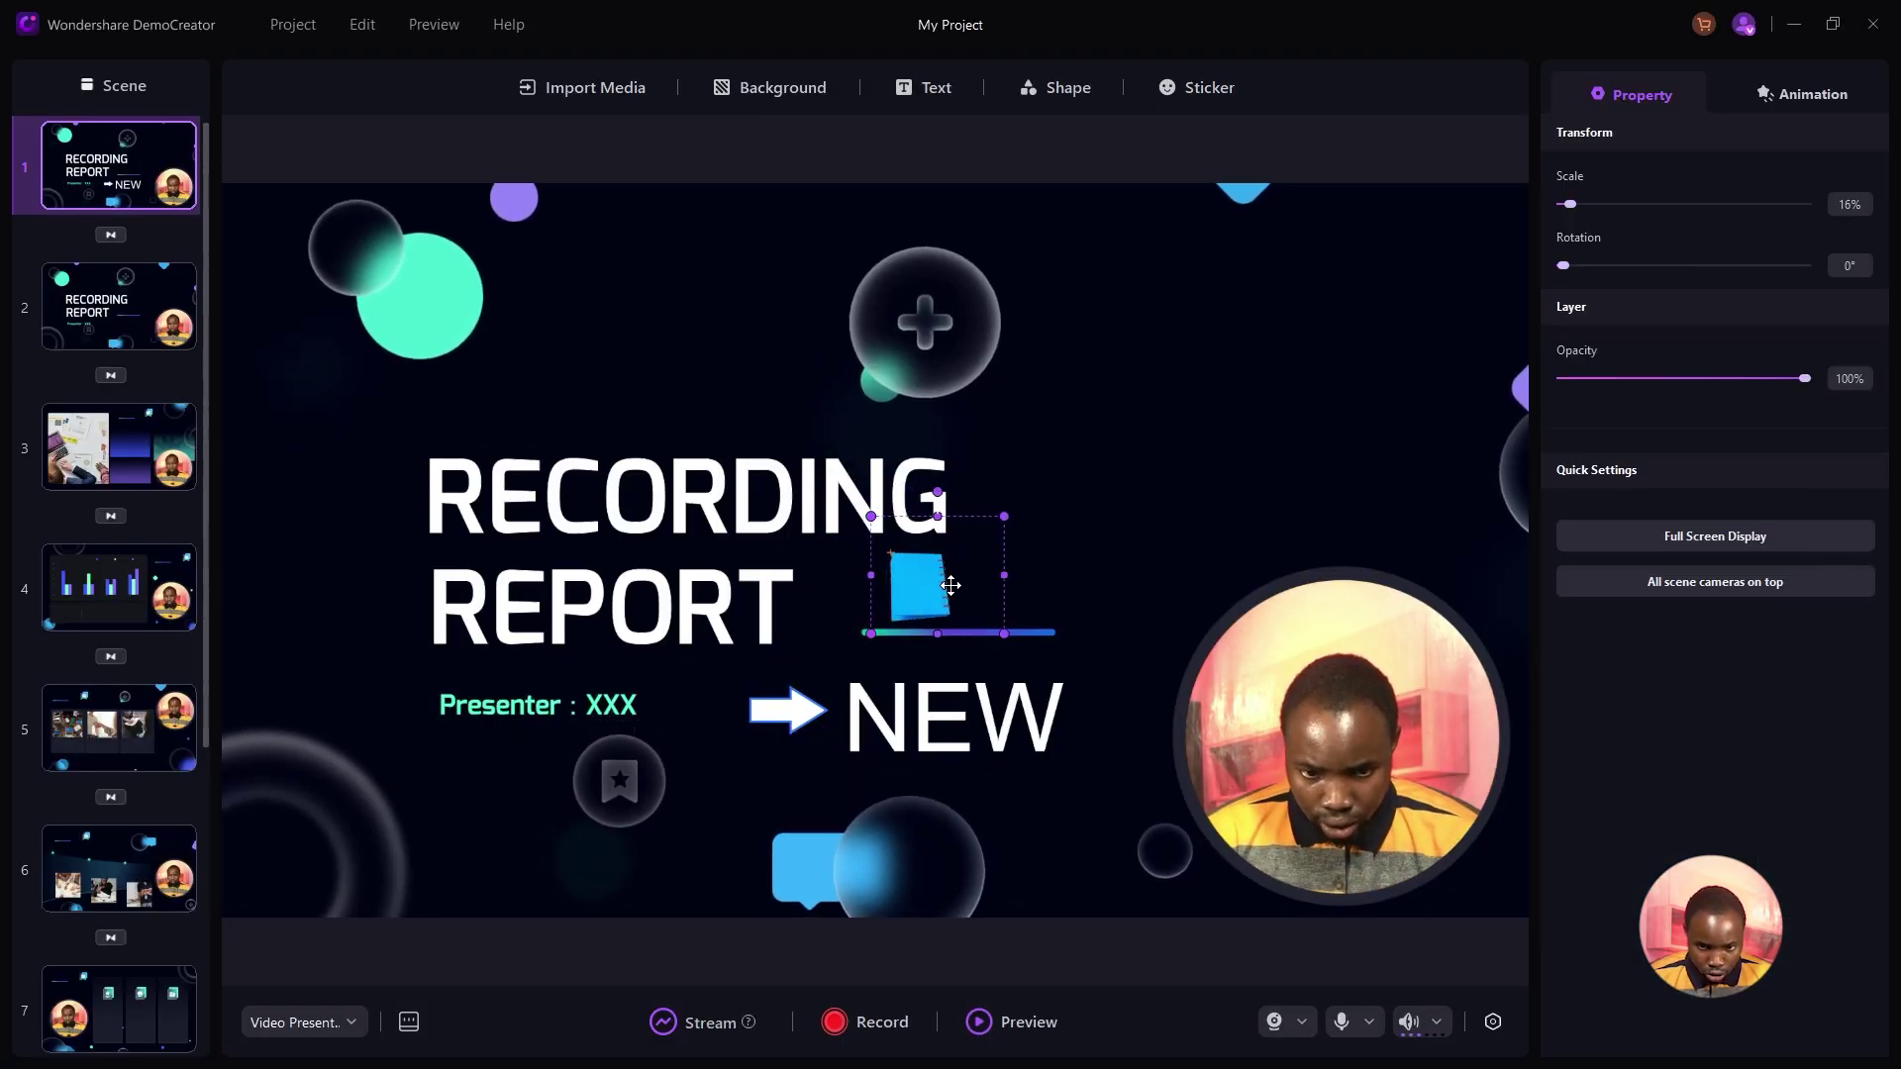
scroll(129, 1008, down, 5)
click(128, 1008)
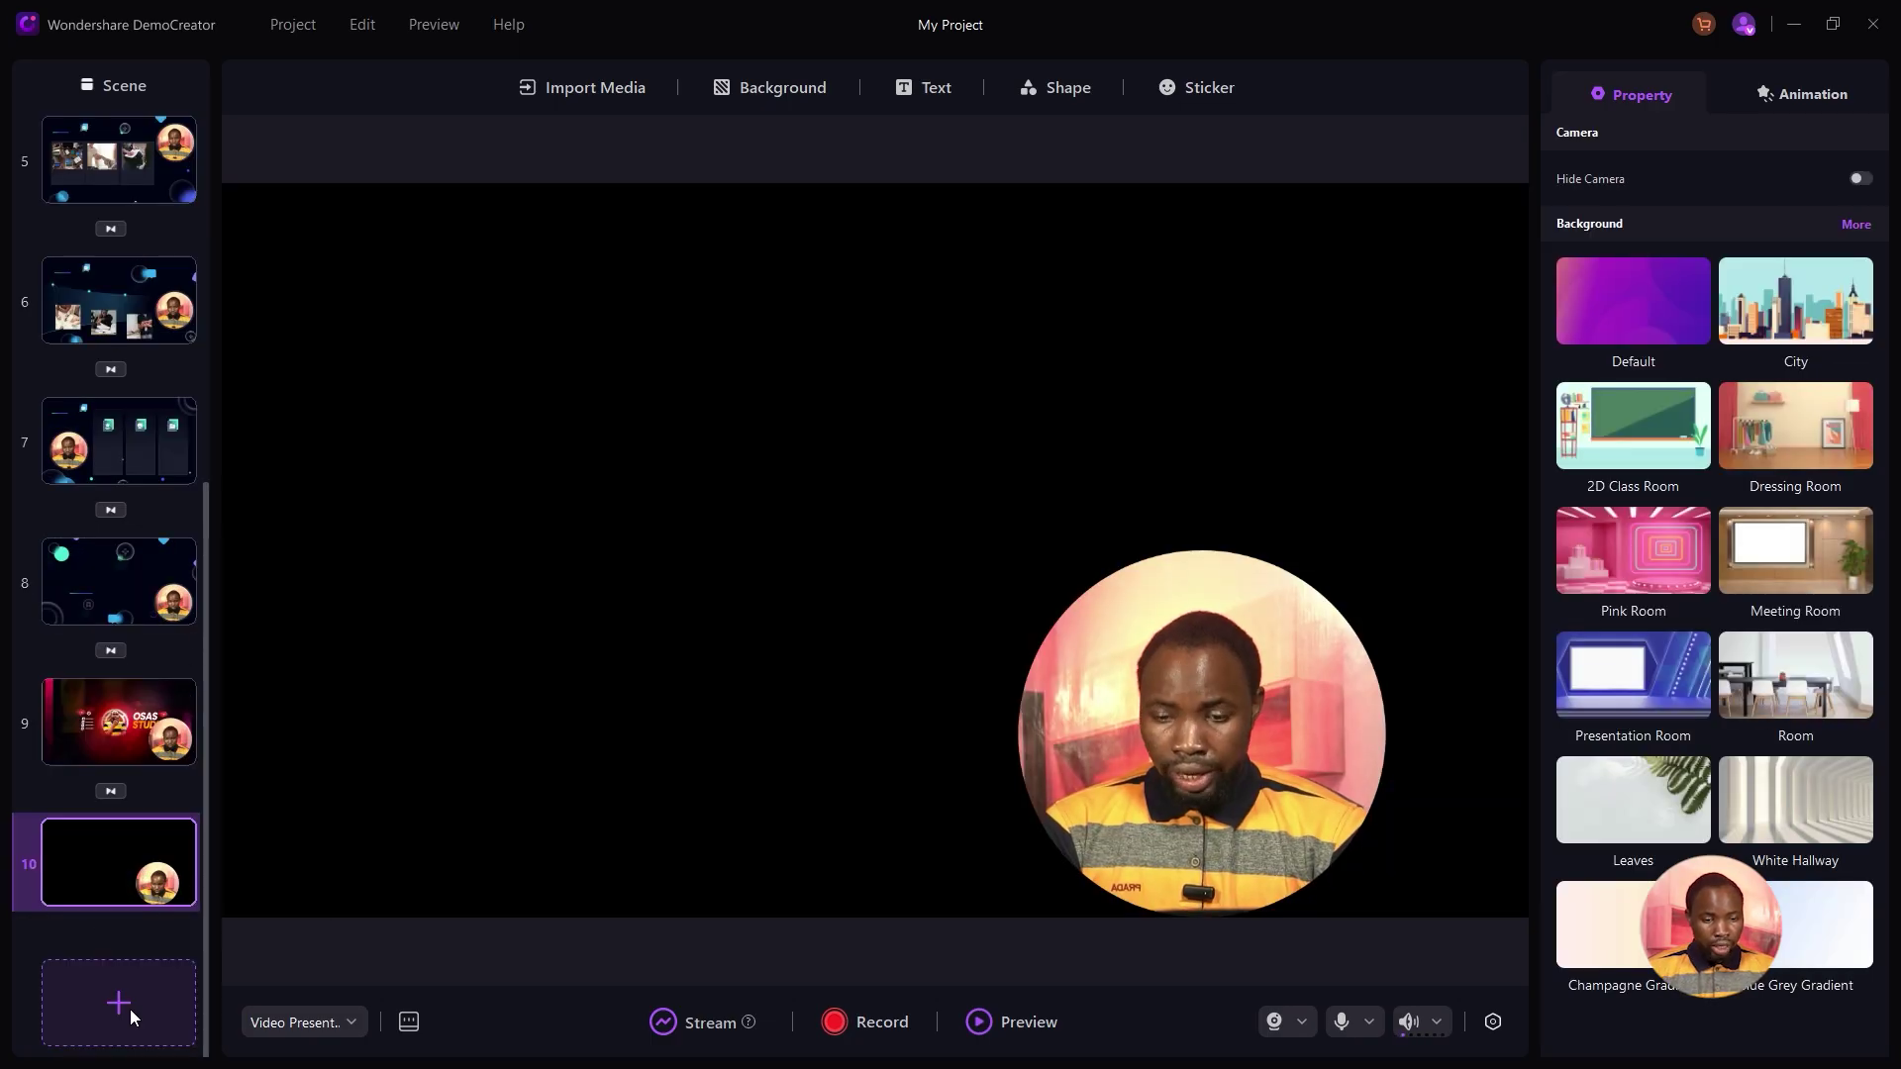
Add scene 11 and give it a pale blue bubble gradient background.
click(129, 1008)
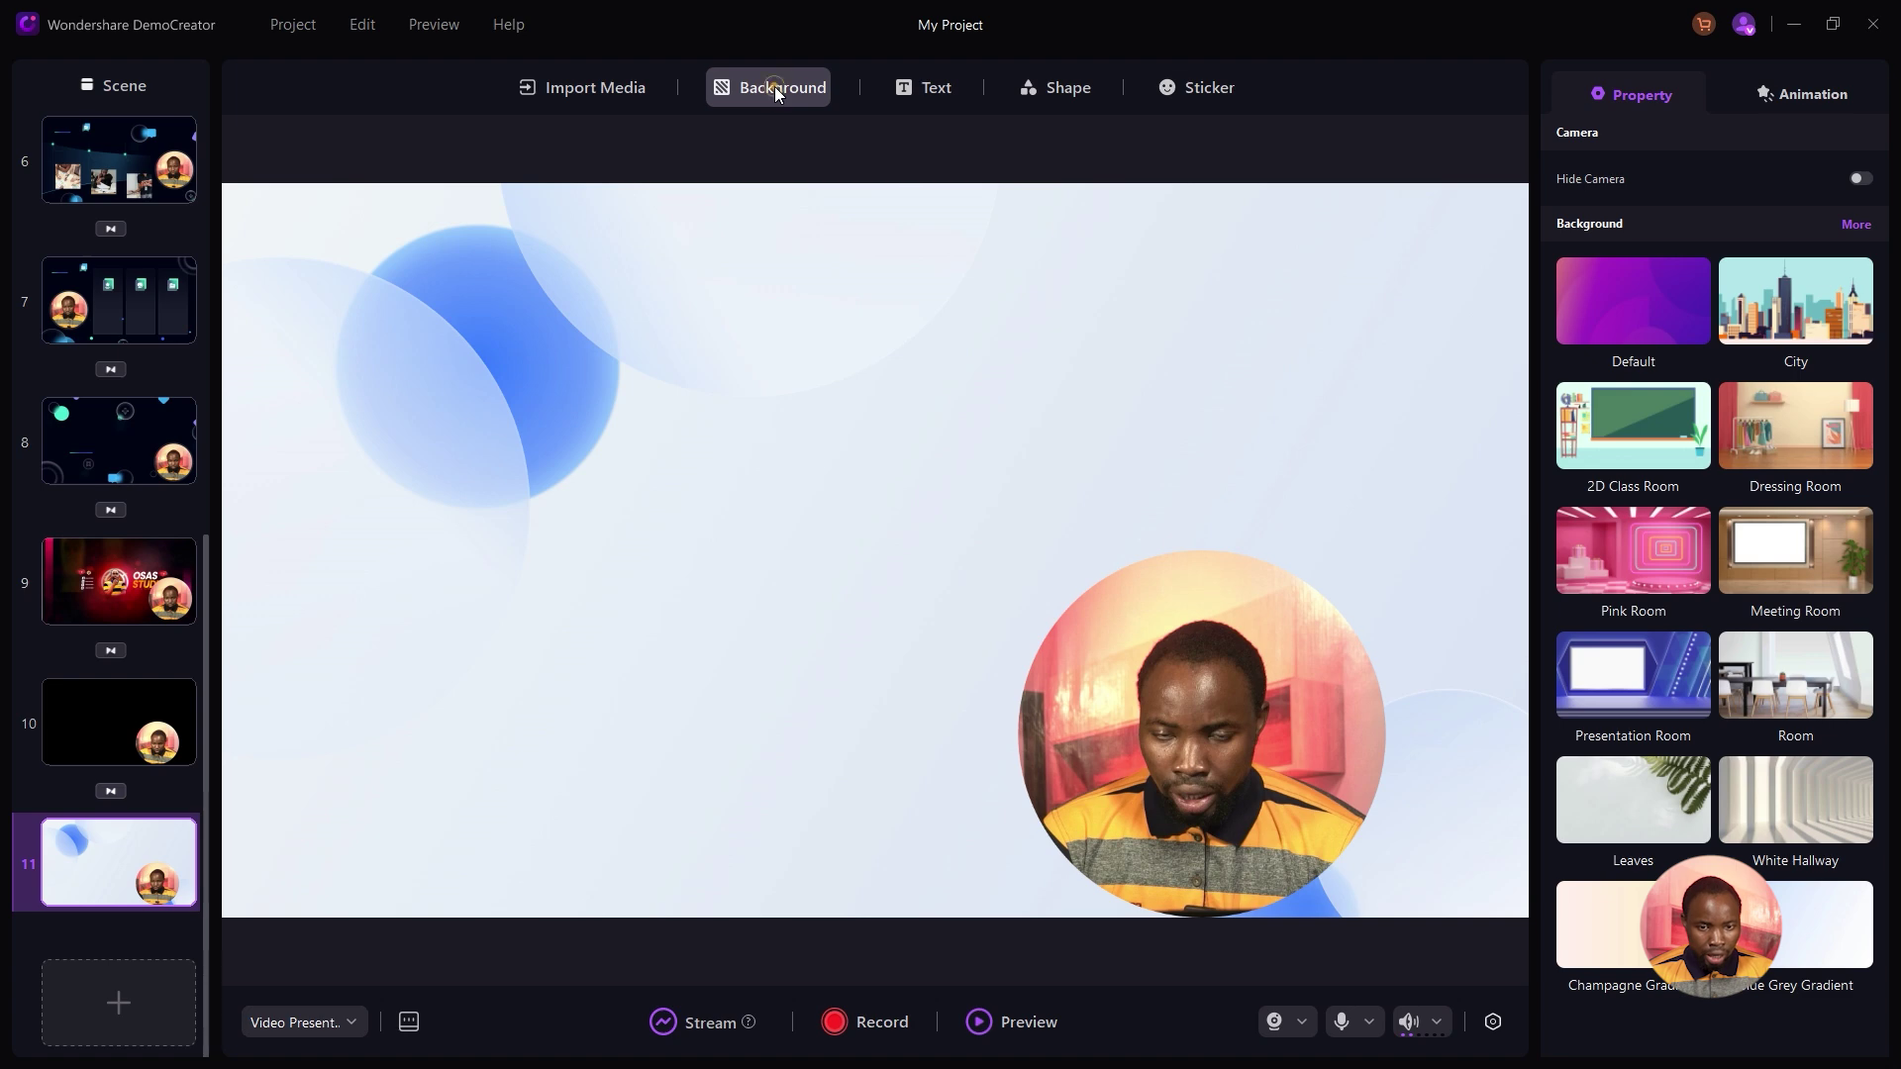
click(777, 92)
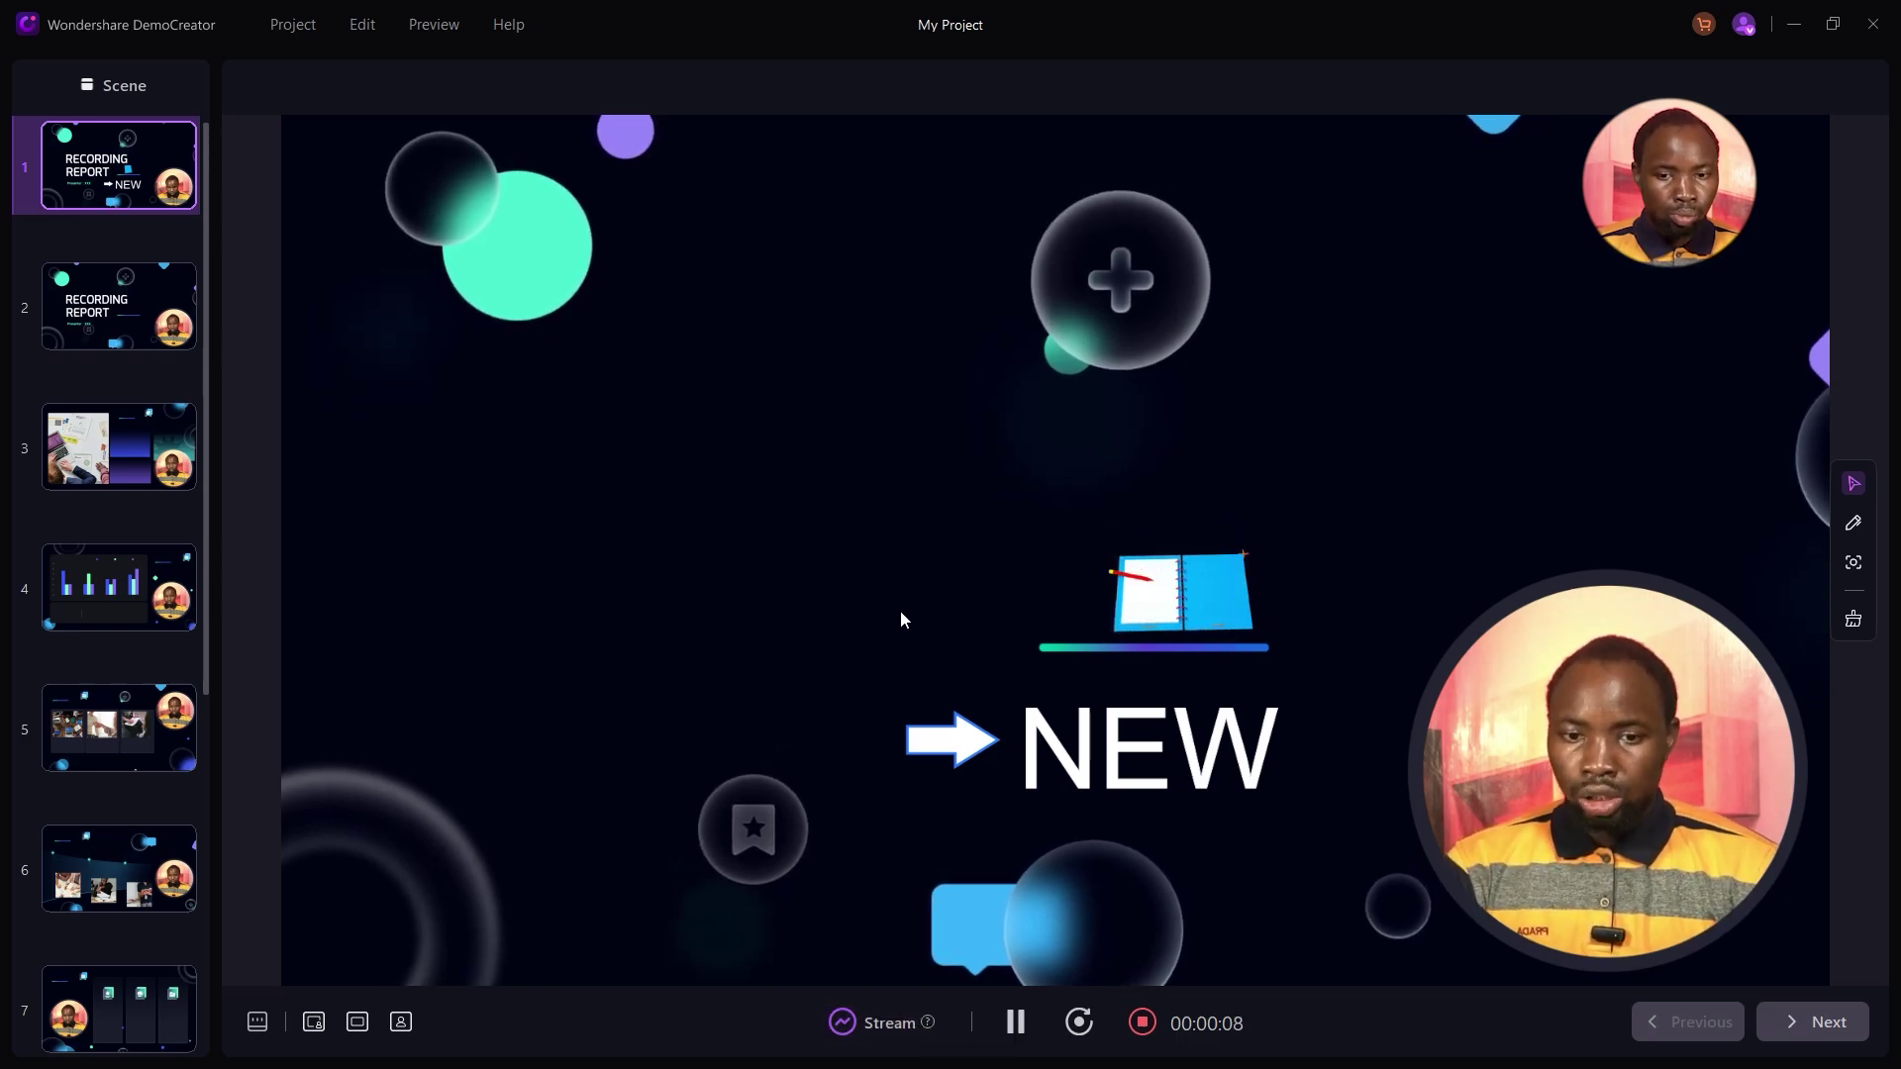
Advance through the slides while recording, then stream the presentation out to other apps.
click(604, 543)
click(716, 323)
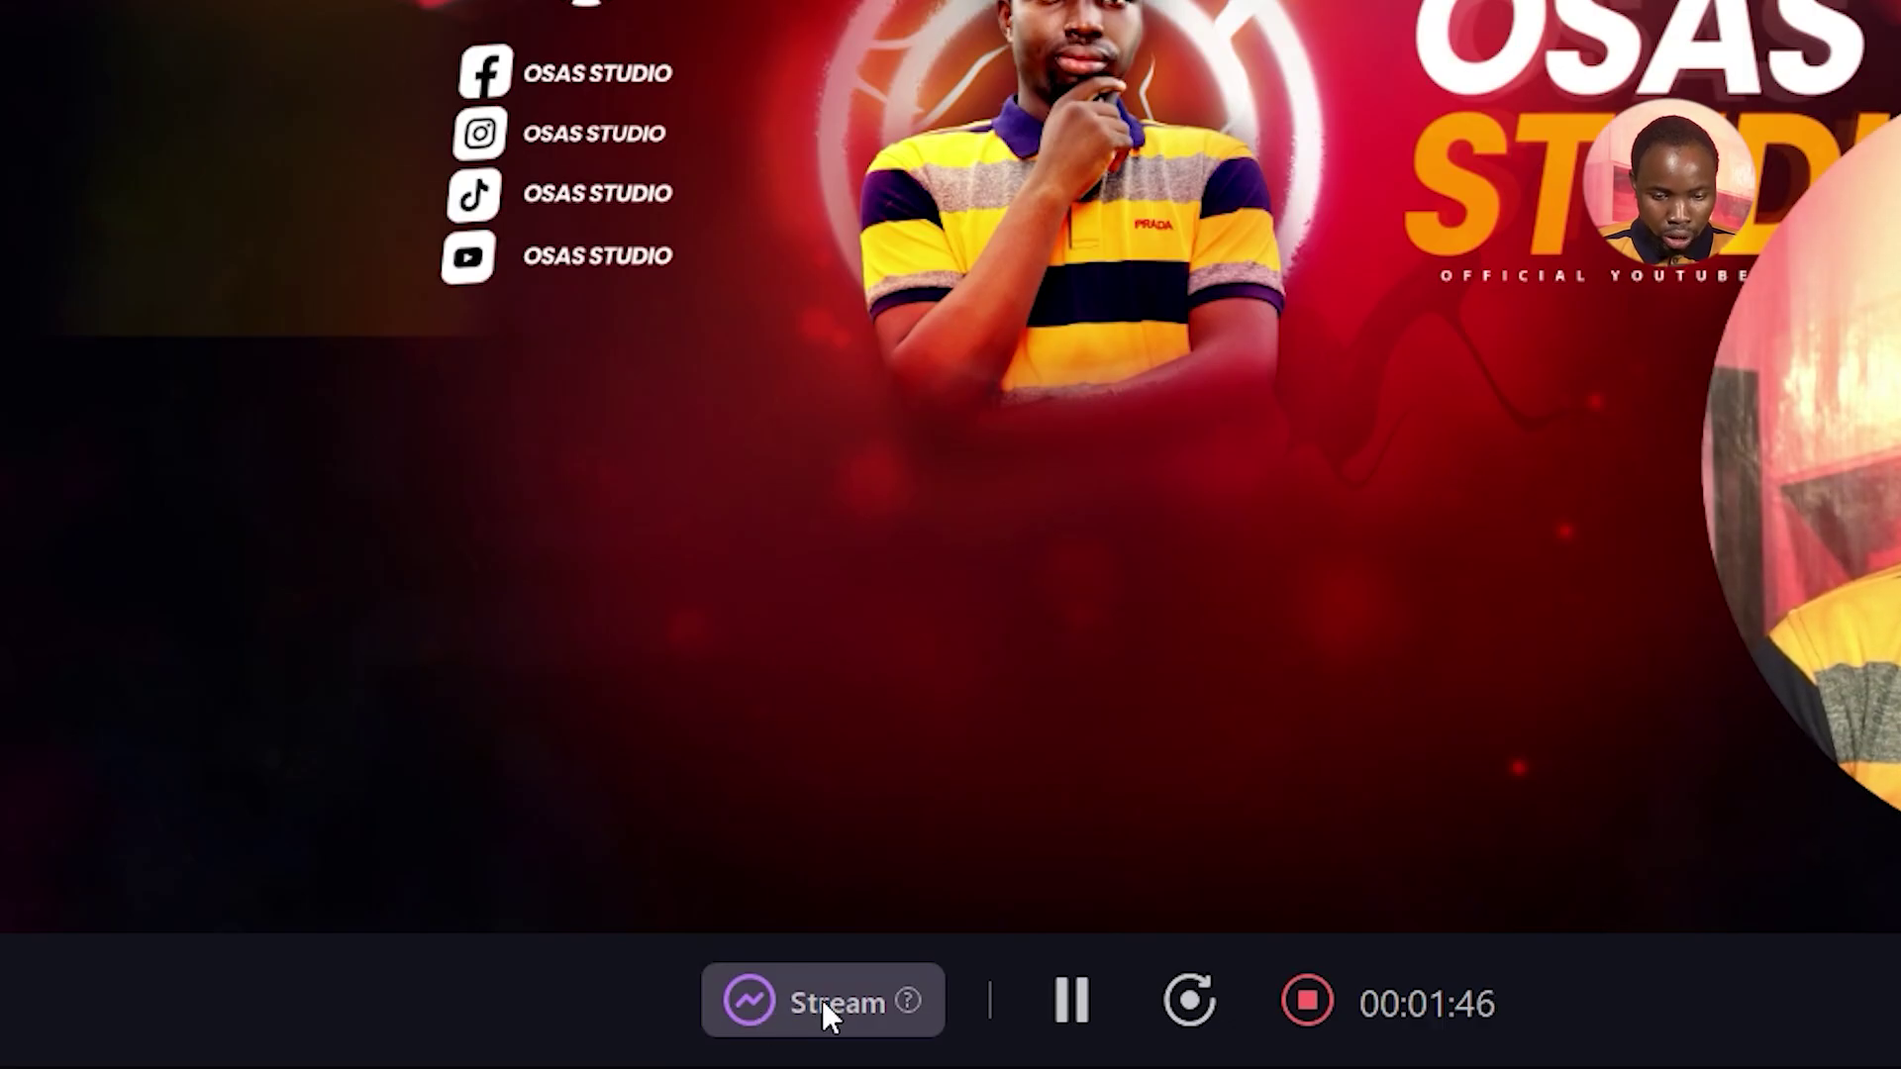
click(824, 1004)
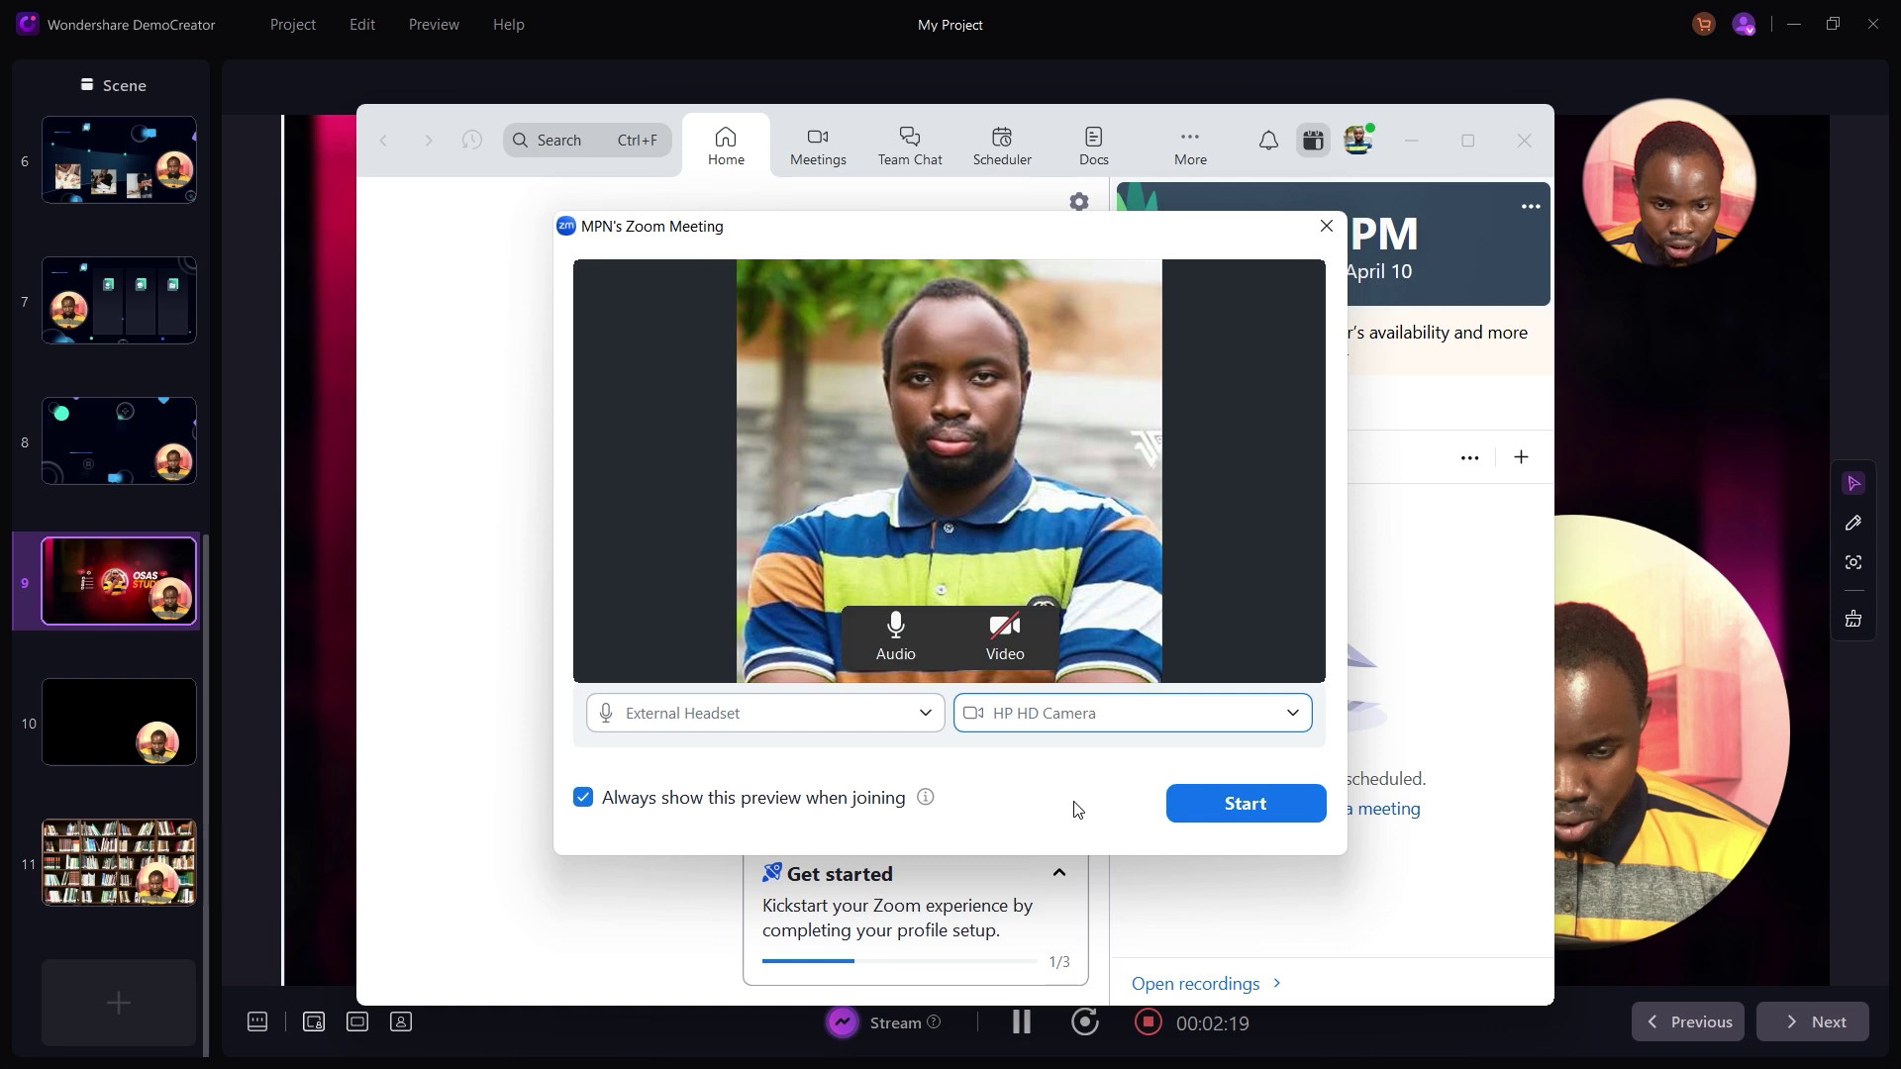
Set DemoCreator Virtual Camera as the Zoom camera and turn video on.
click(1031, 711)
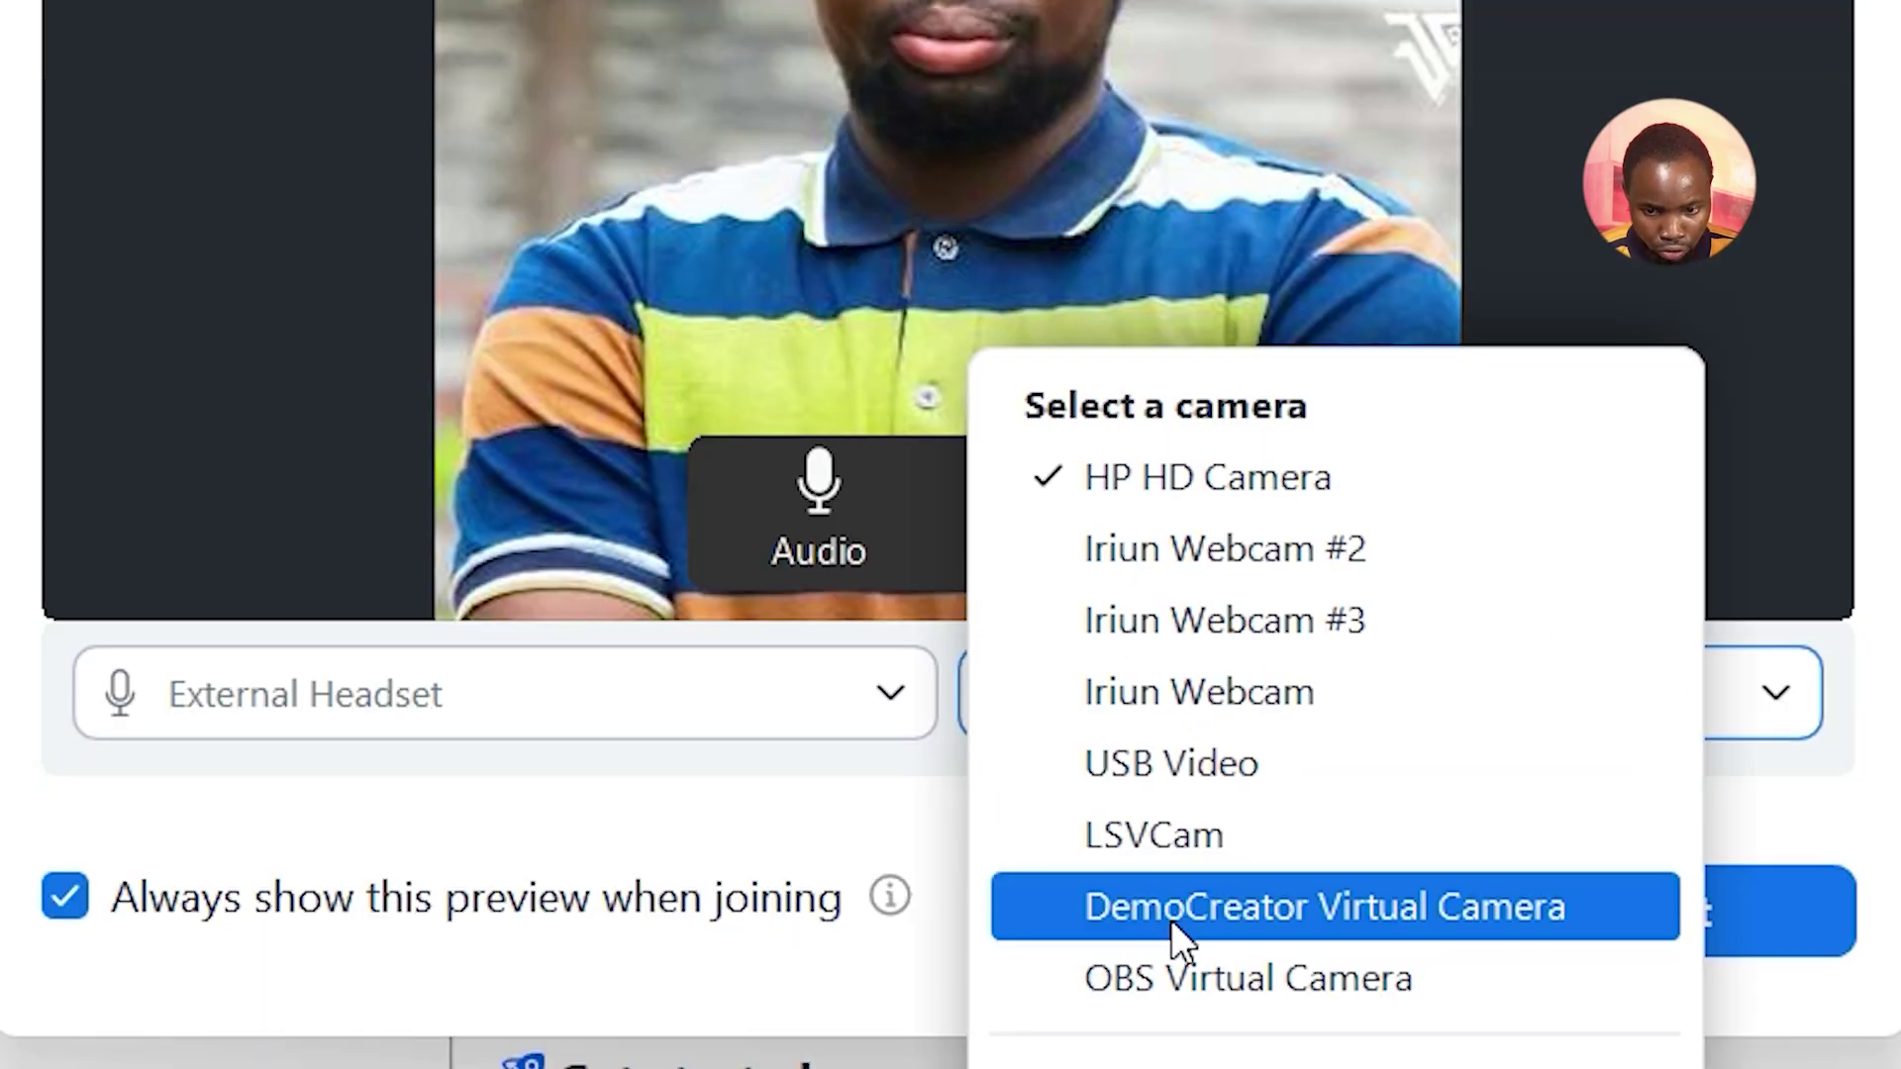
click(1172, 915)
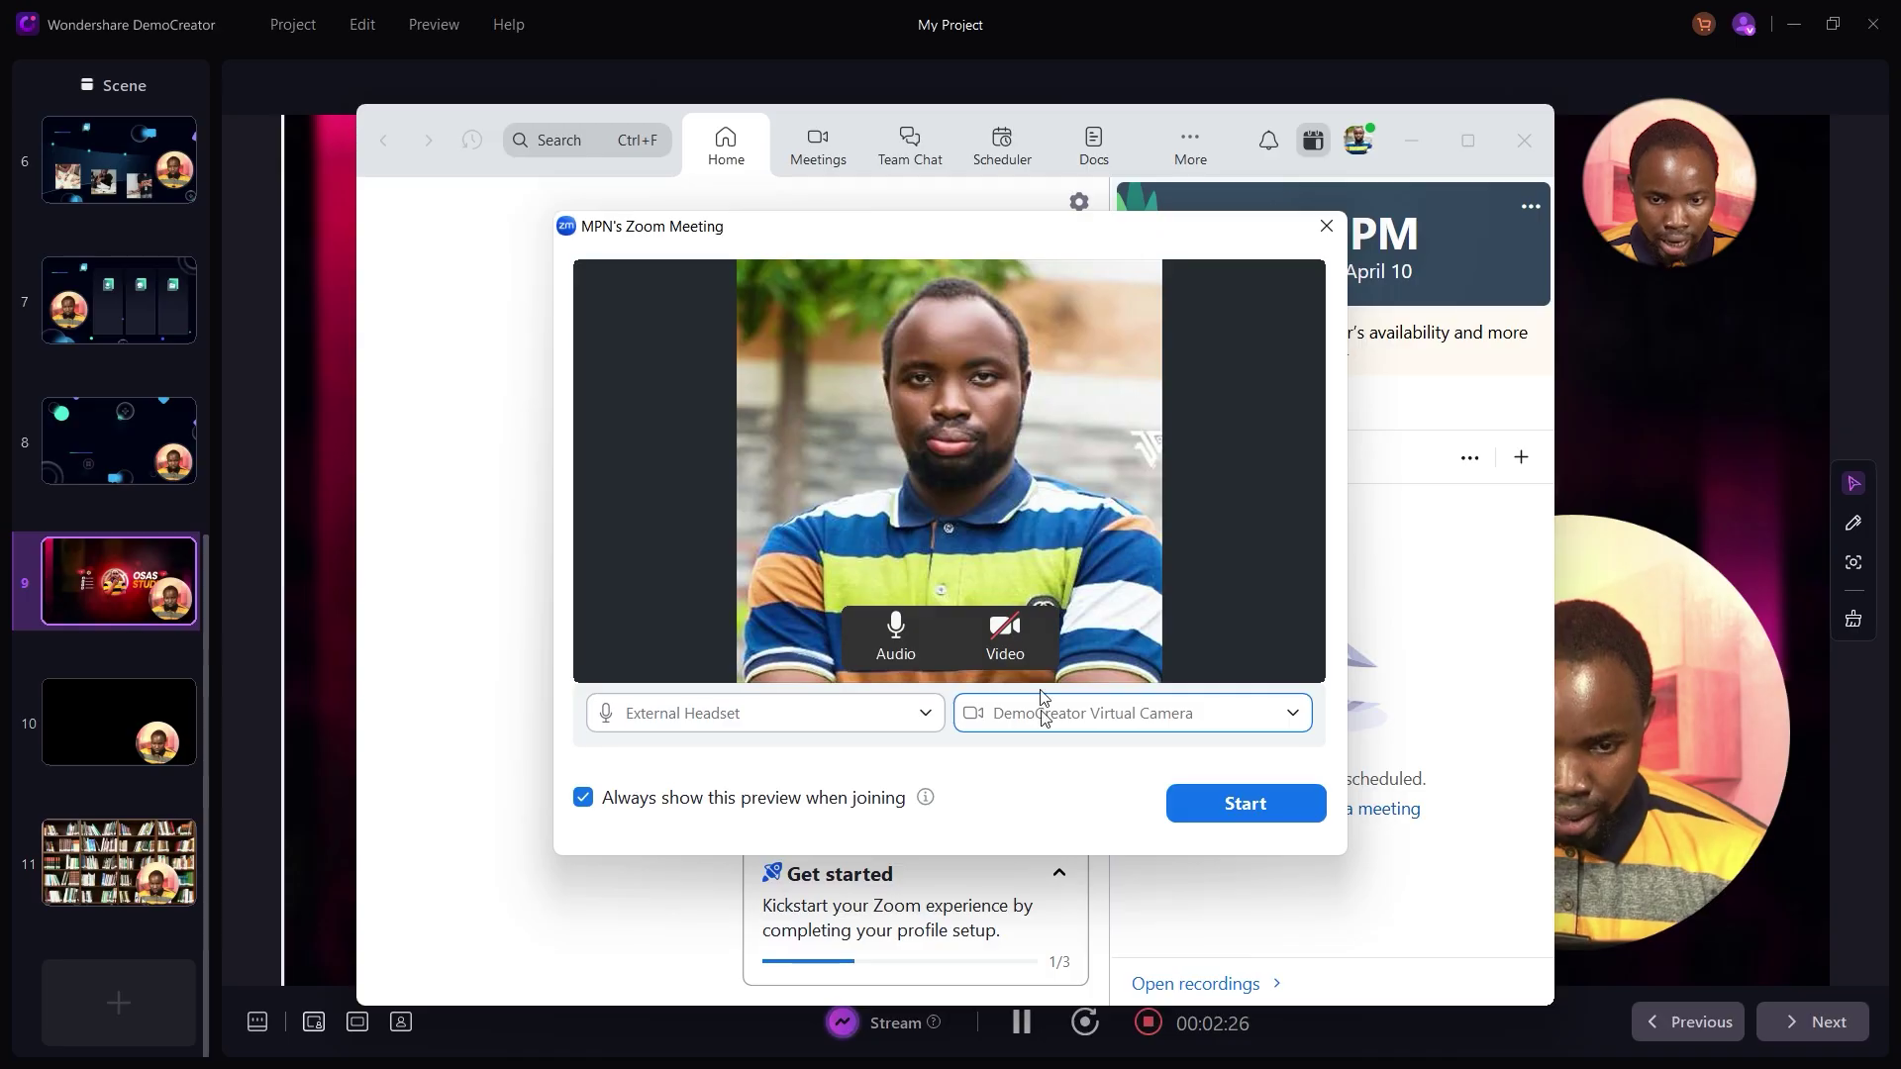
click(1023, 628)
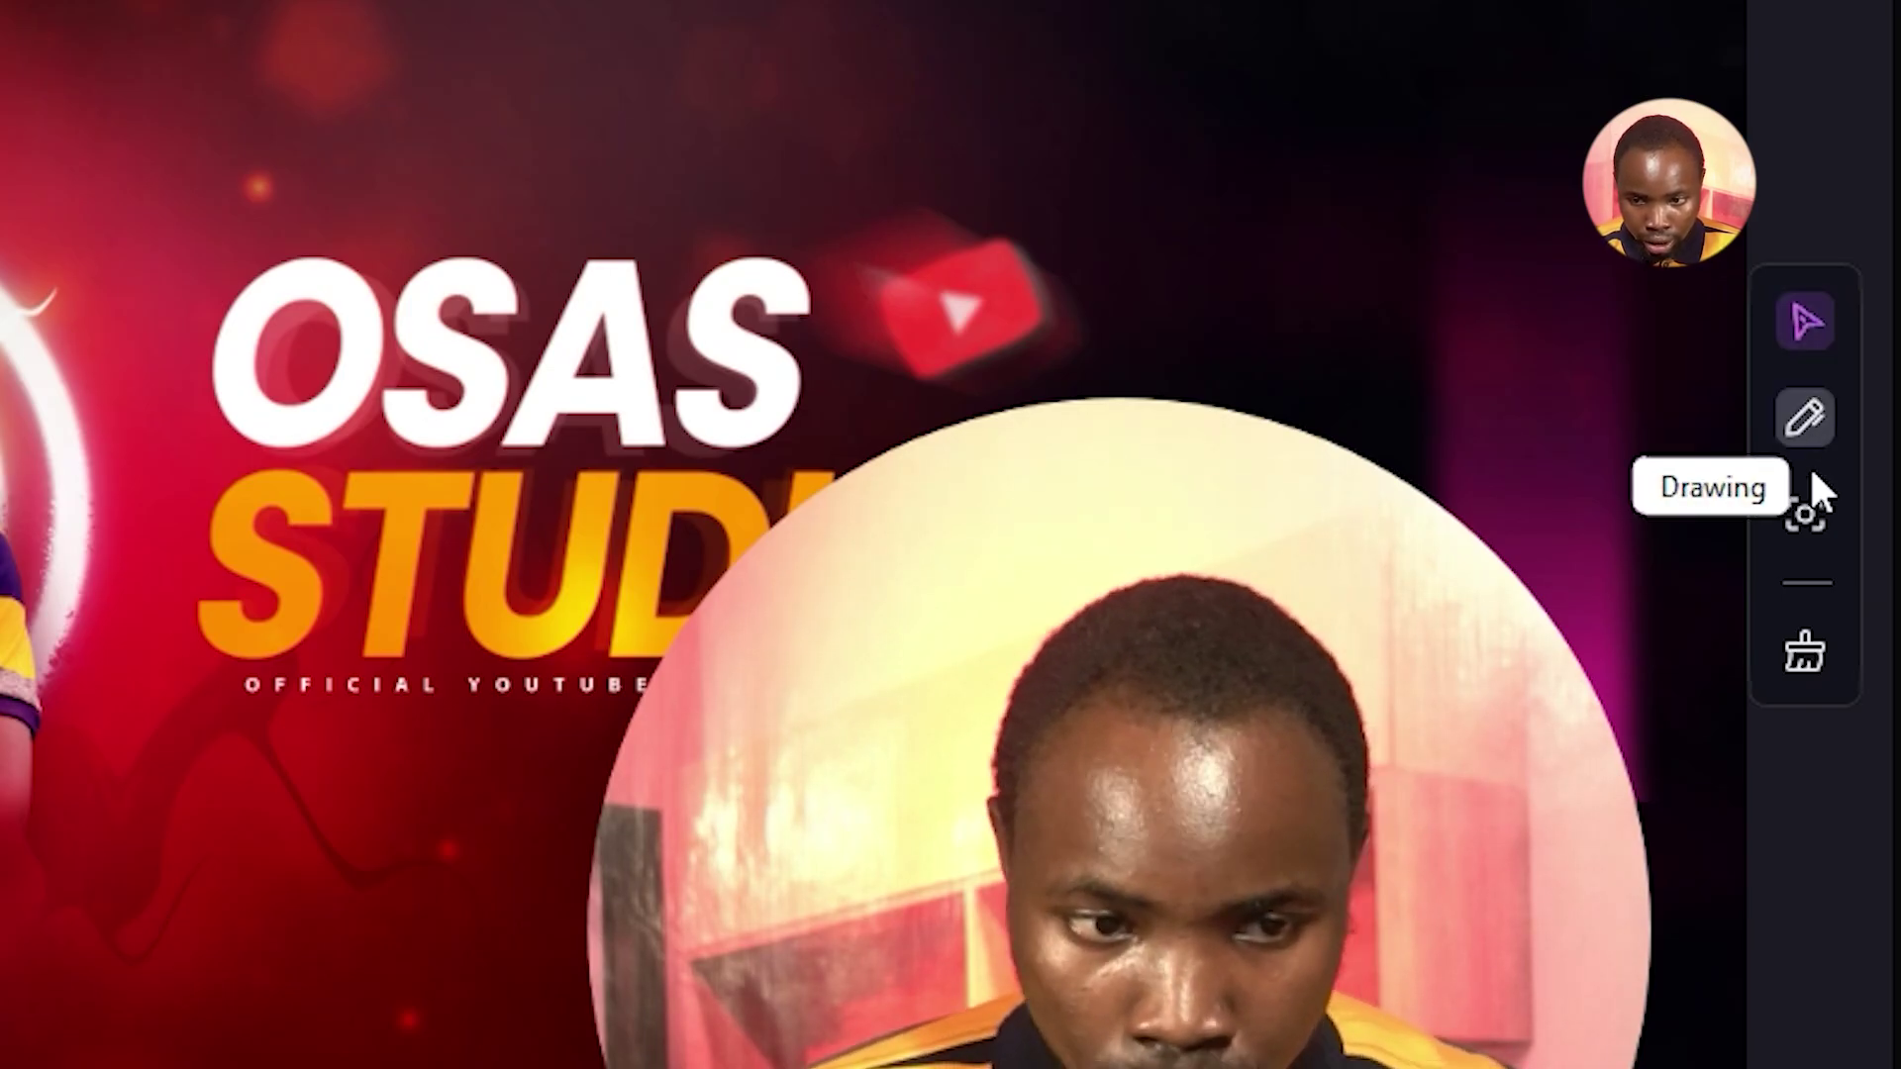
Draw a yellow loop at the slide's lower left with the middle-width pen.
click(1804, 417)
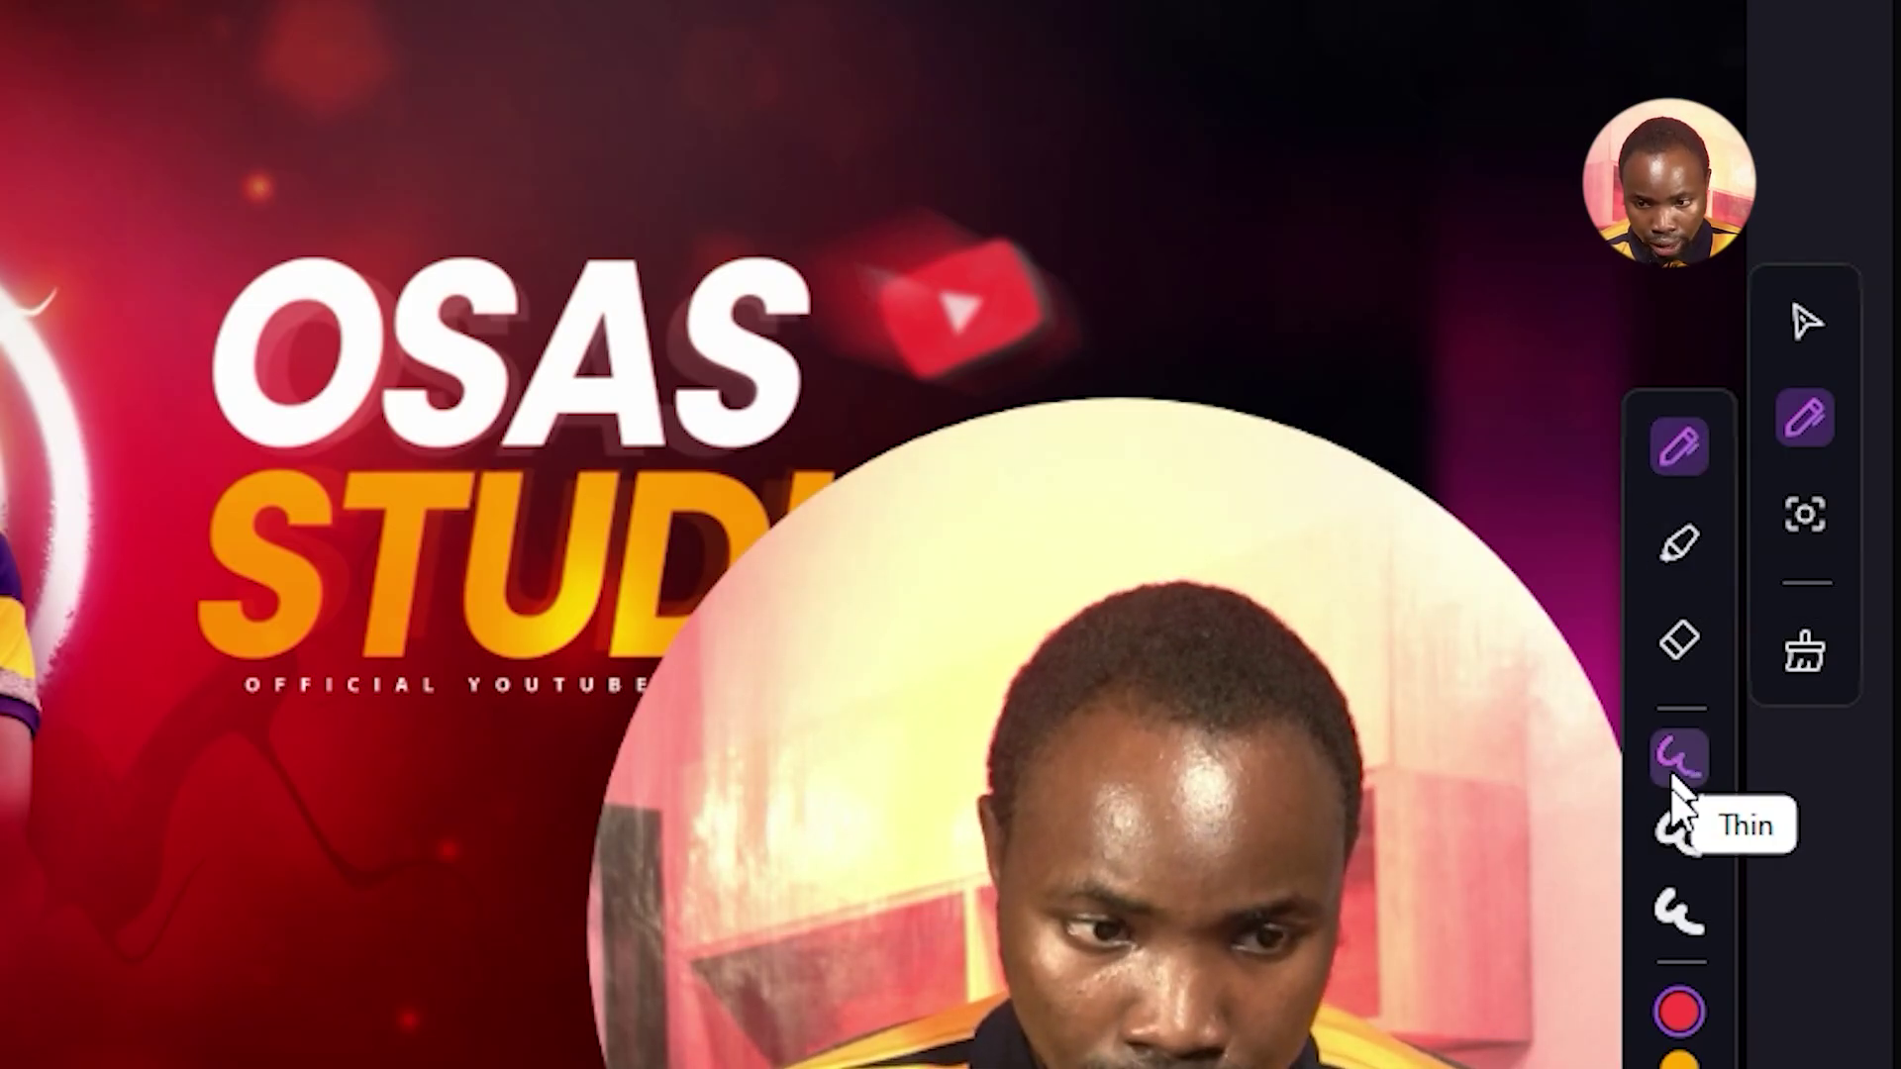
click(1671, 841)
click(1802, 861)
drag(420, 698, 423, 700)
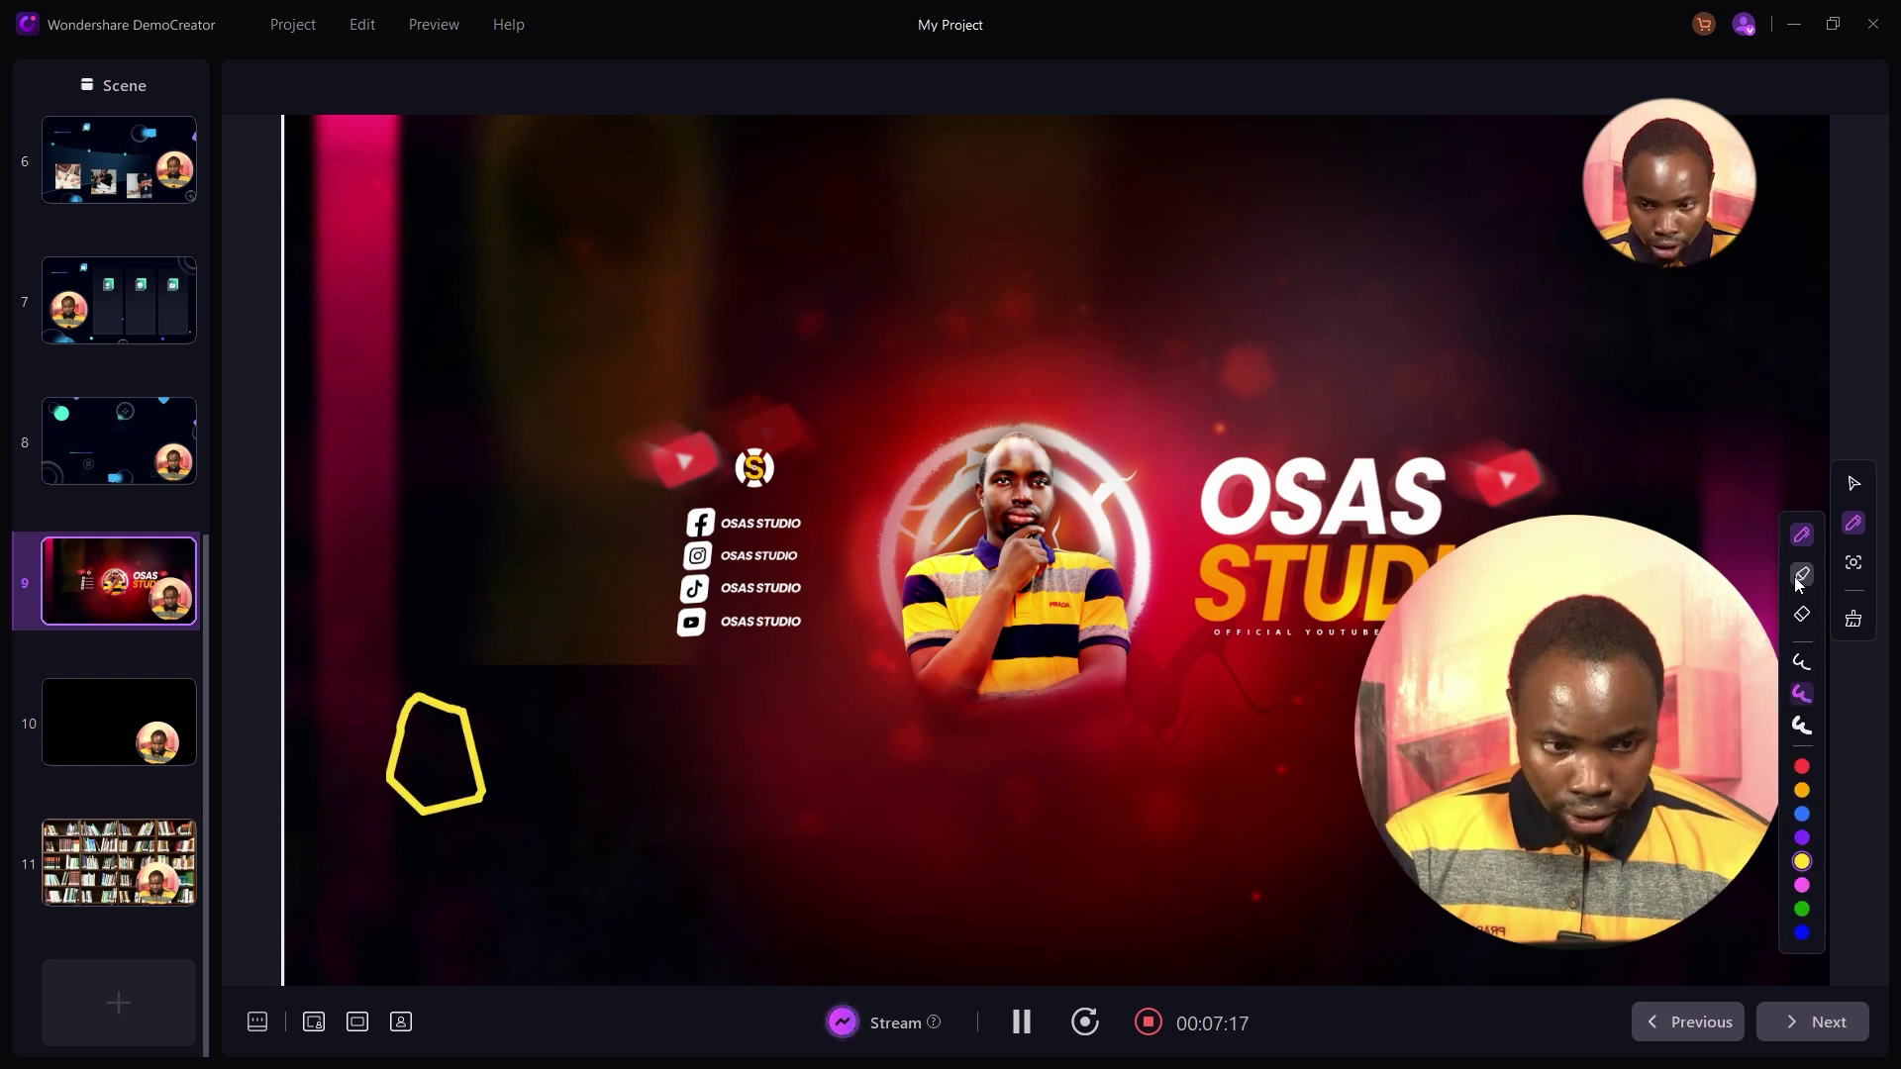
Highlight the YouTube and Facebook OSAS STUDIO rows in green.
click(1801, 574)
click(1802, 908)
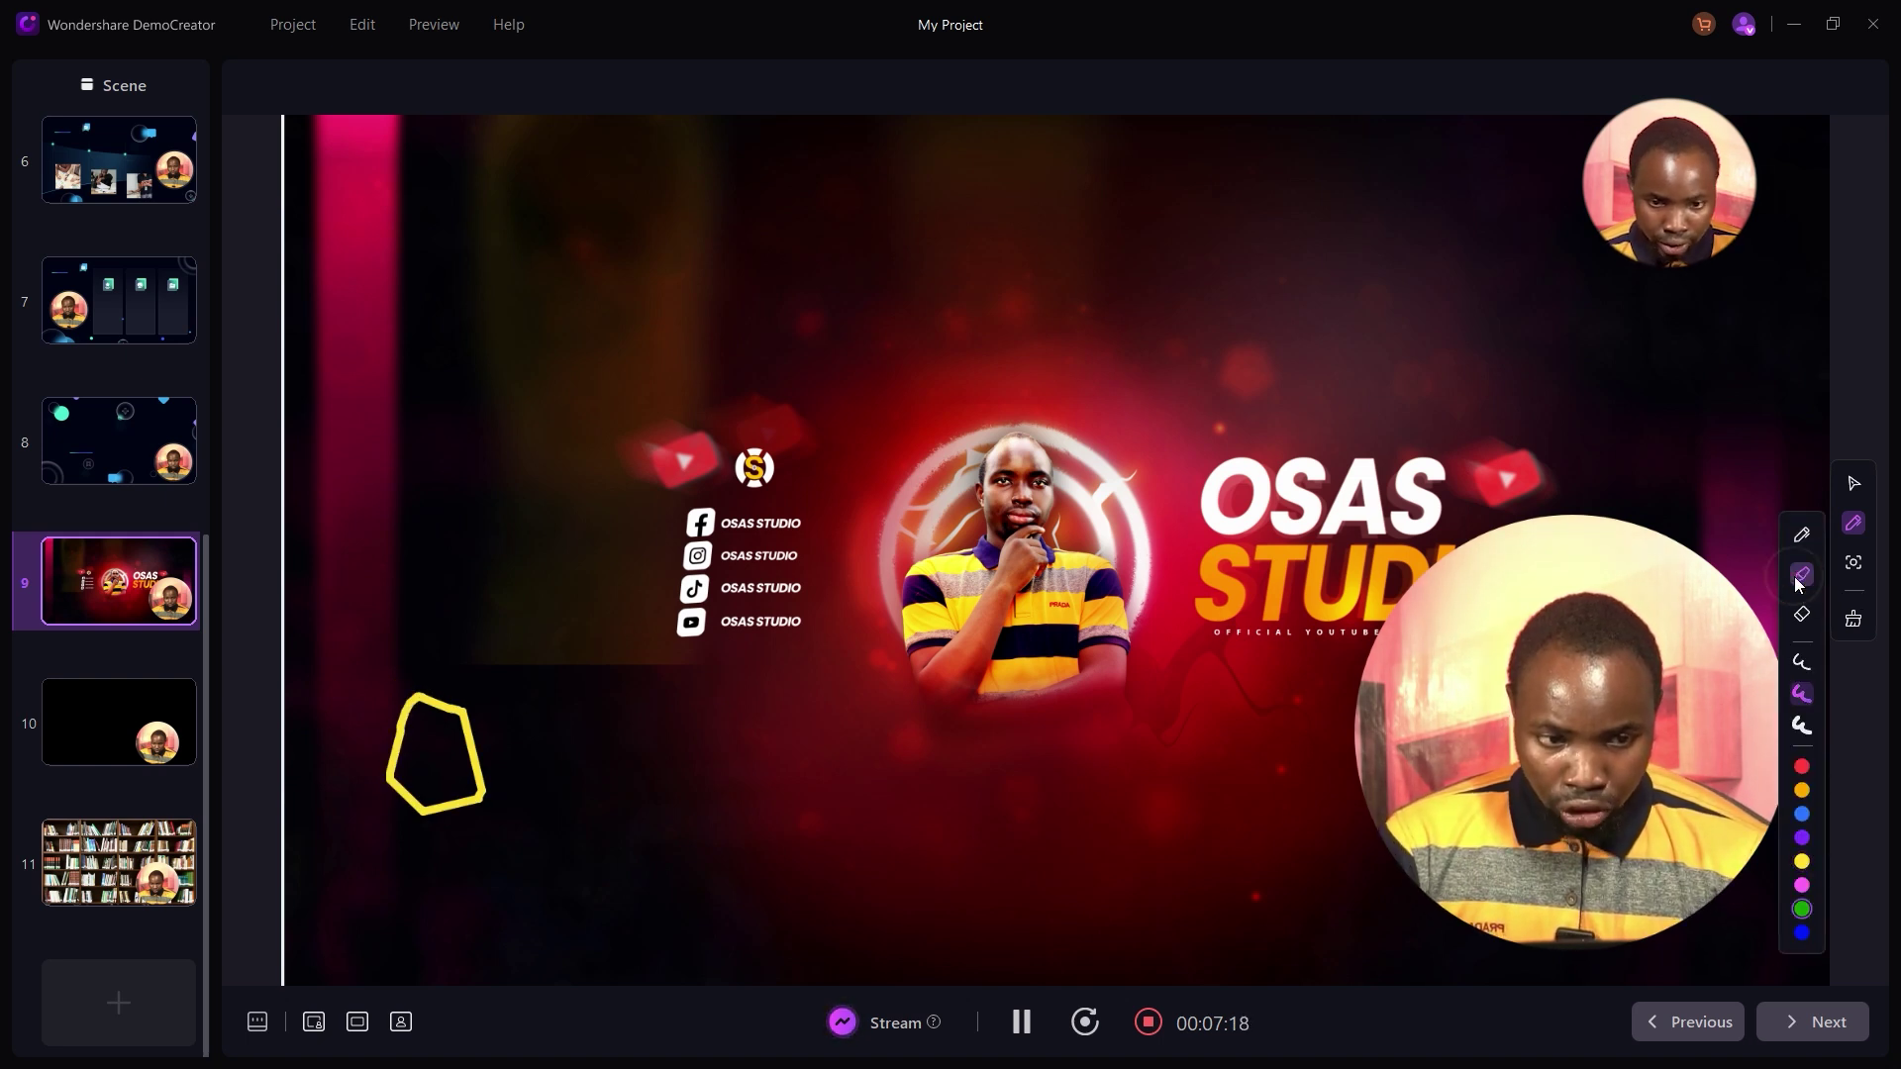
click(647, 641)
drag(681, 633, 762, 648)
drag(695, 490, 800, 498)
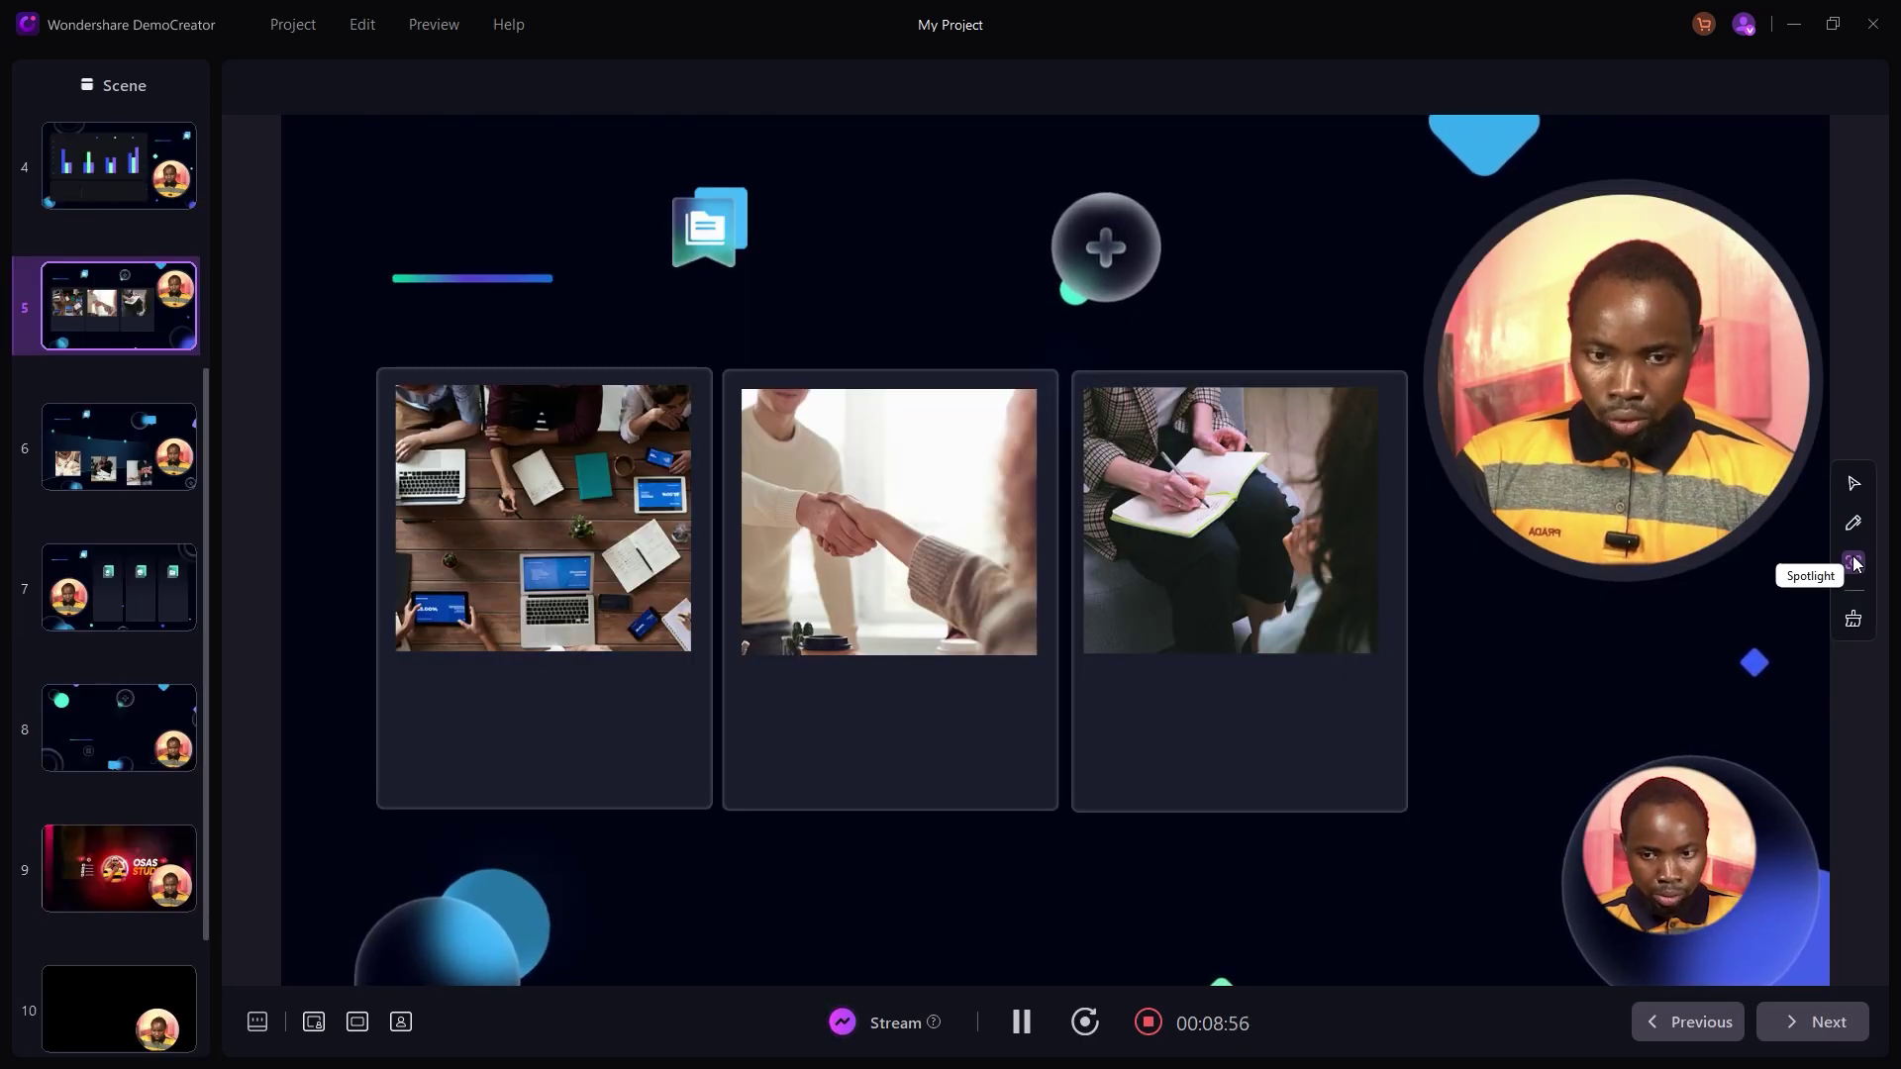
Turn on the Spotlight tool to highlight parts of the three-photo scene.
click(1854, 562)
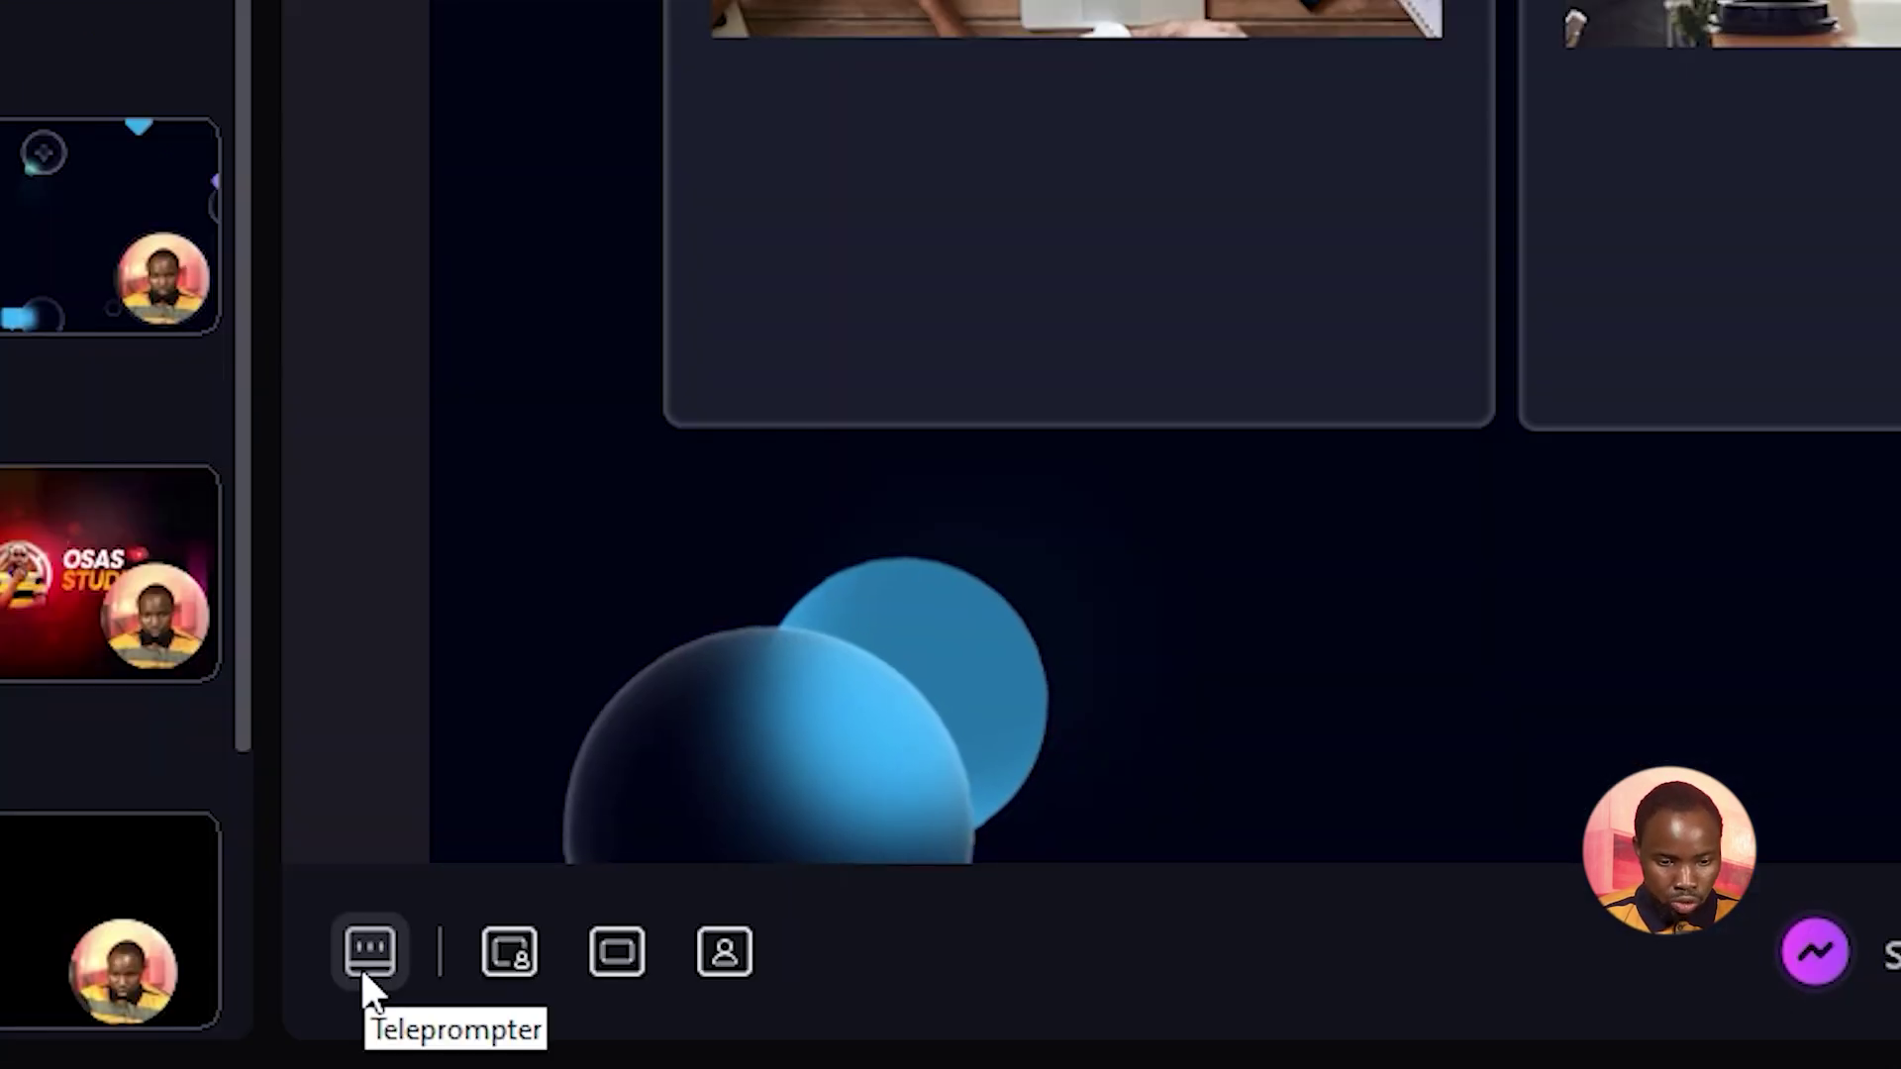
click(362, 970)
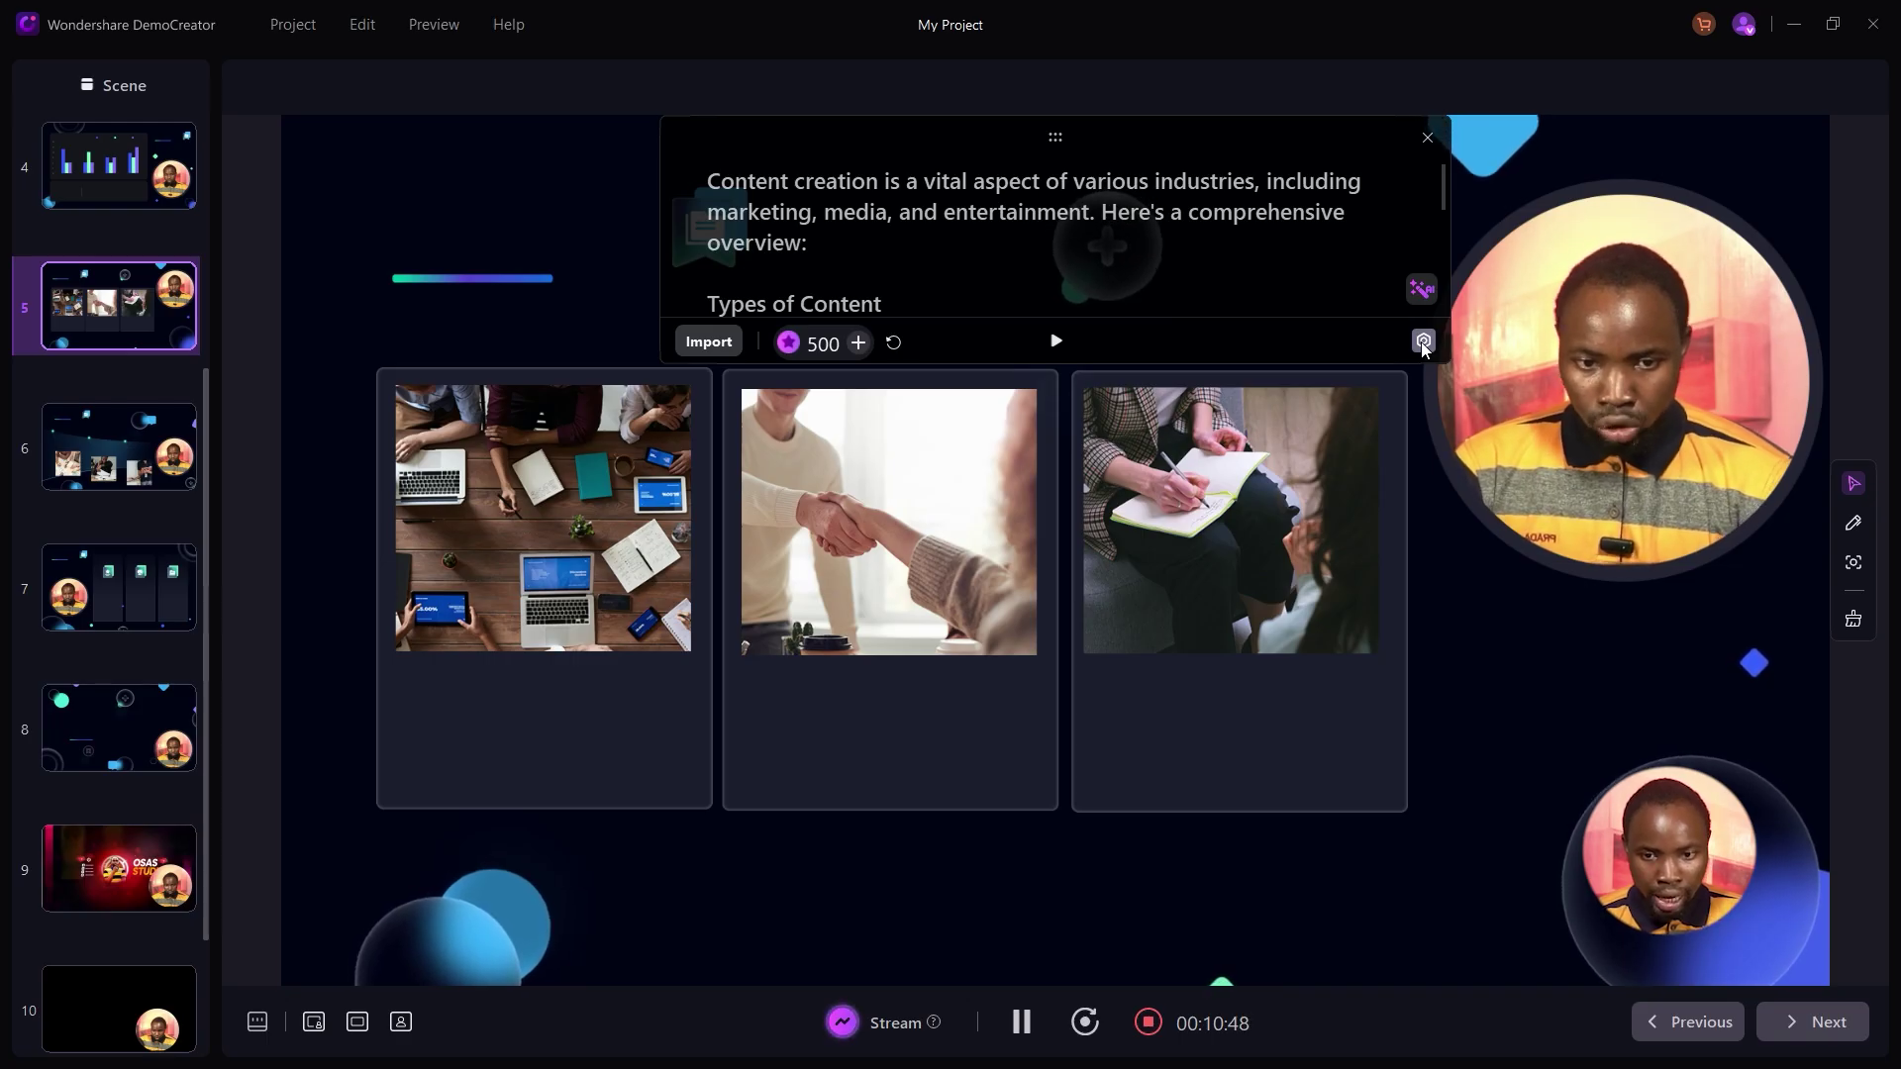
click(1057, 340)
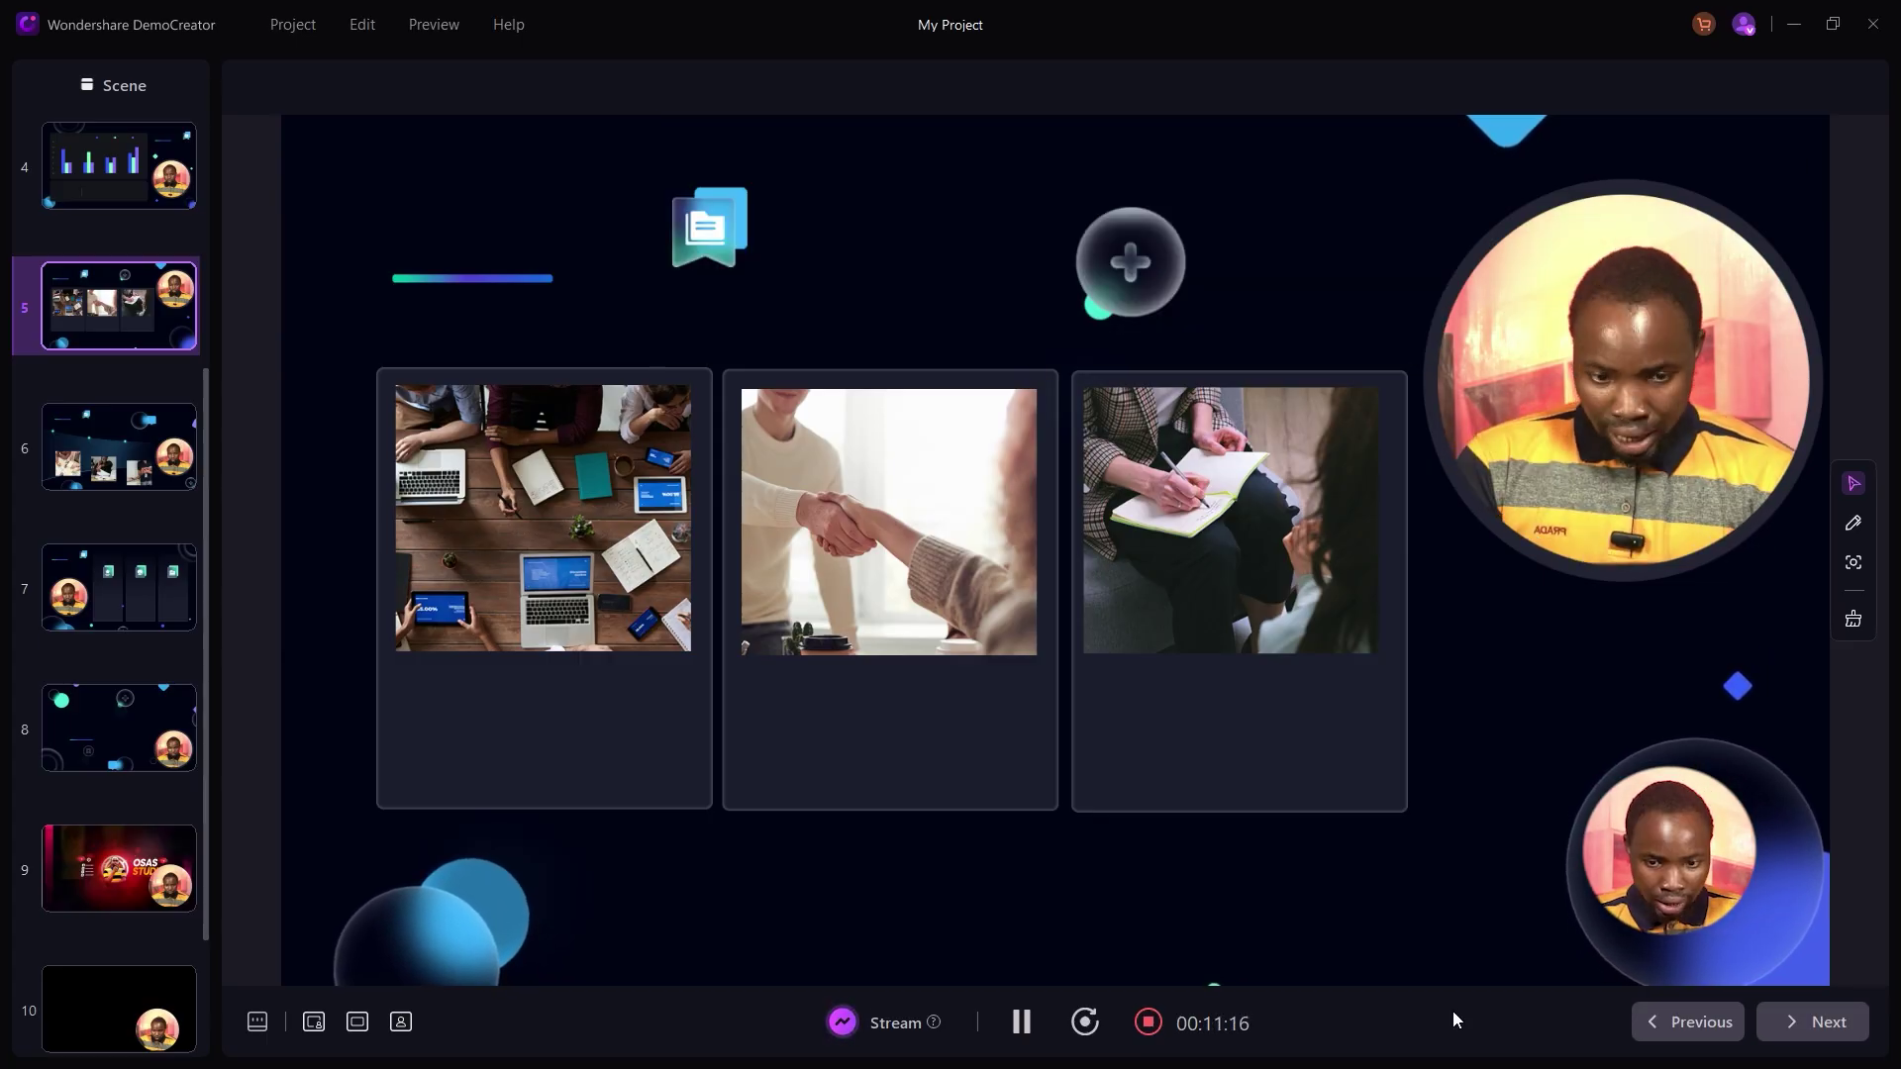
Pause the recording, decline restarting the take, and stop the presentation recording.
click(1022, 1024)
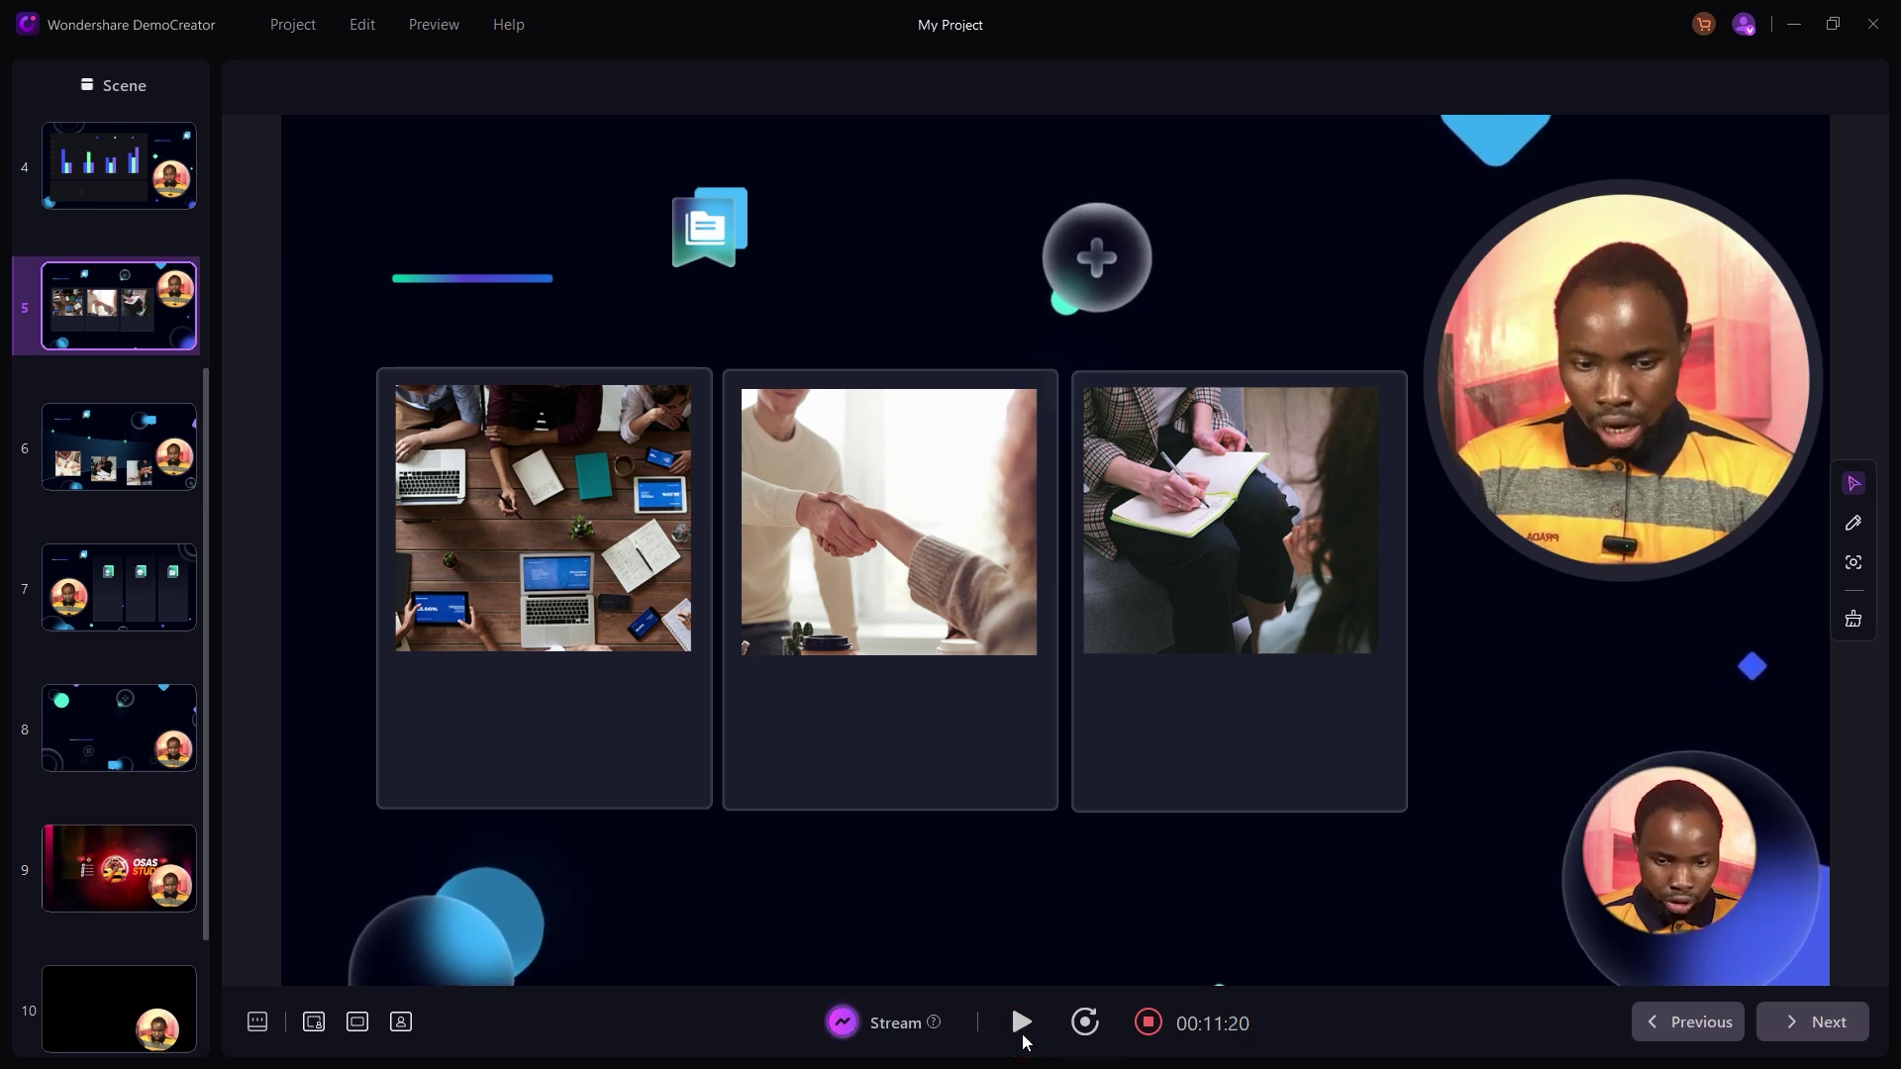
click(1086, 1025)
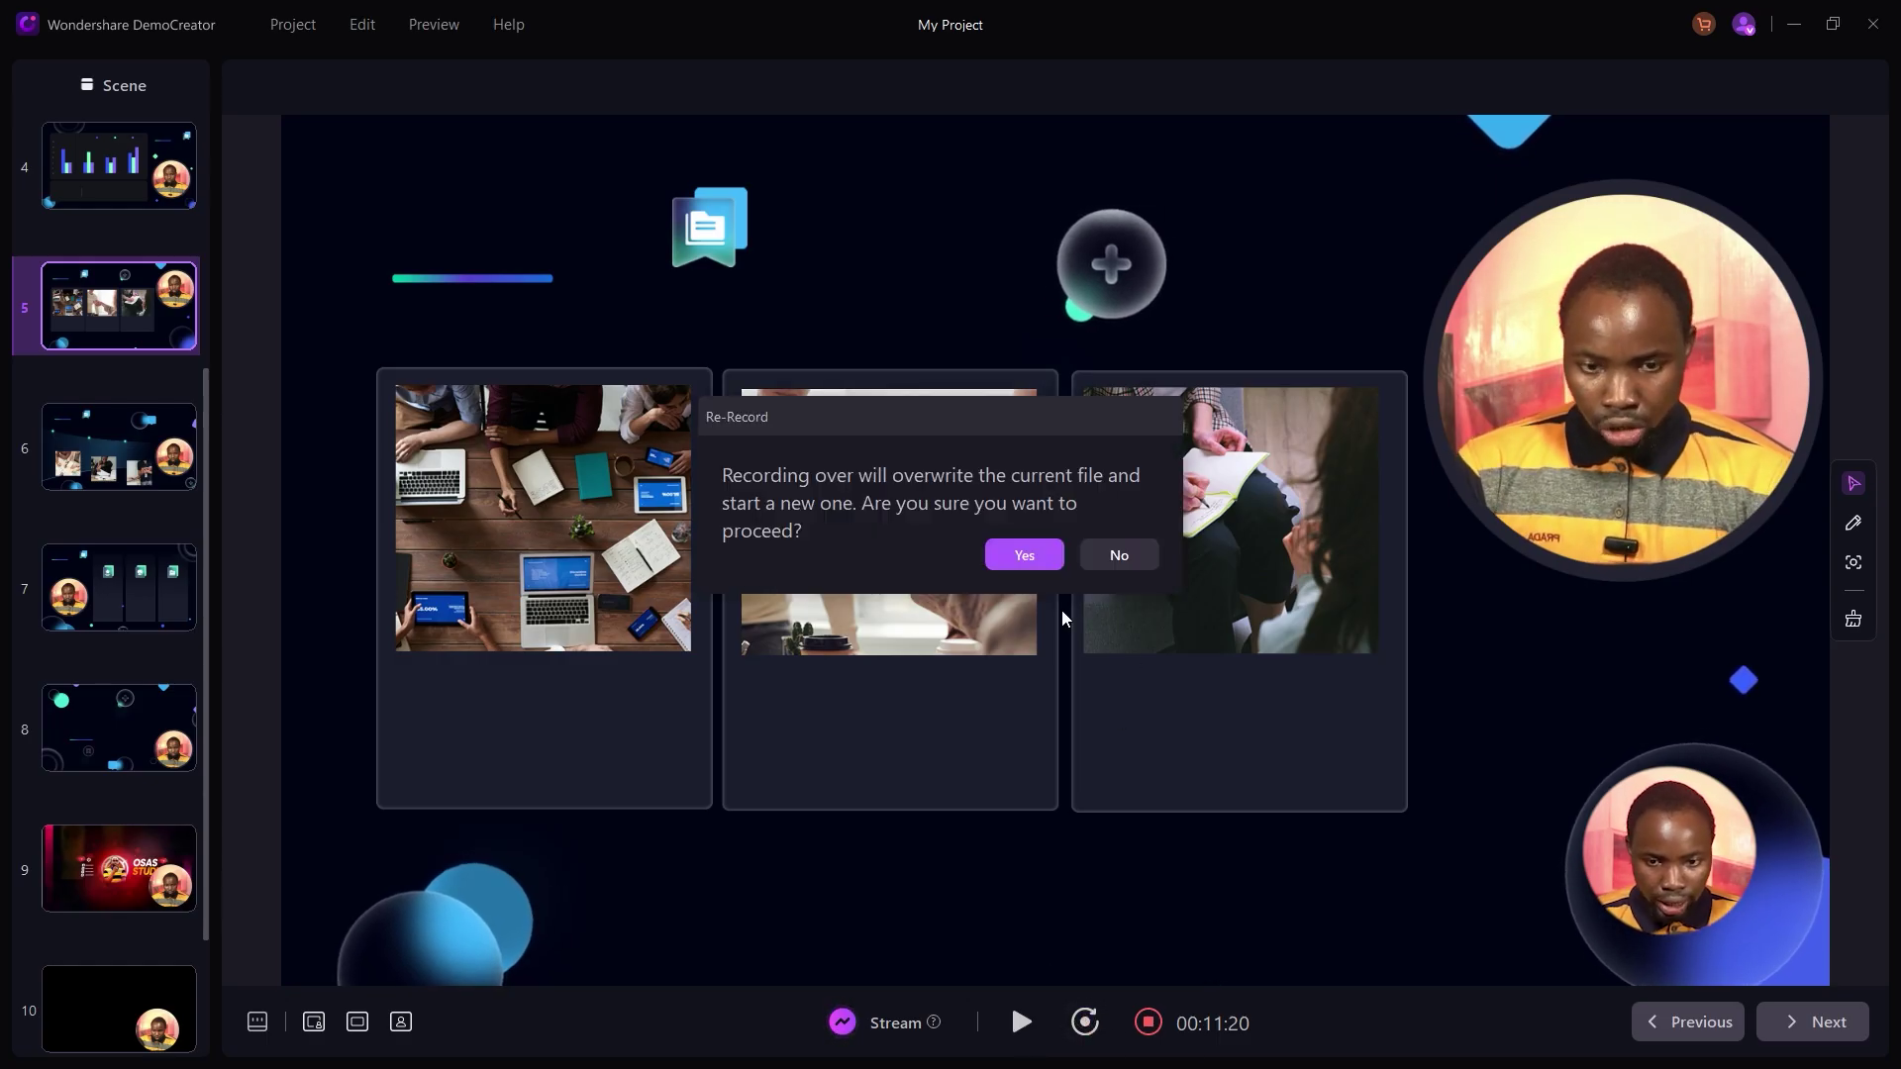
click(1119, 556)
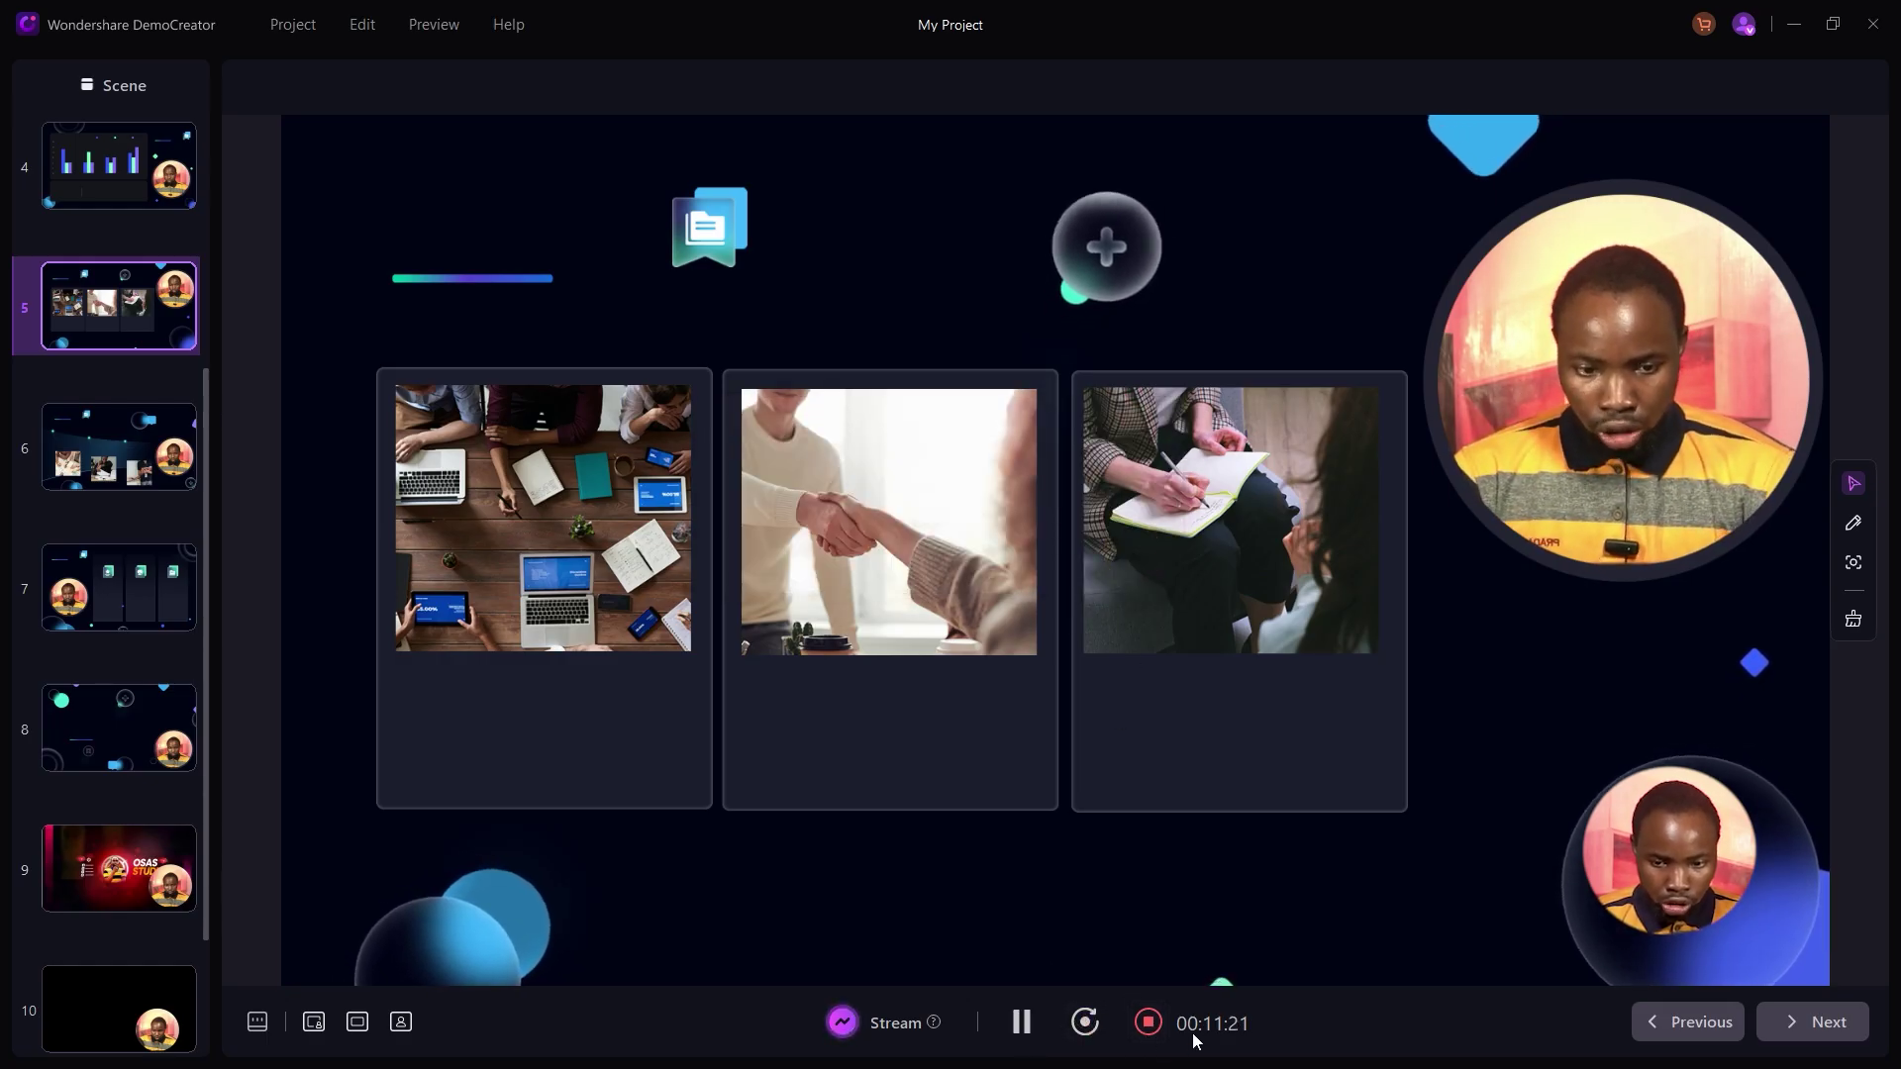
click(1150, 1022)
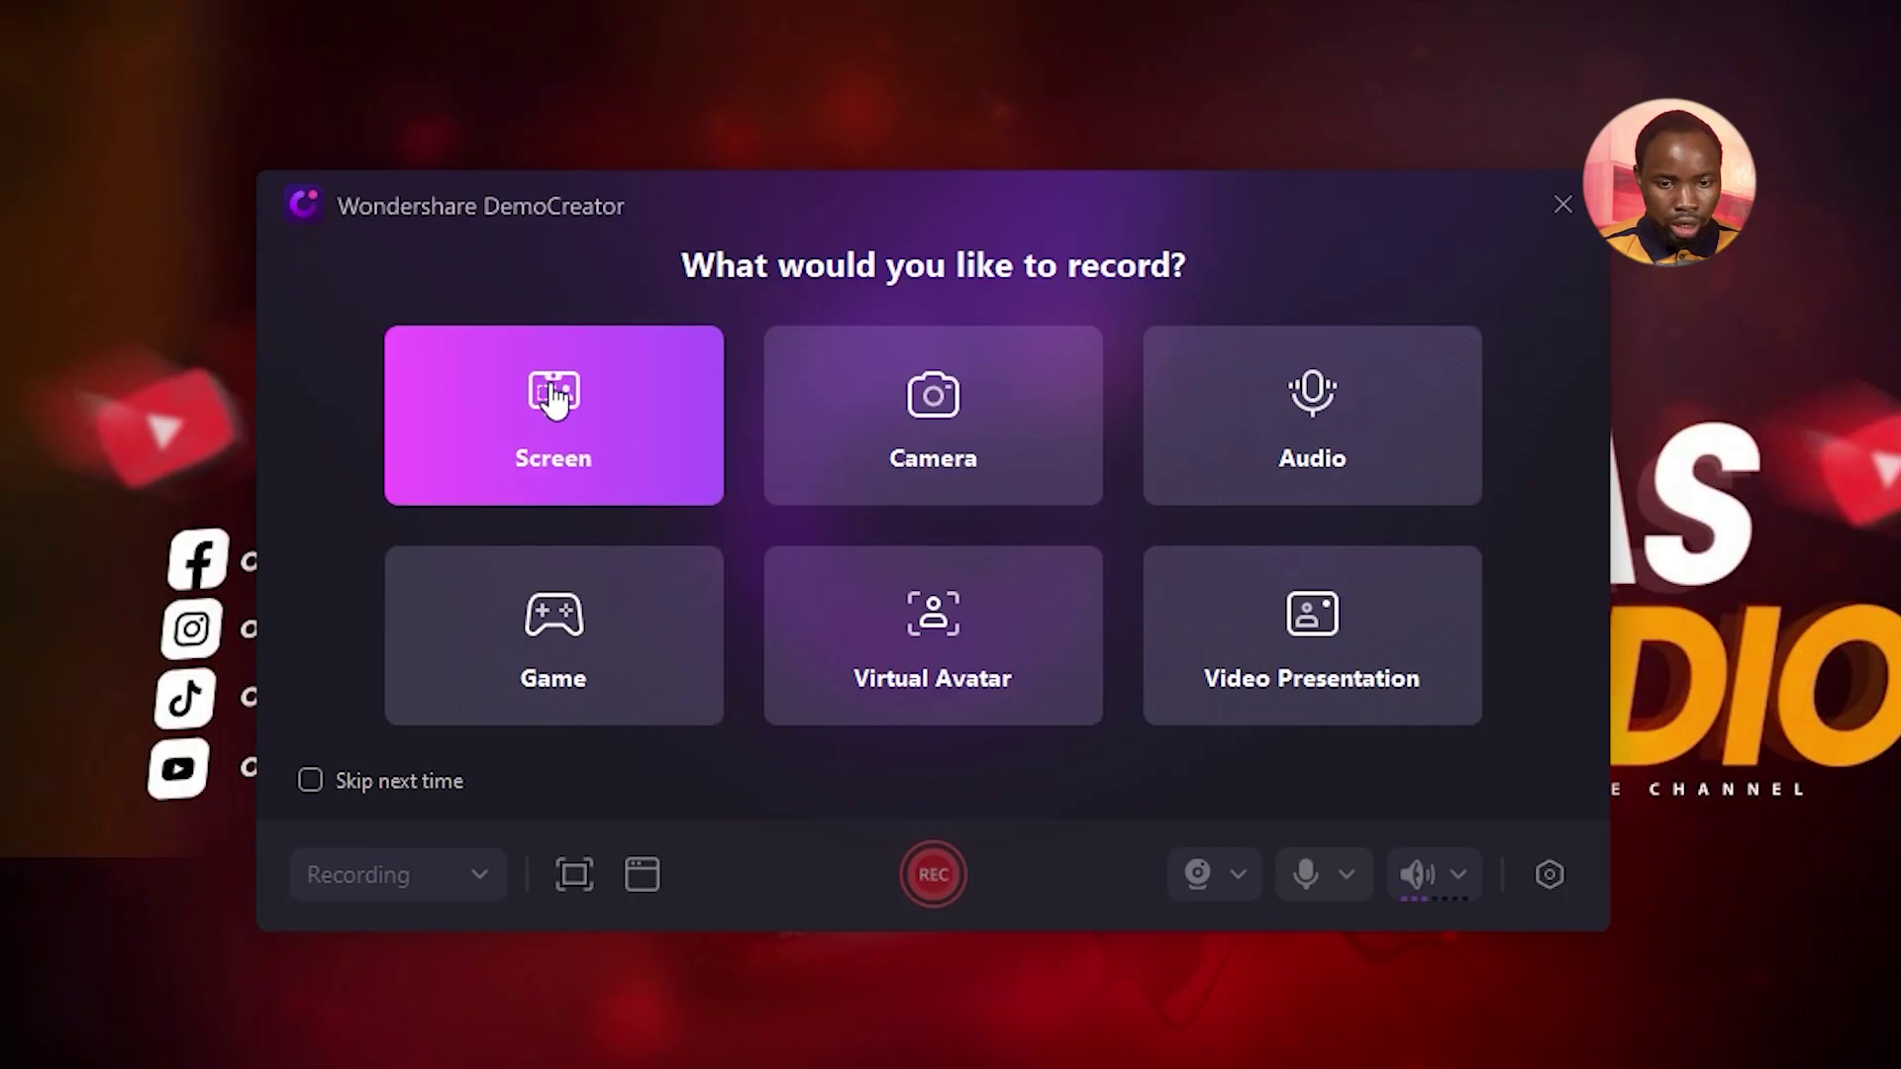
Start a screen recording with the capture area set to Youtube (16:9).
click(554, 397)
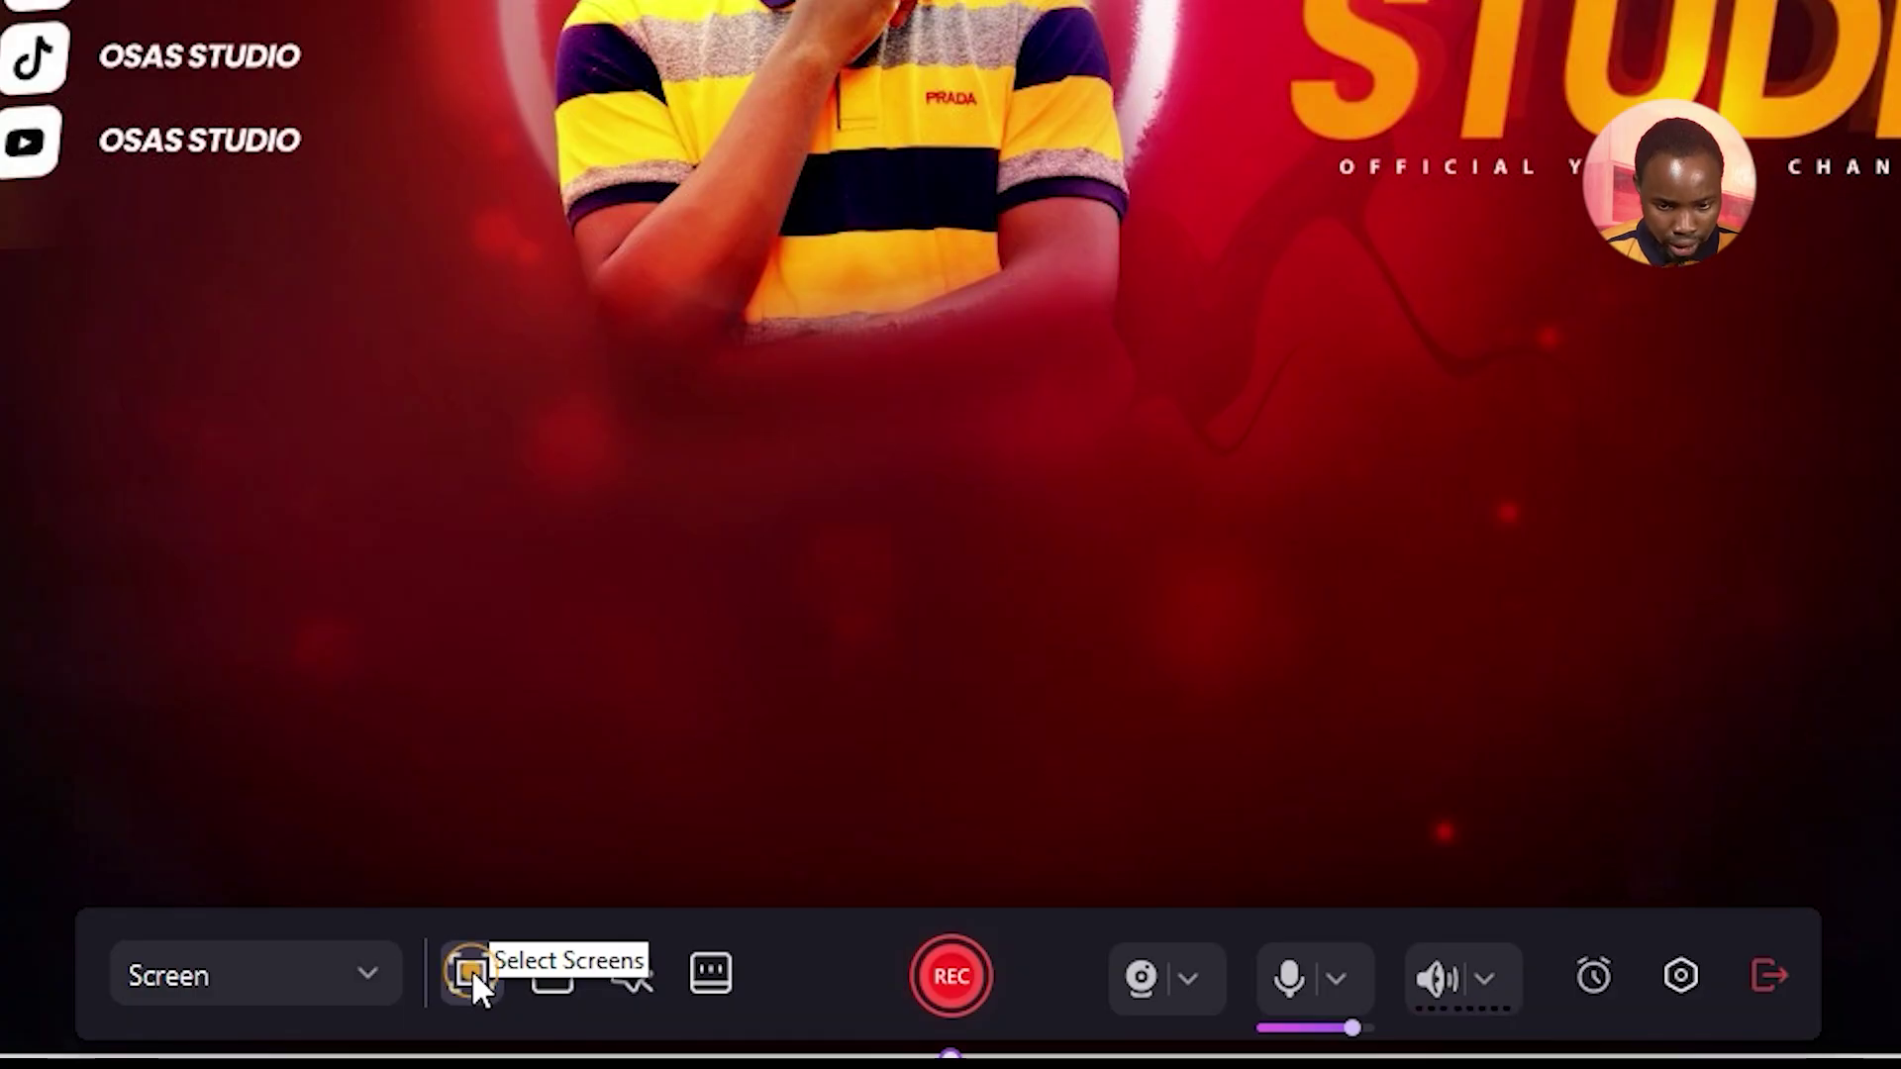
click(471, 970)
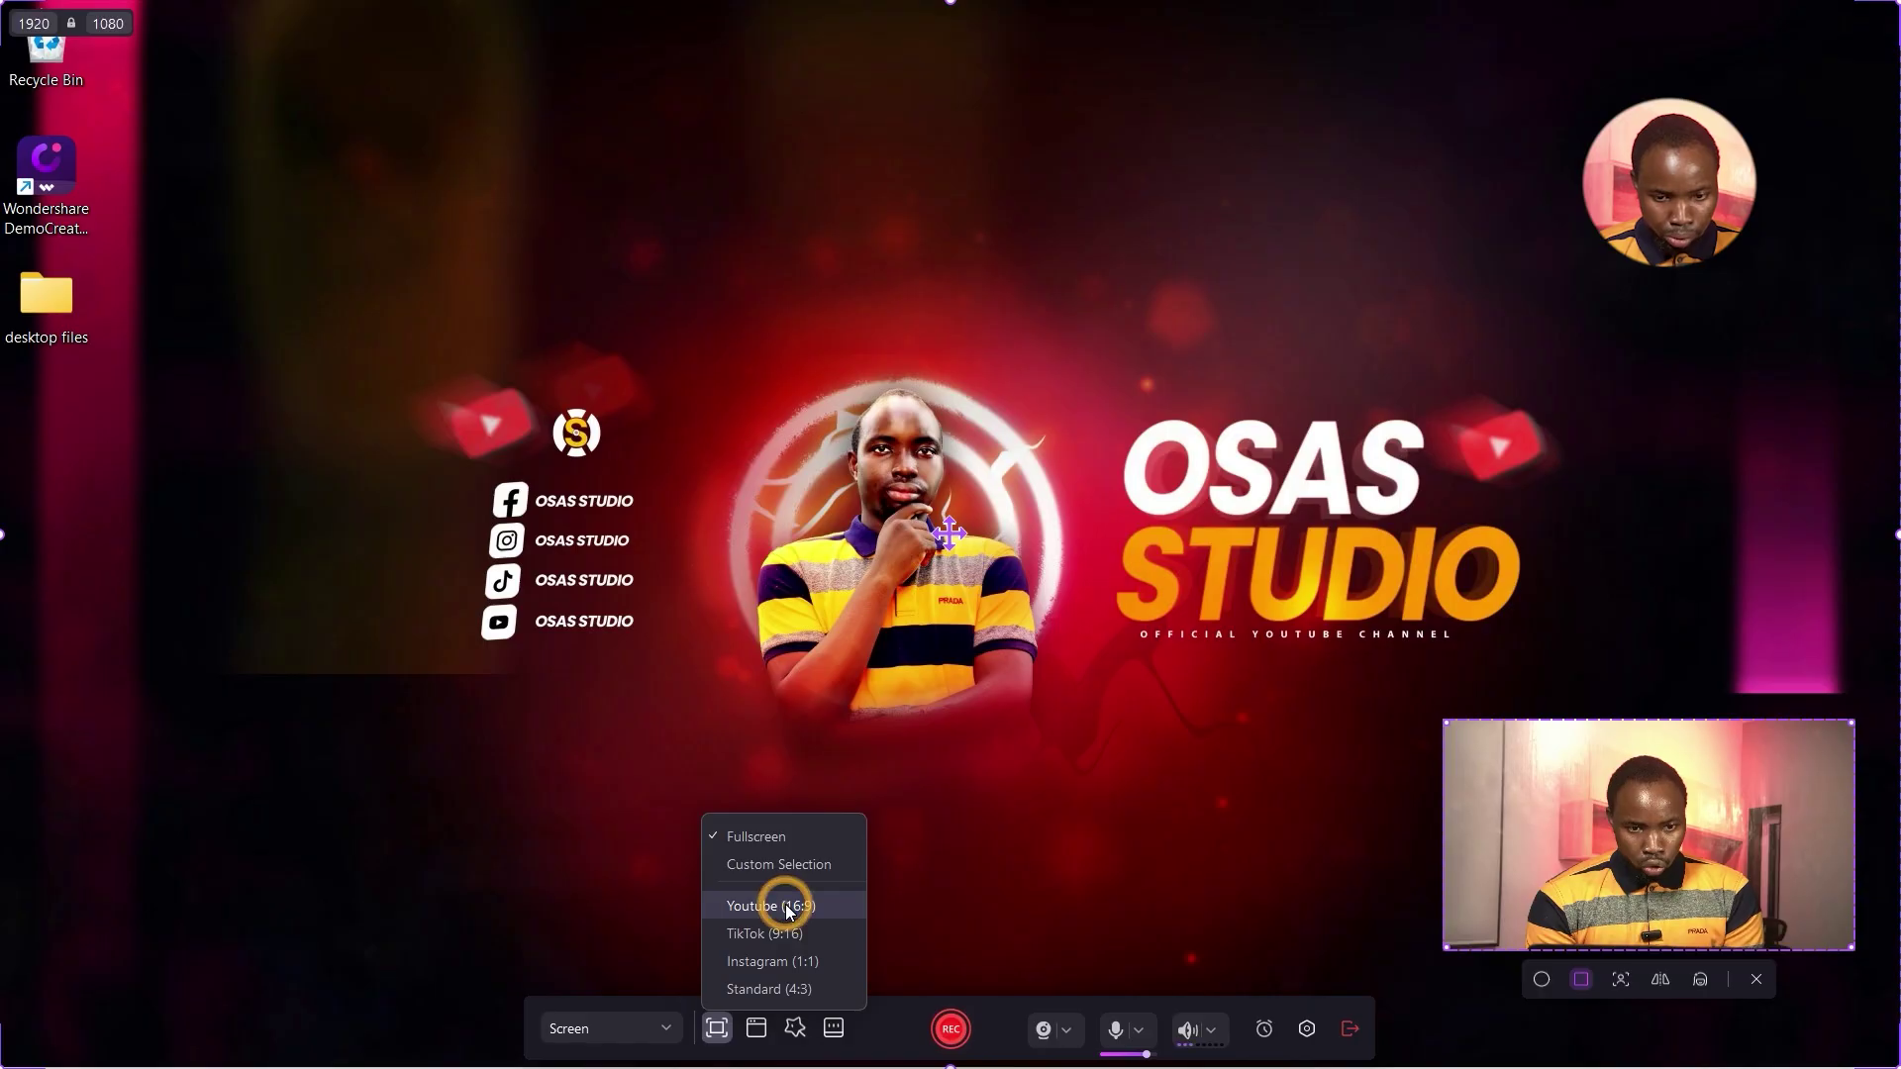
click(612, 724)
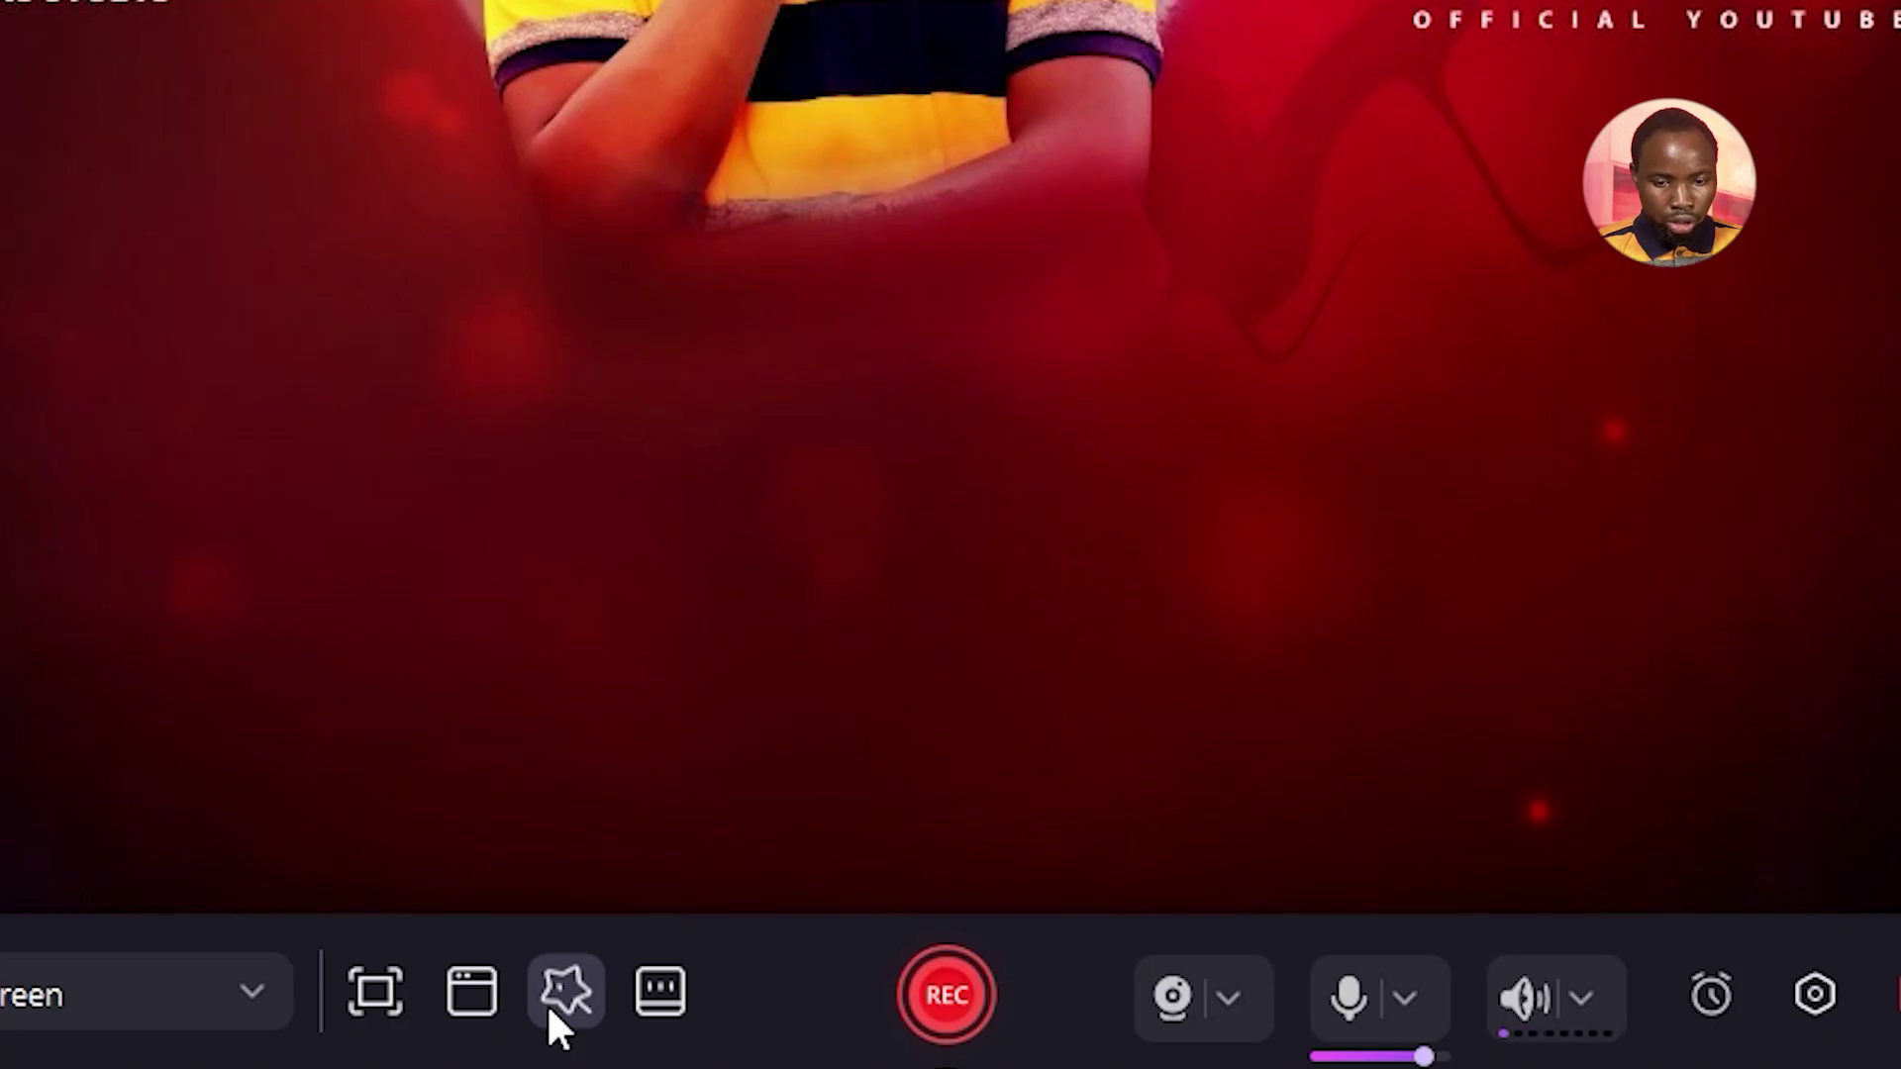
Enable Cursor Highlight and AI Voice Cleaner in the Recording Presets.
click(548, 1009)
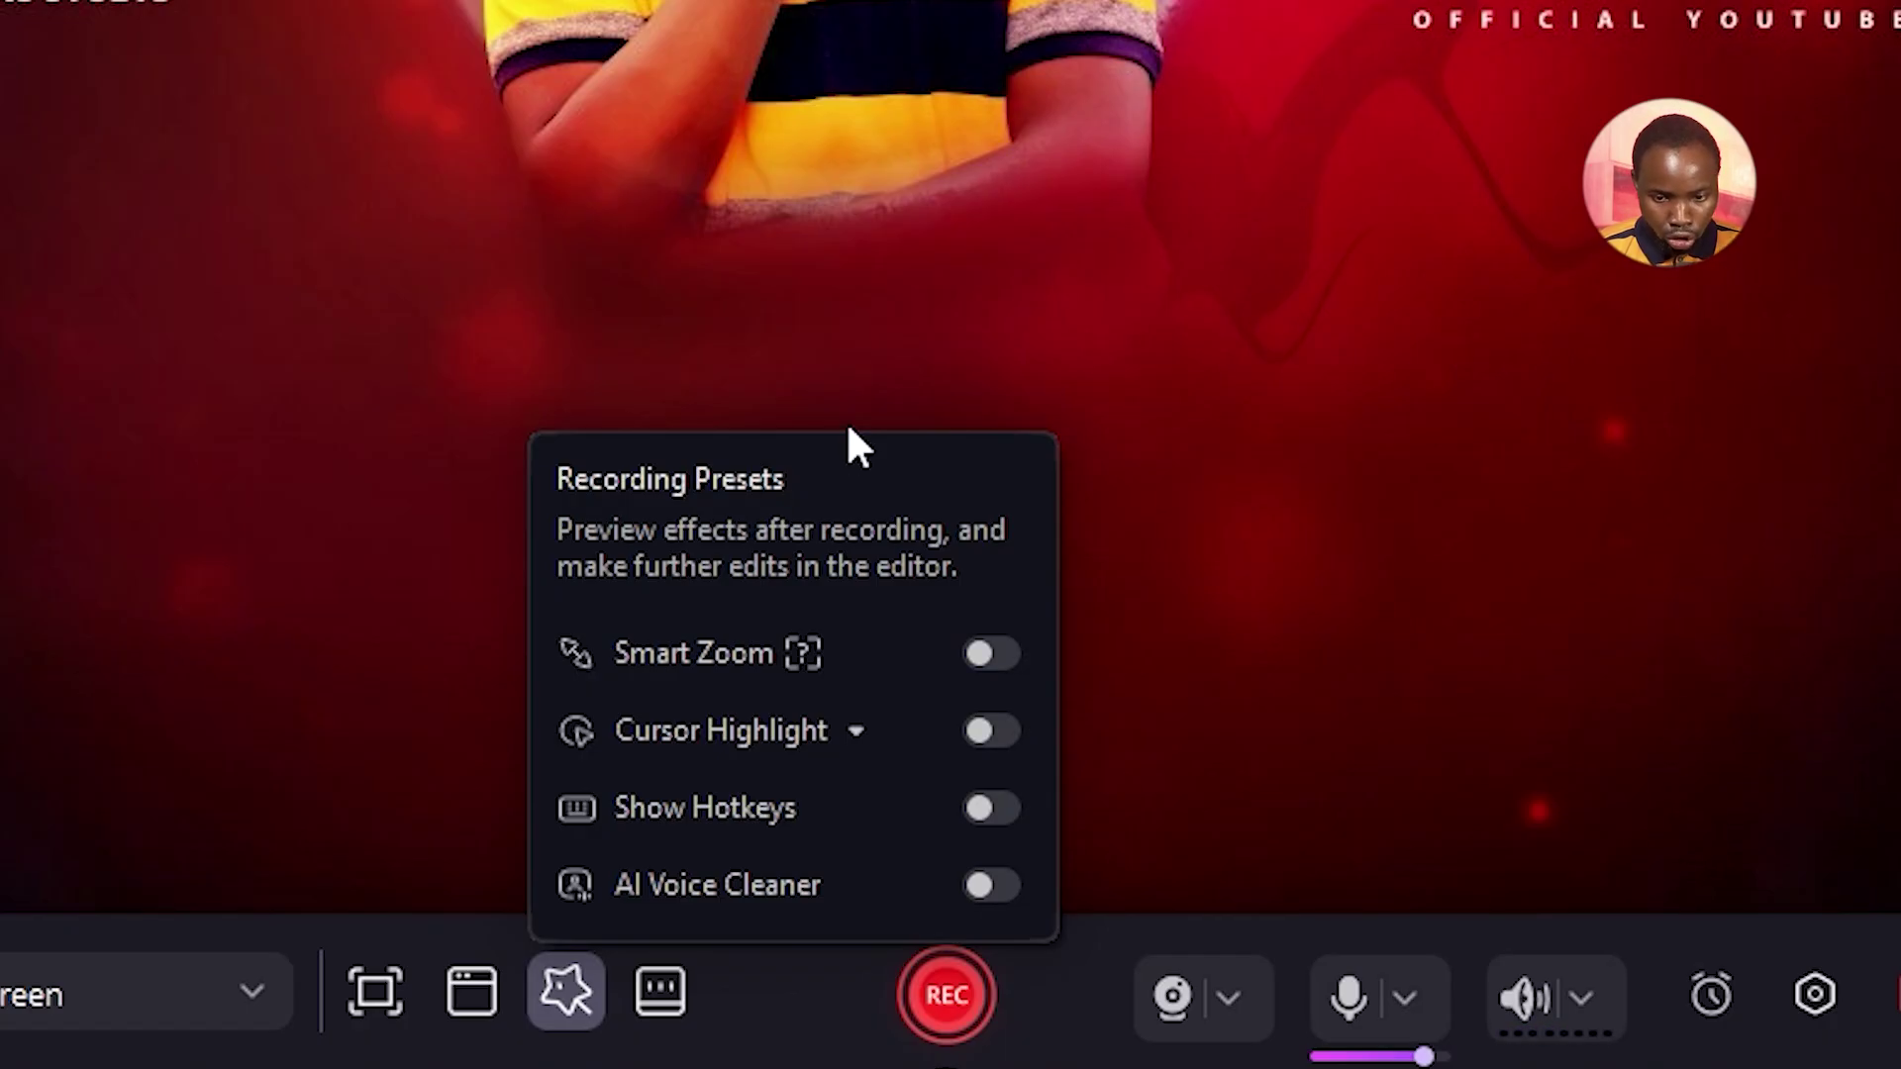
click(975, 730)
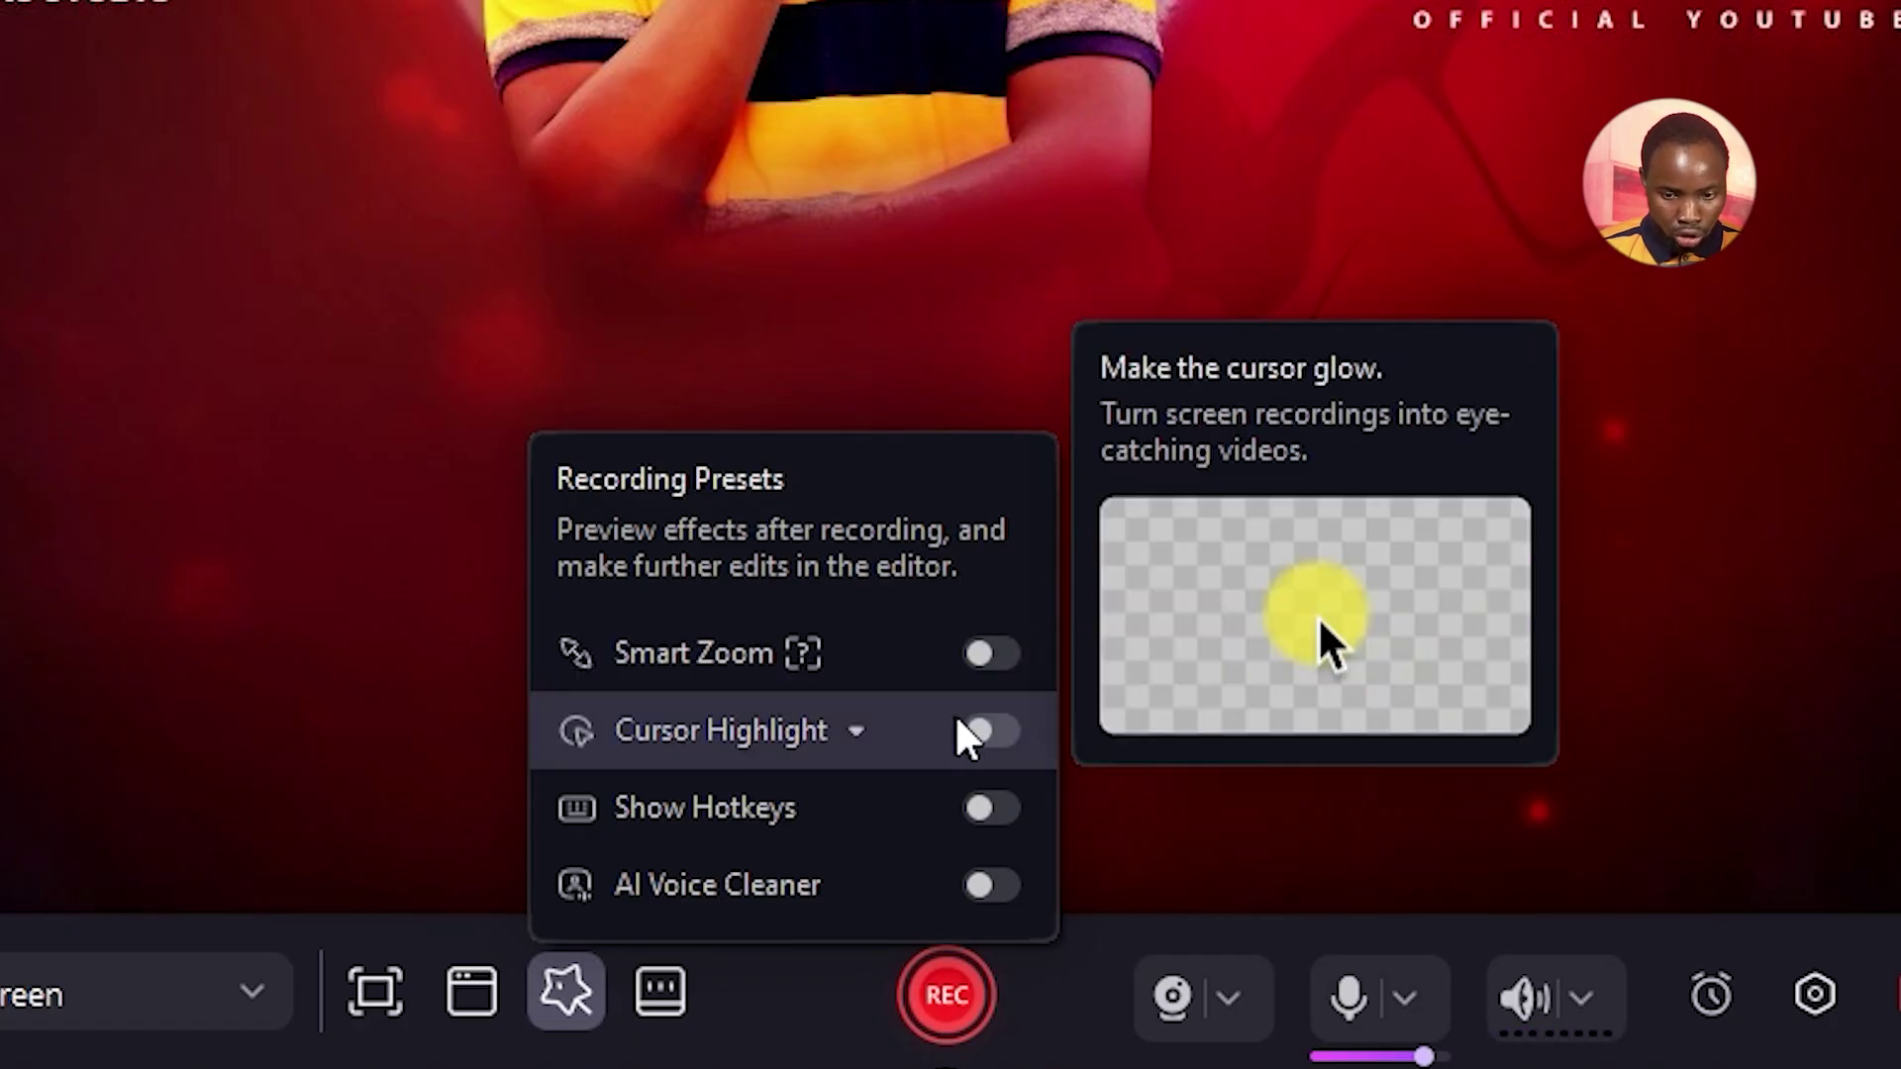
click(989, 884)
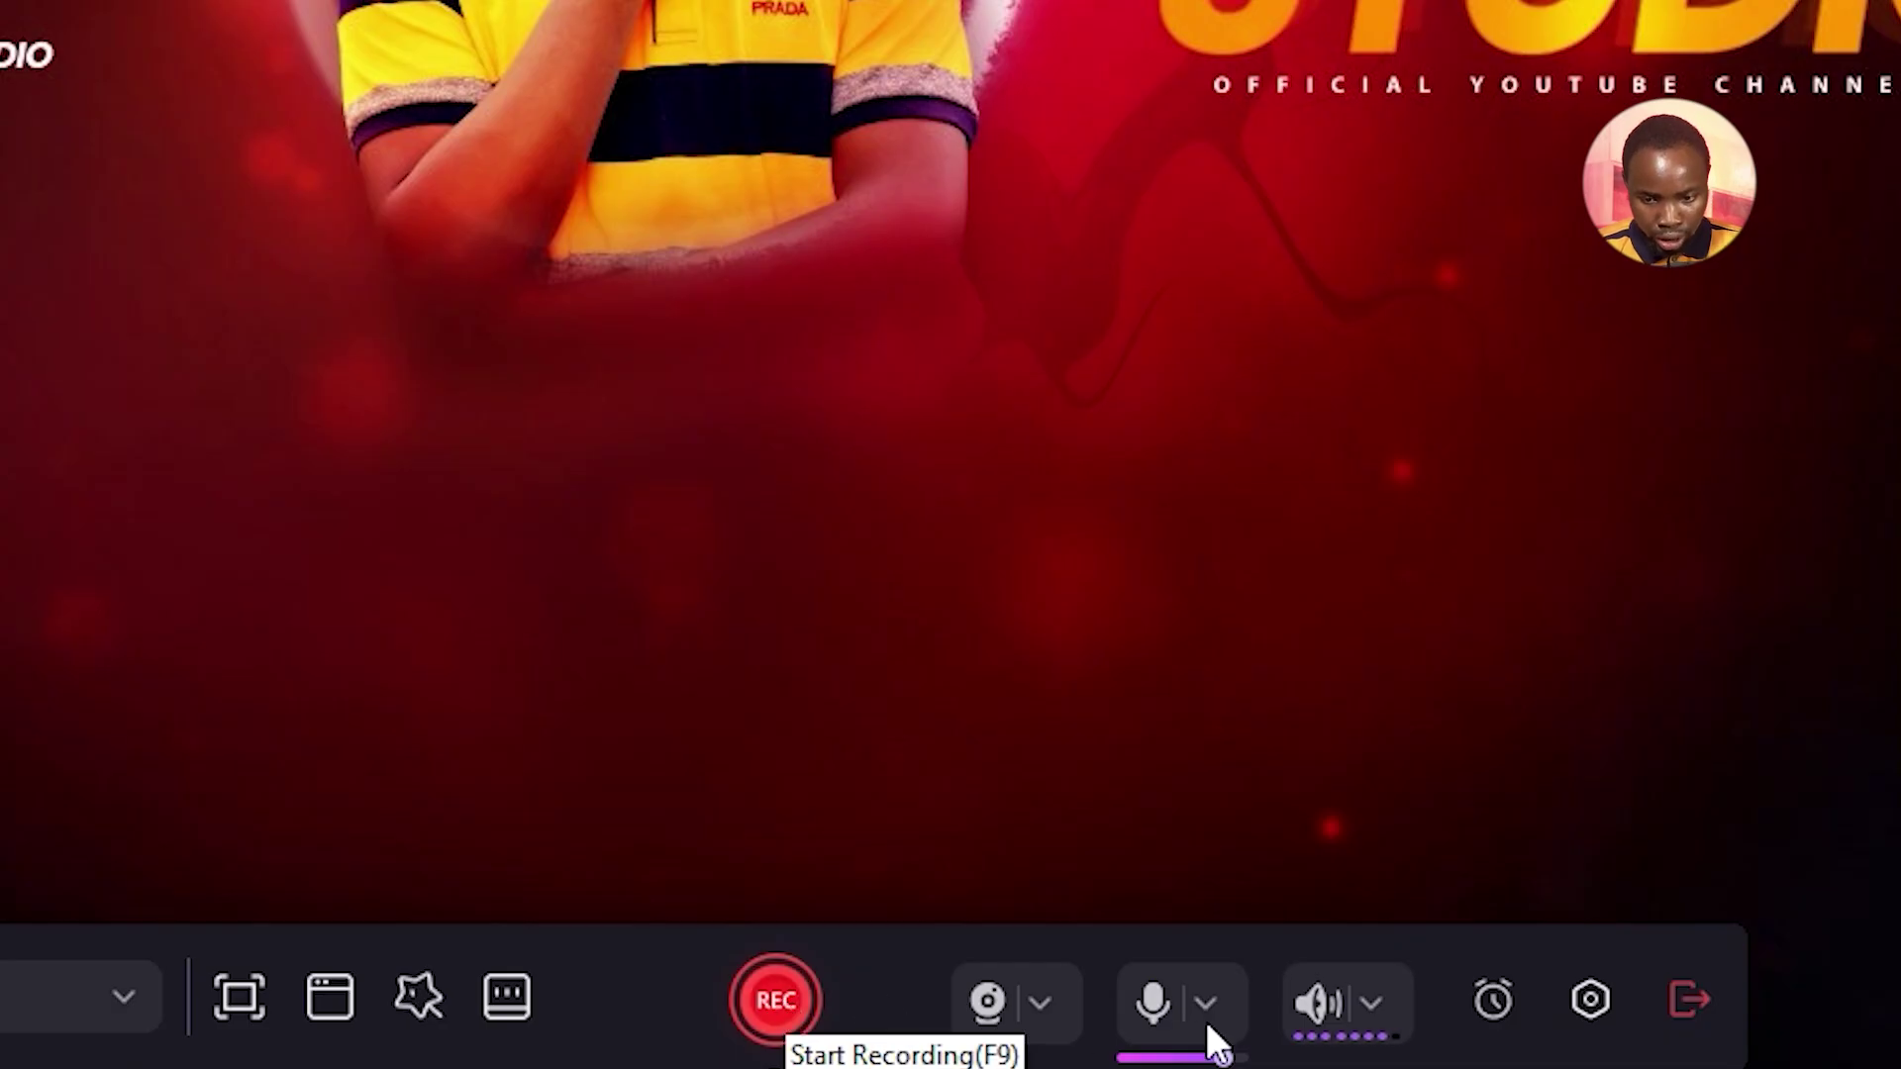
Check the camera and microphone devices, lower the mic level, and keep Headphones as system audio.
click(1064, 990)
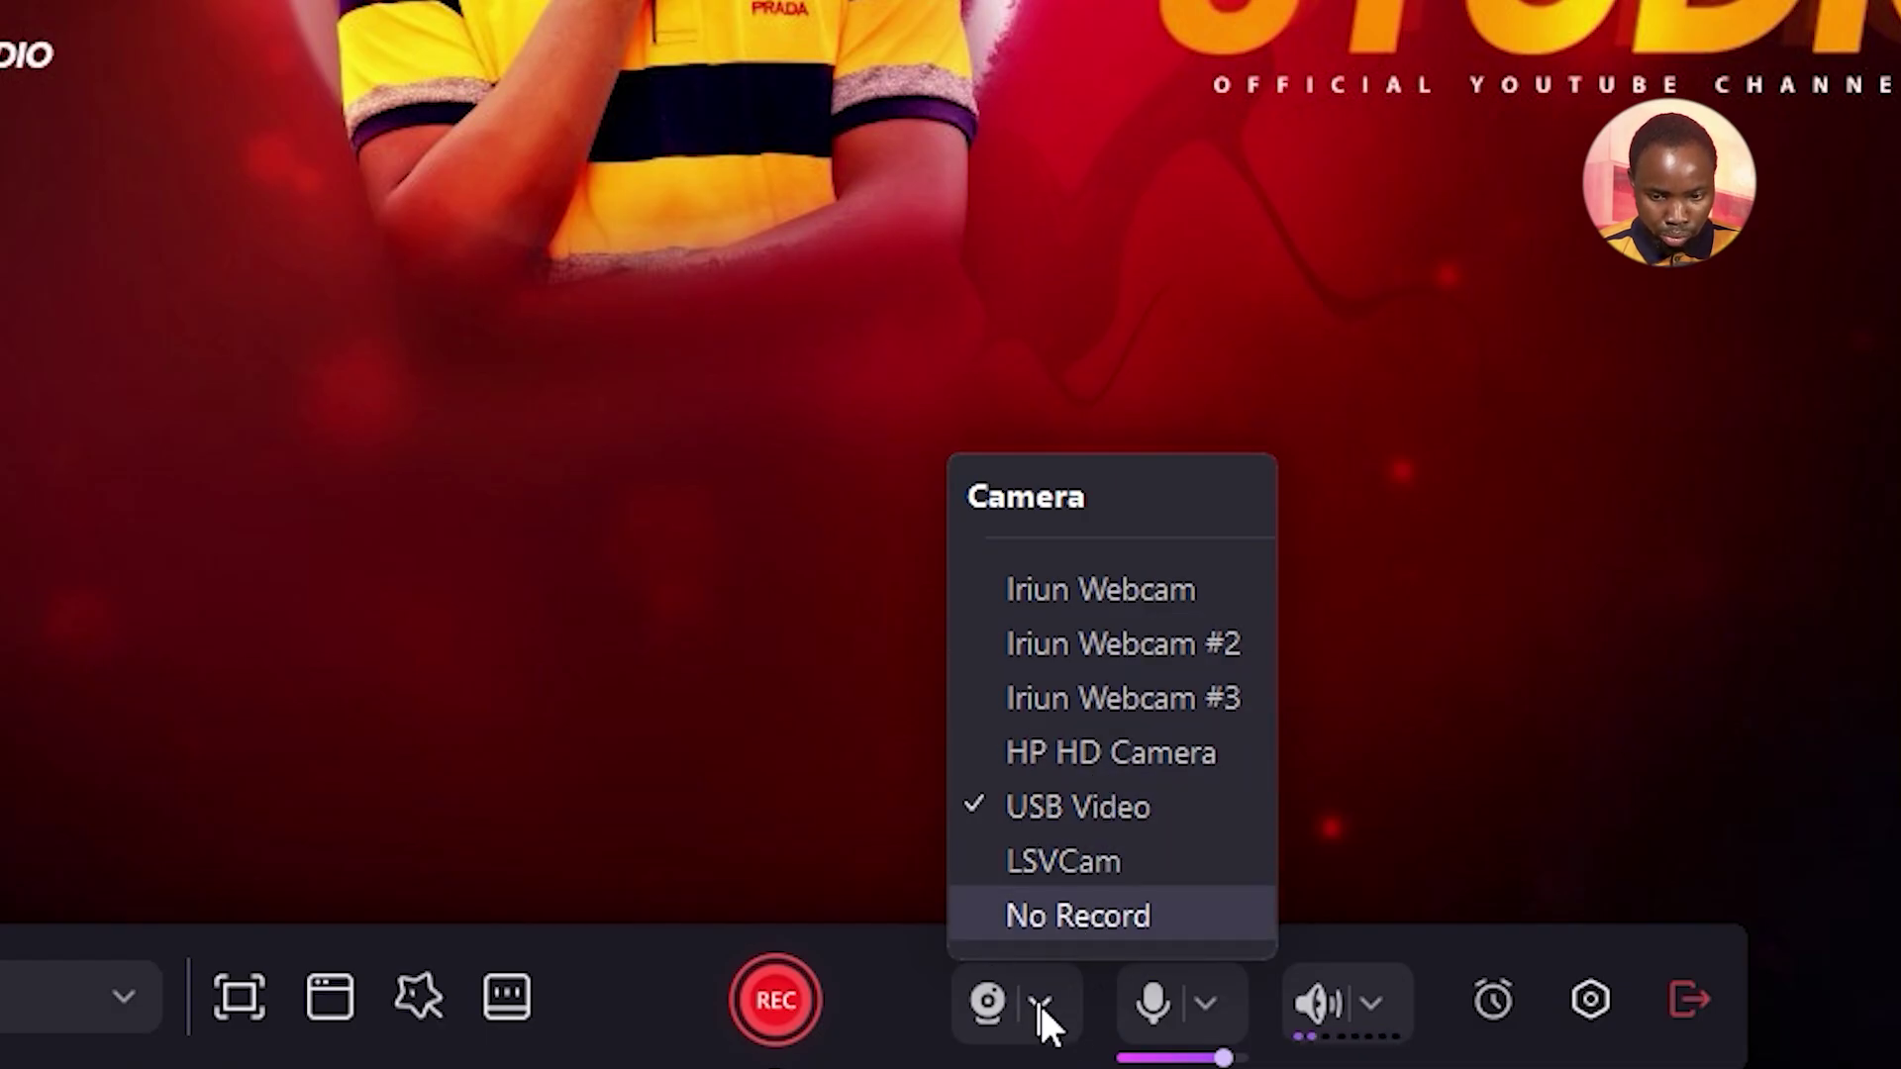
click(1214, 1002)
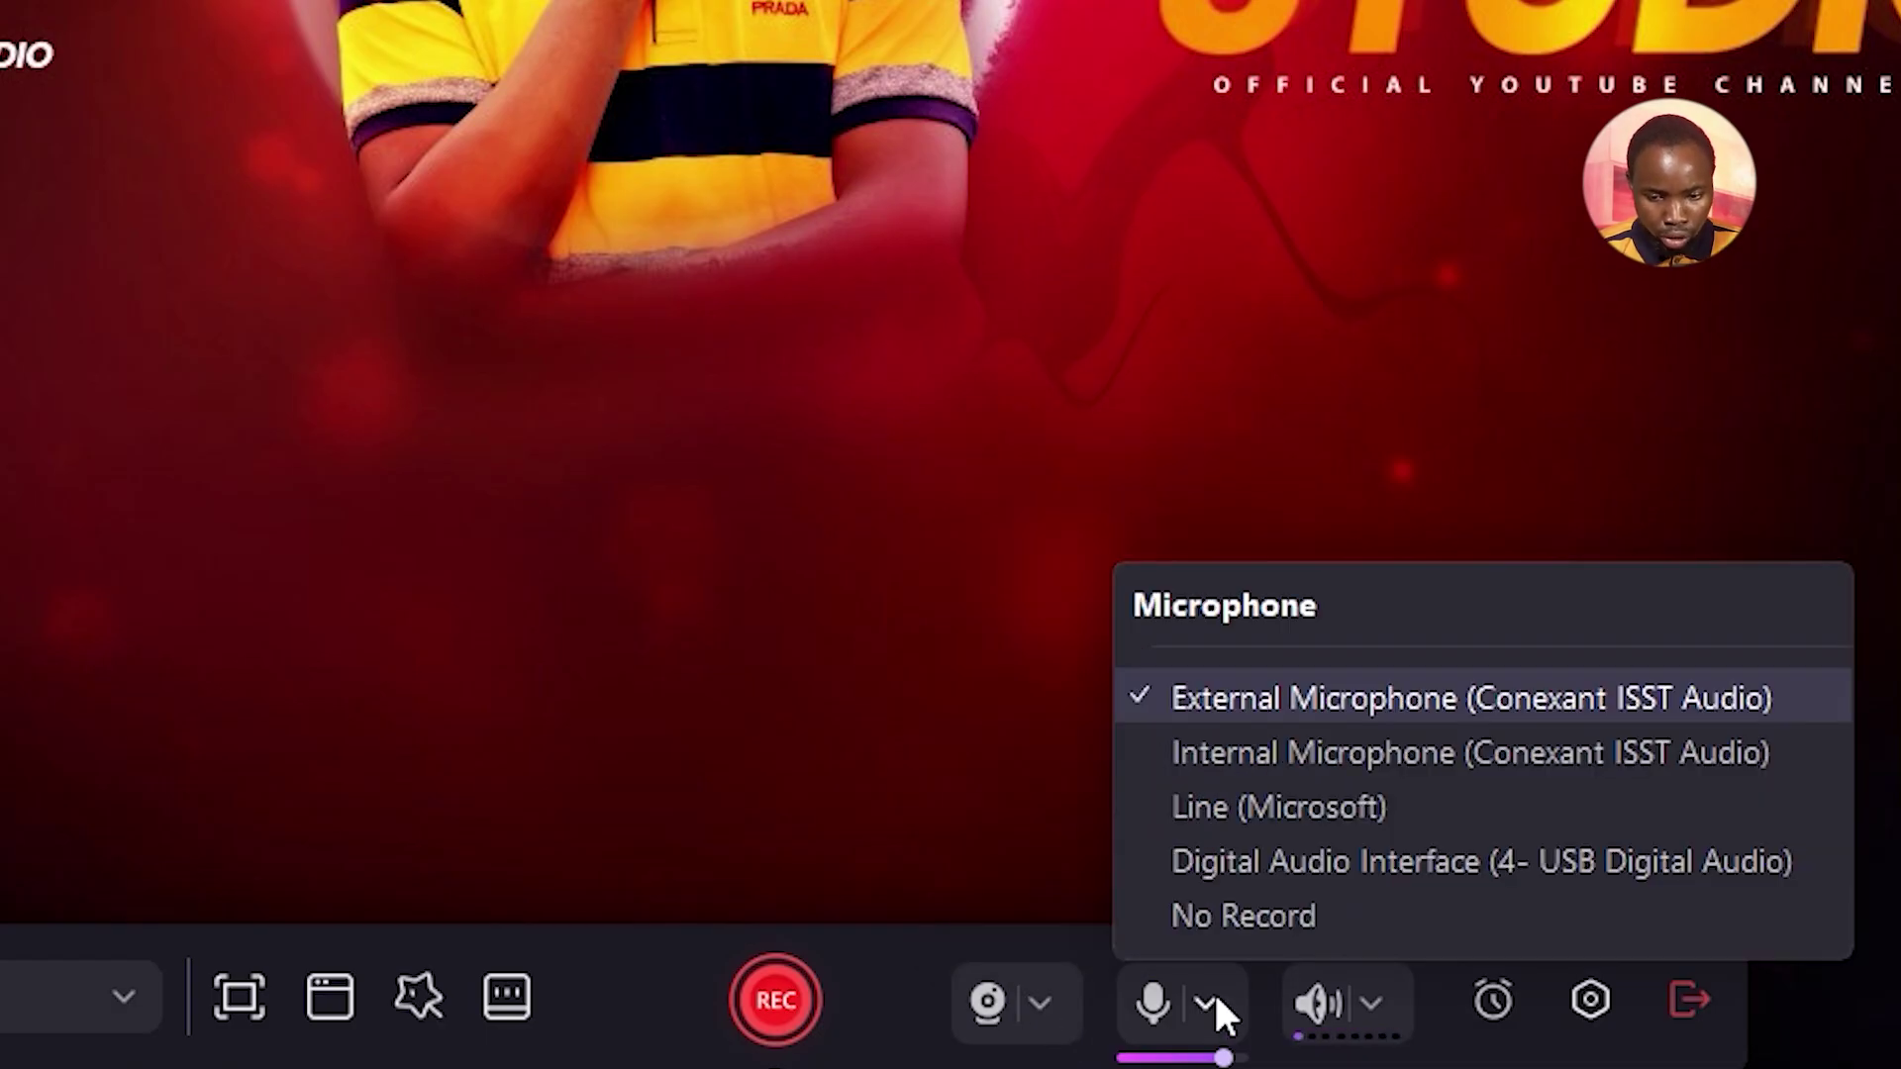
click(1218, 1000)
drag(1225, 1057, 1197, 1059)
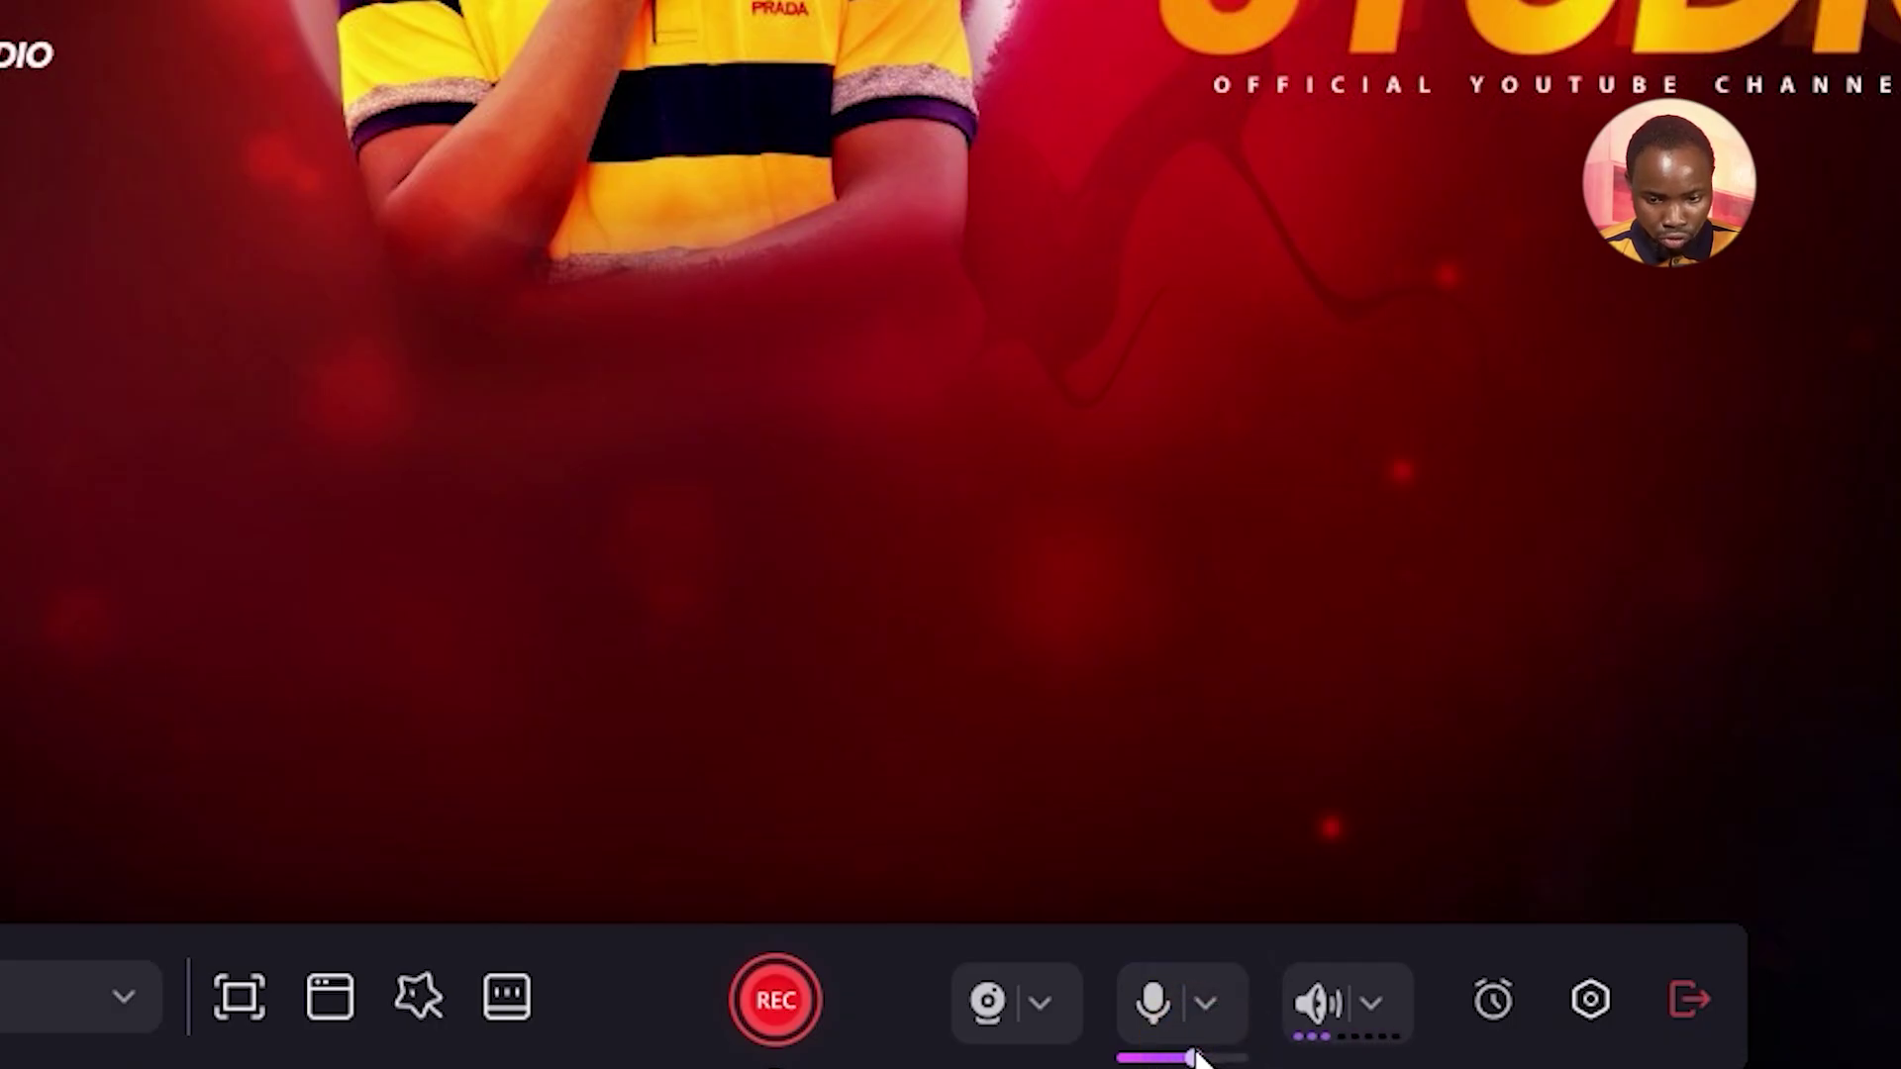
click(1384, 994)
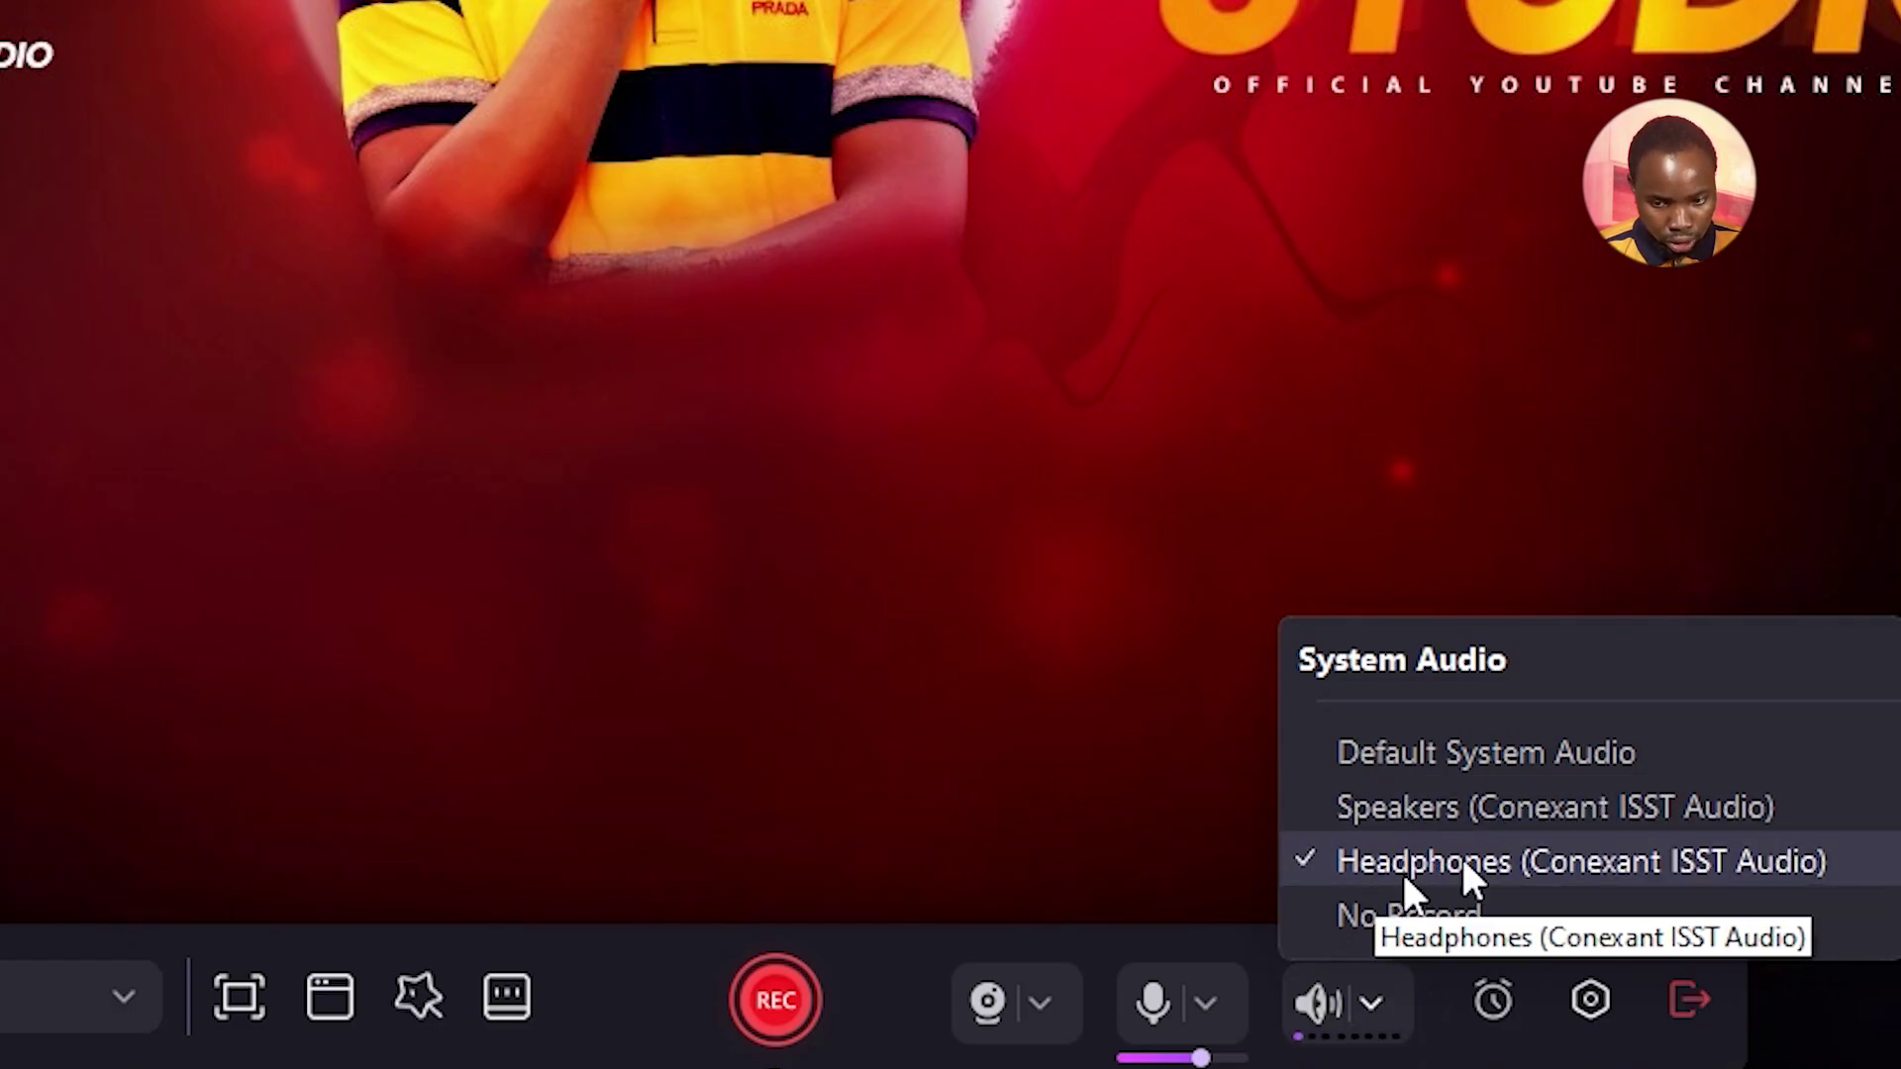
click(1494, 863)
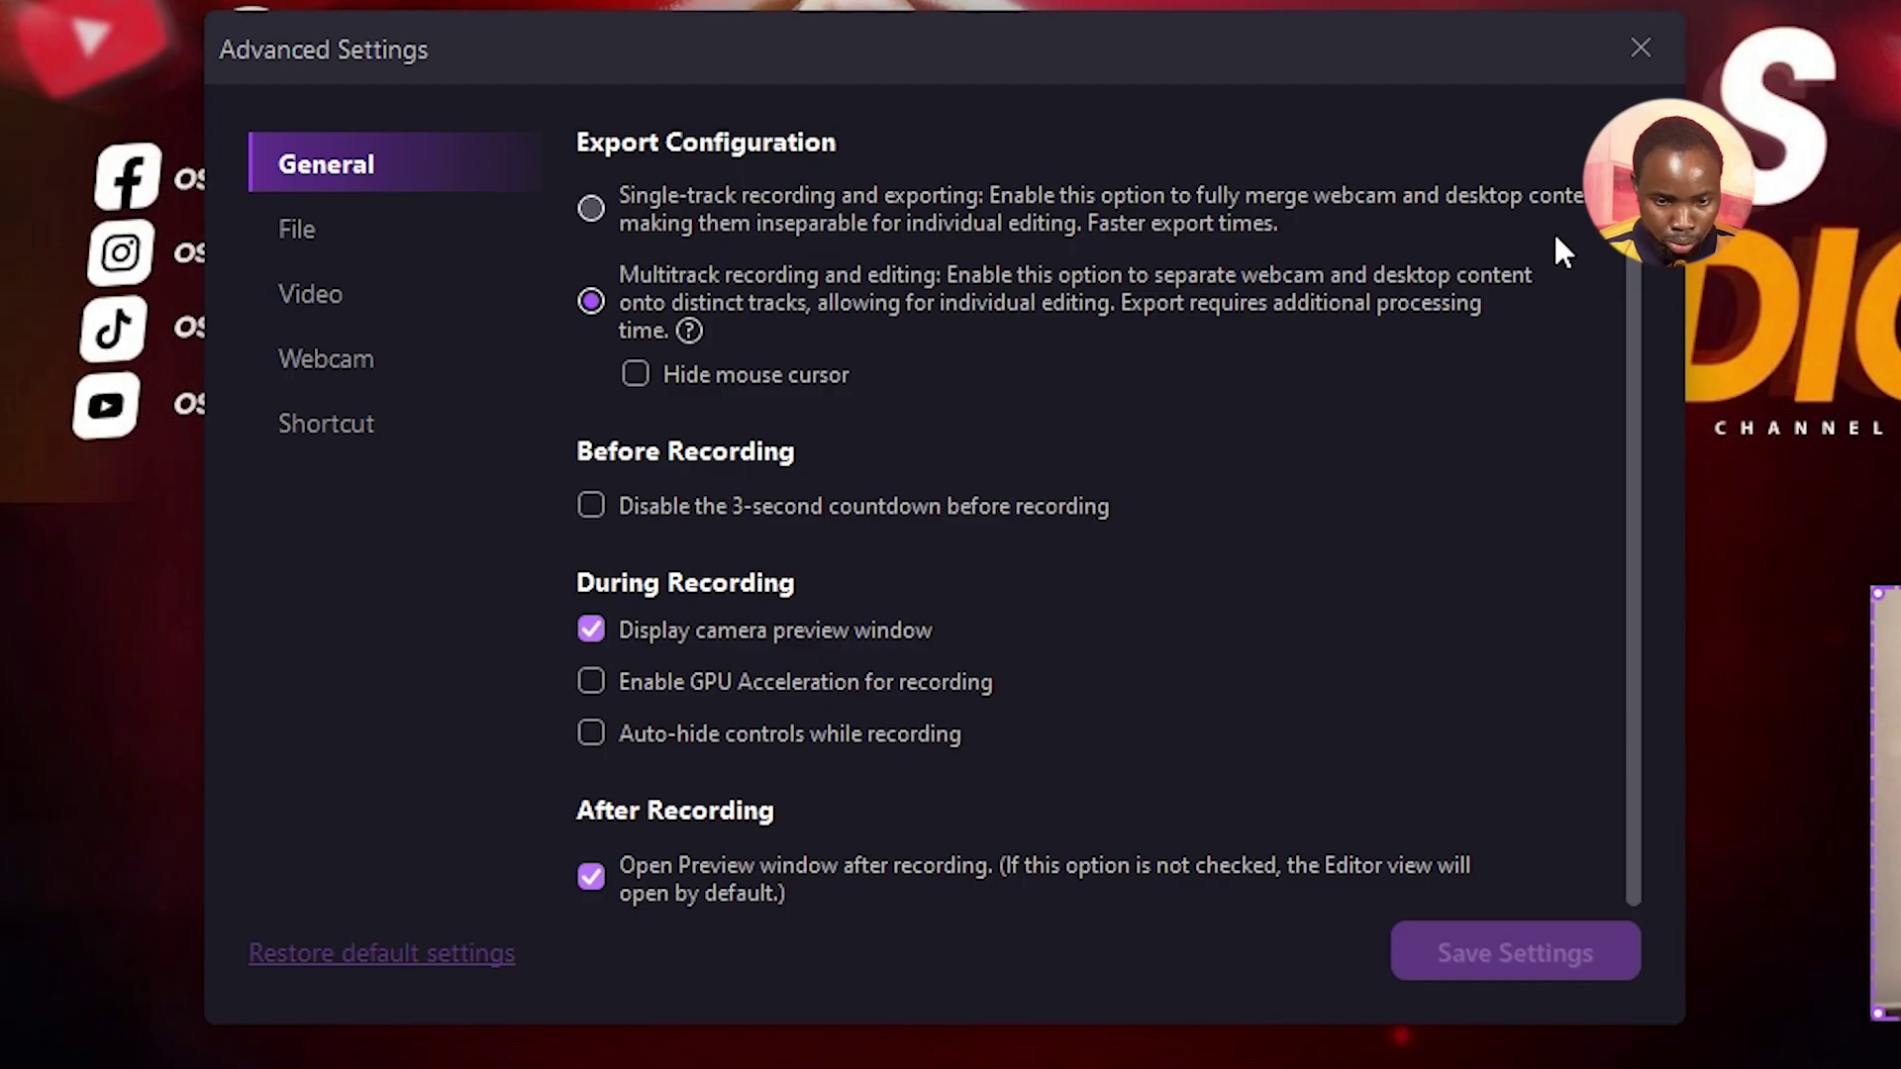
Review File quality, keep the 1920*1080 webcam resolution, and view the Shortcut keys.
click(320, 233)
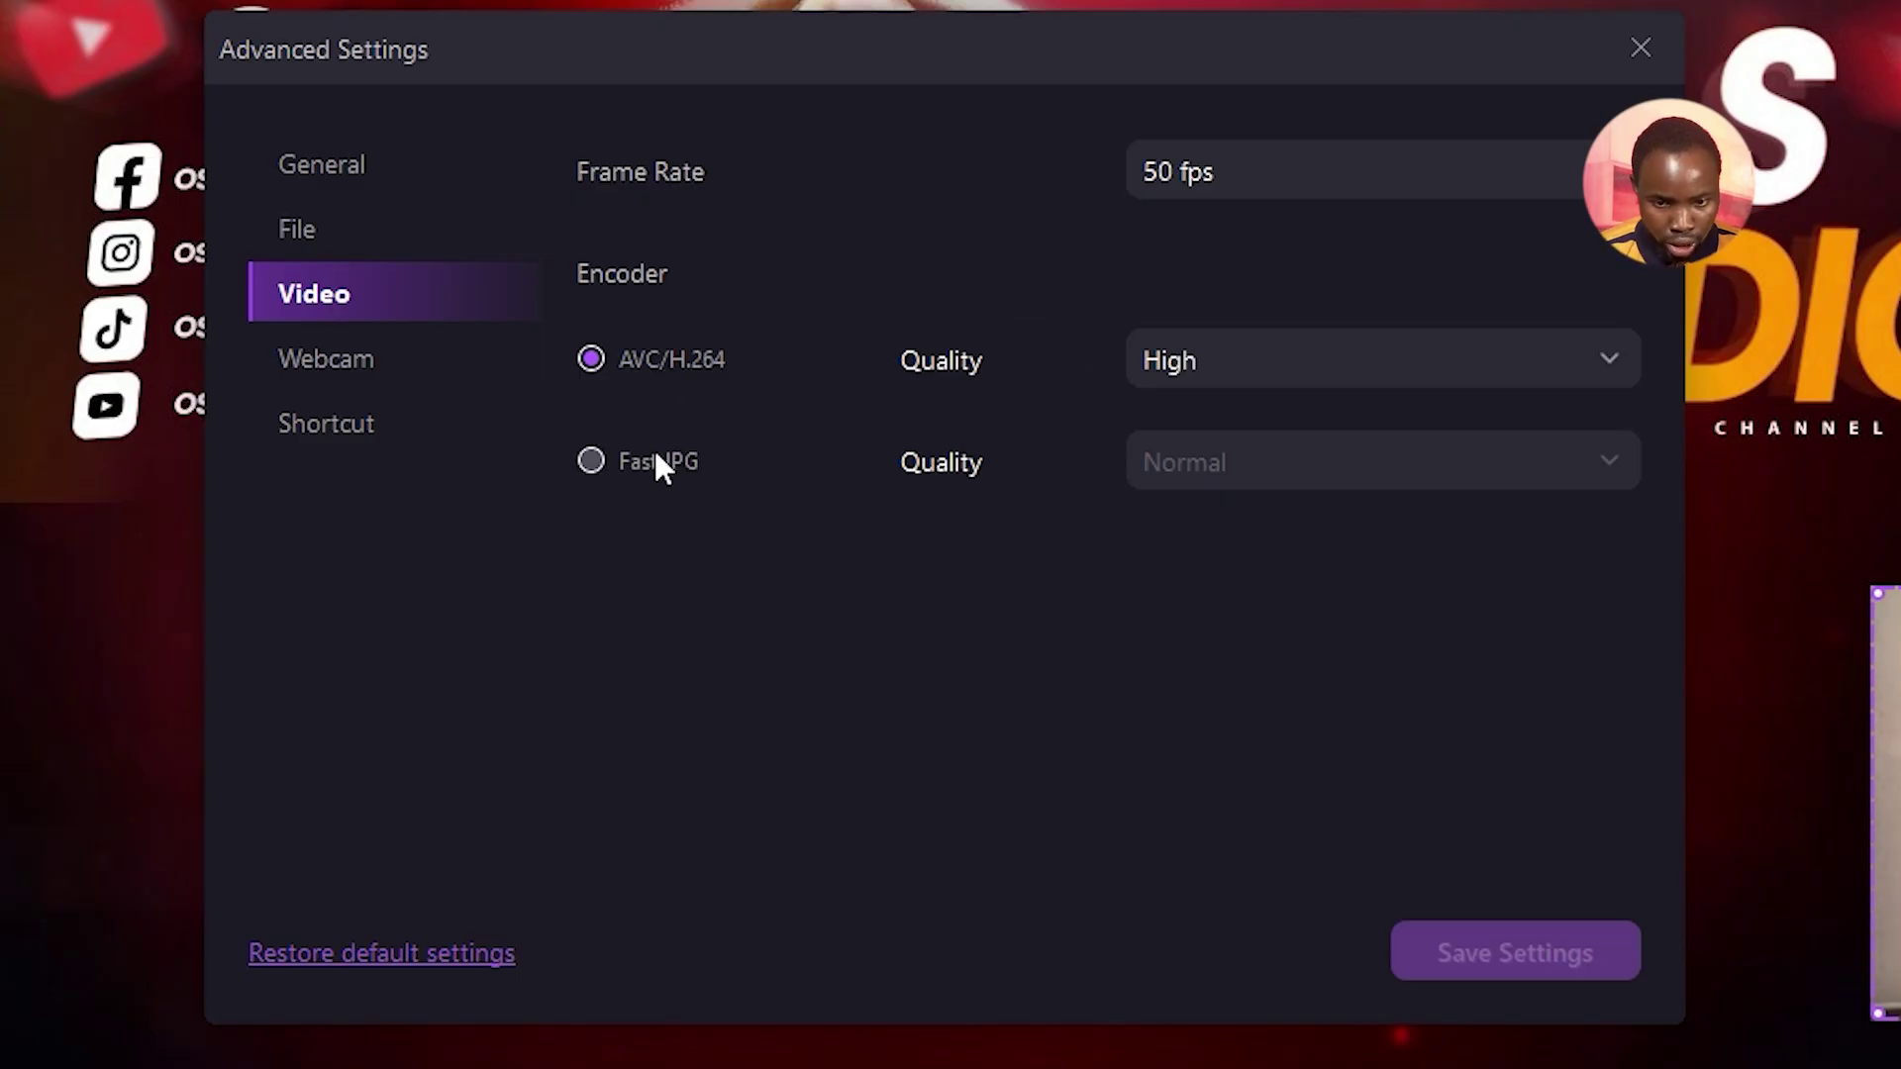
click(1273, 366)
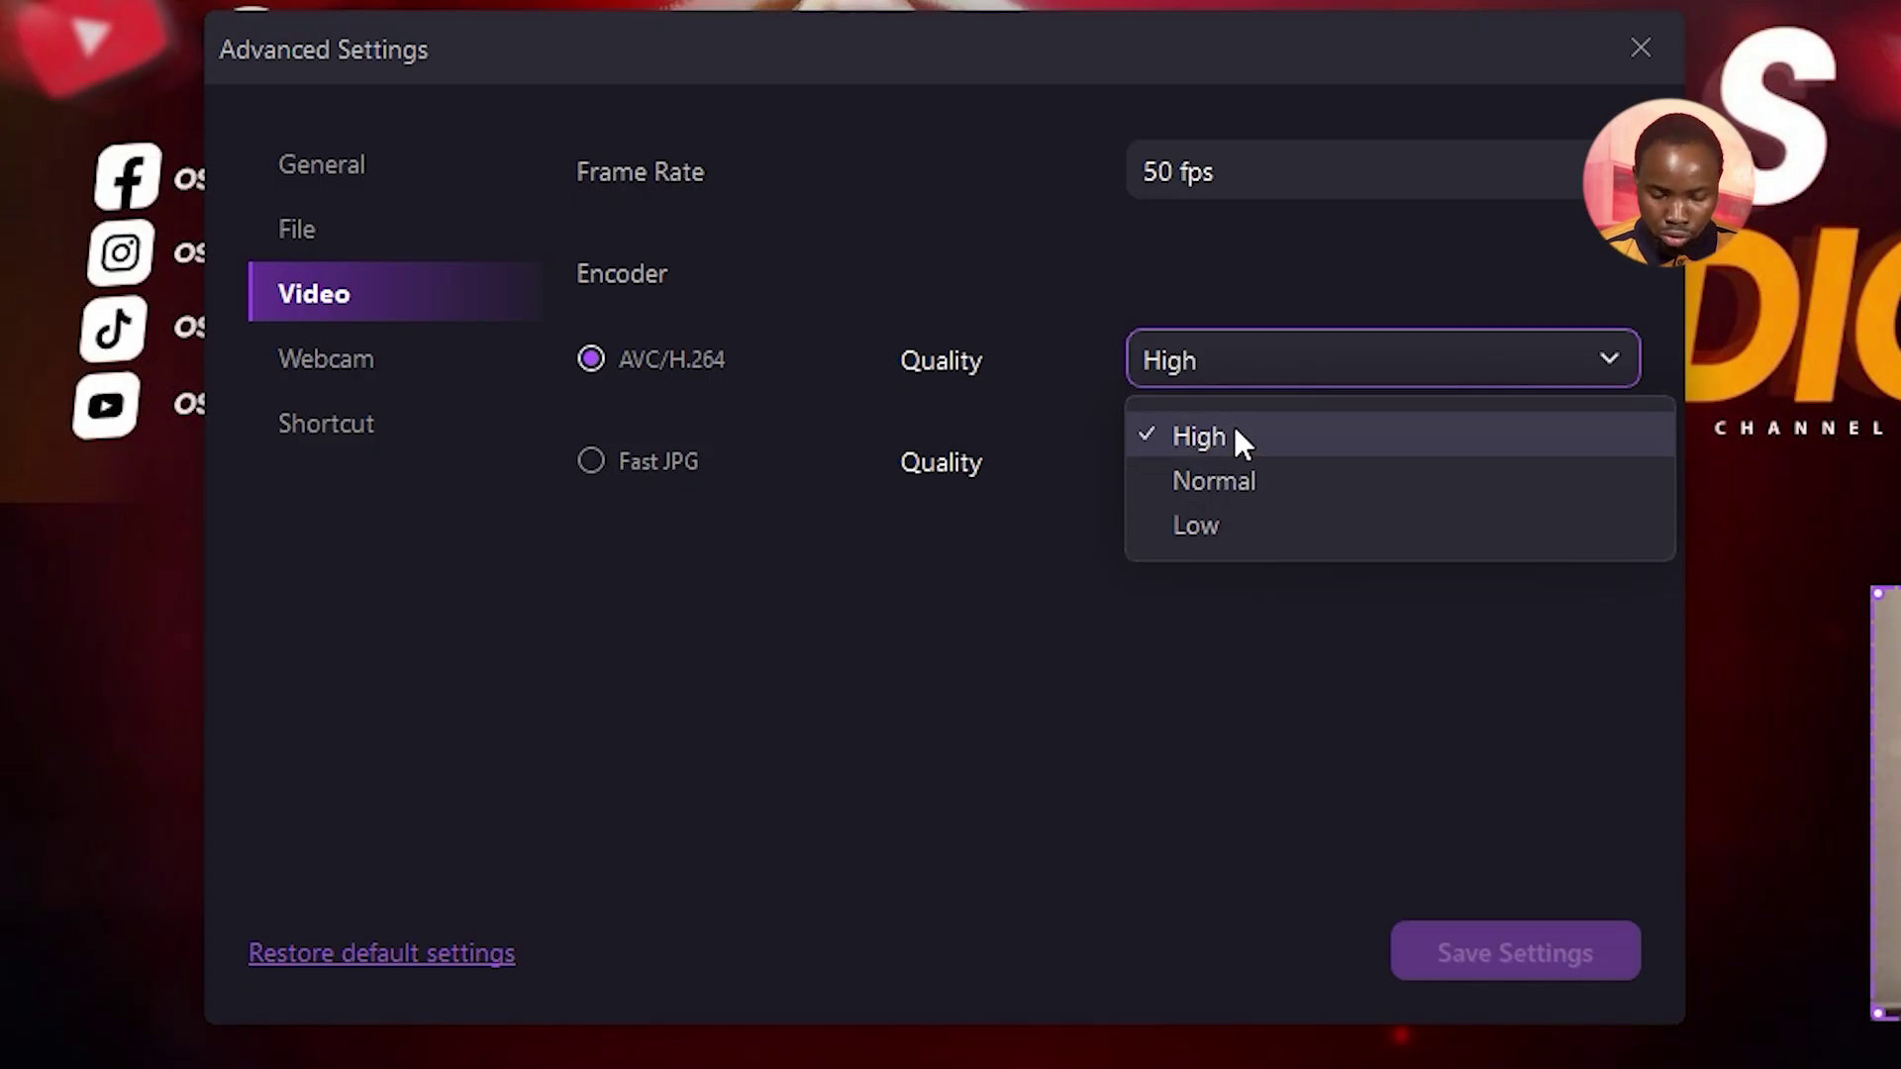
click(397, 362)
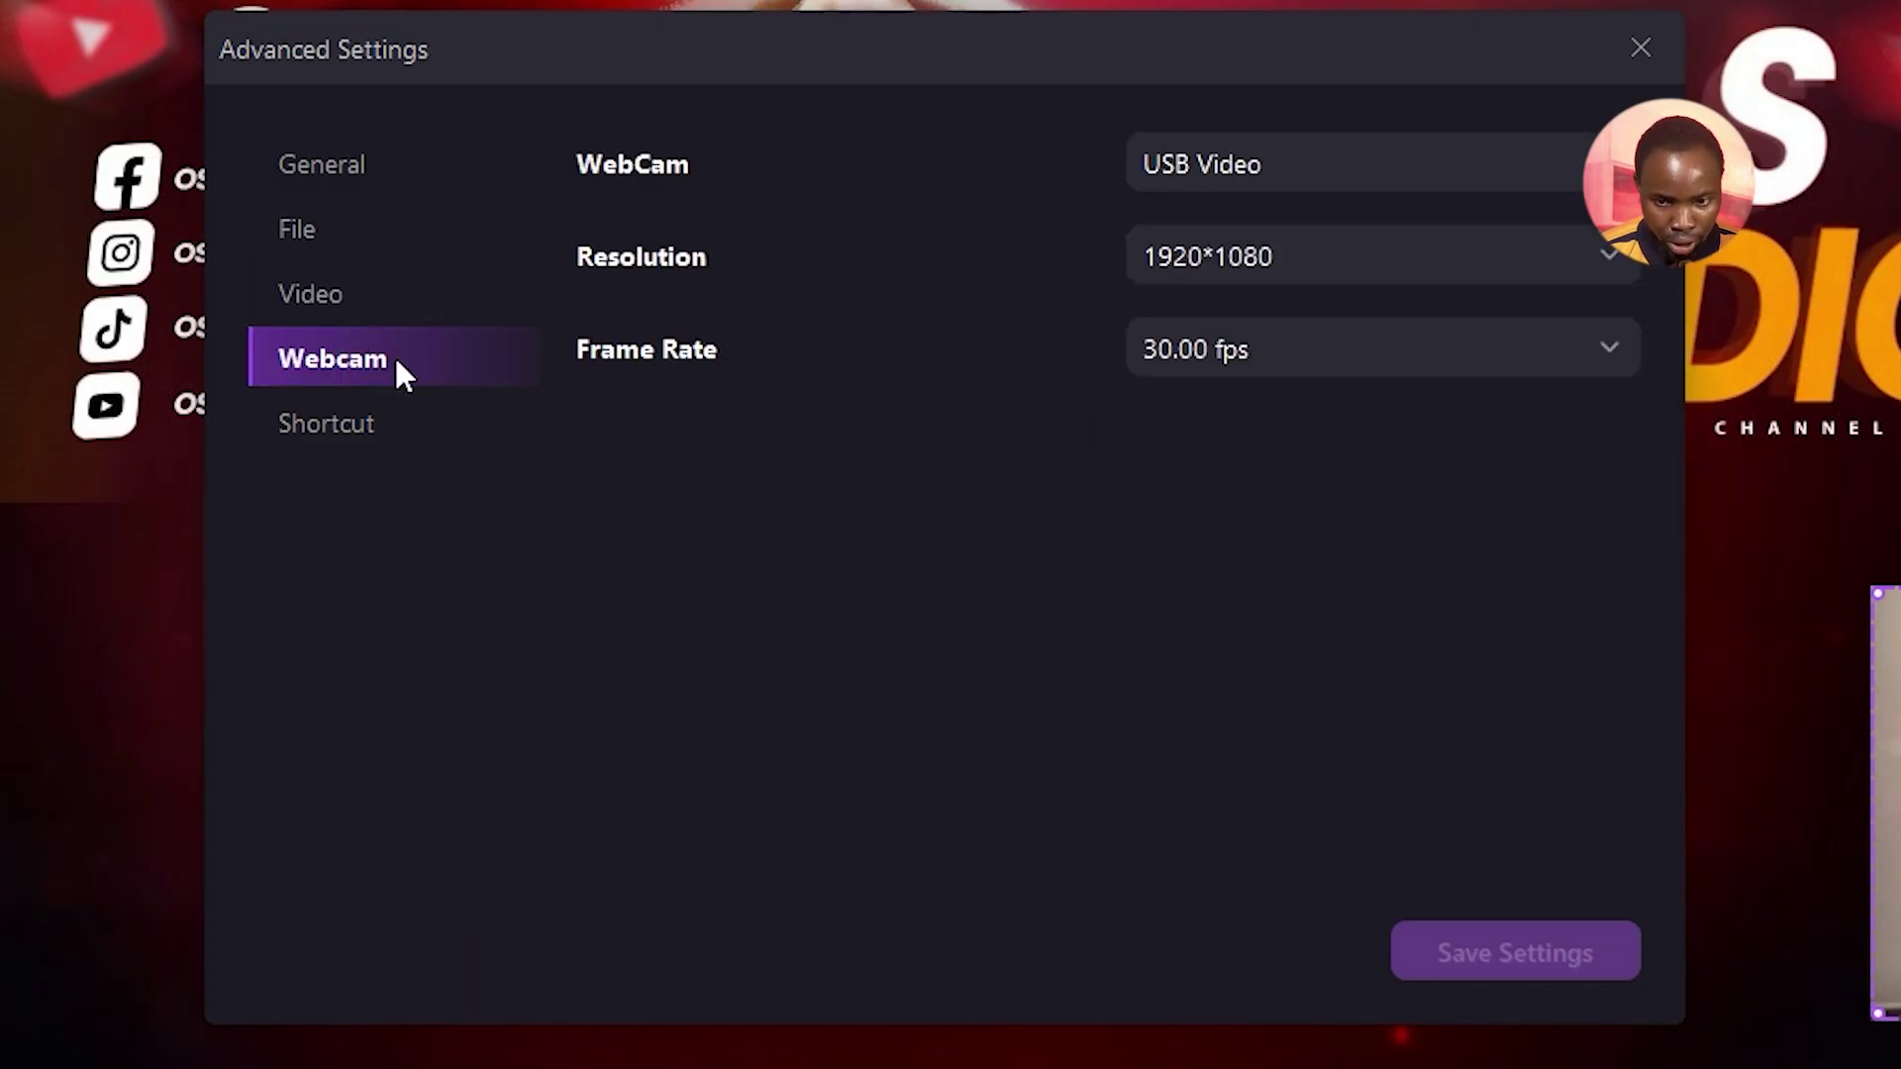
click(1609, 165)
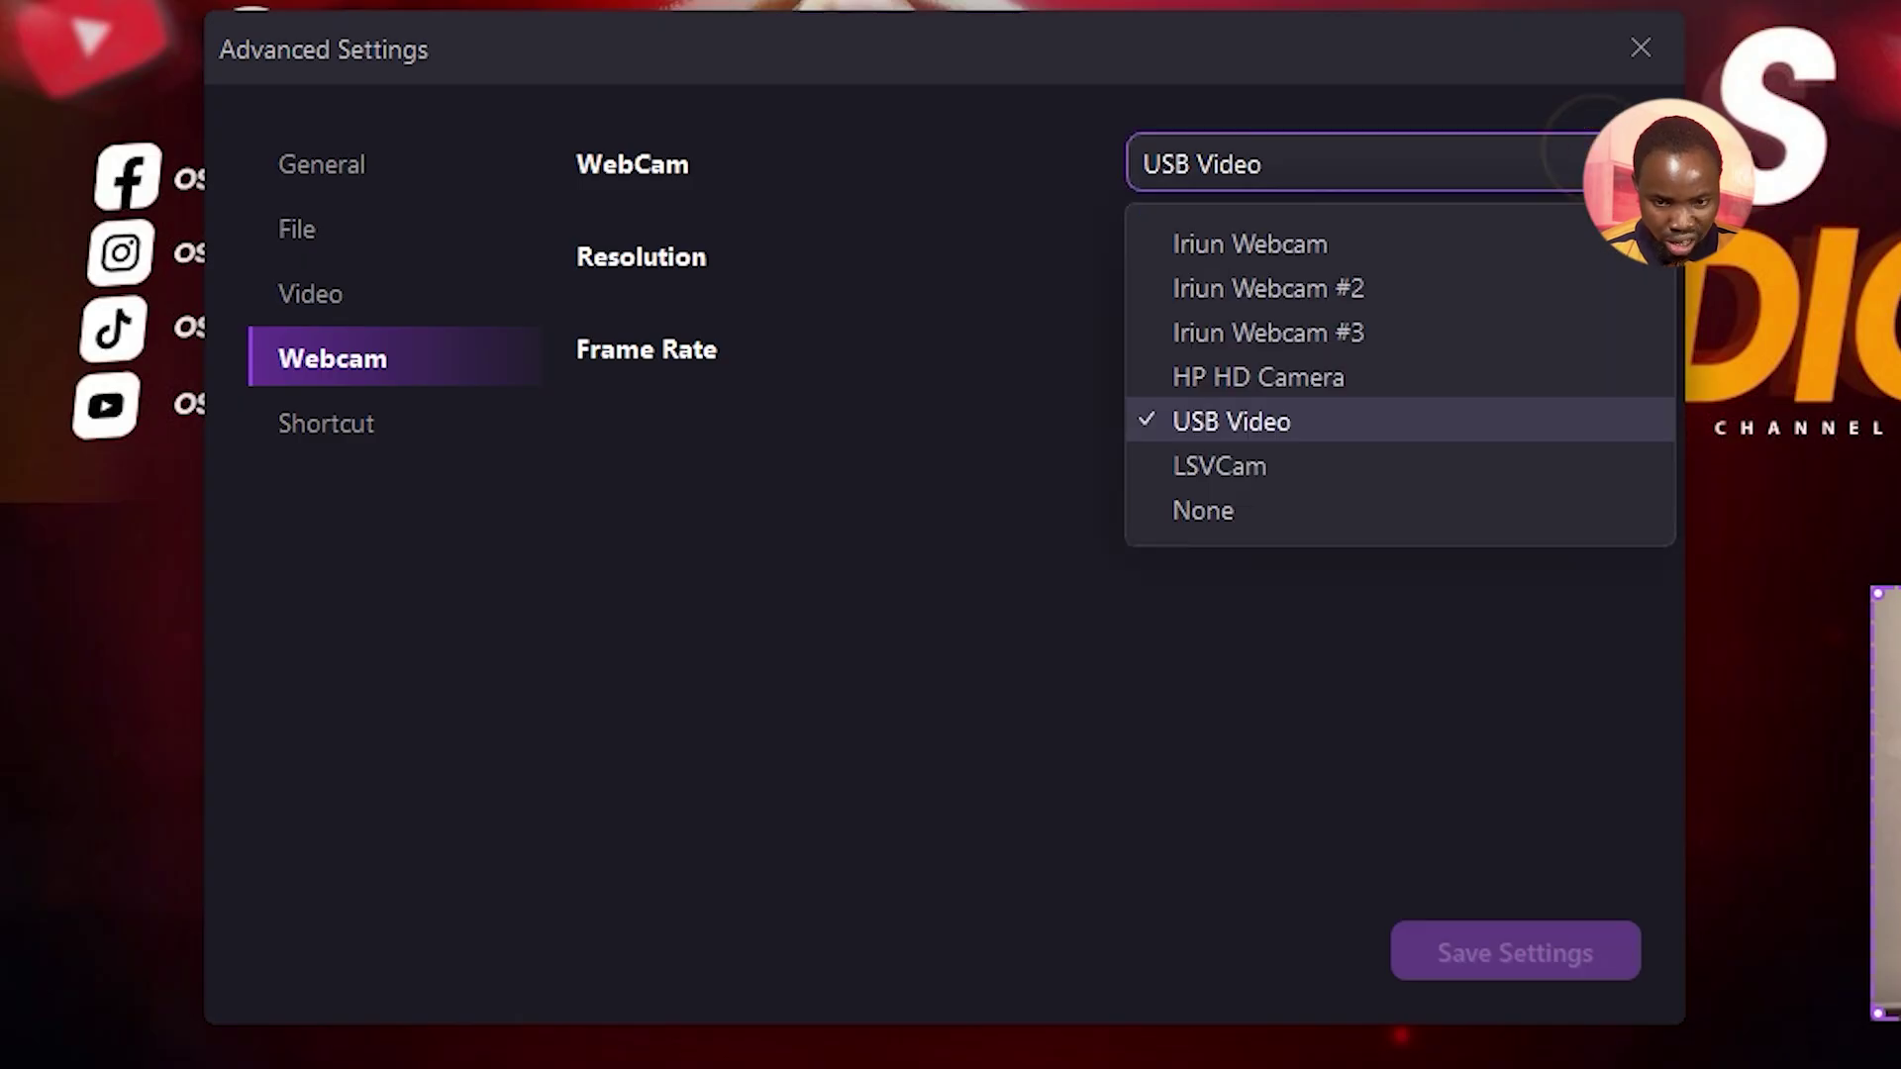
click(1255, 257)
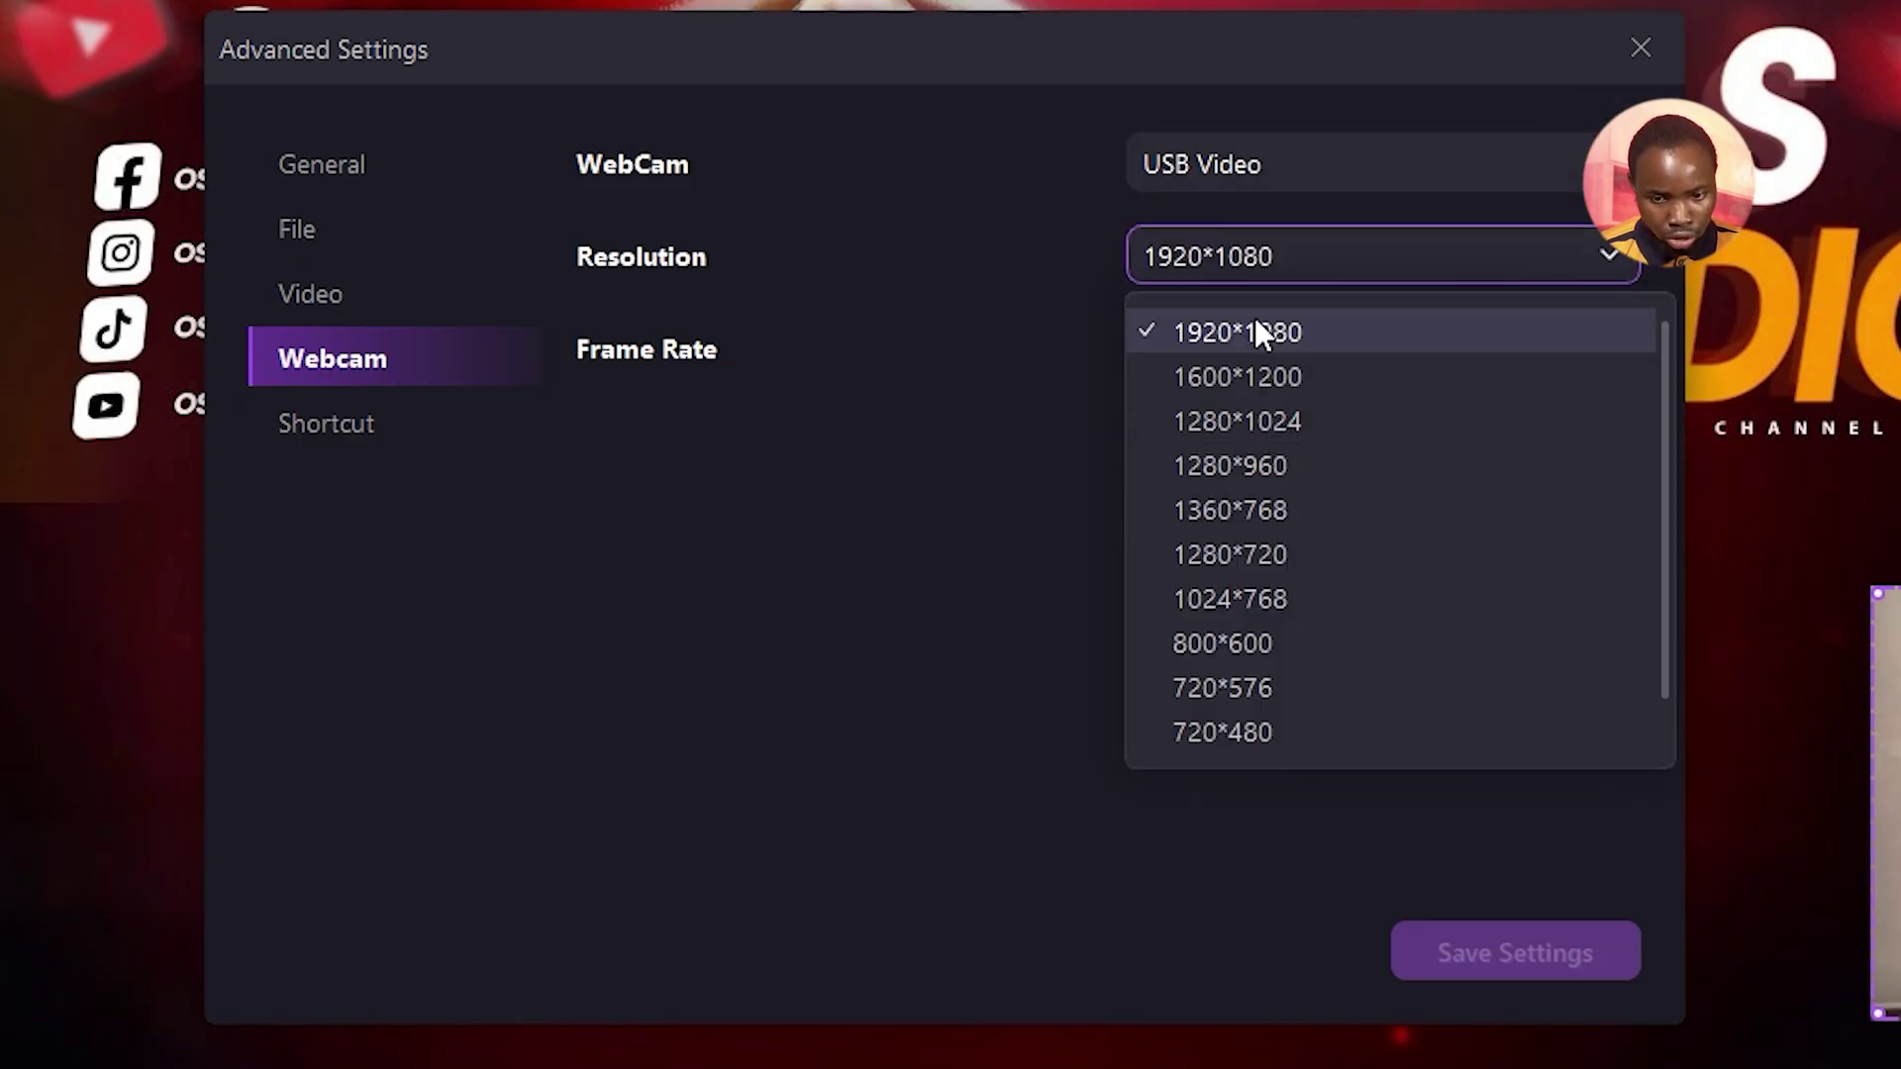
click(1255, 321)
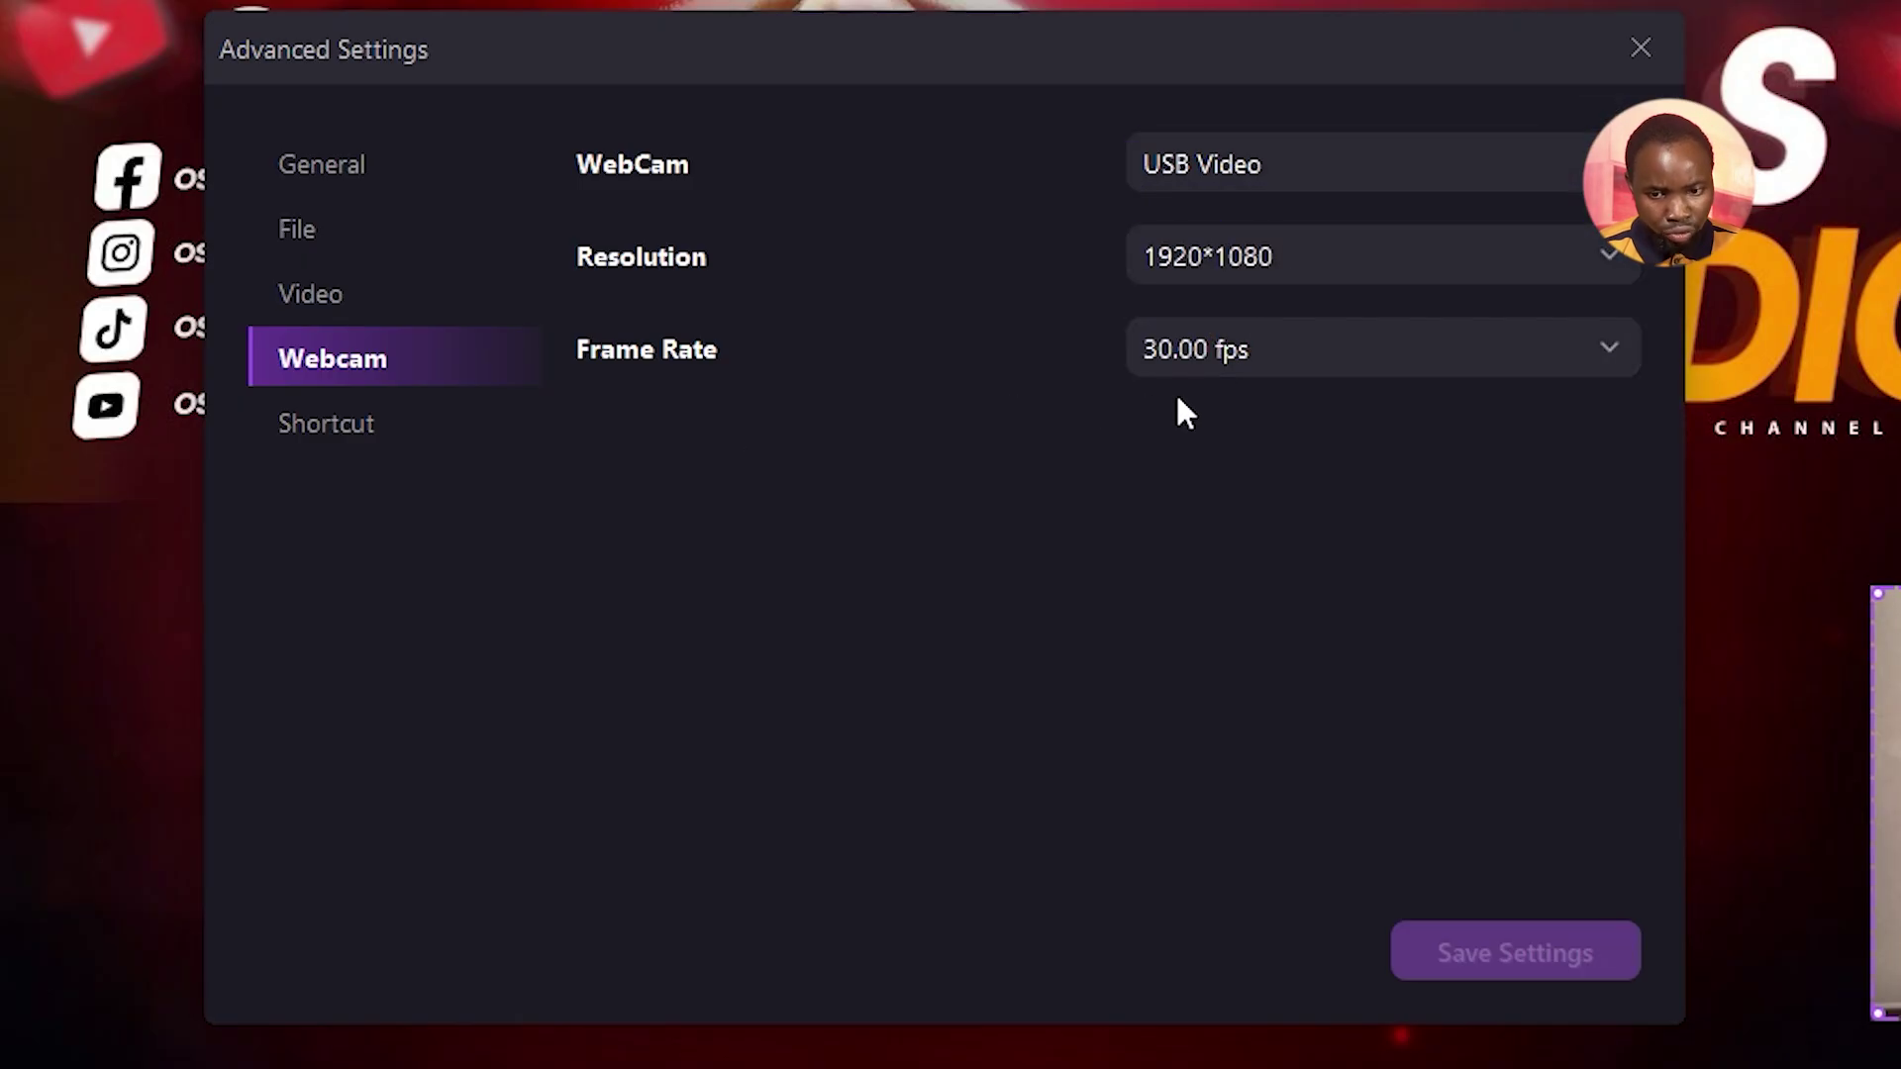
click(326, 414)
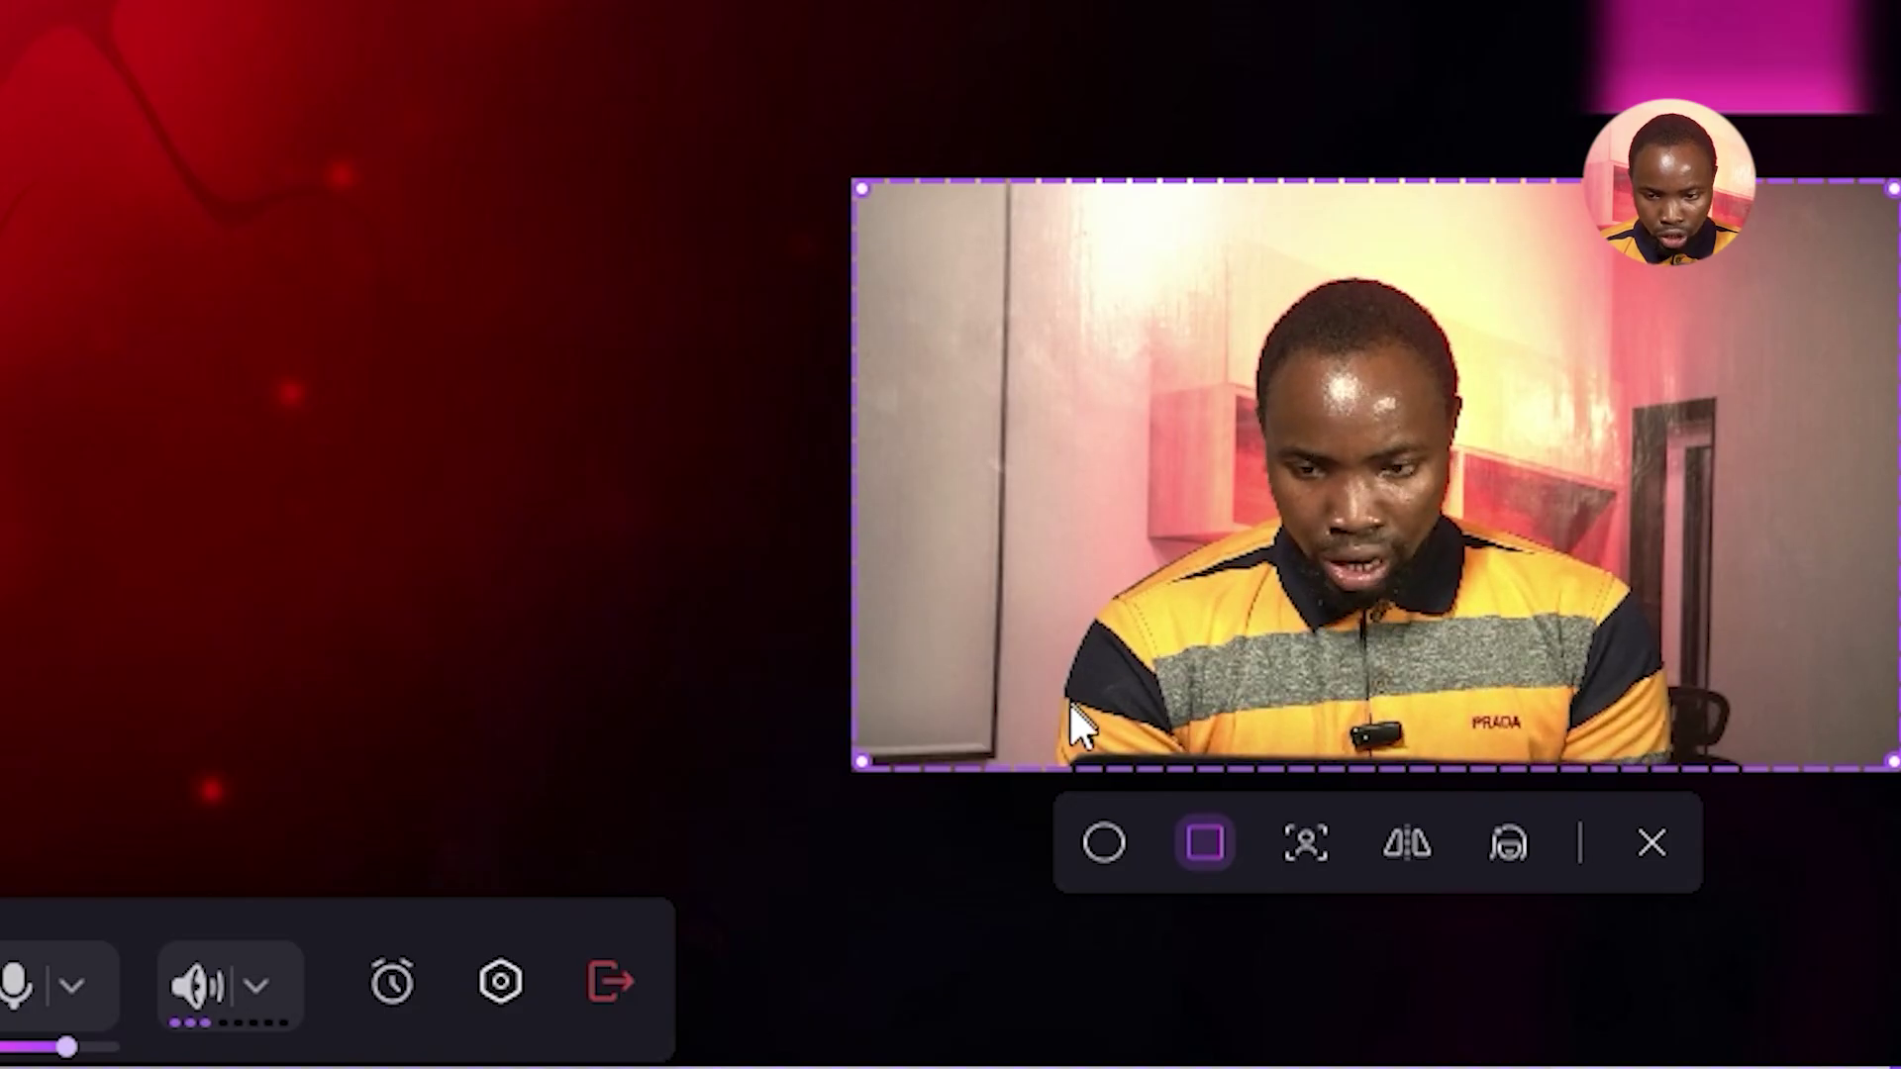
Try circle and rectangle webcam shapes, set a blurred room background, and flip the image.
click(1093, 833)
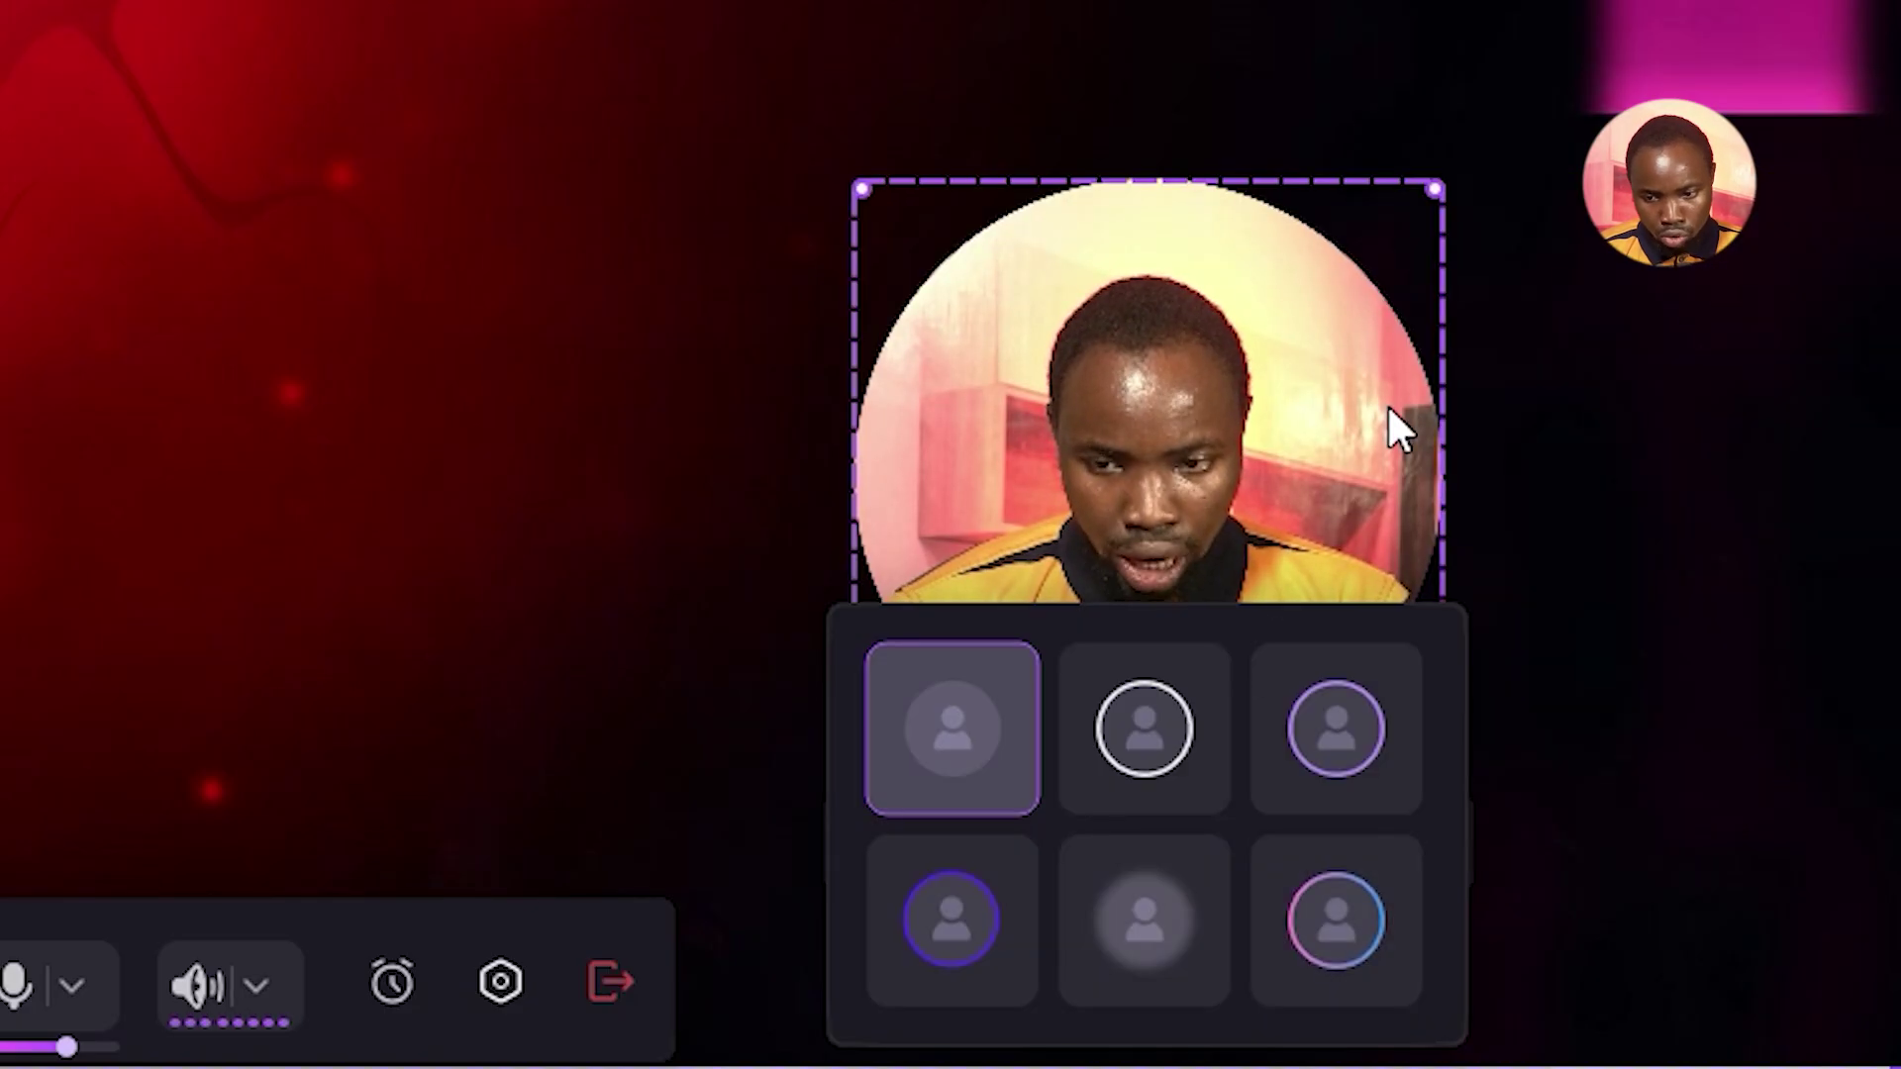
click(1356, 921)
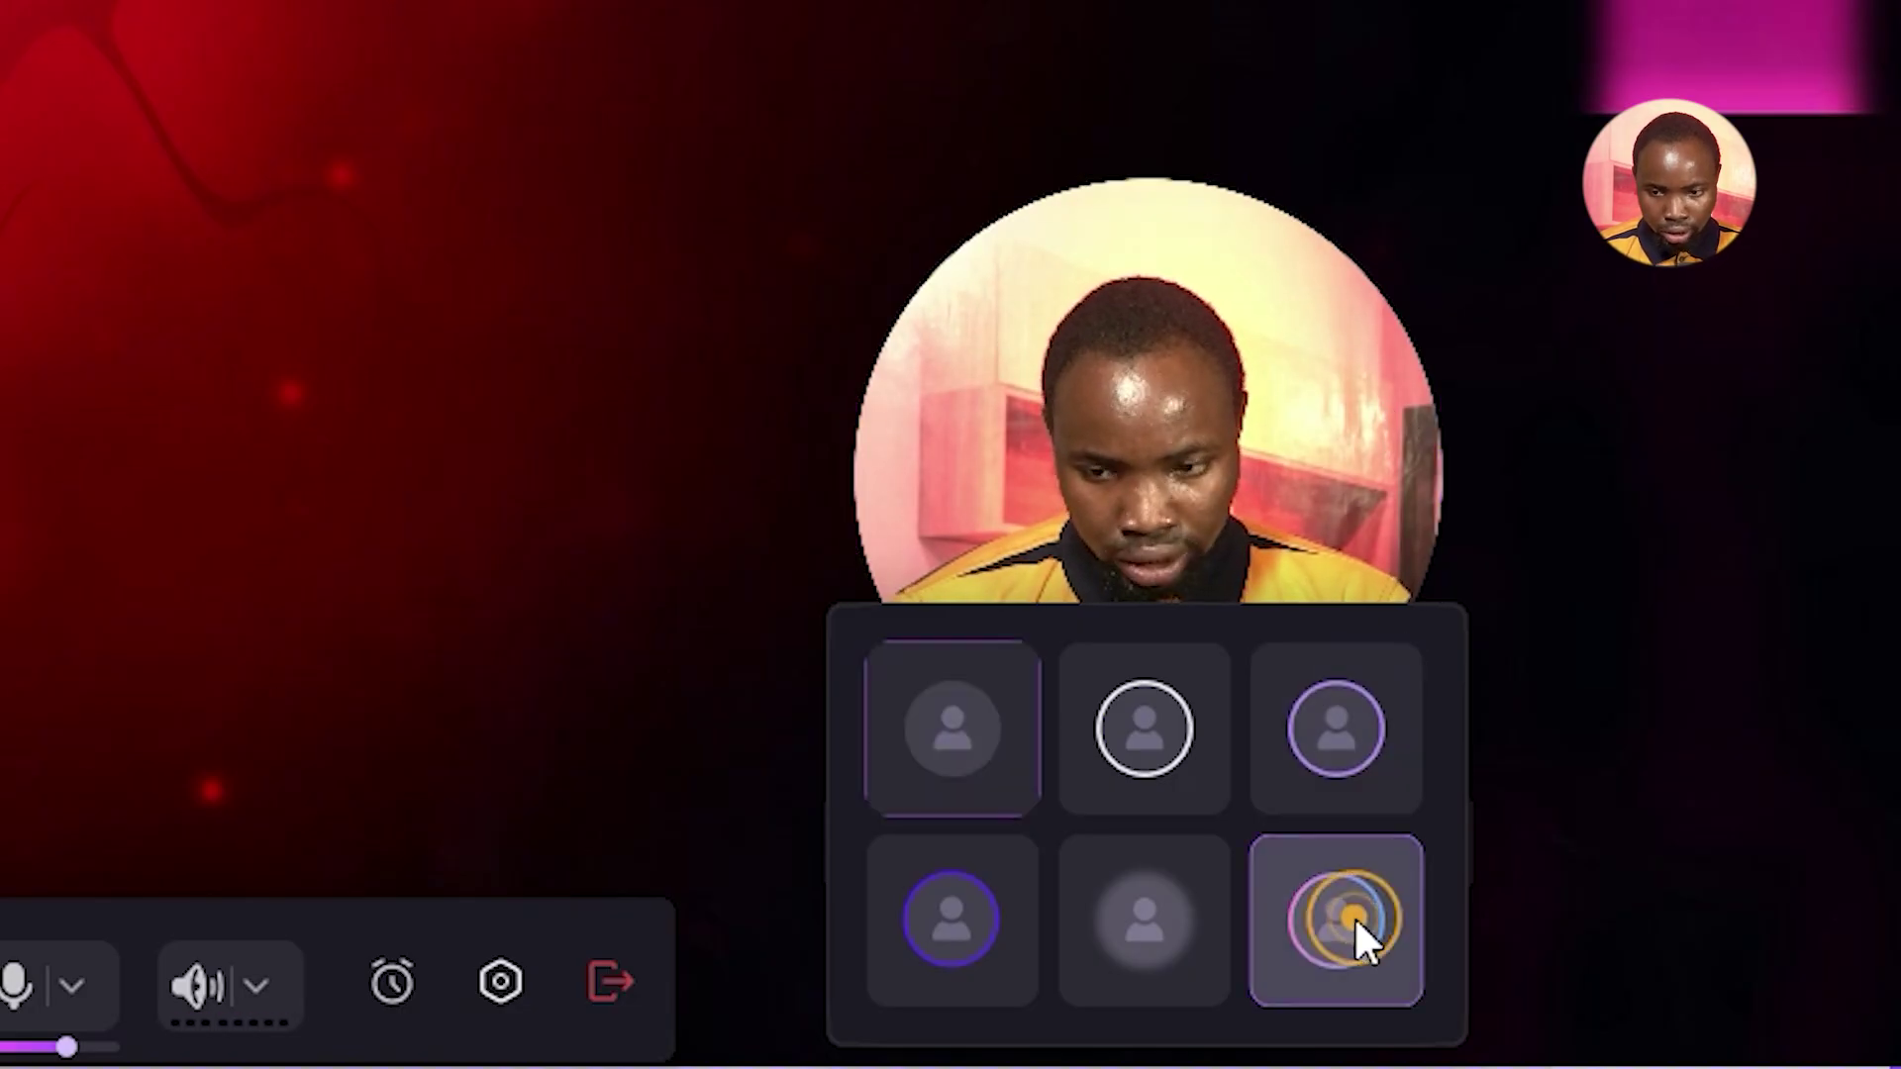
click(1207, 842)
click(1295, 833)
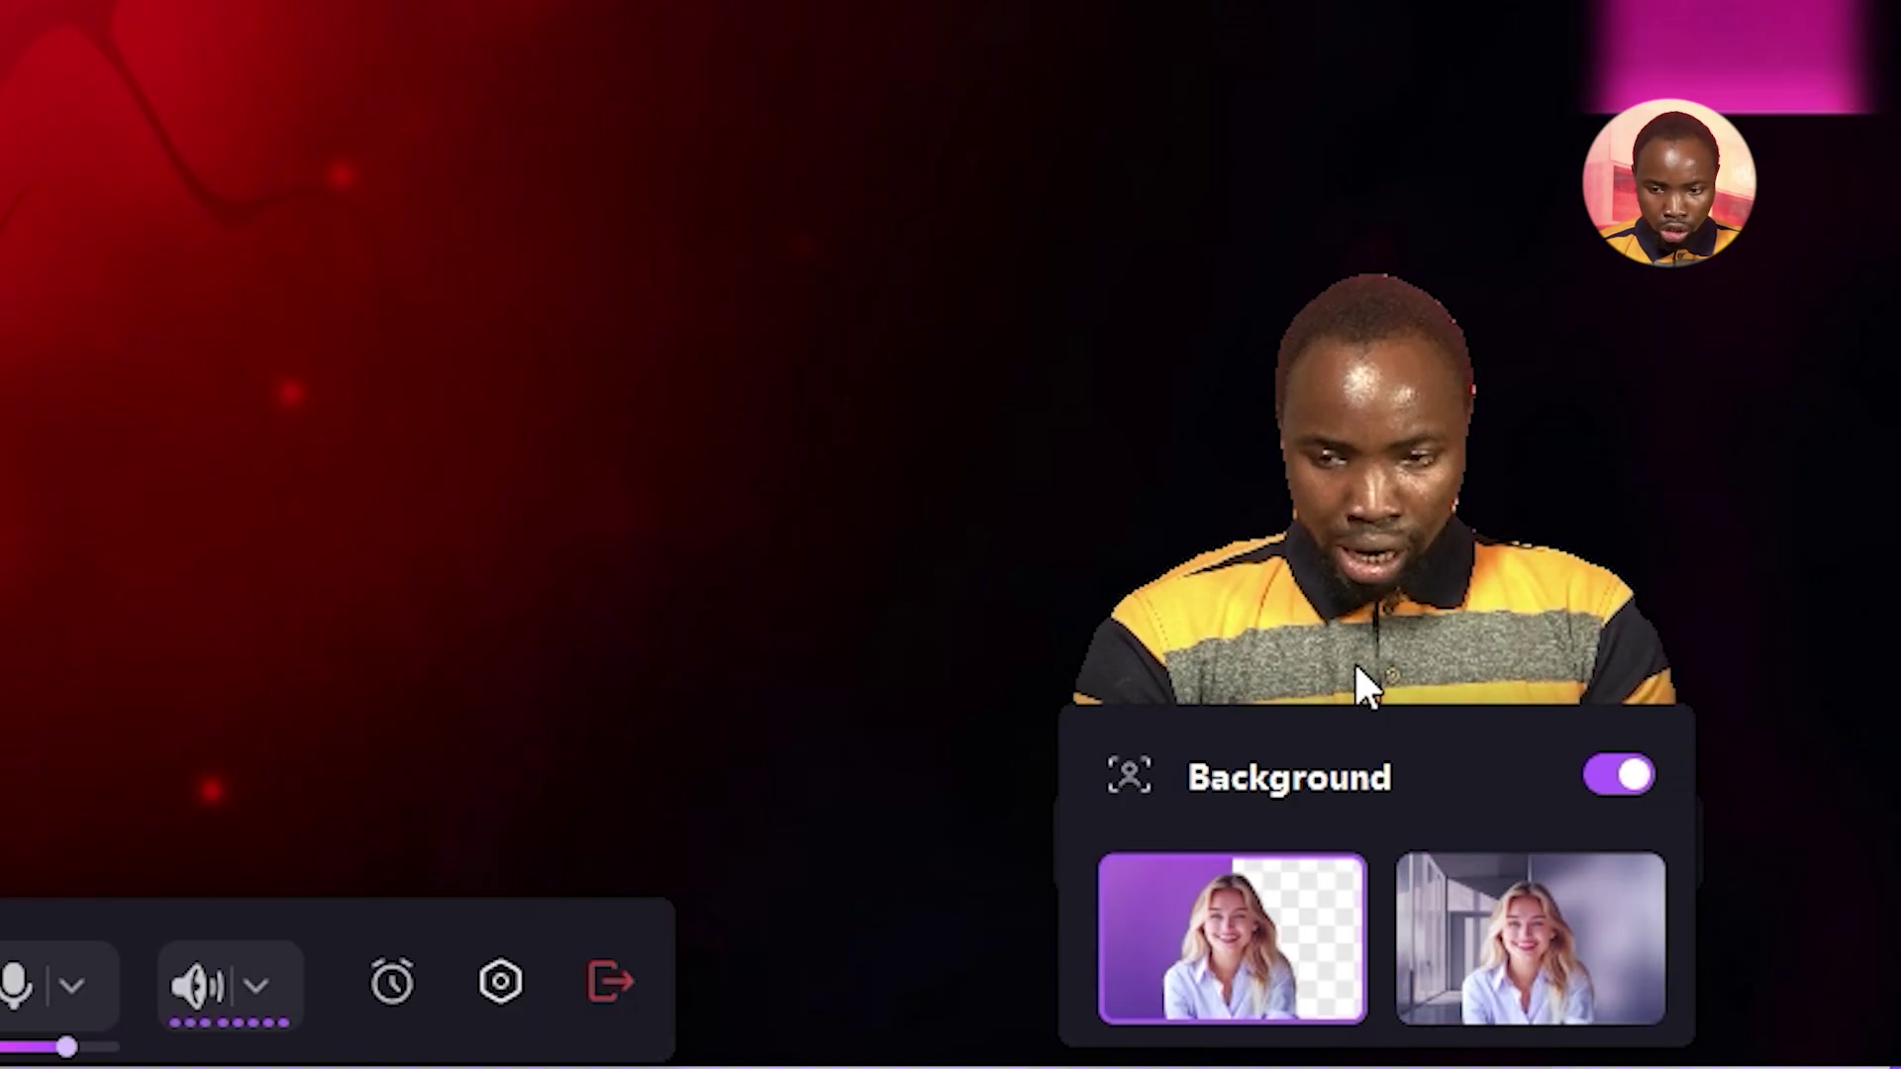
click(1477, 936)
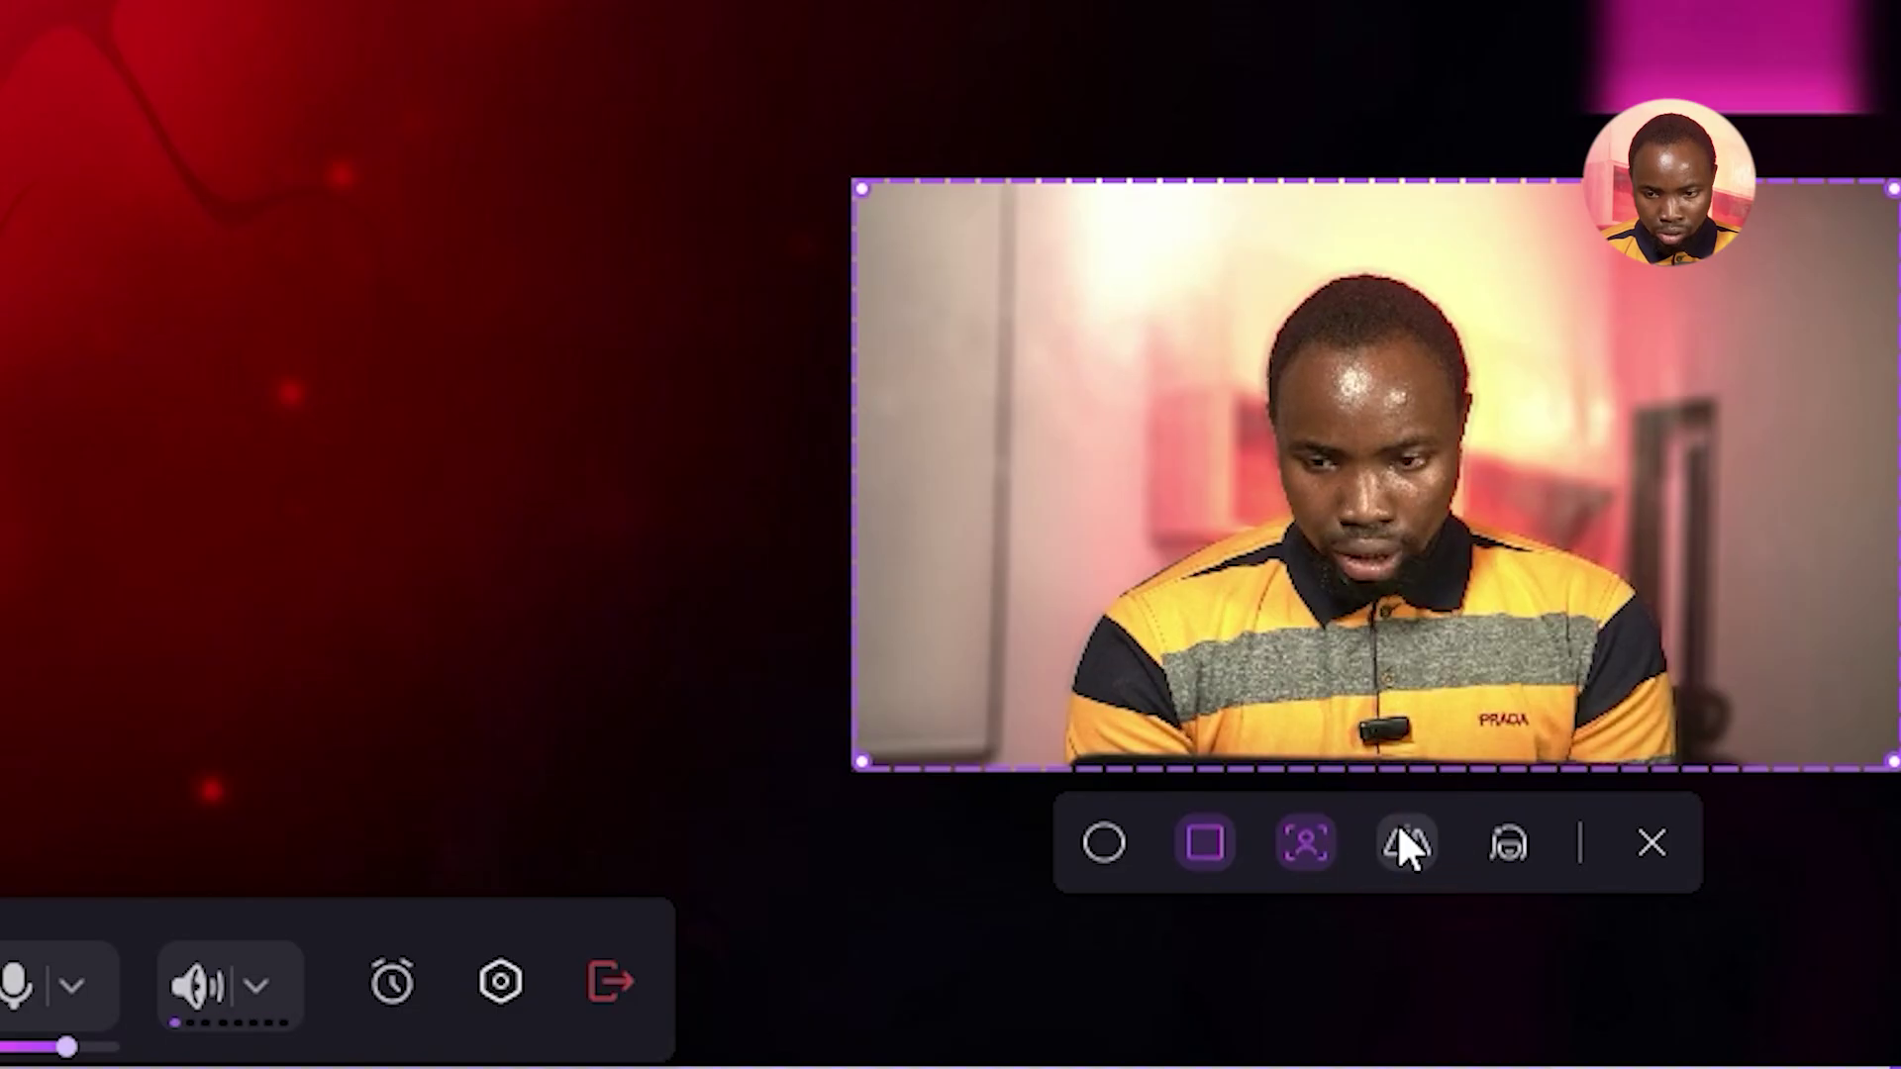
click(1399, 827)
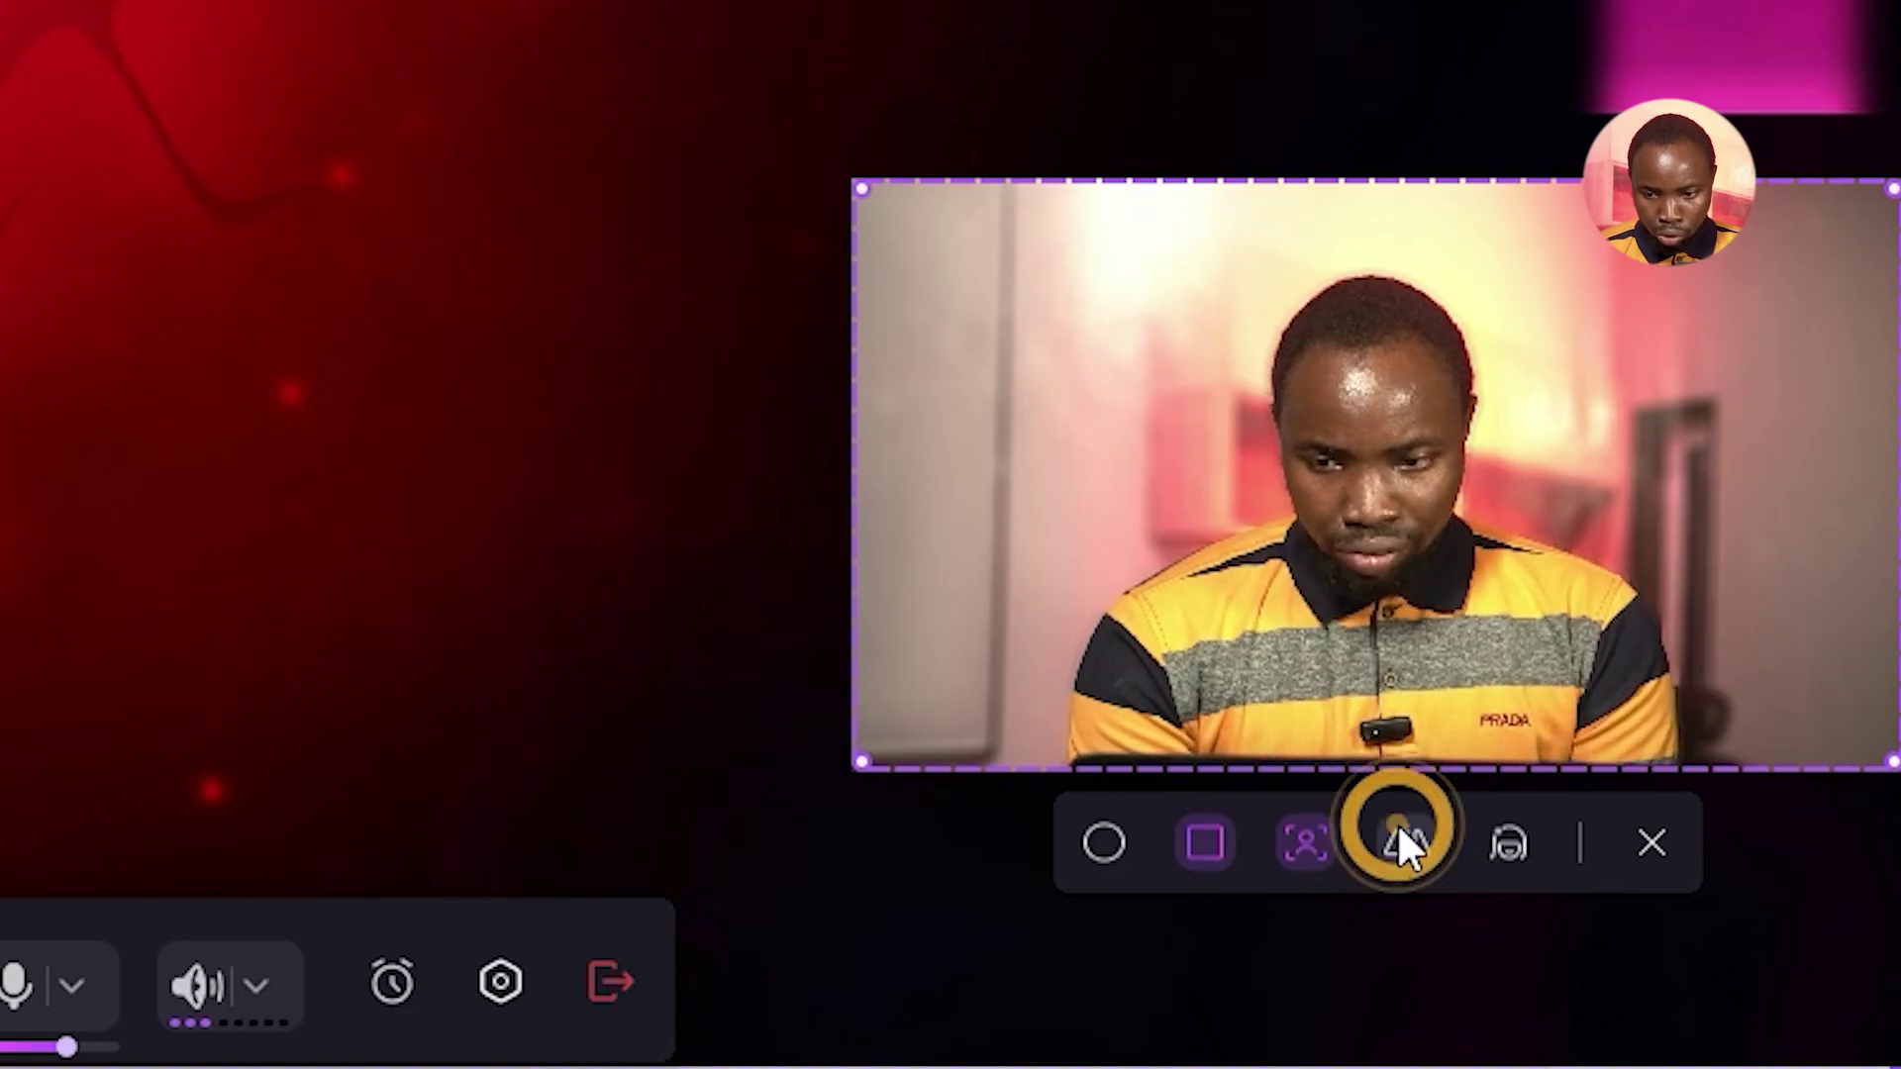
Check the AI Beauty Filter and Scheduled Recording options, then start recording.
click(1515, 849)
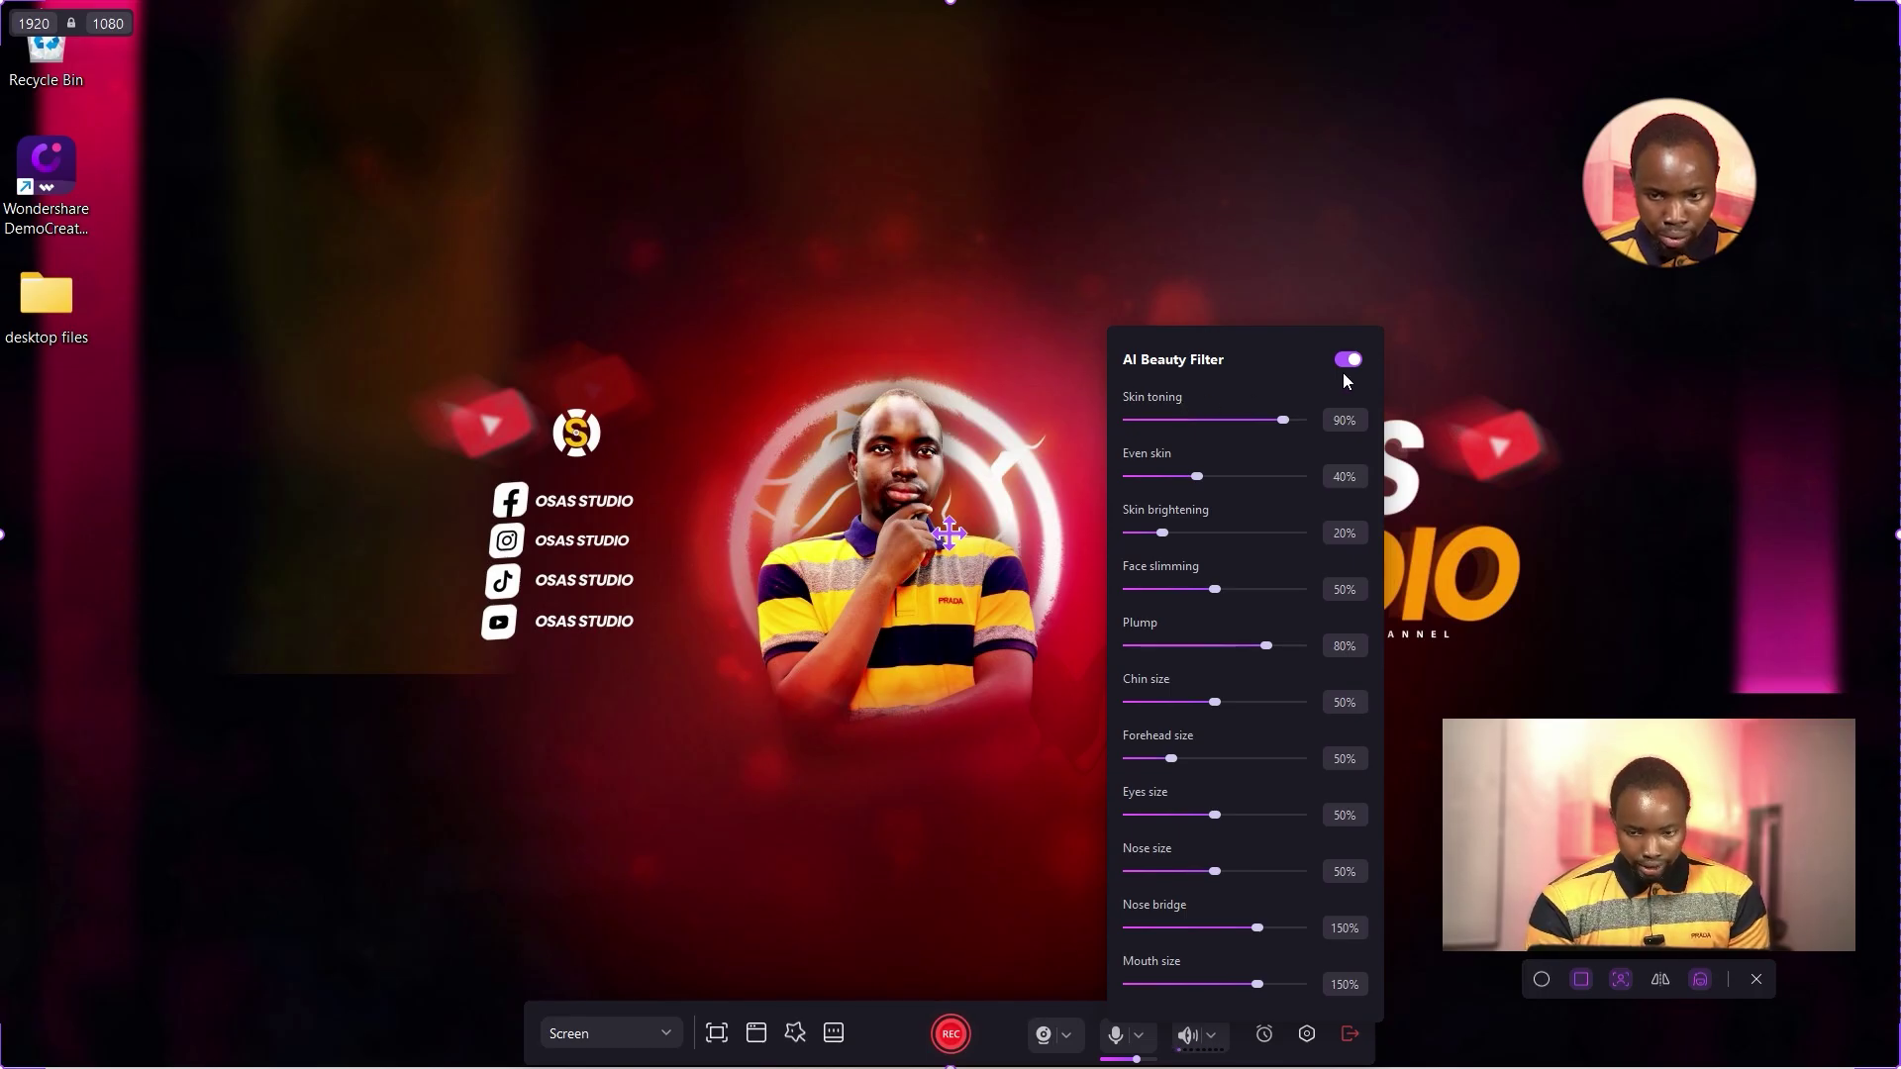
click(1309, 859)
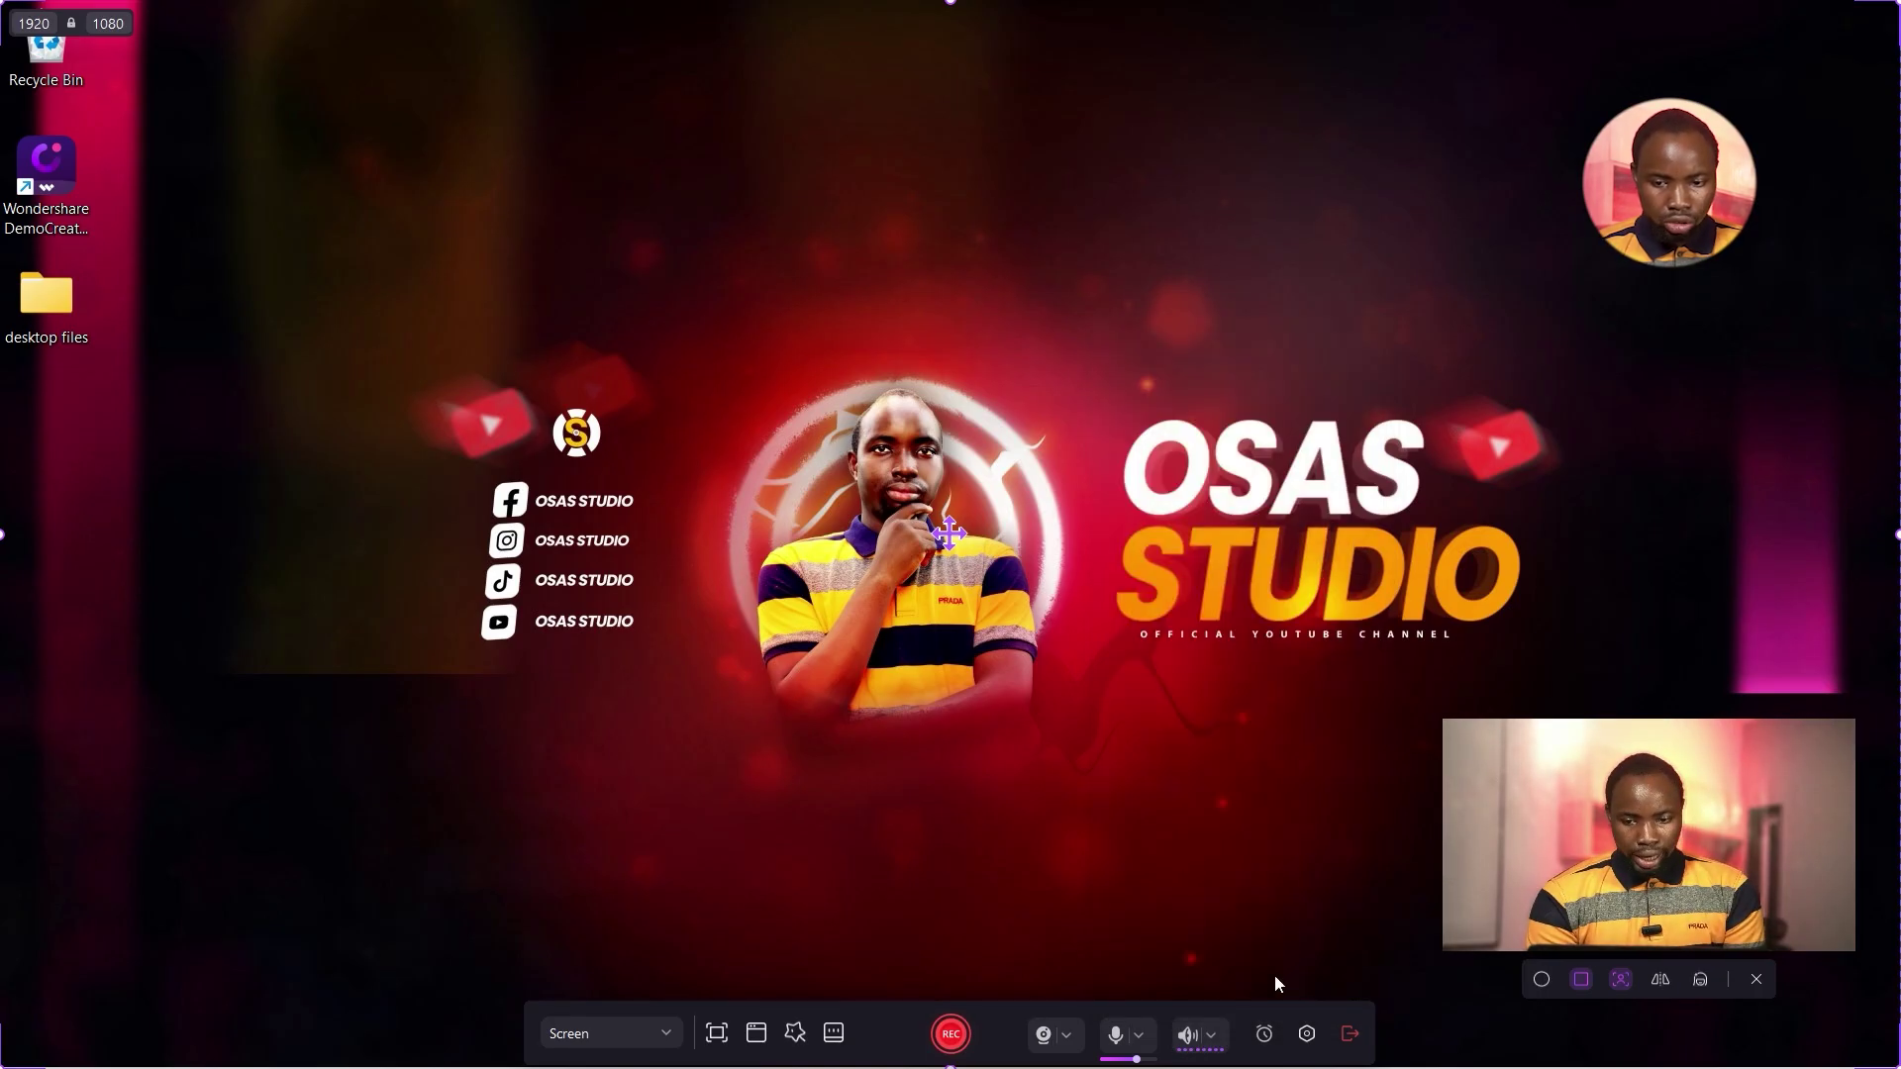
click(1264, 1034)
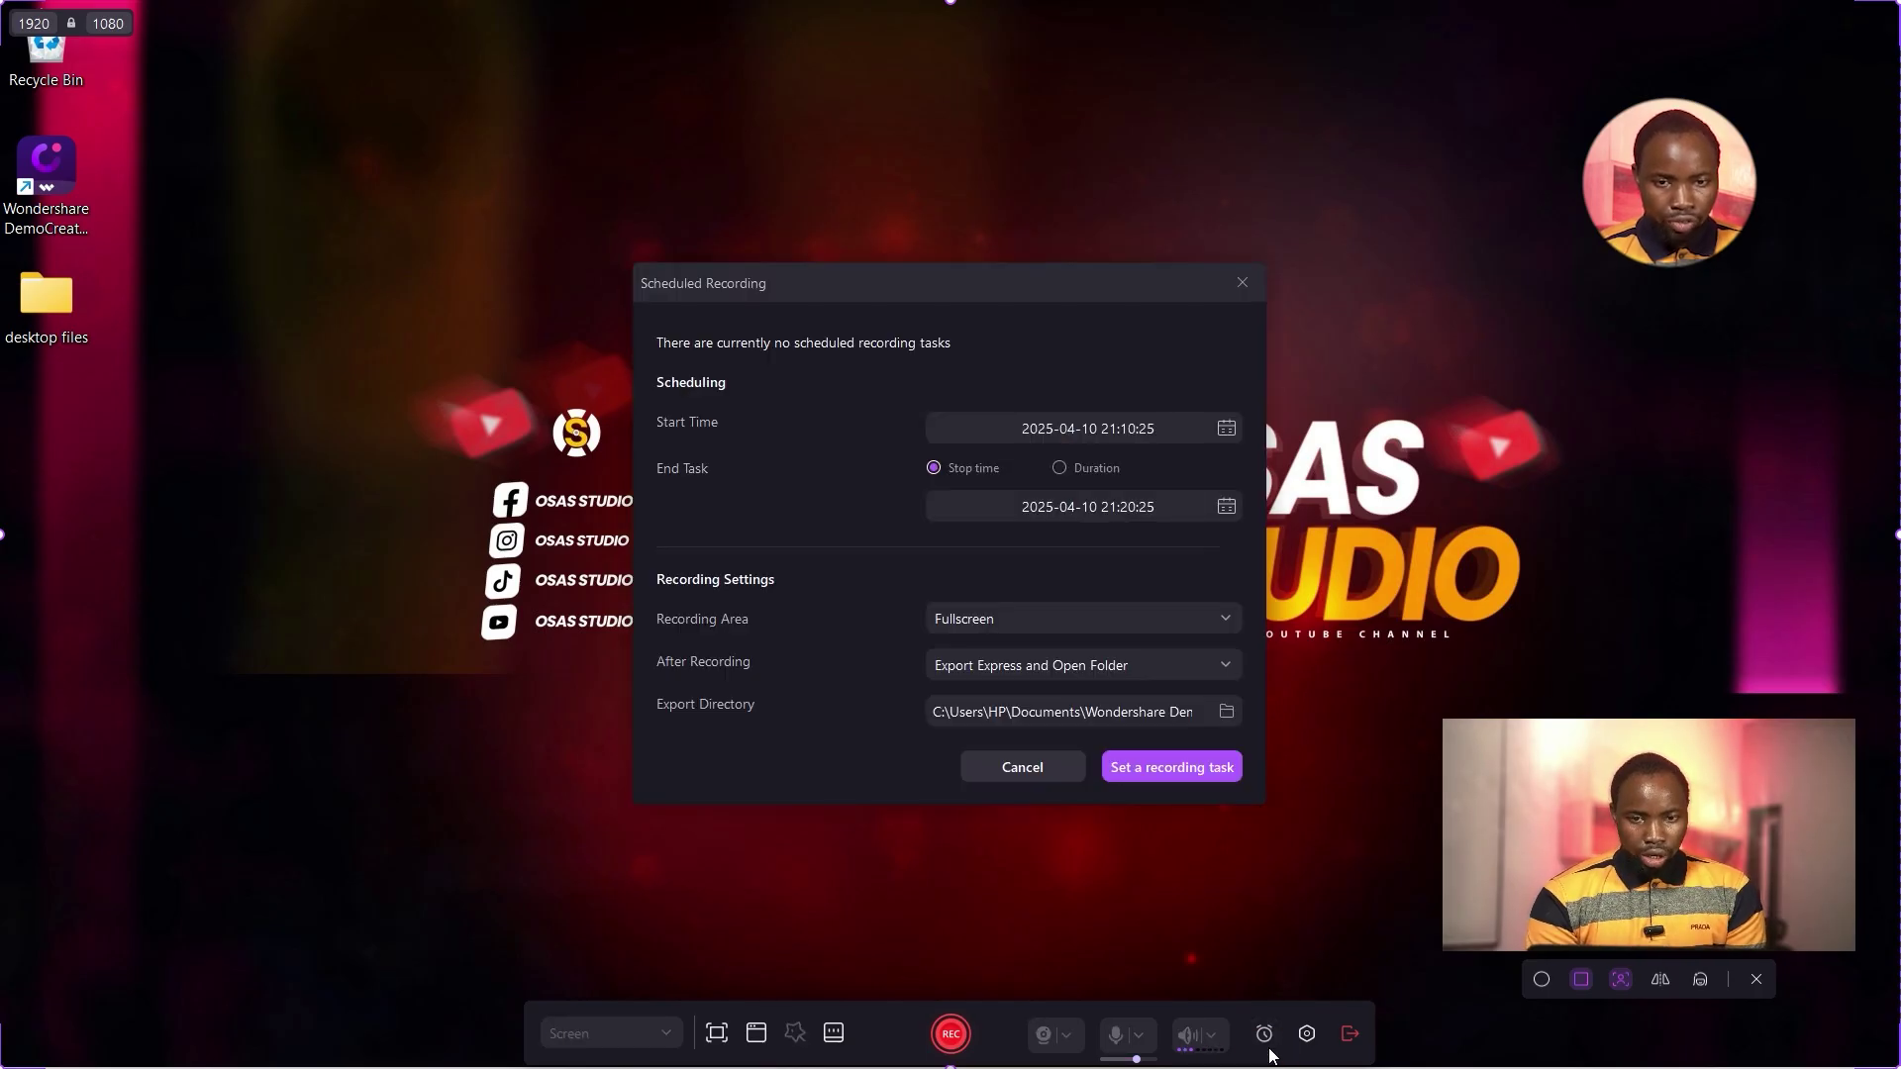
key(Escape)
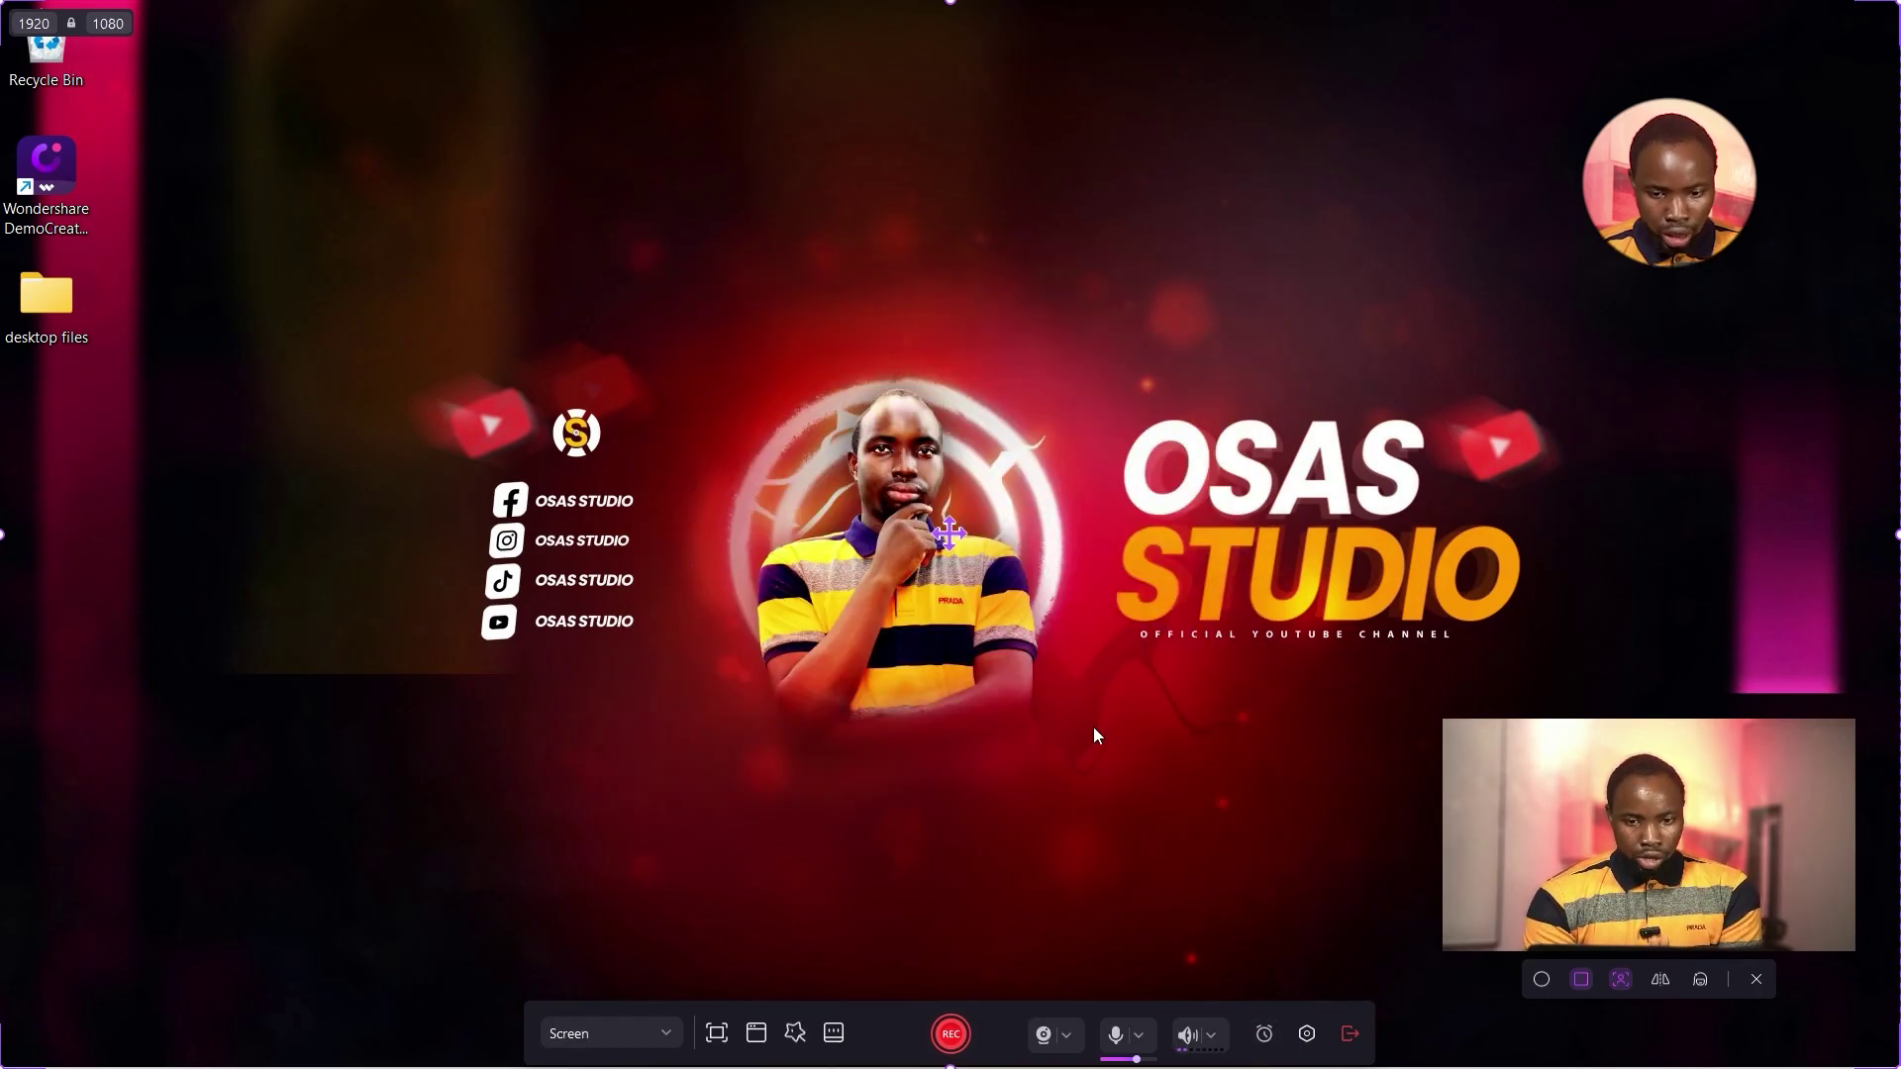
click(951, 1033)
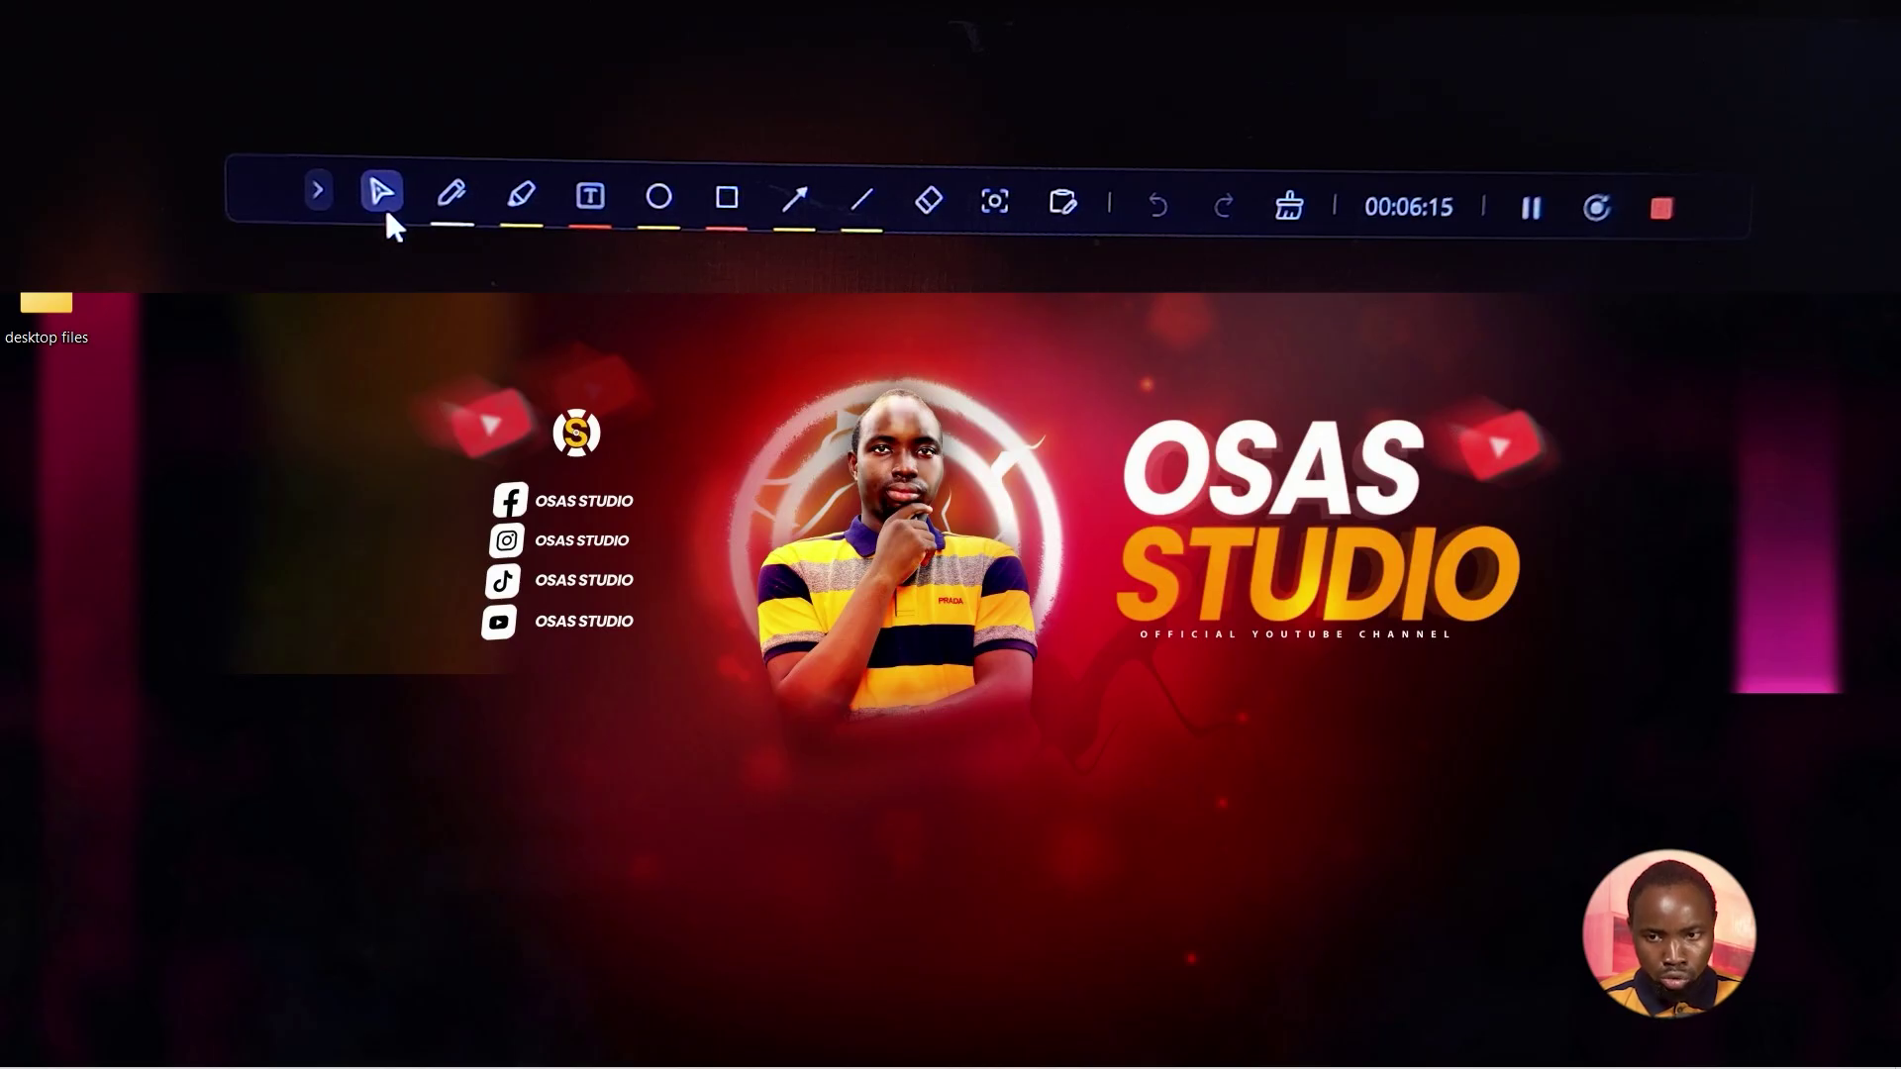
Draw freehand pen strokes on the banner, then erase them.
click(448, 202)
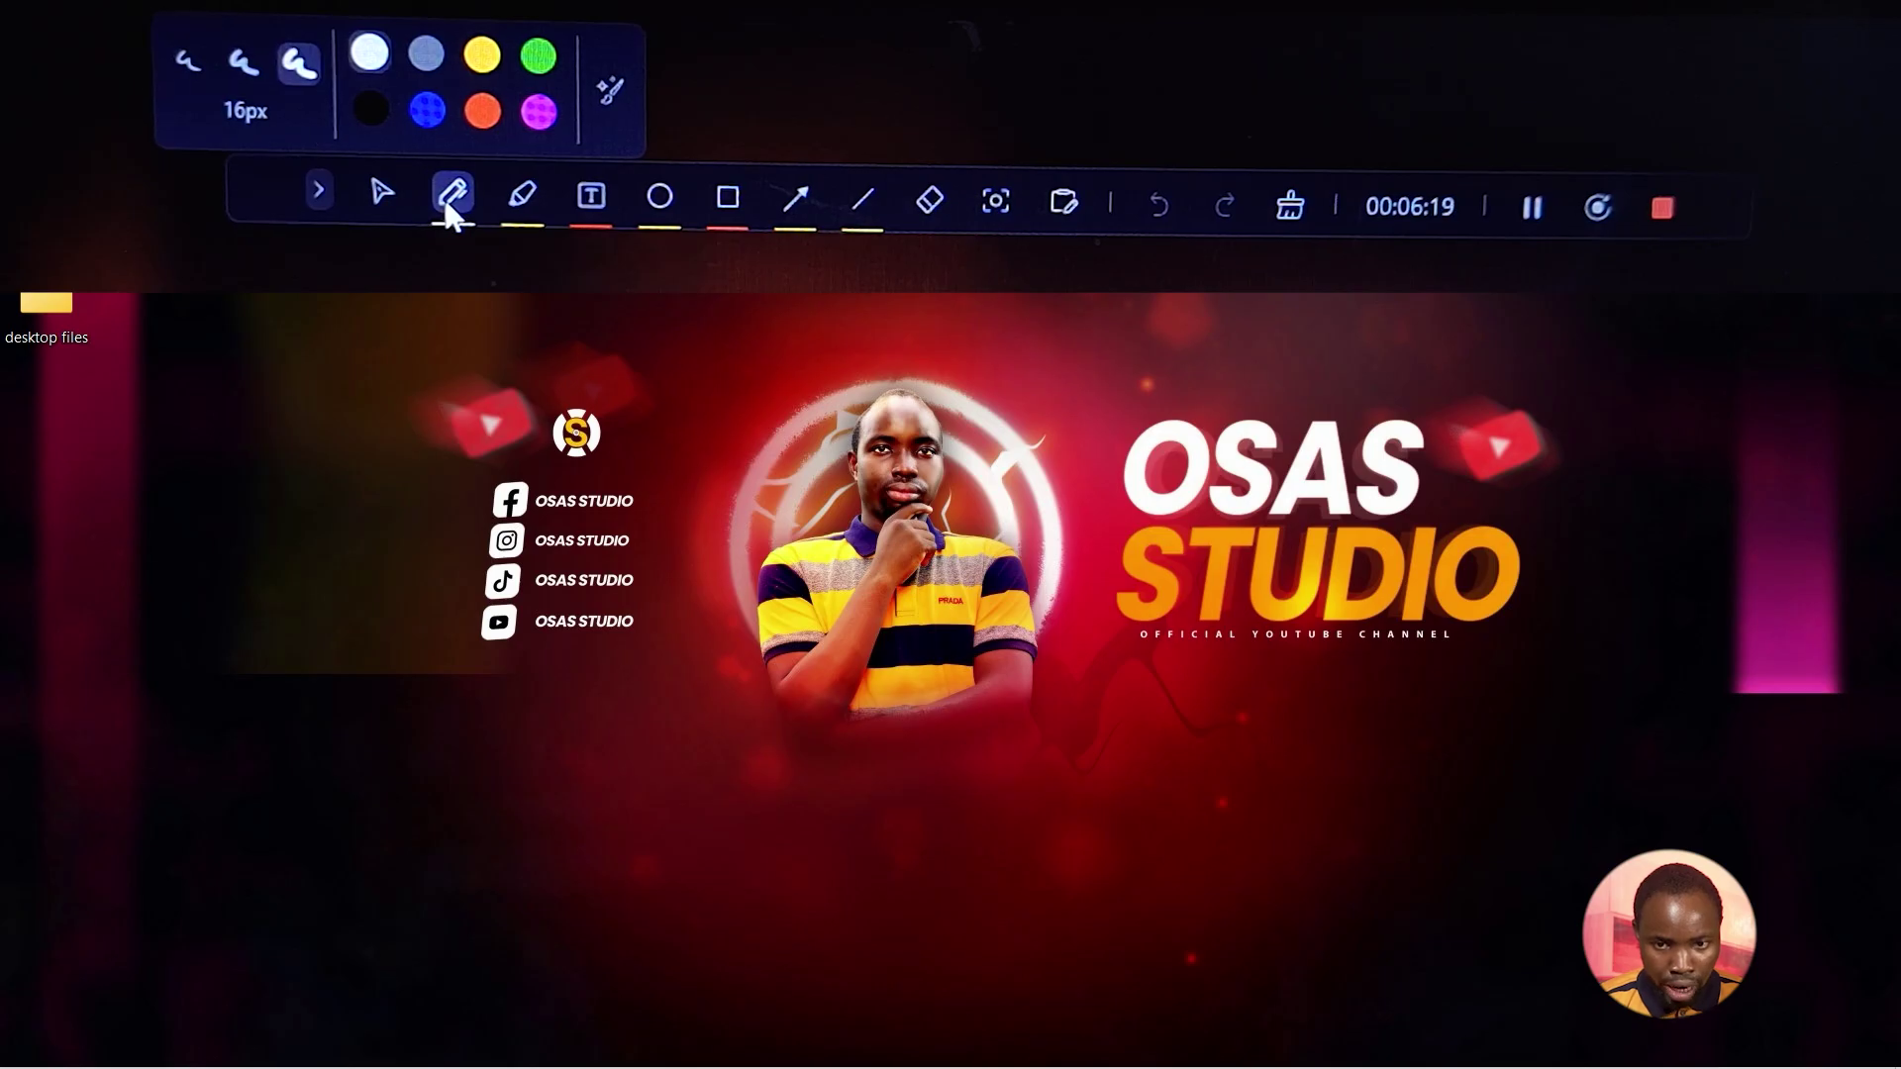
mouse_move(442, 658)
mouse_down()
mouse_move(485, 671)
mouse_move(444, 661)
mouse_up()
mouse_move(840, 764)
mouse_down()
mouse_move(1044, 772)
mouse_move(841, 767)
mouse_up()
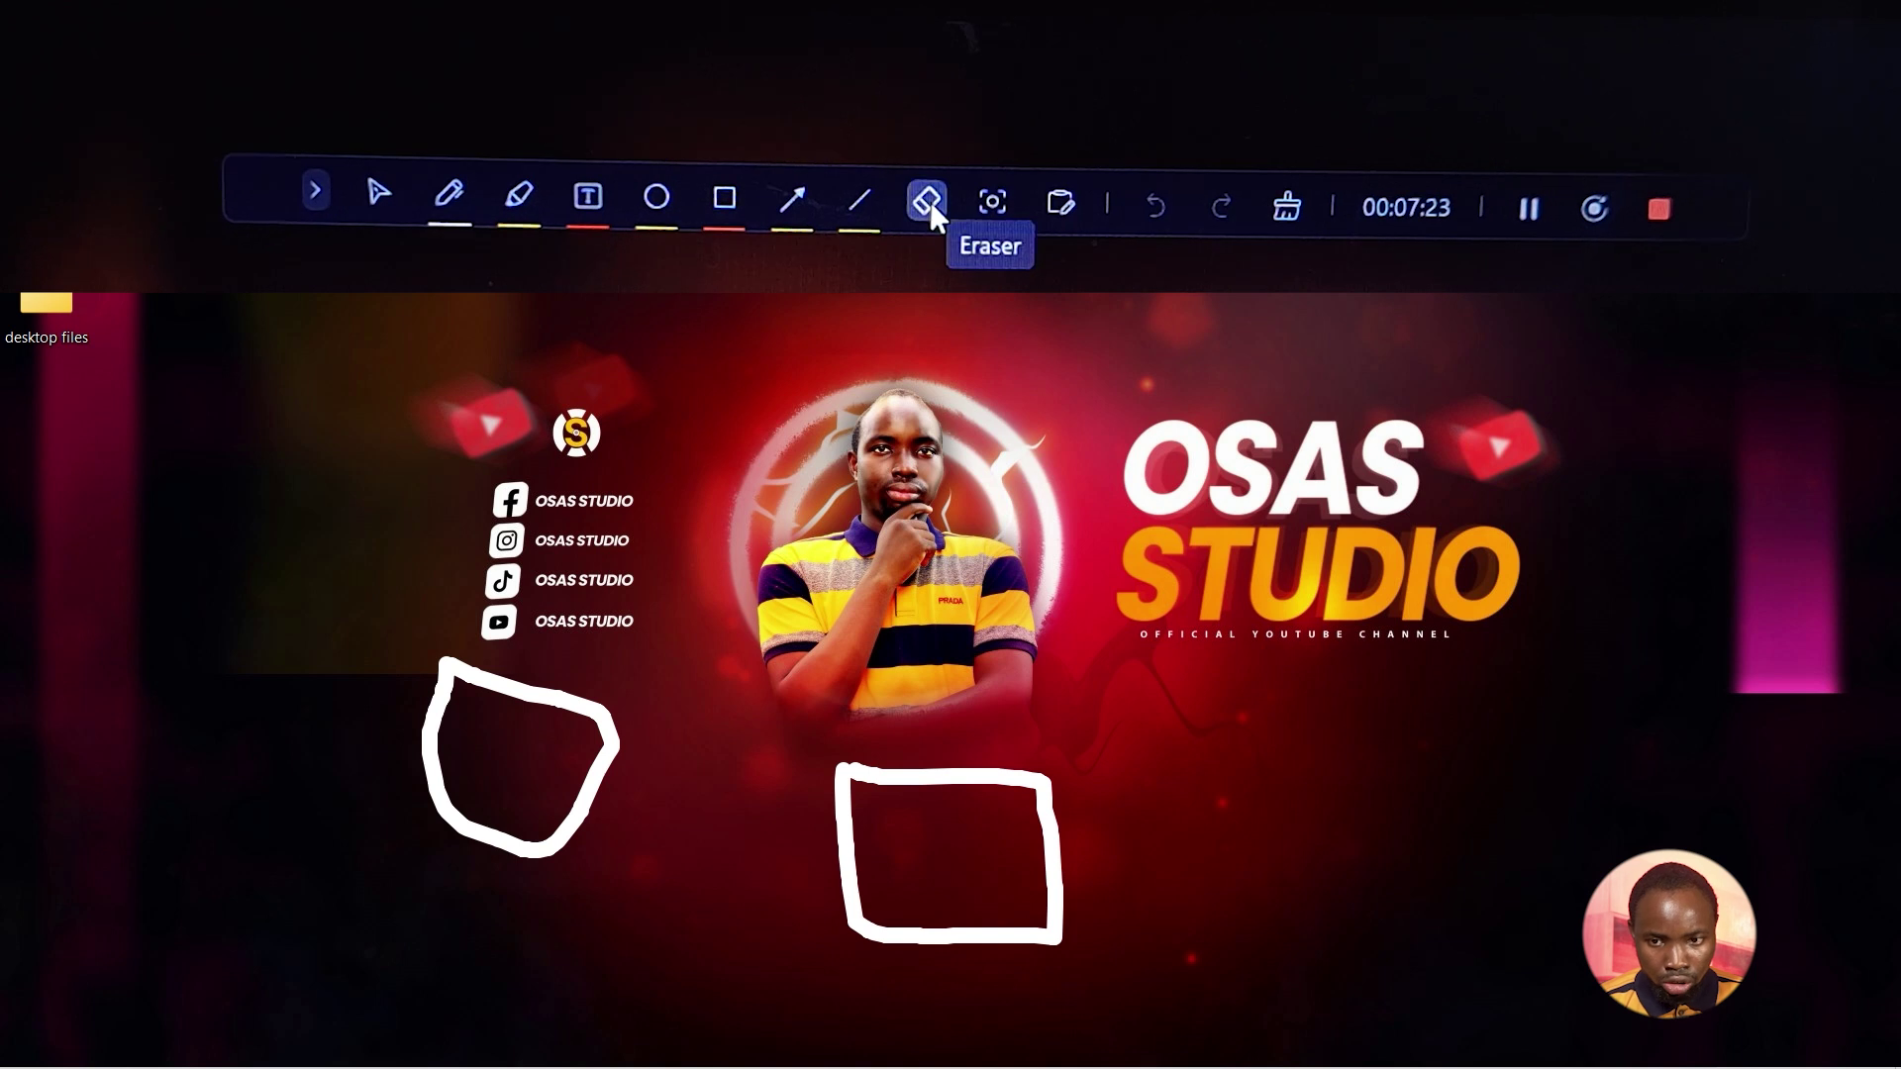
click(930, 202)
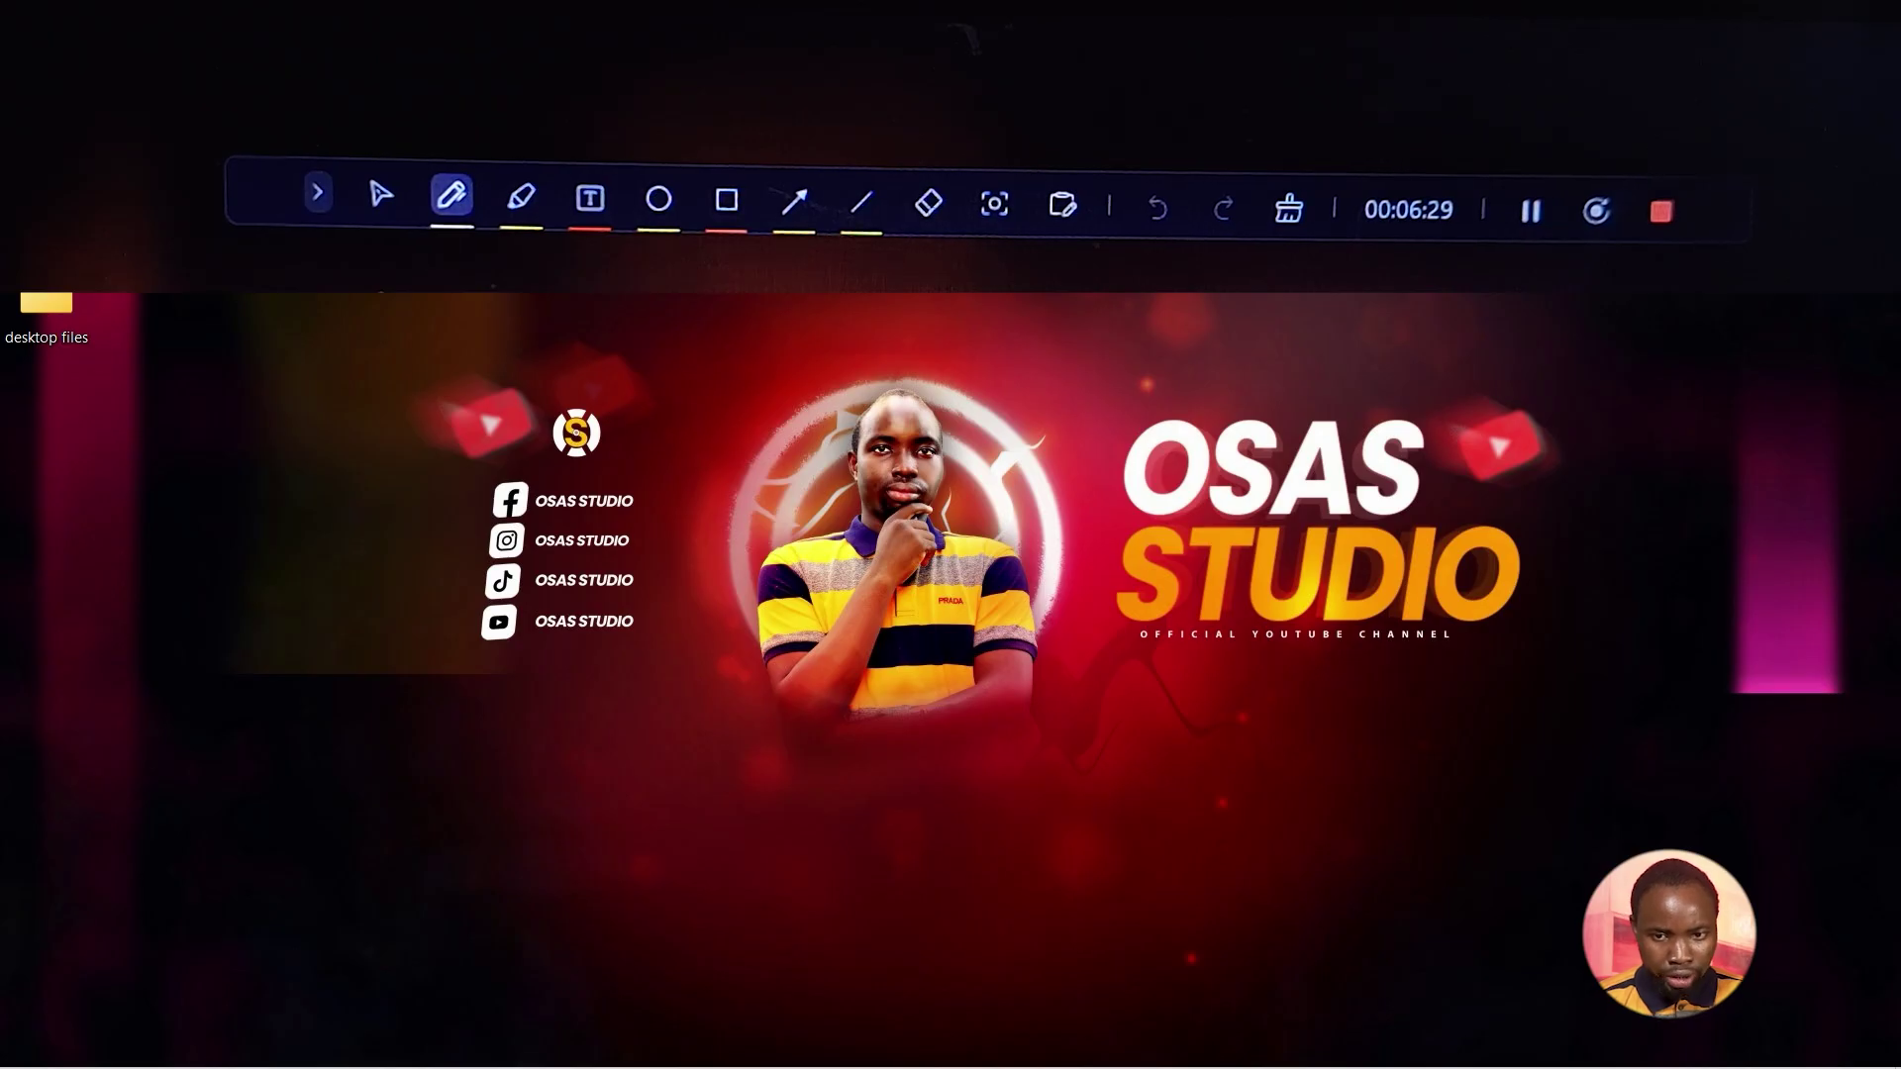
Add the text 'MEDIA' below the social icons.
click(535, 210)
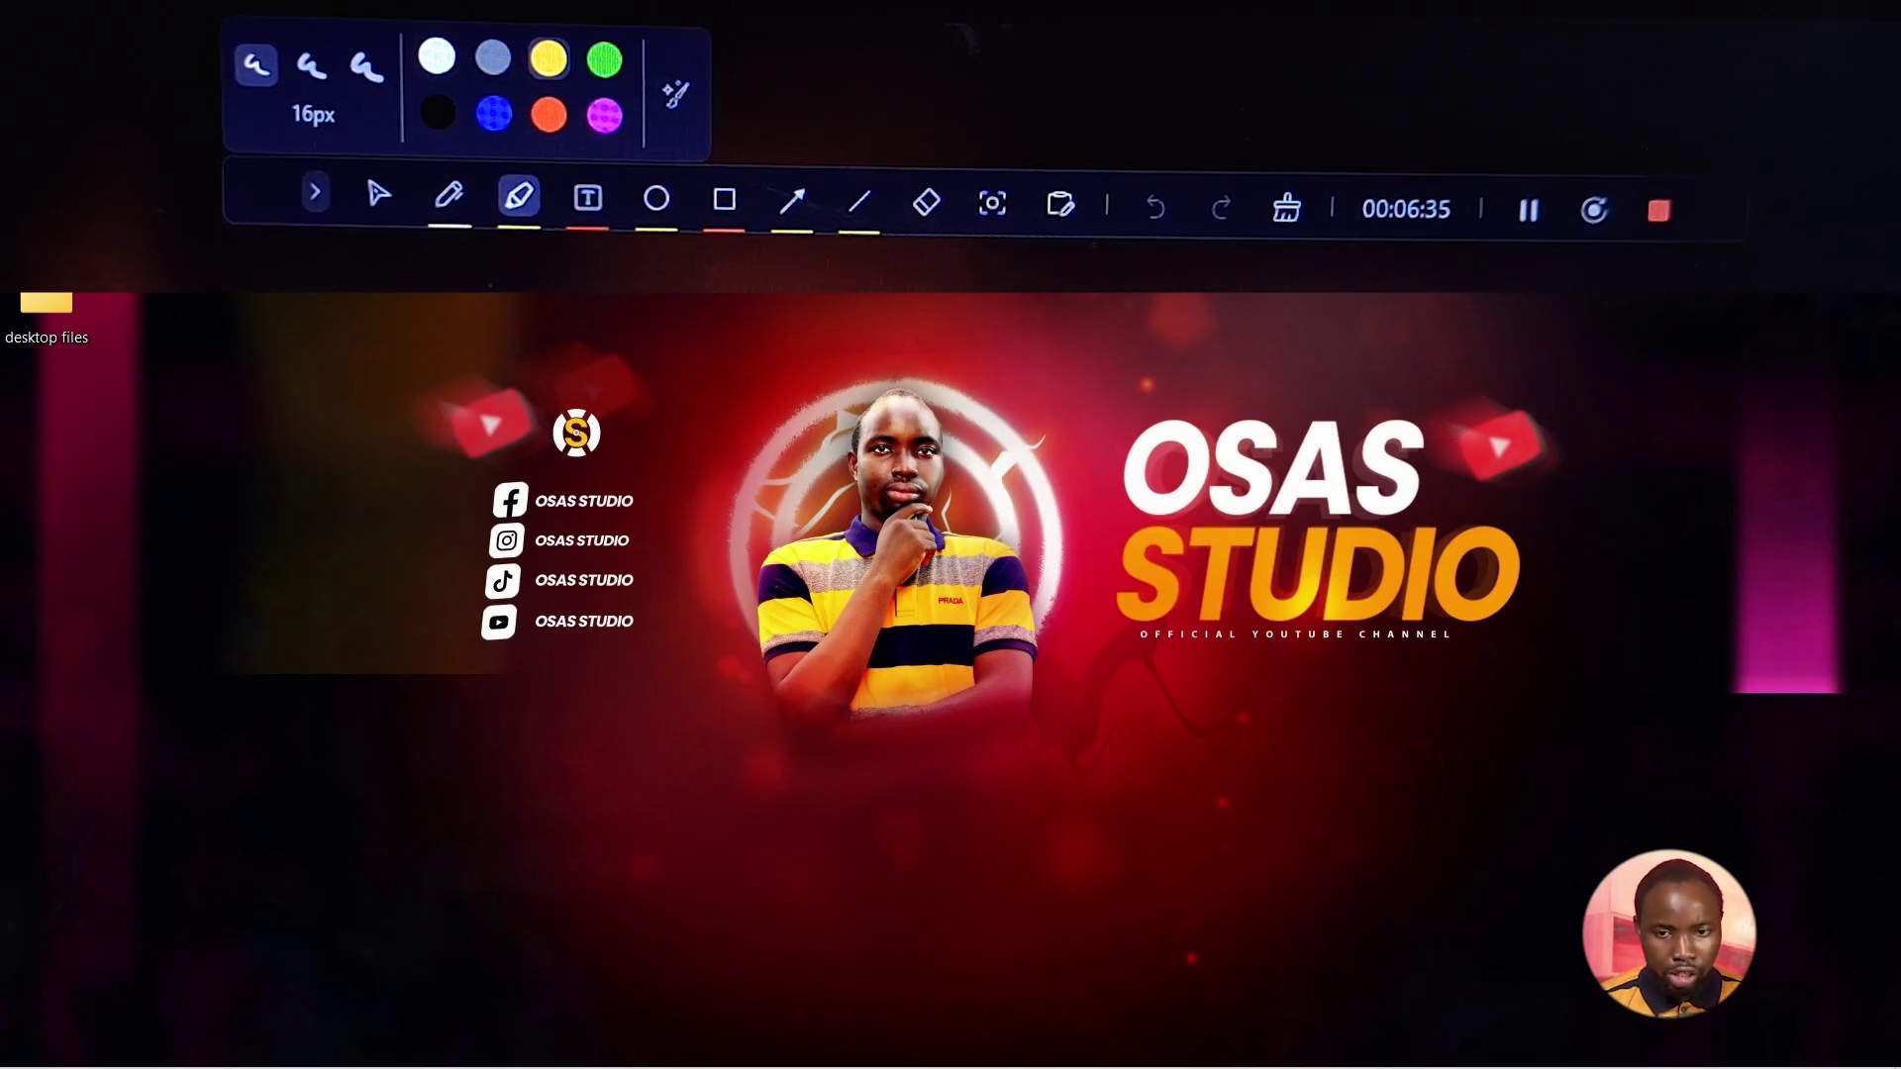
click(592, 199)
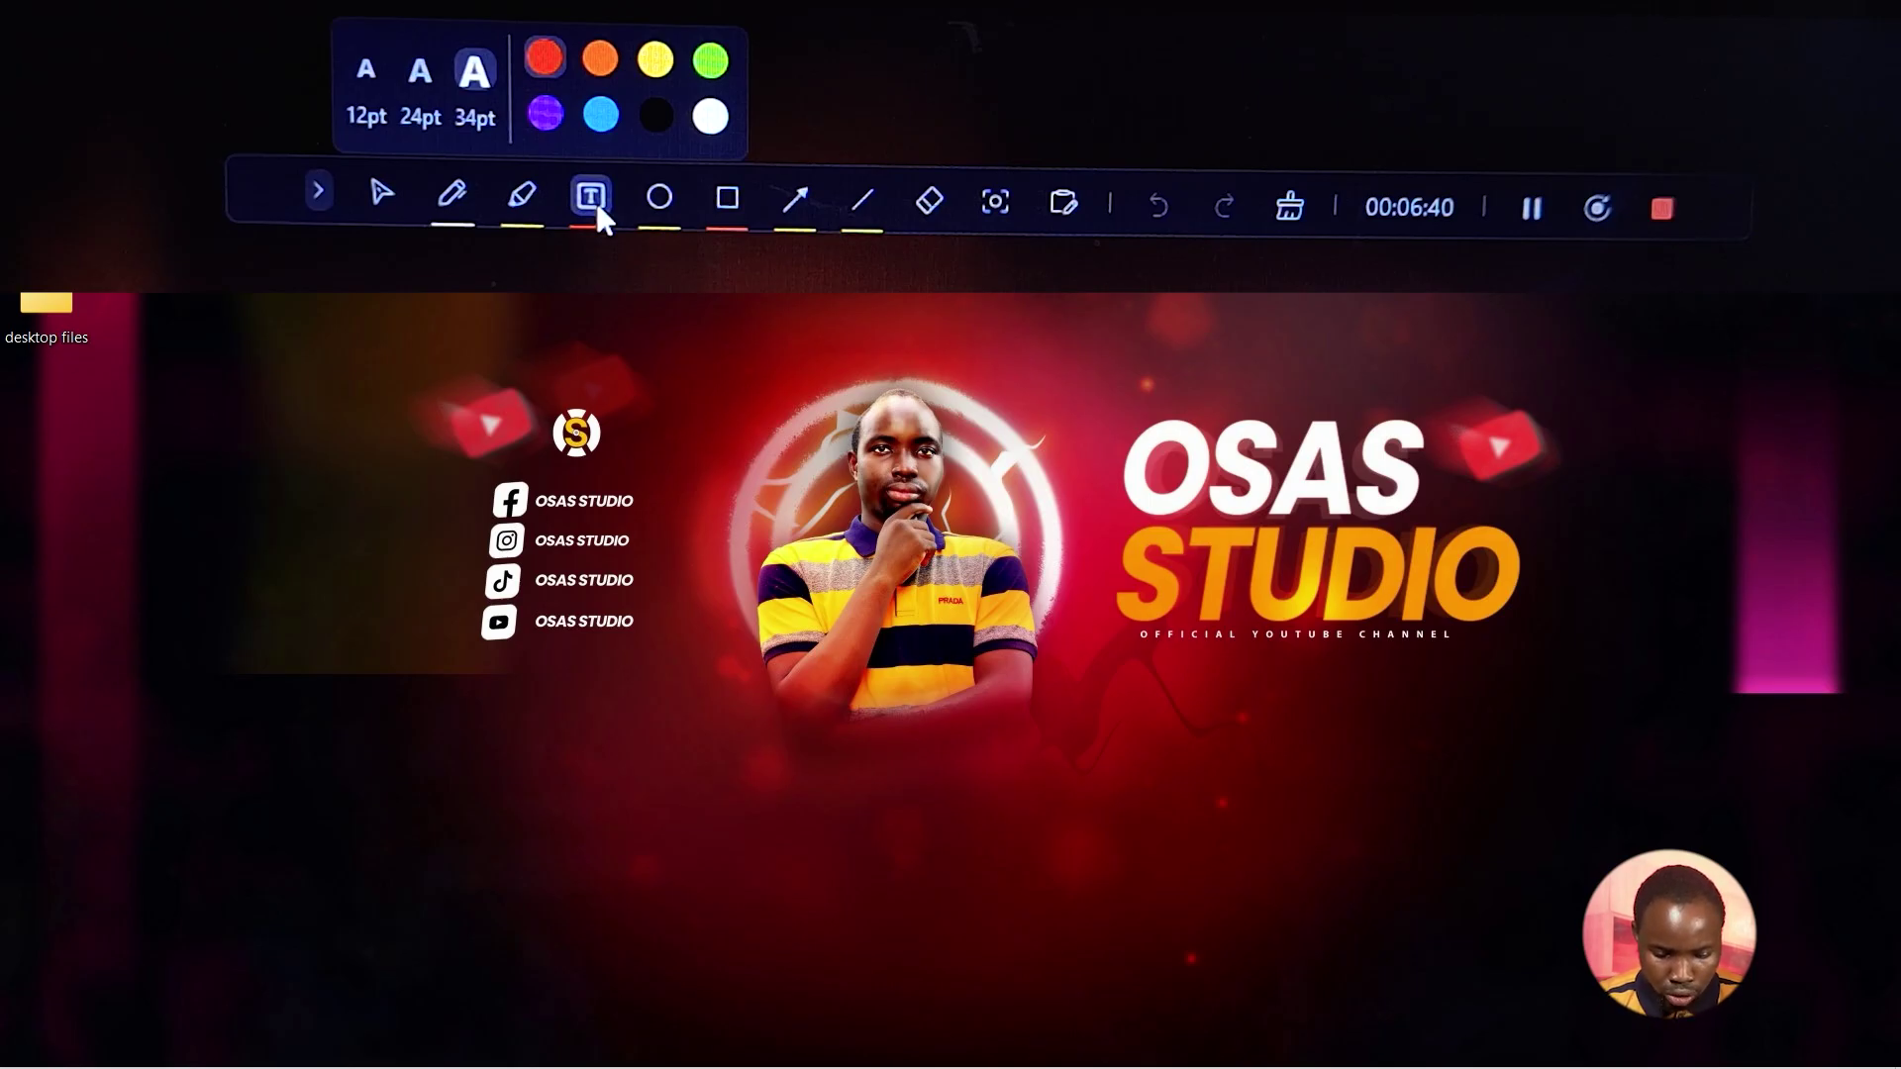
click(646, 597)
text(MEDIA)
drag(709, 599, 537, 678)
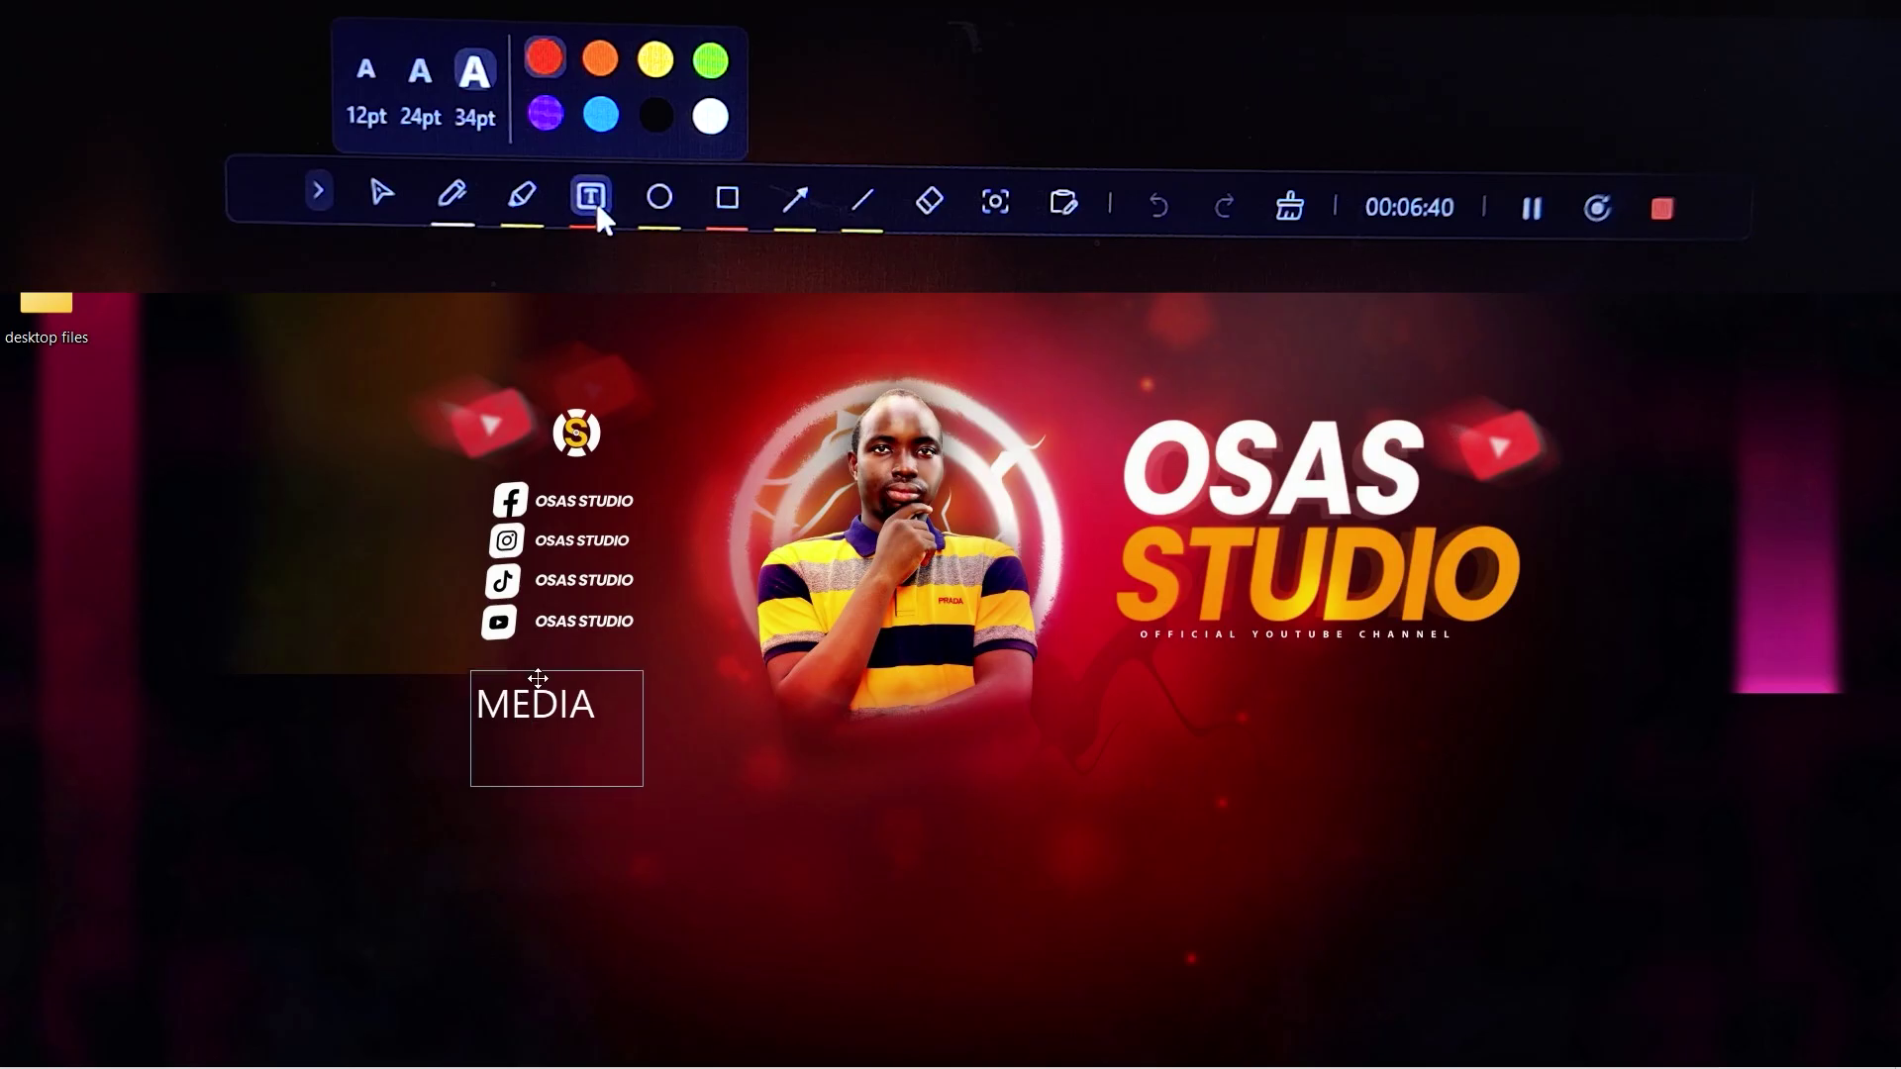
click(550, 677)
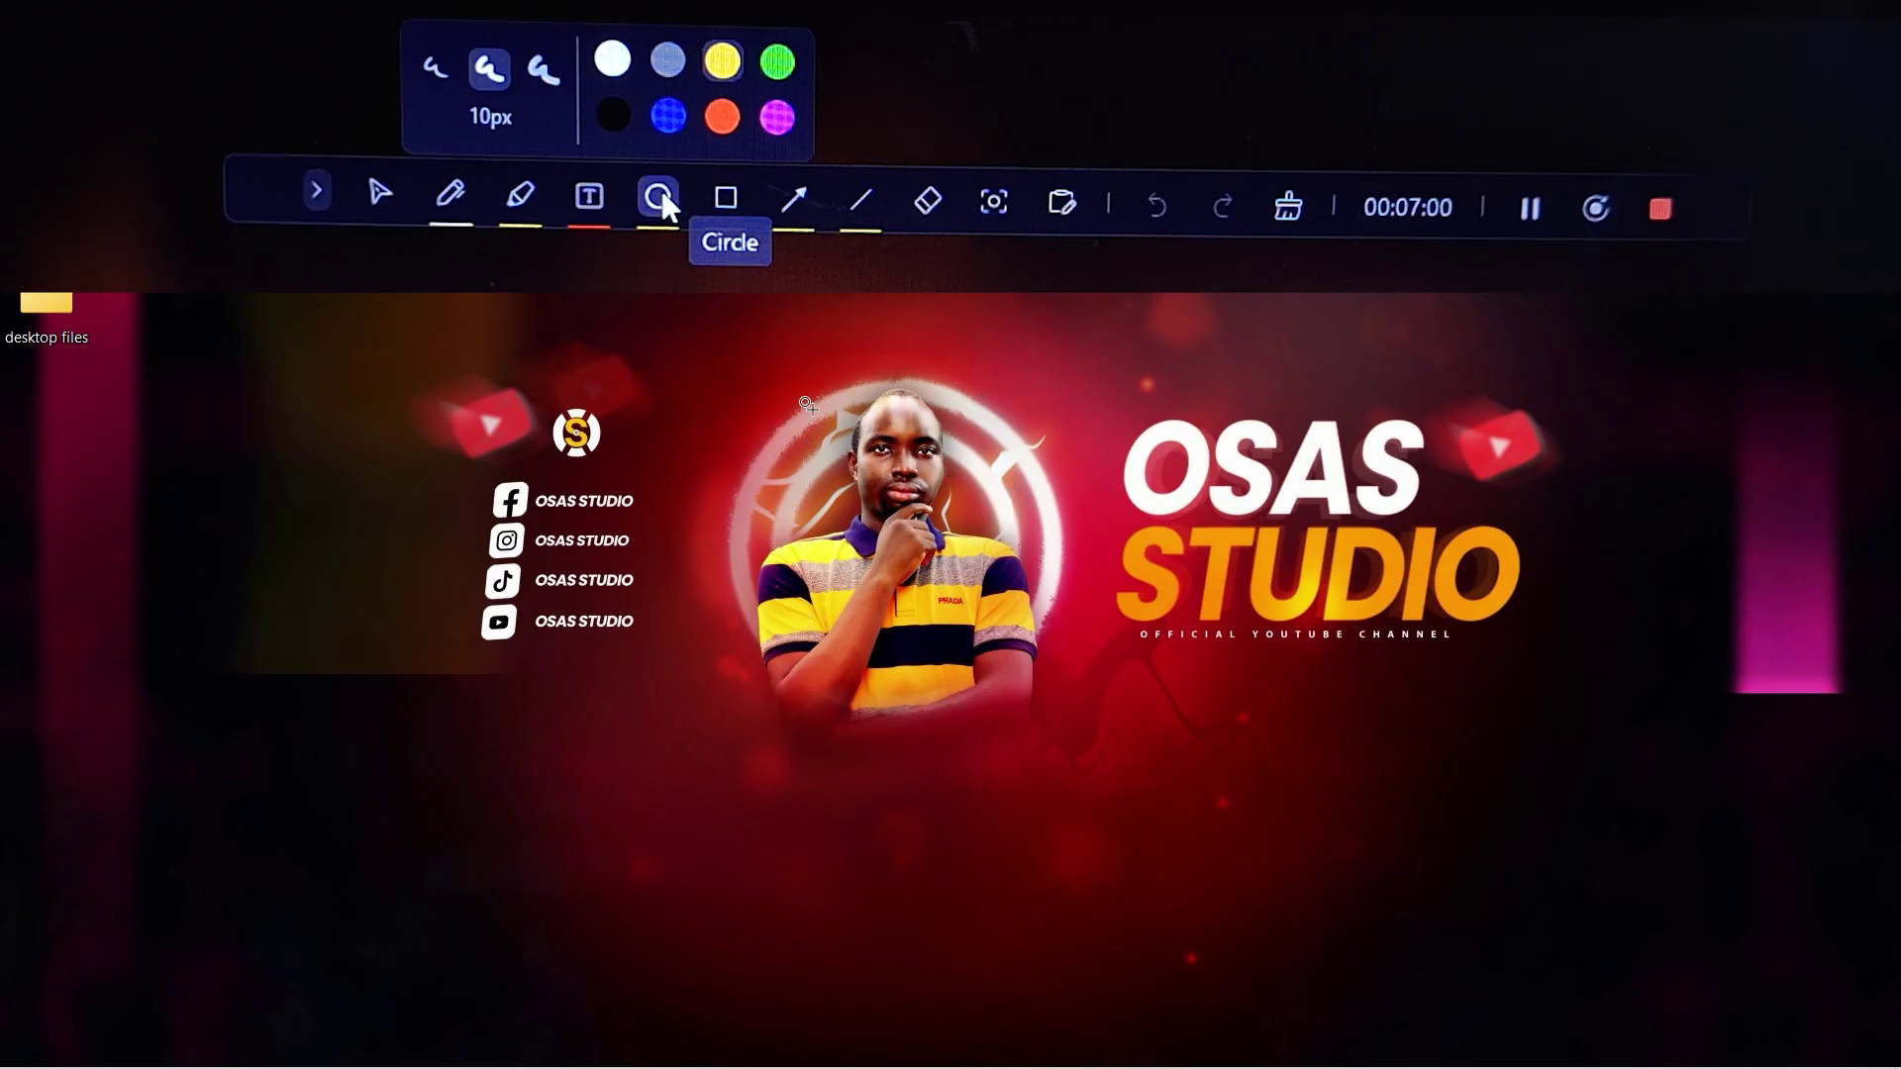
Circle the portrait, box the social links, and draw an arrow pointing at the portrait.
mouse_move(749, 368)
mouse_down()
mouse_move(990, 749)
mouse_move(1072, 732)
mouse_up()
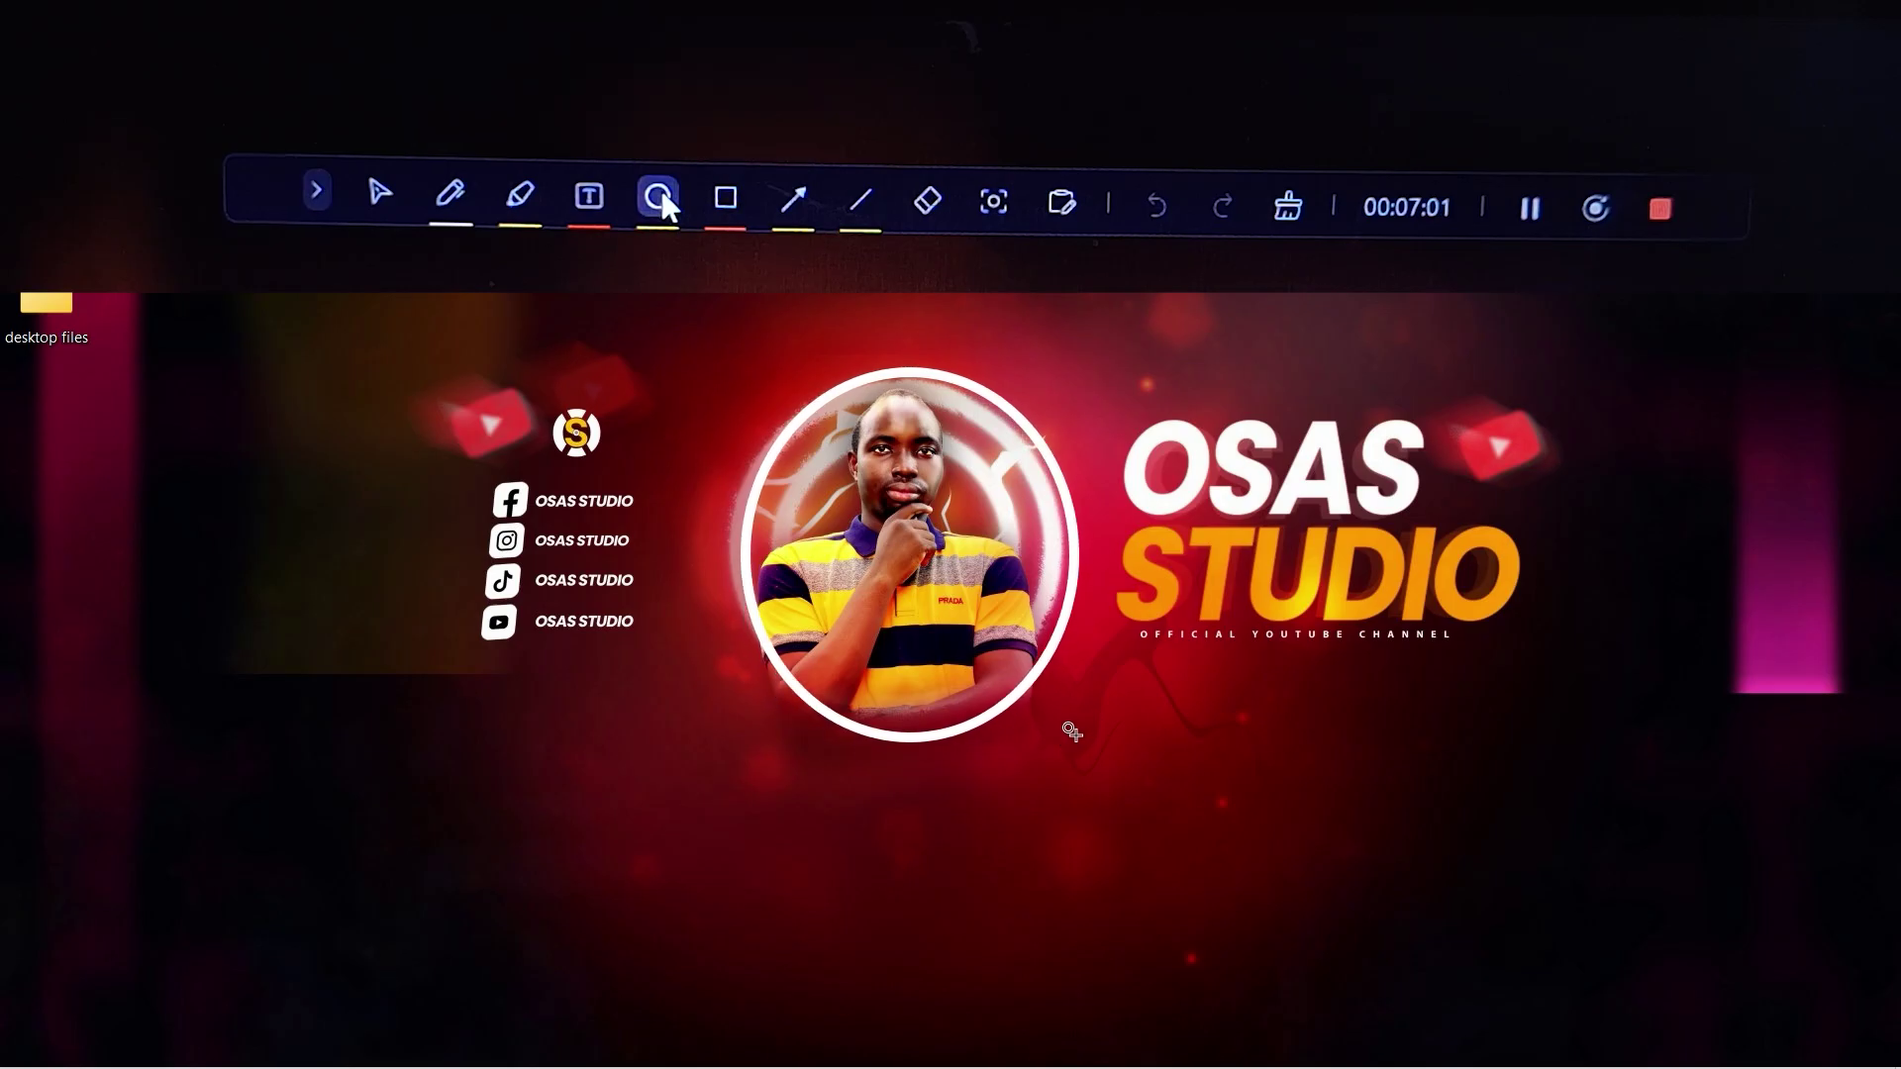
click(726, 201)
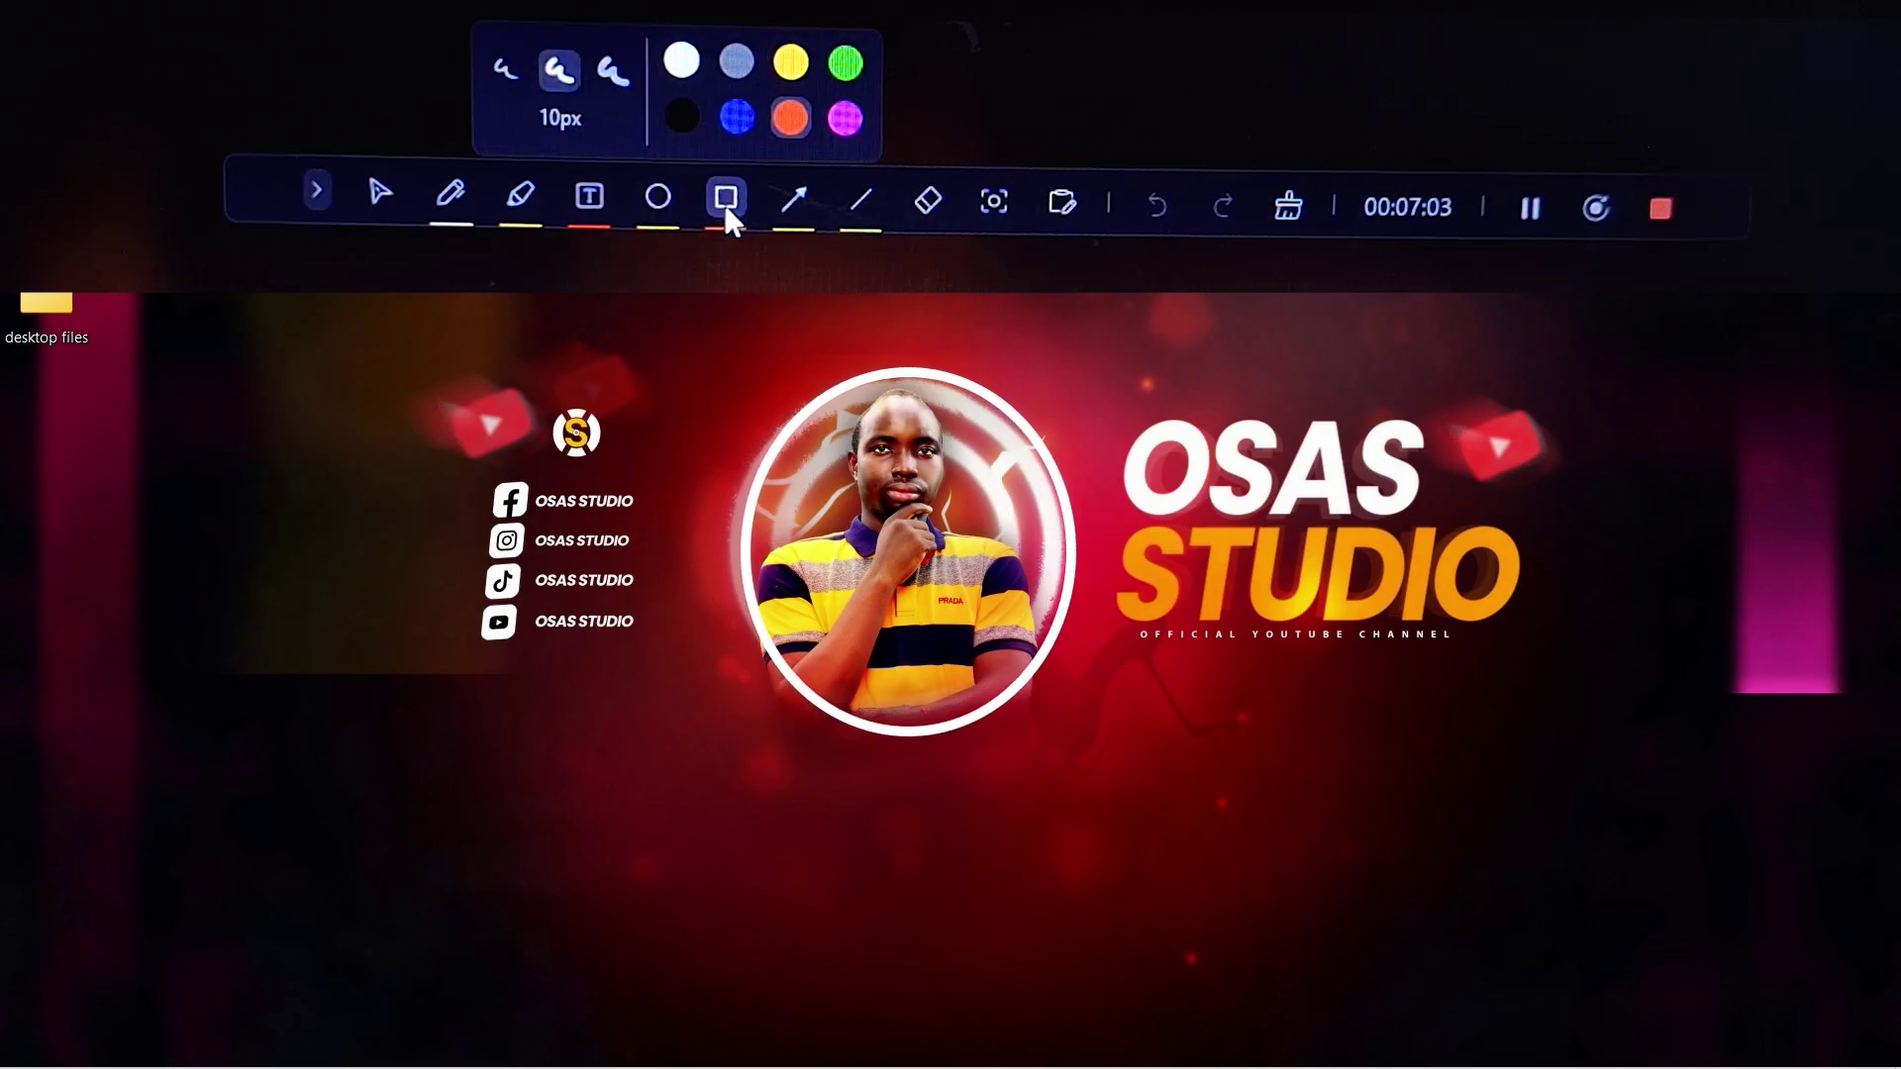
drag(410, 352, 703, 797)
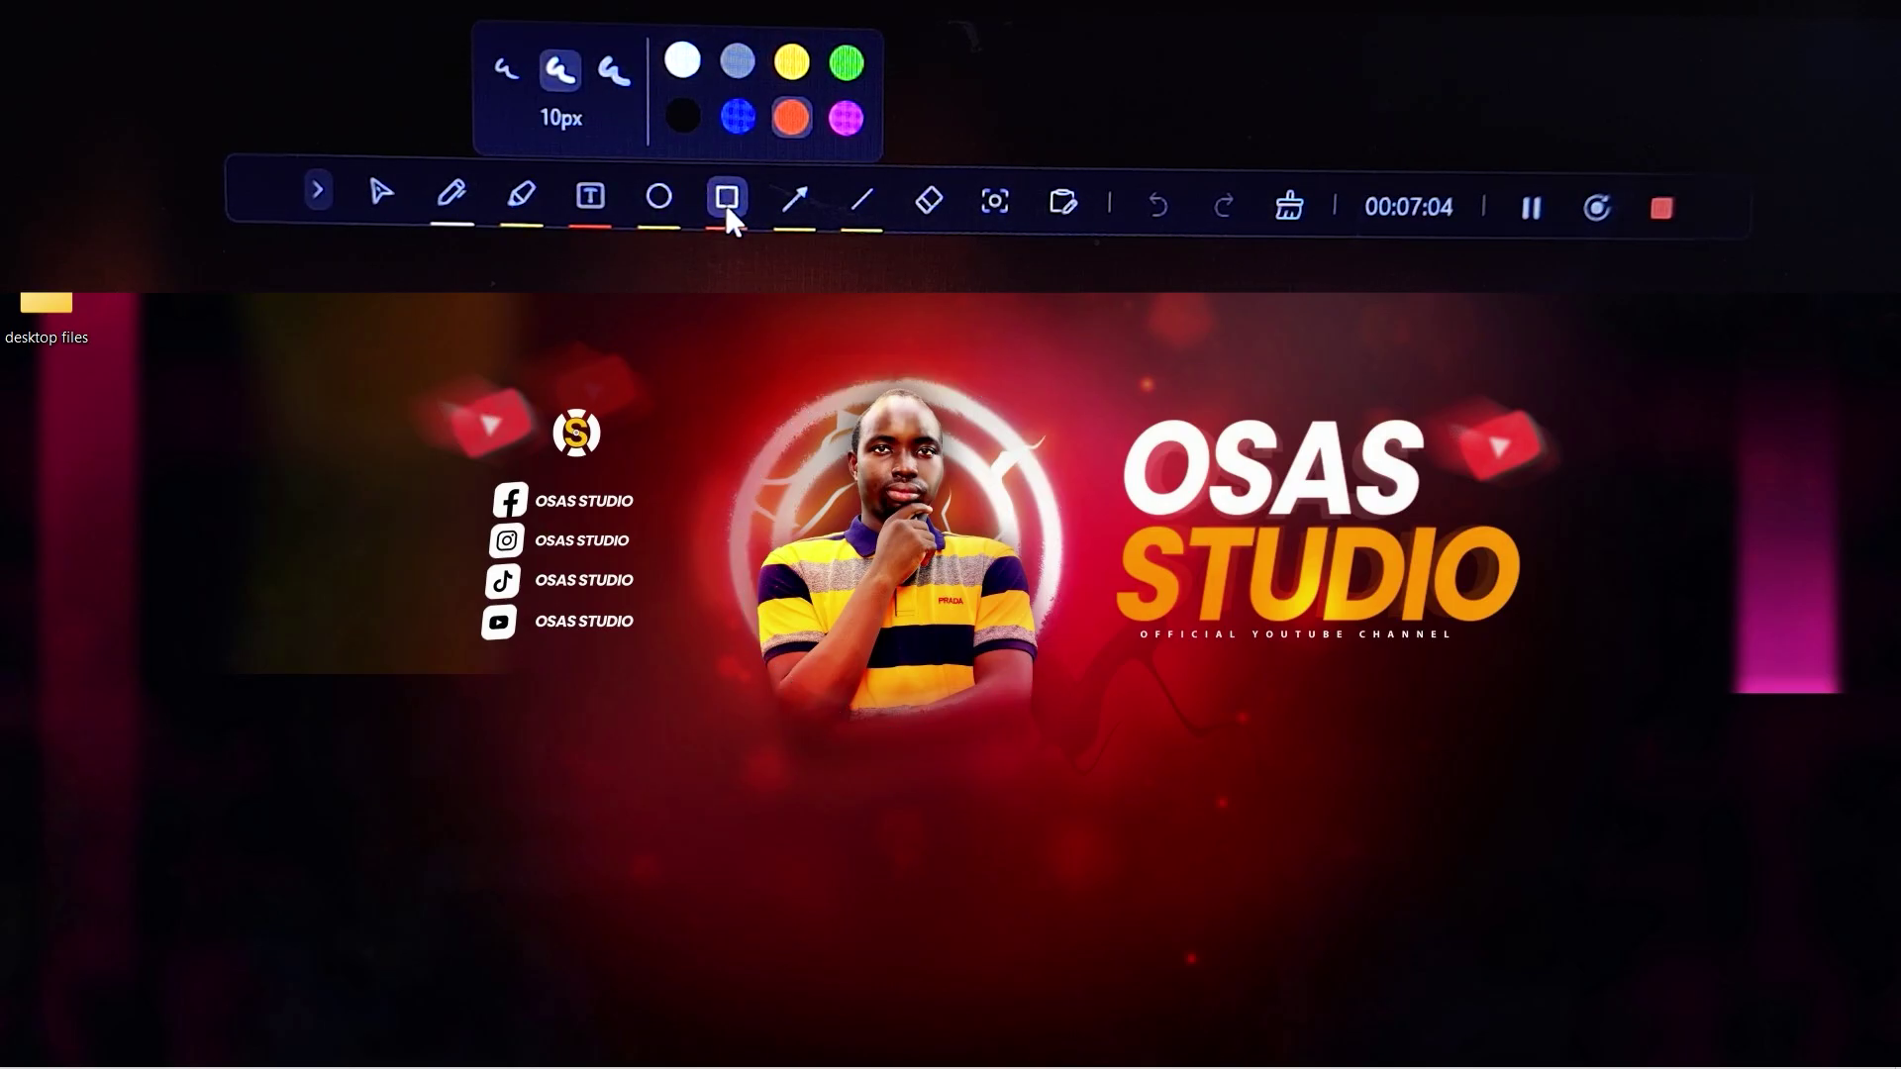
click(794, 202)
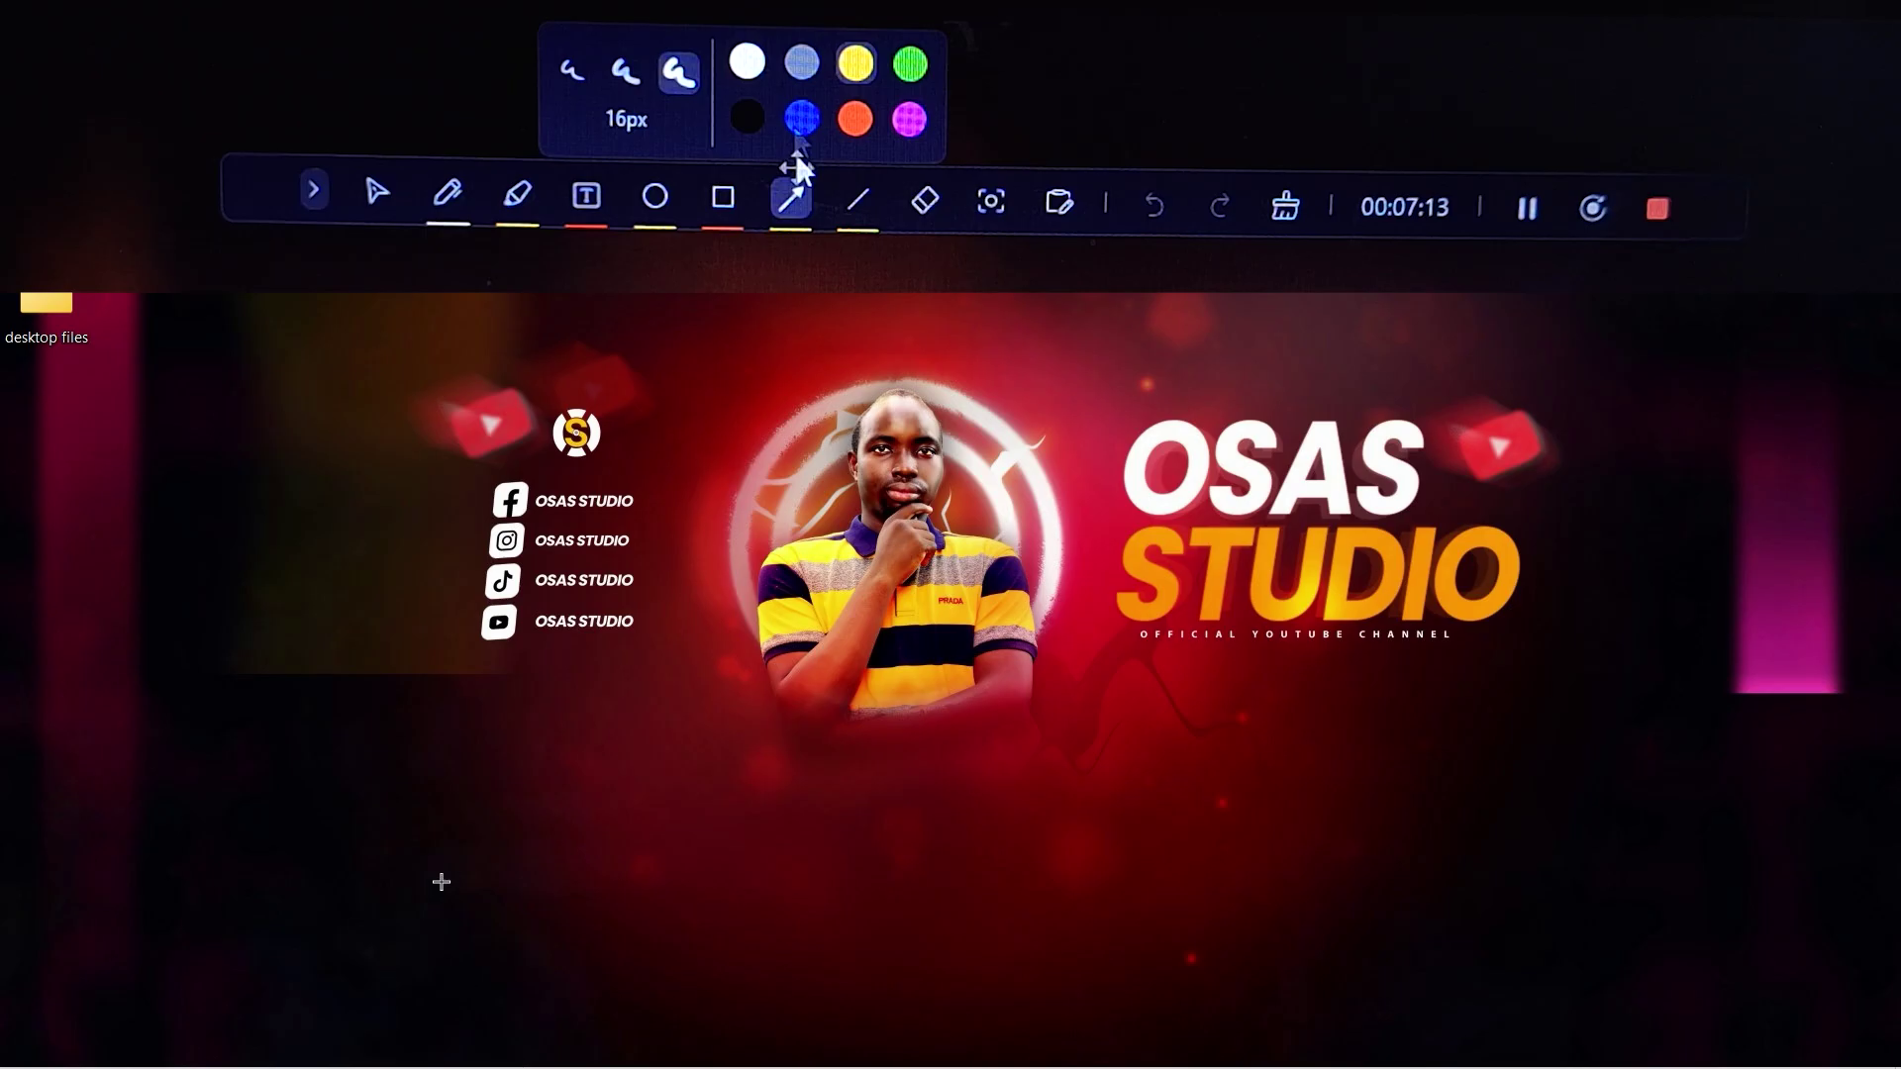
mouse_move(386, 945)
mouse_down()
mouse_move(700, 645)
mouse_move(738, 645)
mouse_up()
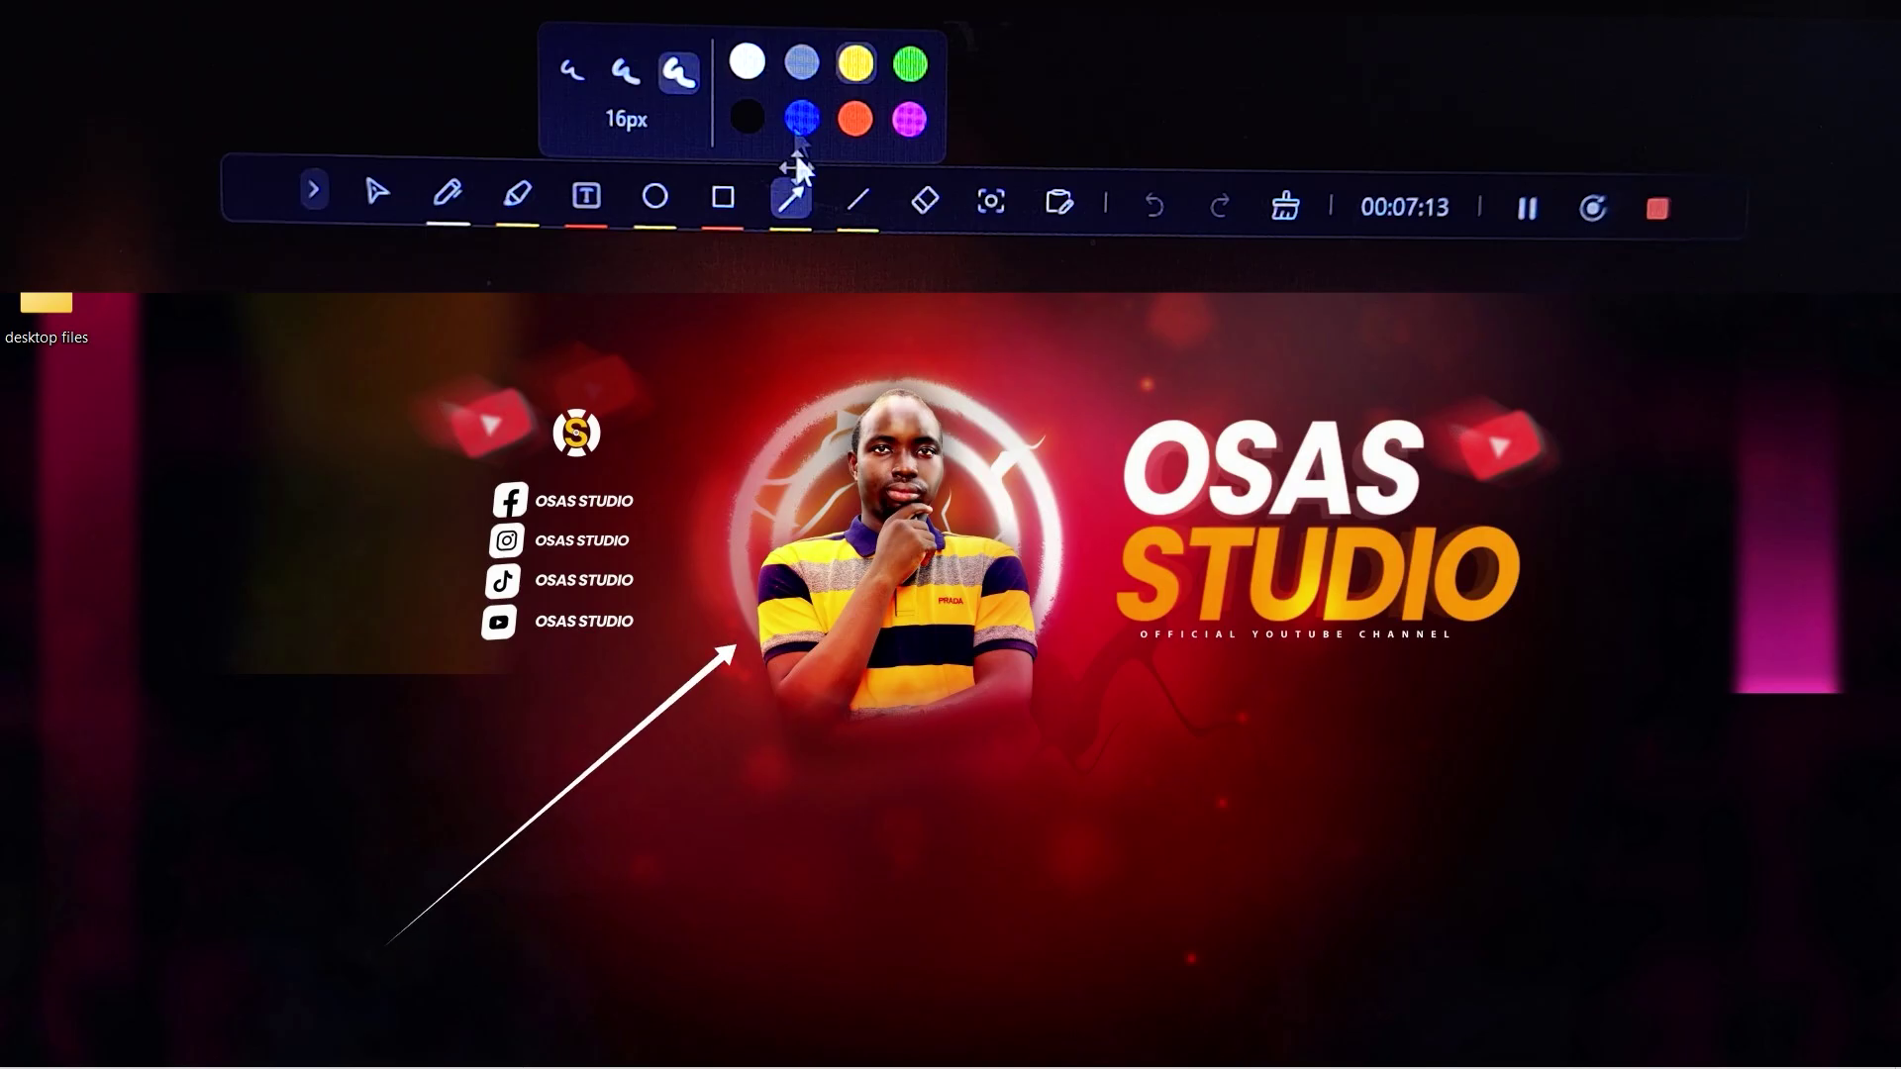
Try the Line tool, then spotlight an area of the screen.
click(858, 198)
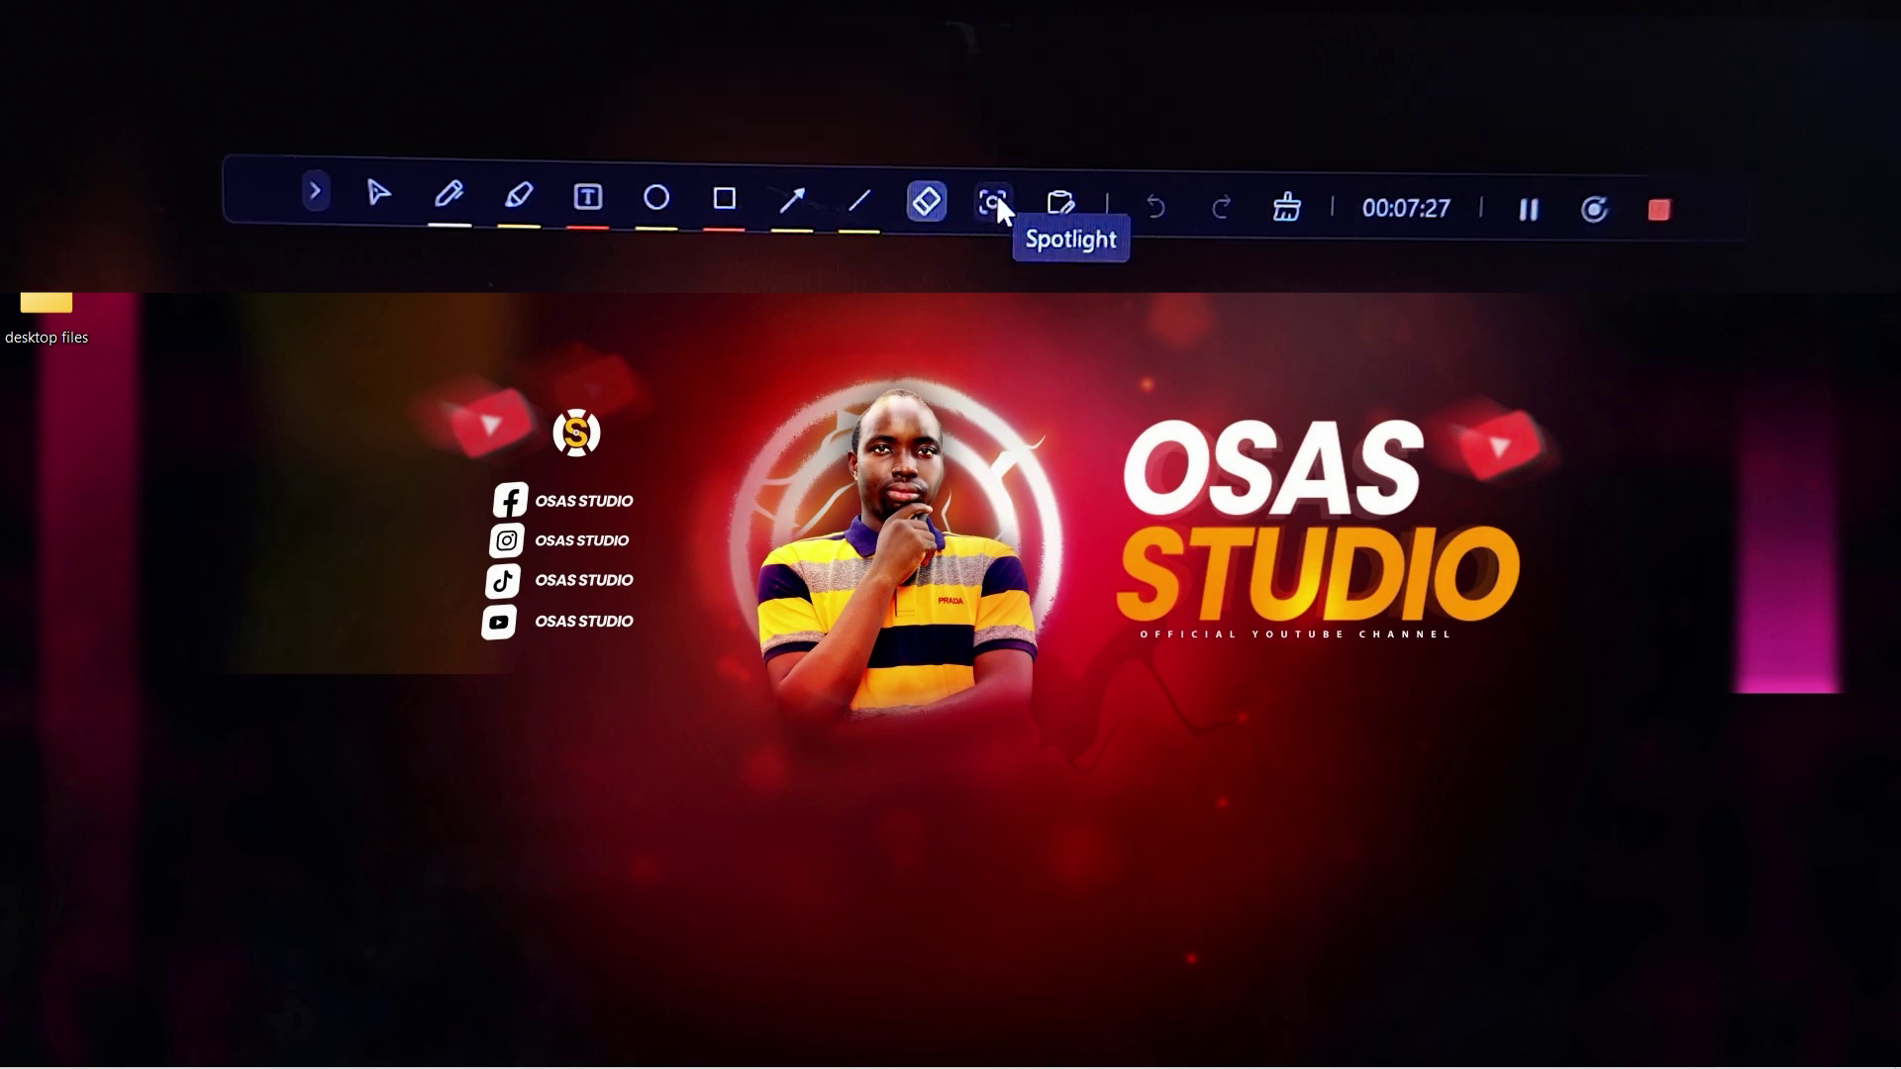
click(996, 194)
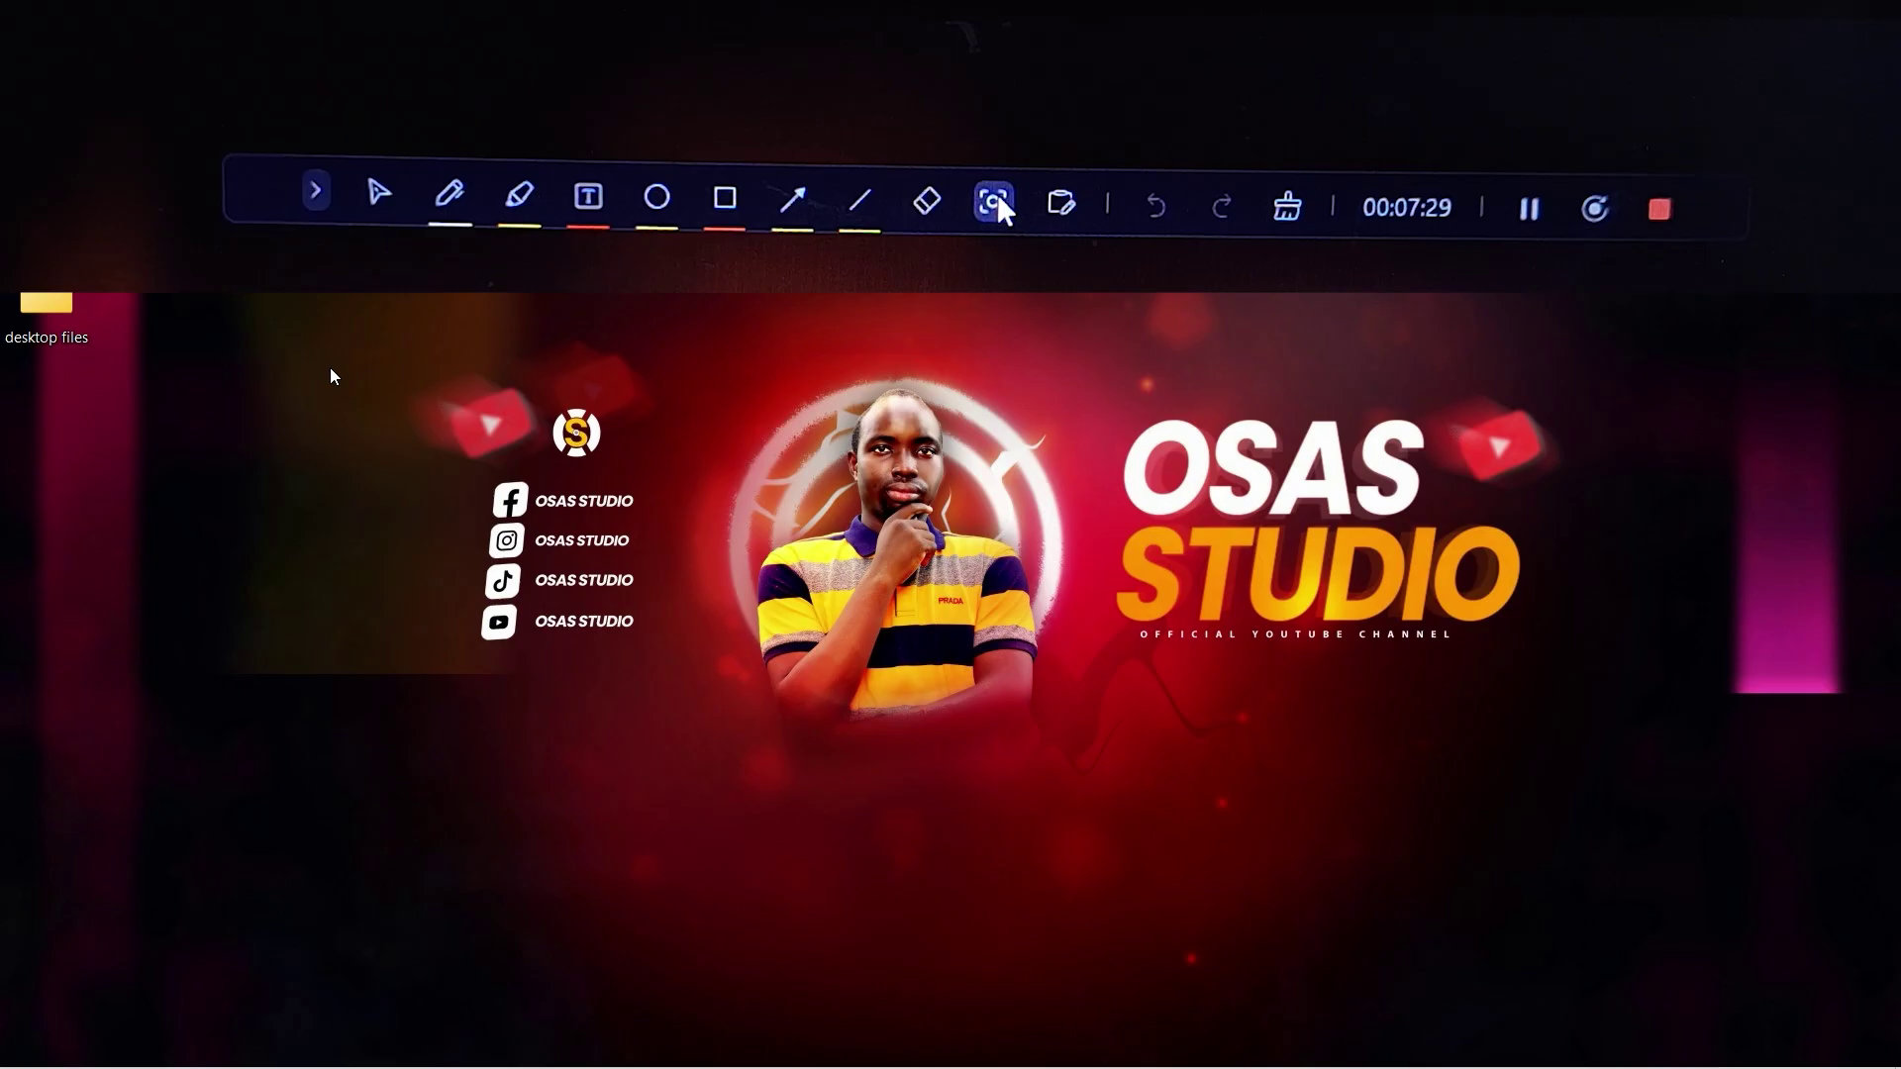
click(994, 200)
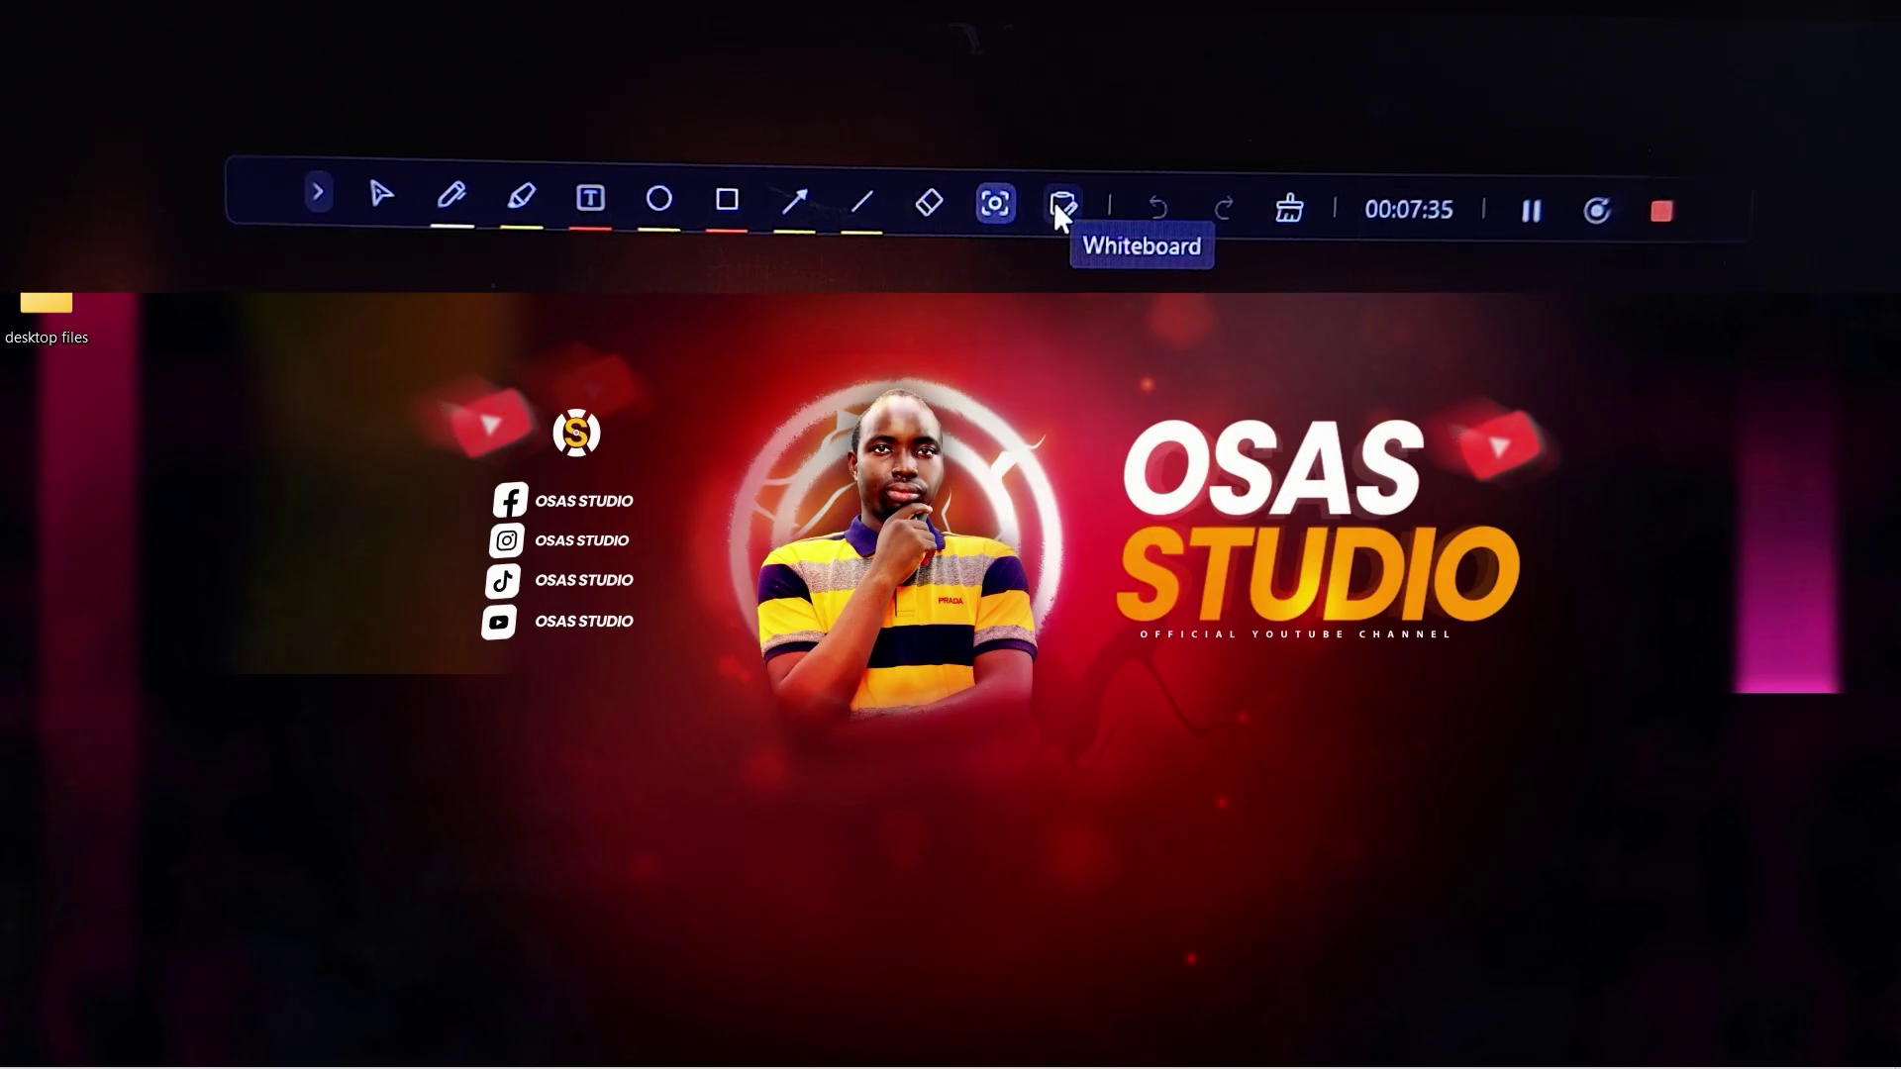
On a blank whiteboard, draw a yellow circle, a red rectangle and further marks.
click(1057, 202)
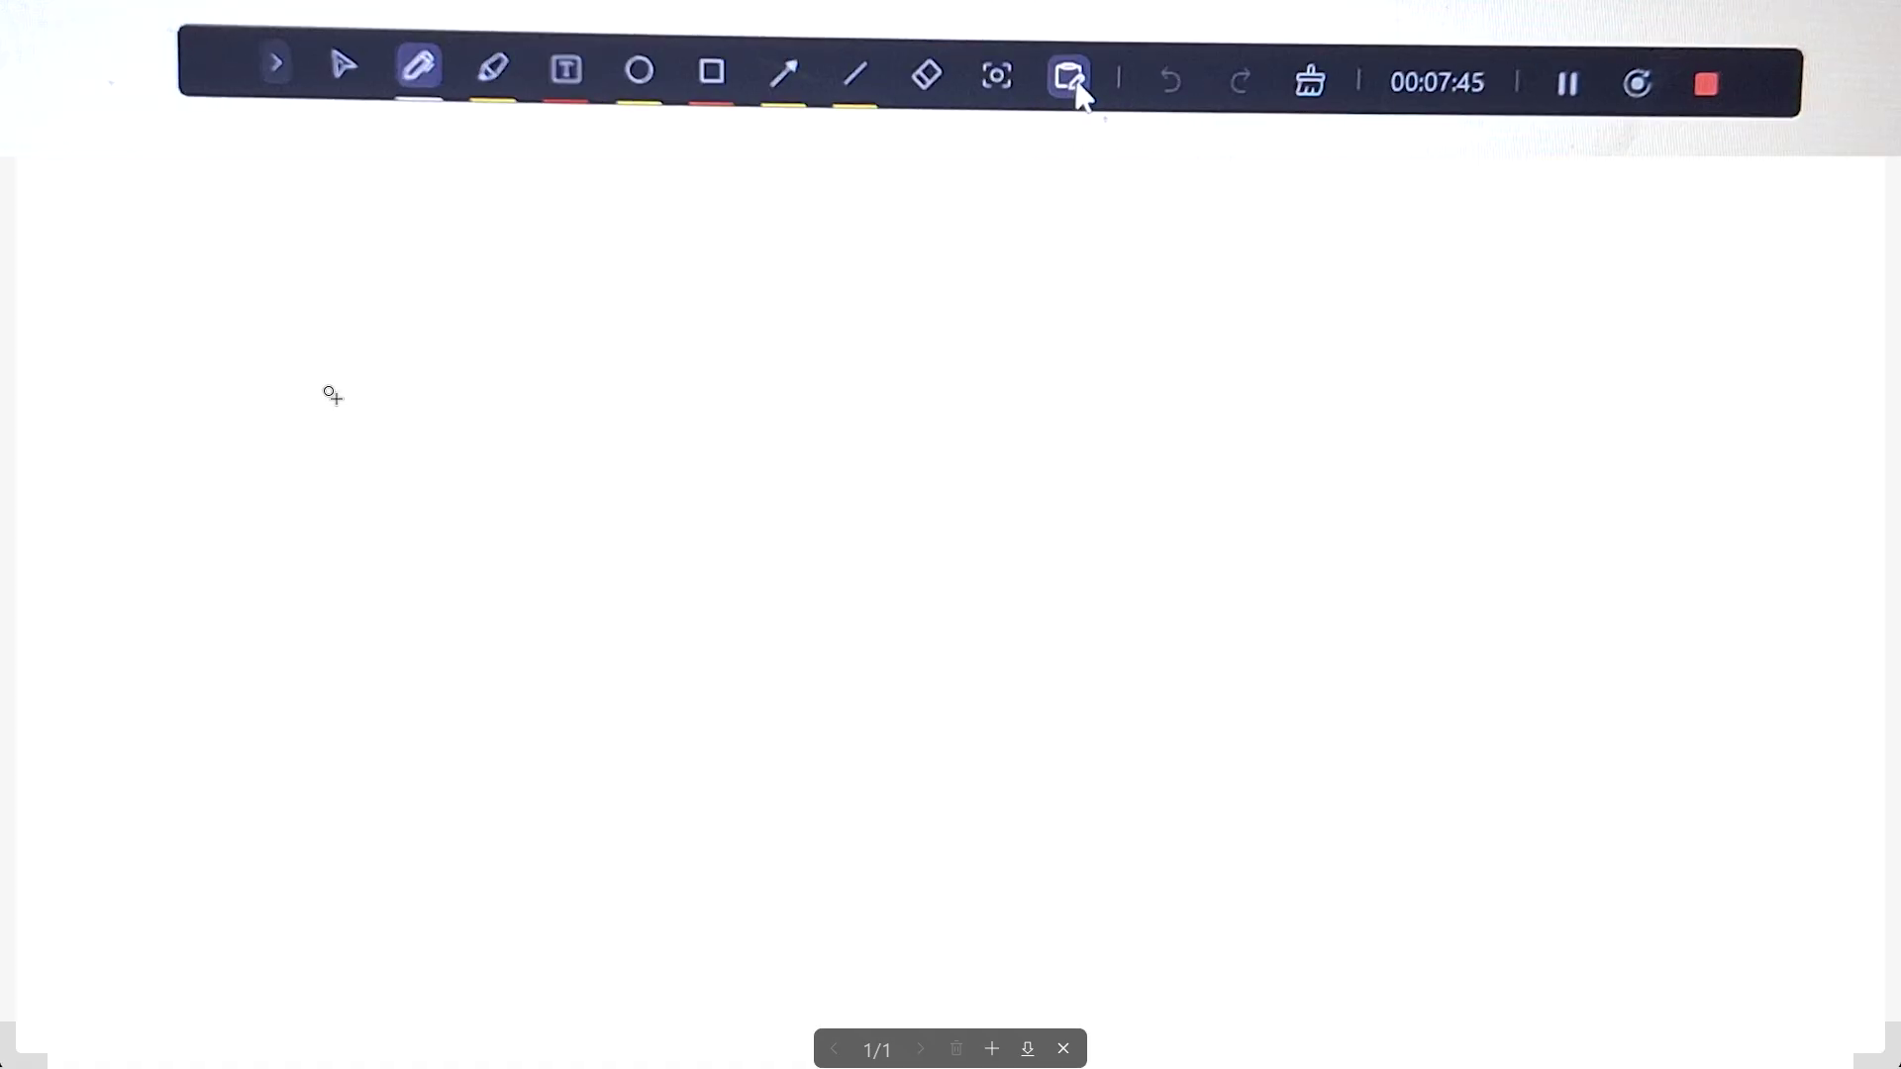
drag(331, 396, 461, 548)
drag(692, 168, 1231, 525)
drag(873, 814, 983, 546)
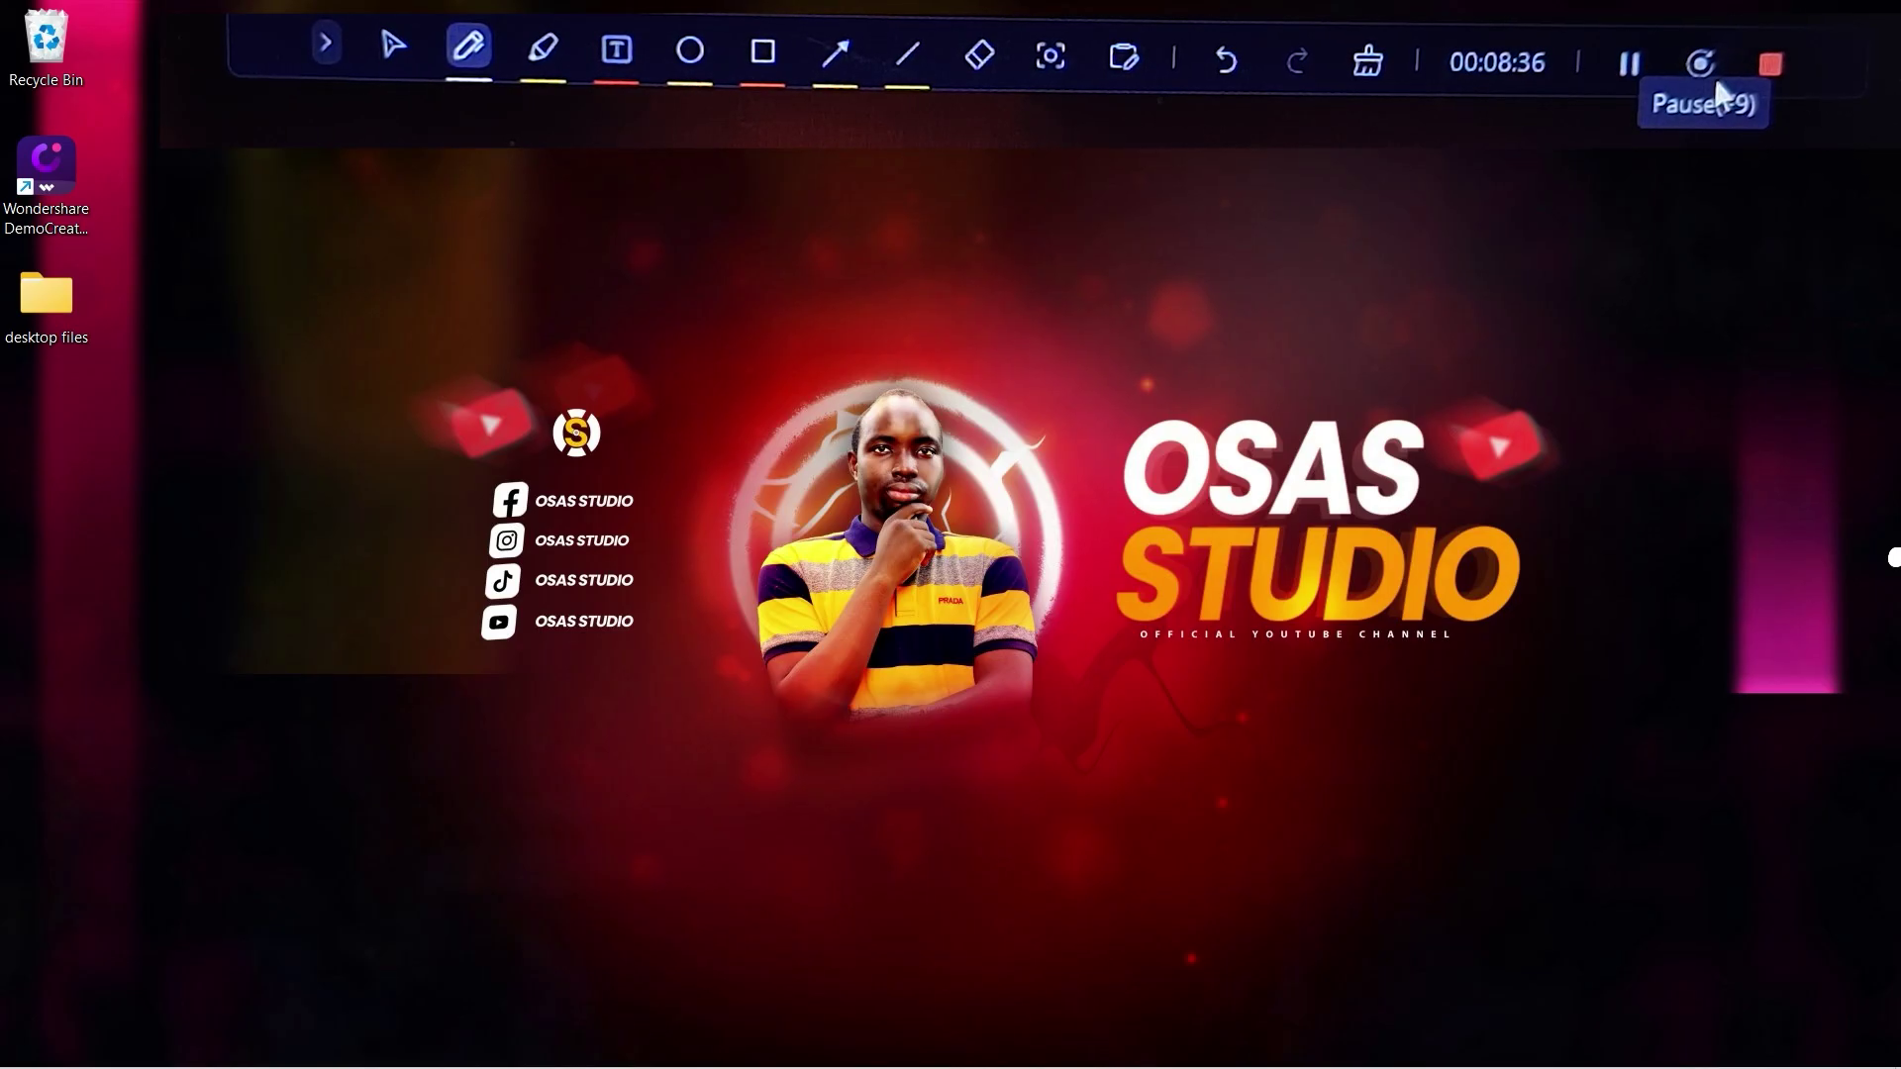
Stop the recording and open it in Advanced Editing.
click(1768, 64)
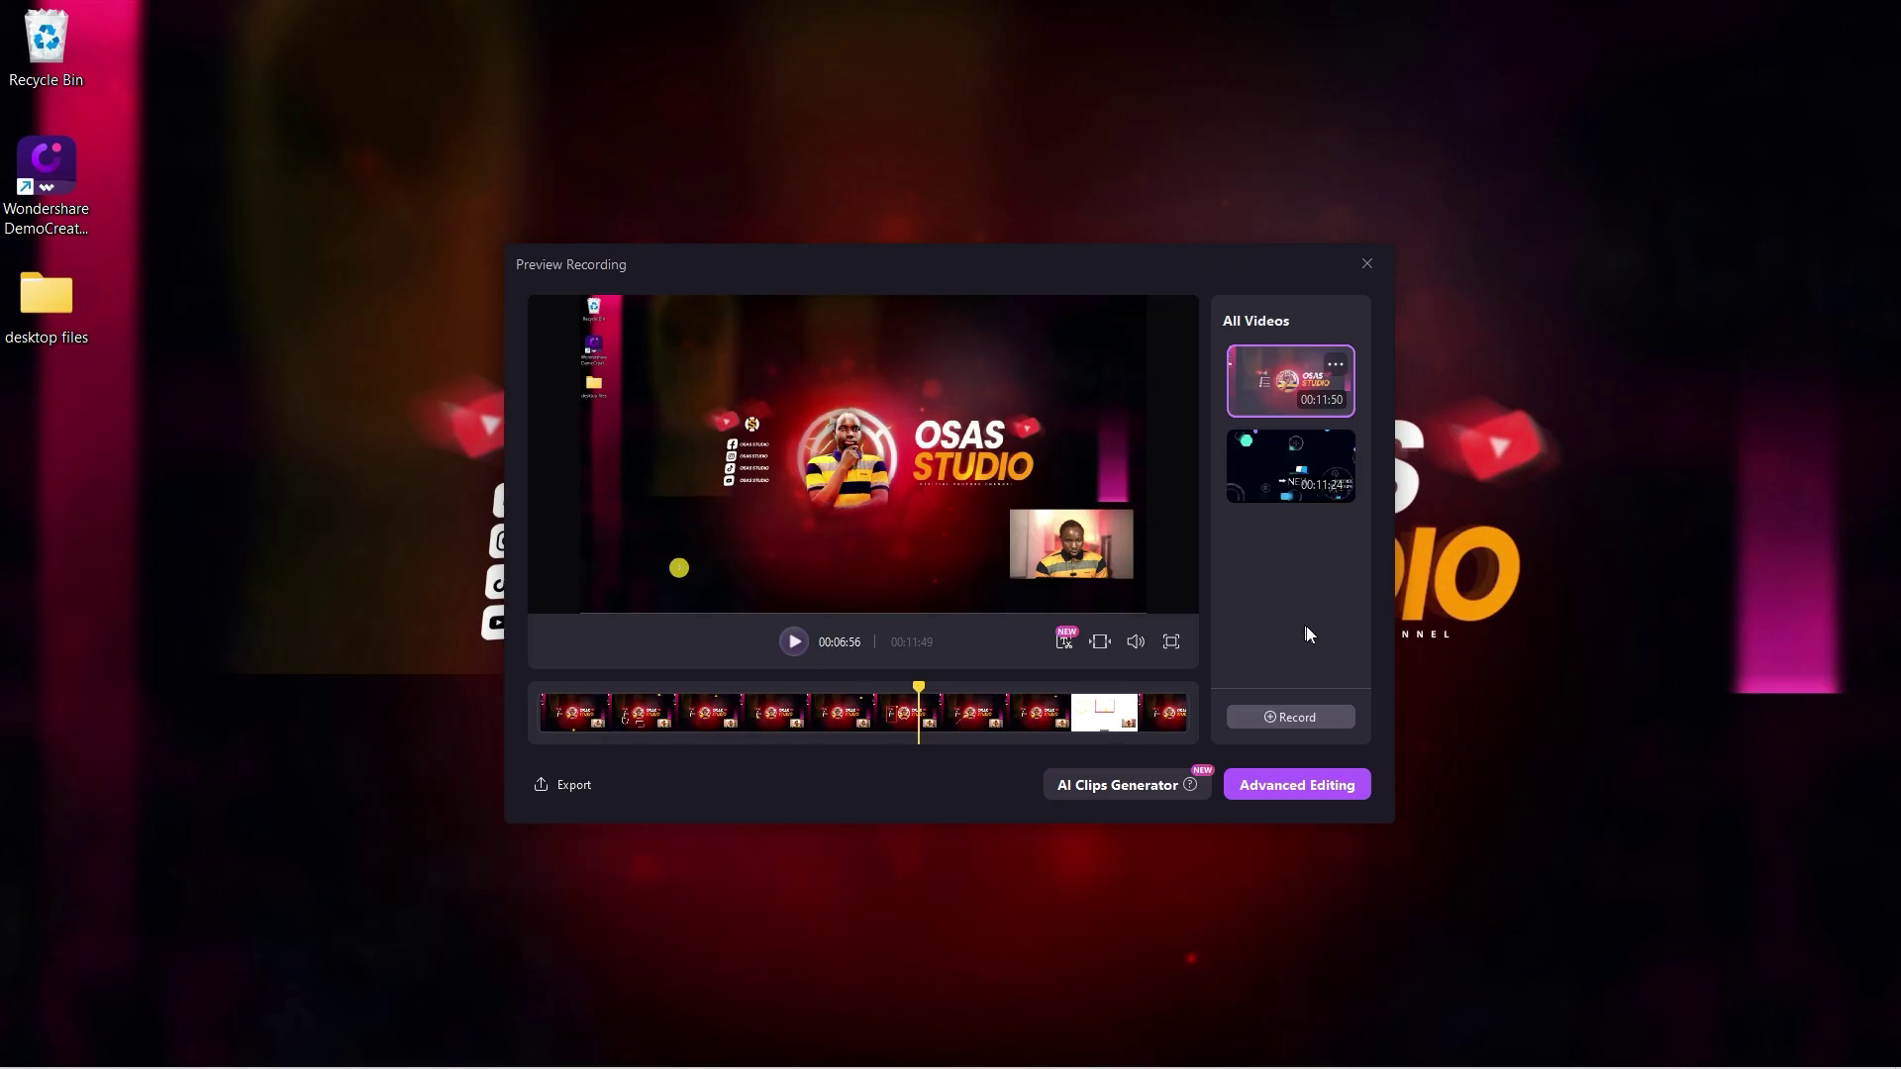
click(1291, 784)
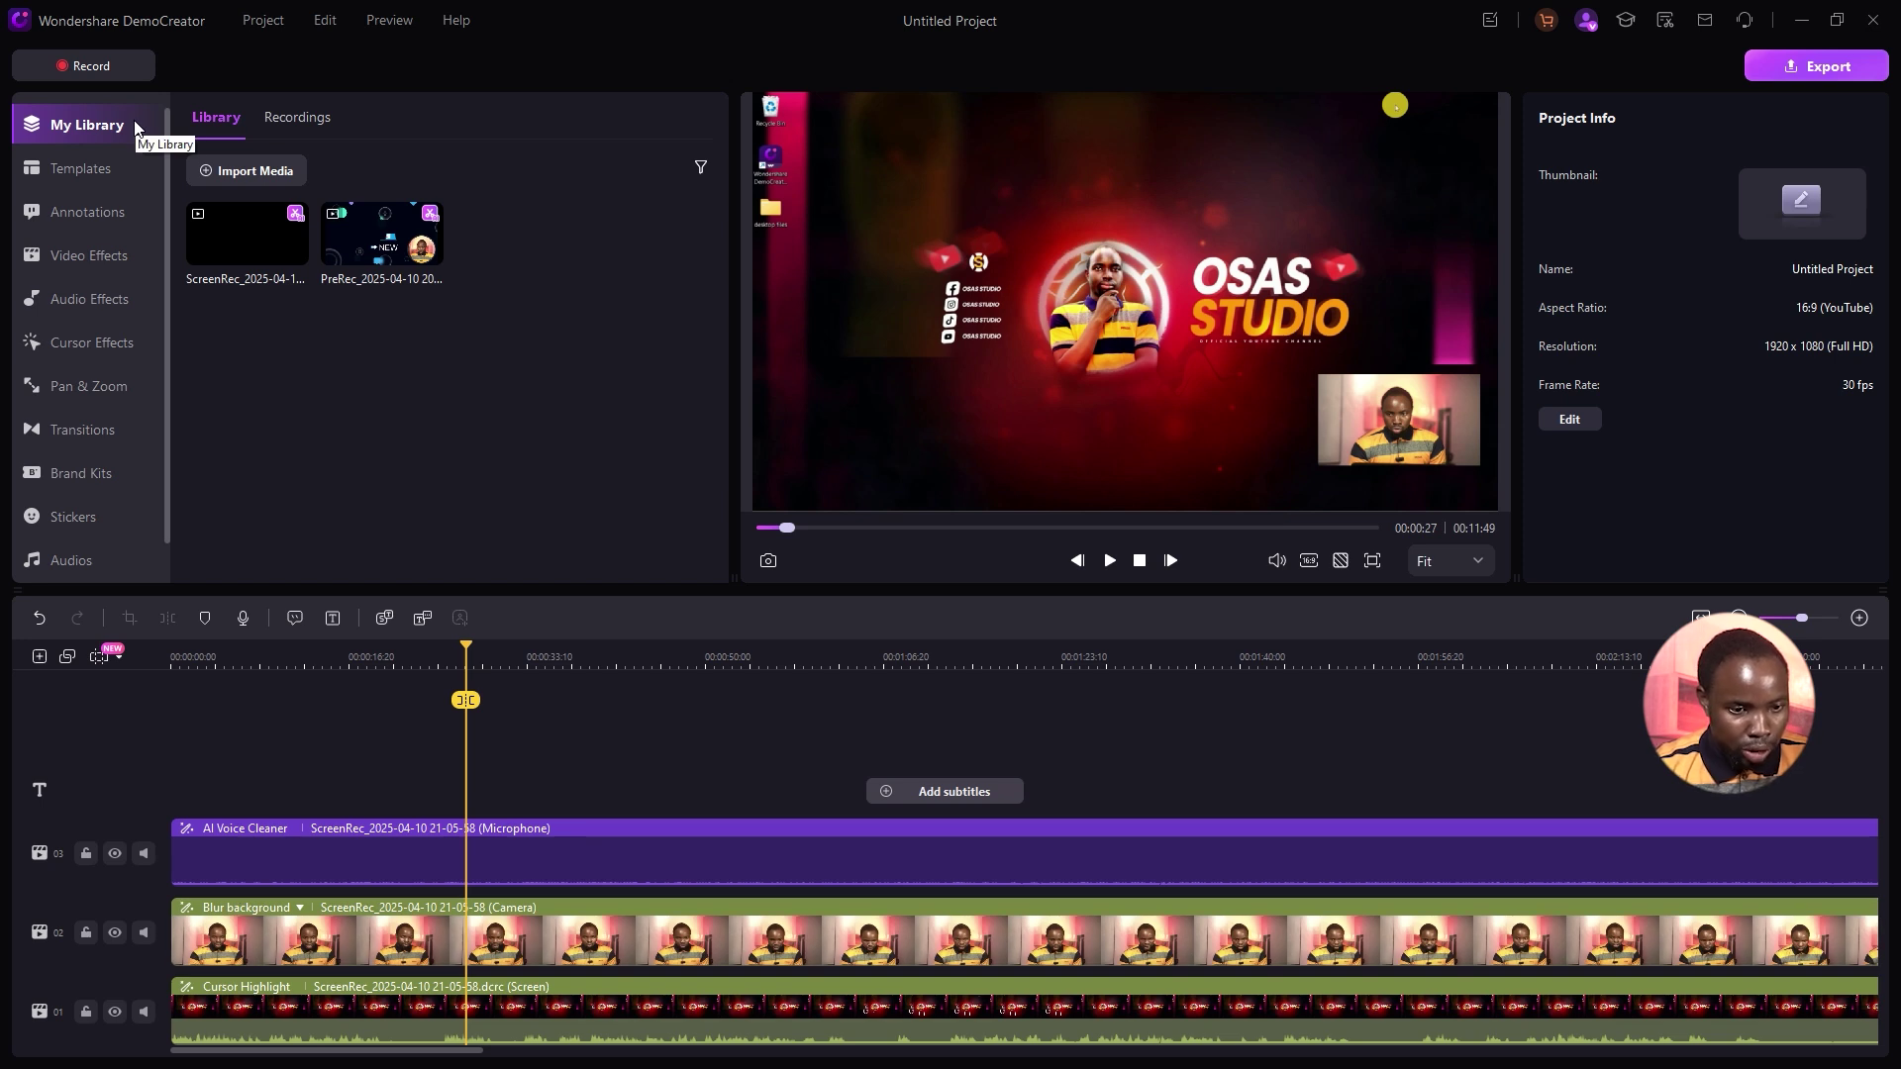
Browse the video templates and background presets.
click(93, 167)
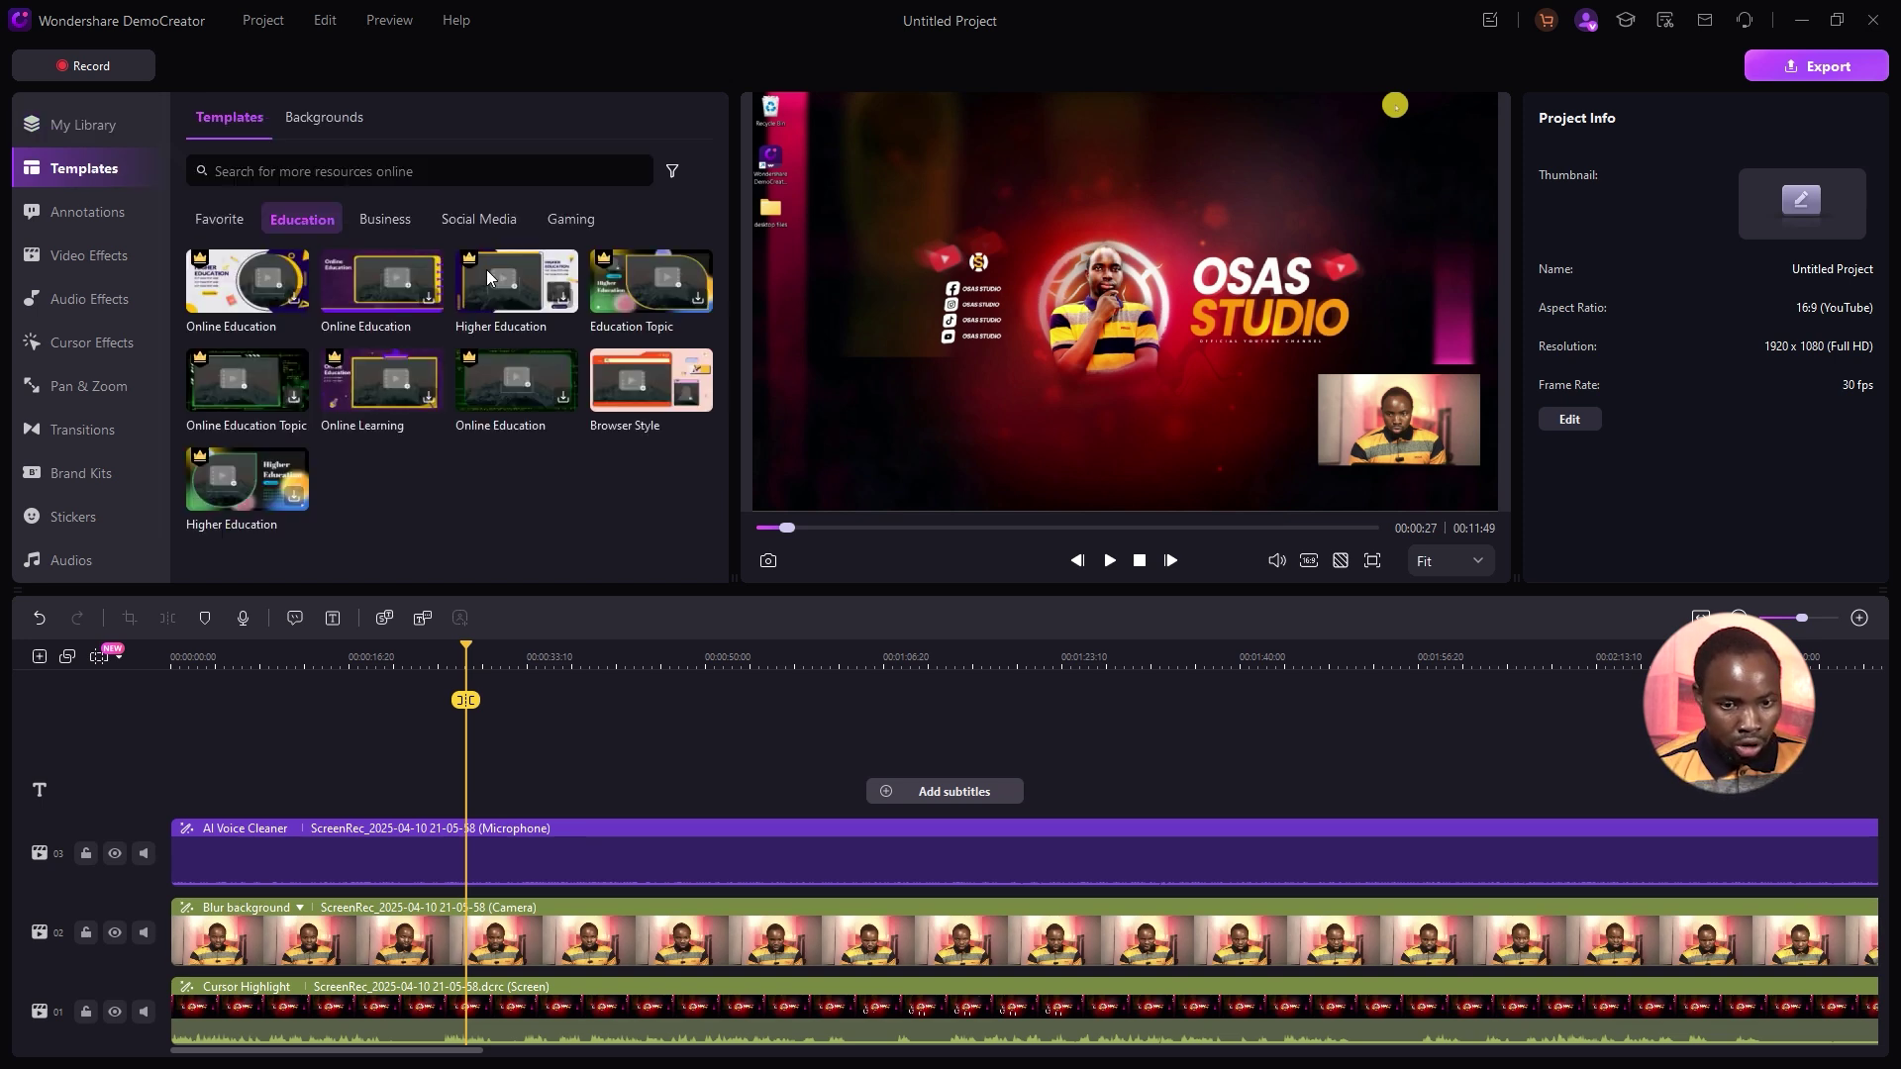
mouse_move(611, 395)
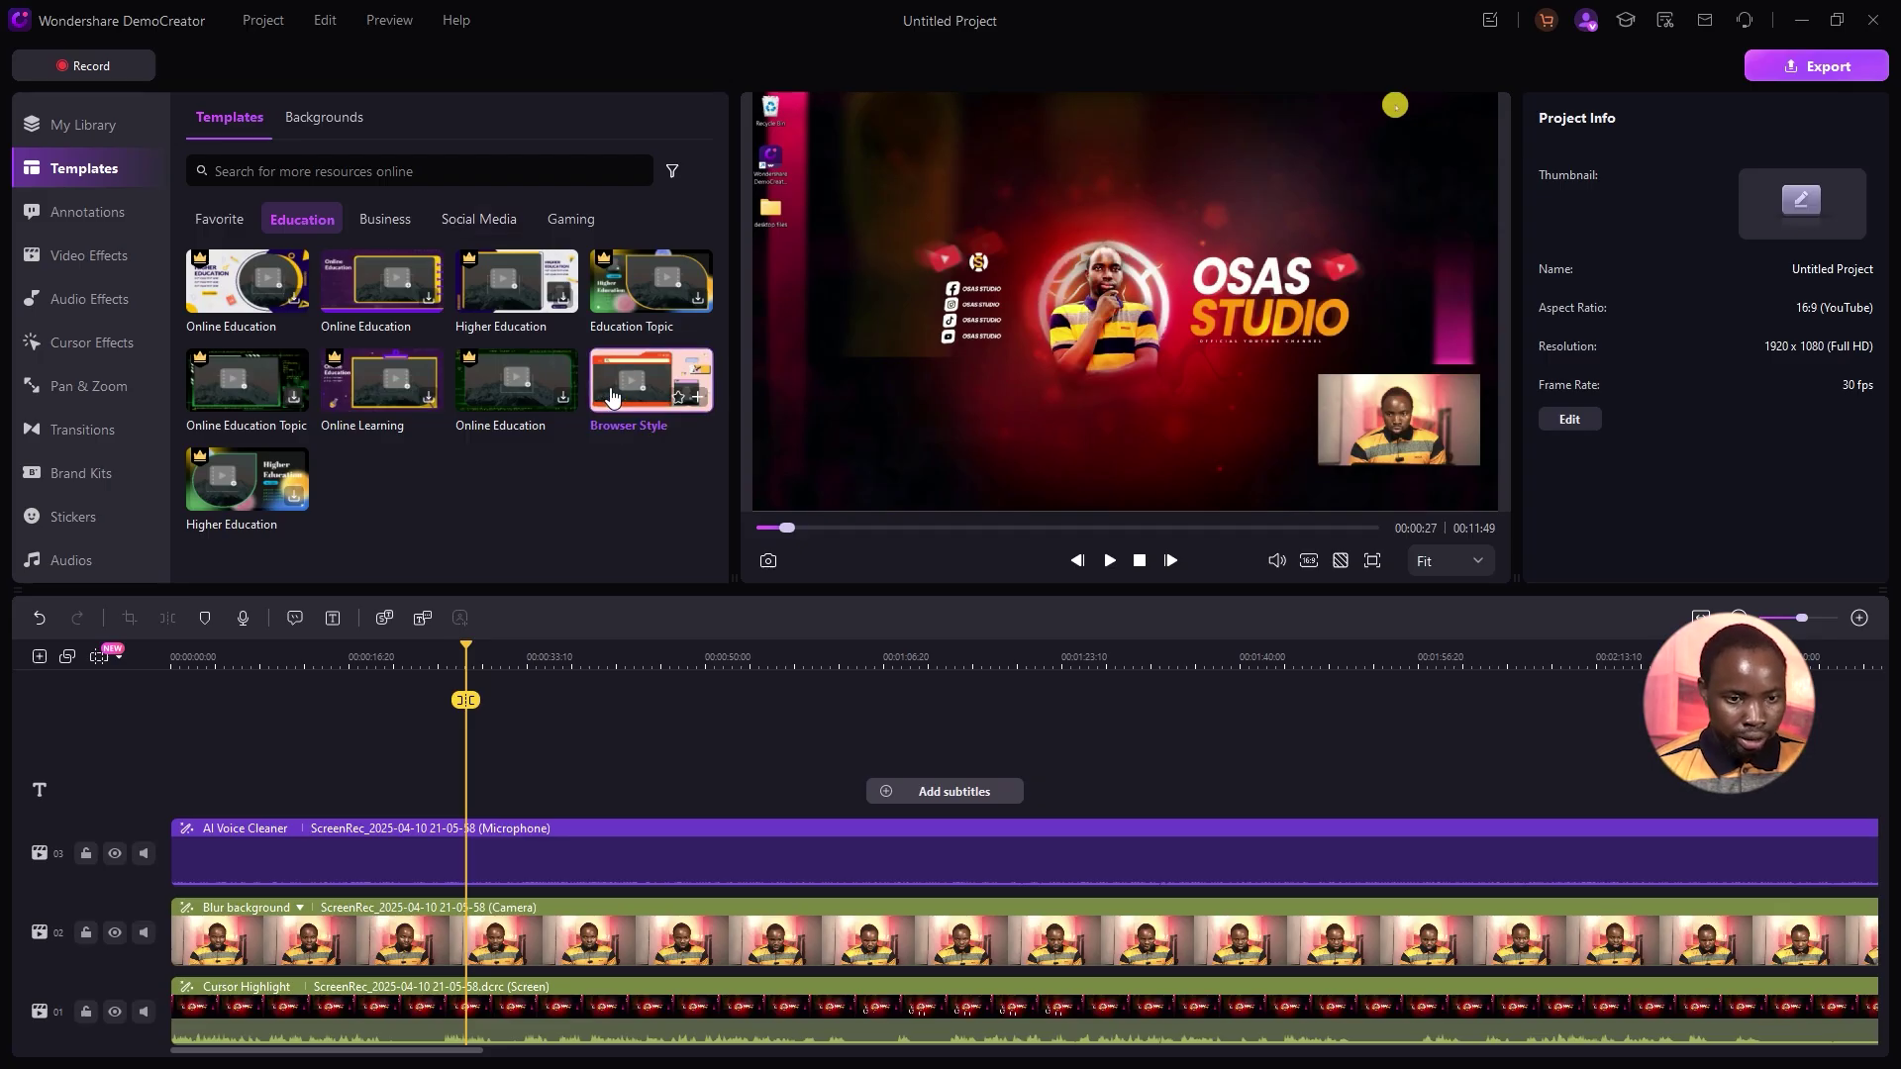
click(361, 117)
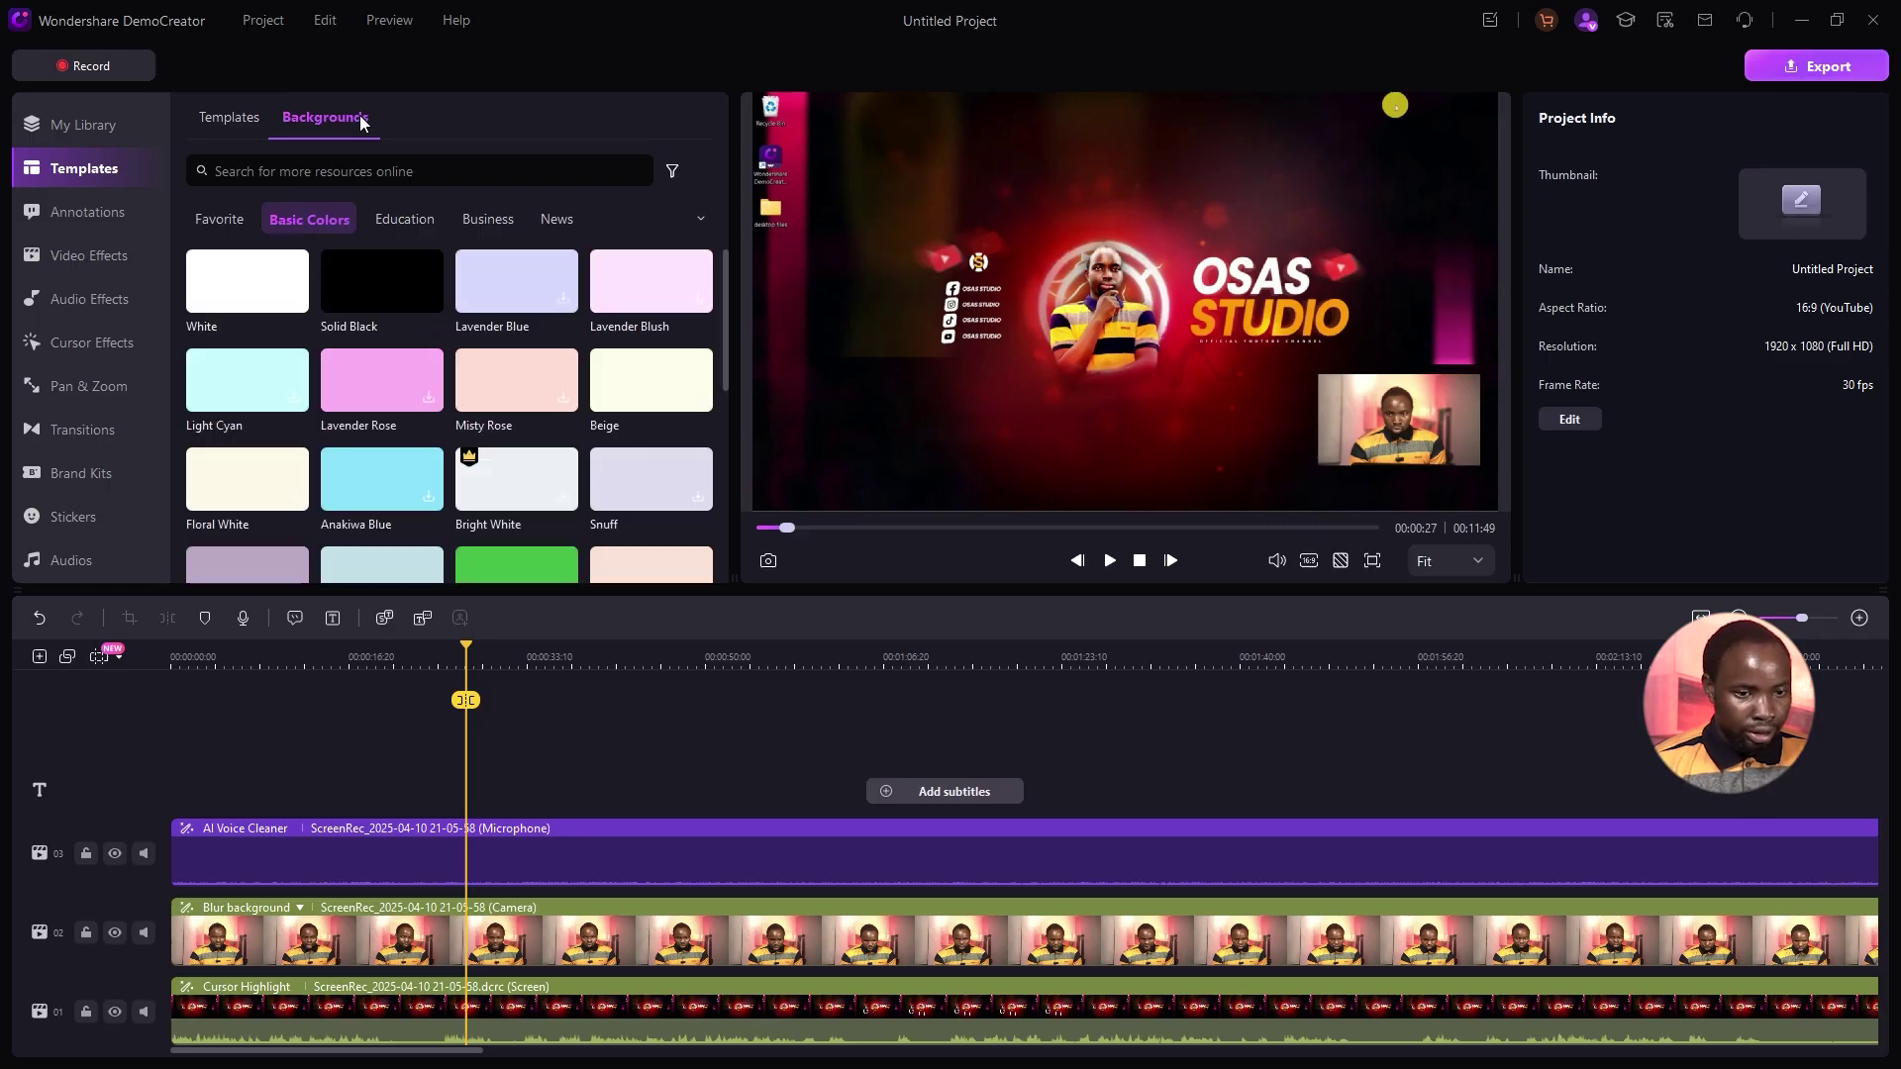
drag(722, 315, 709, 412)
Show the Popular annotation graphics, then the Basic Texts title presets.
click(62, 216)
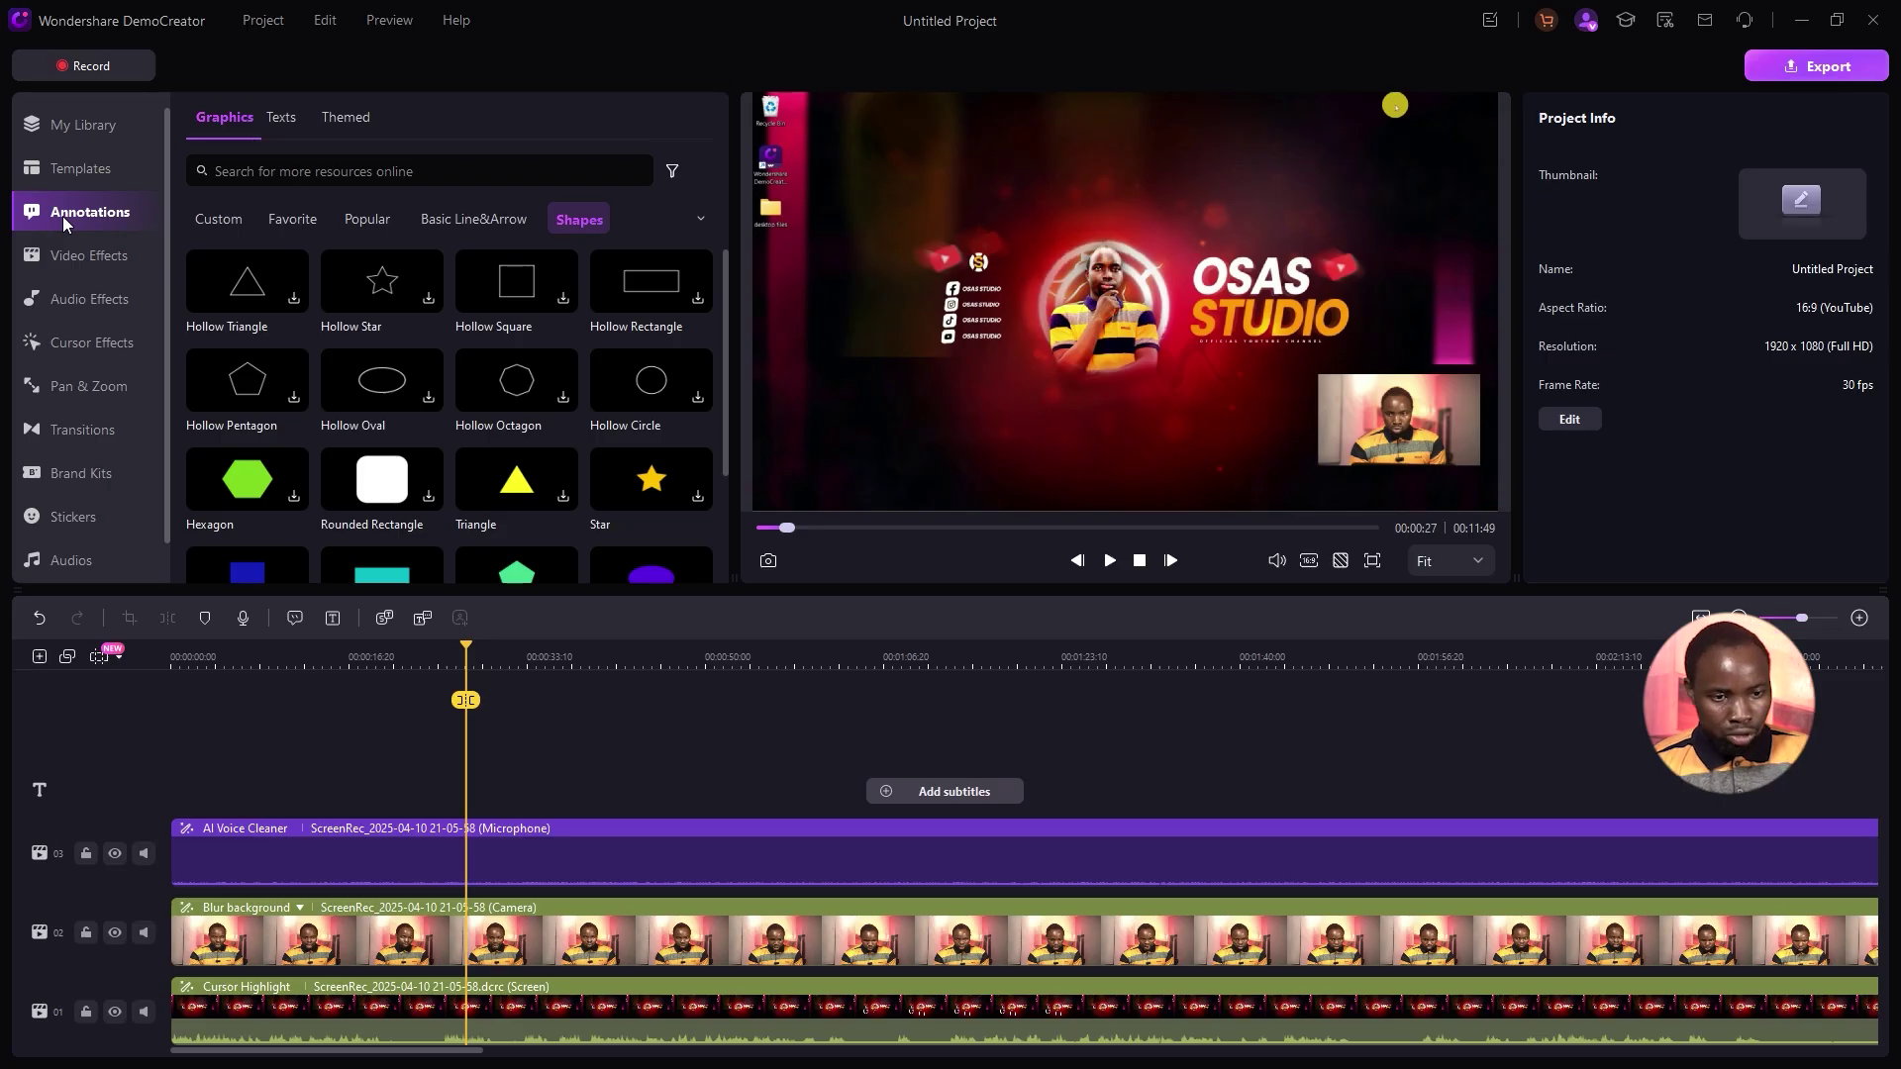
click(351, 206)
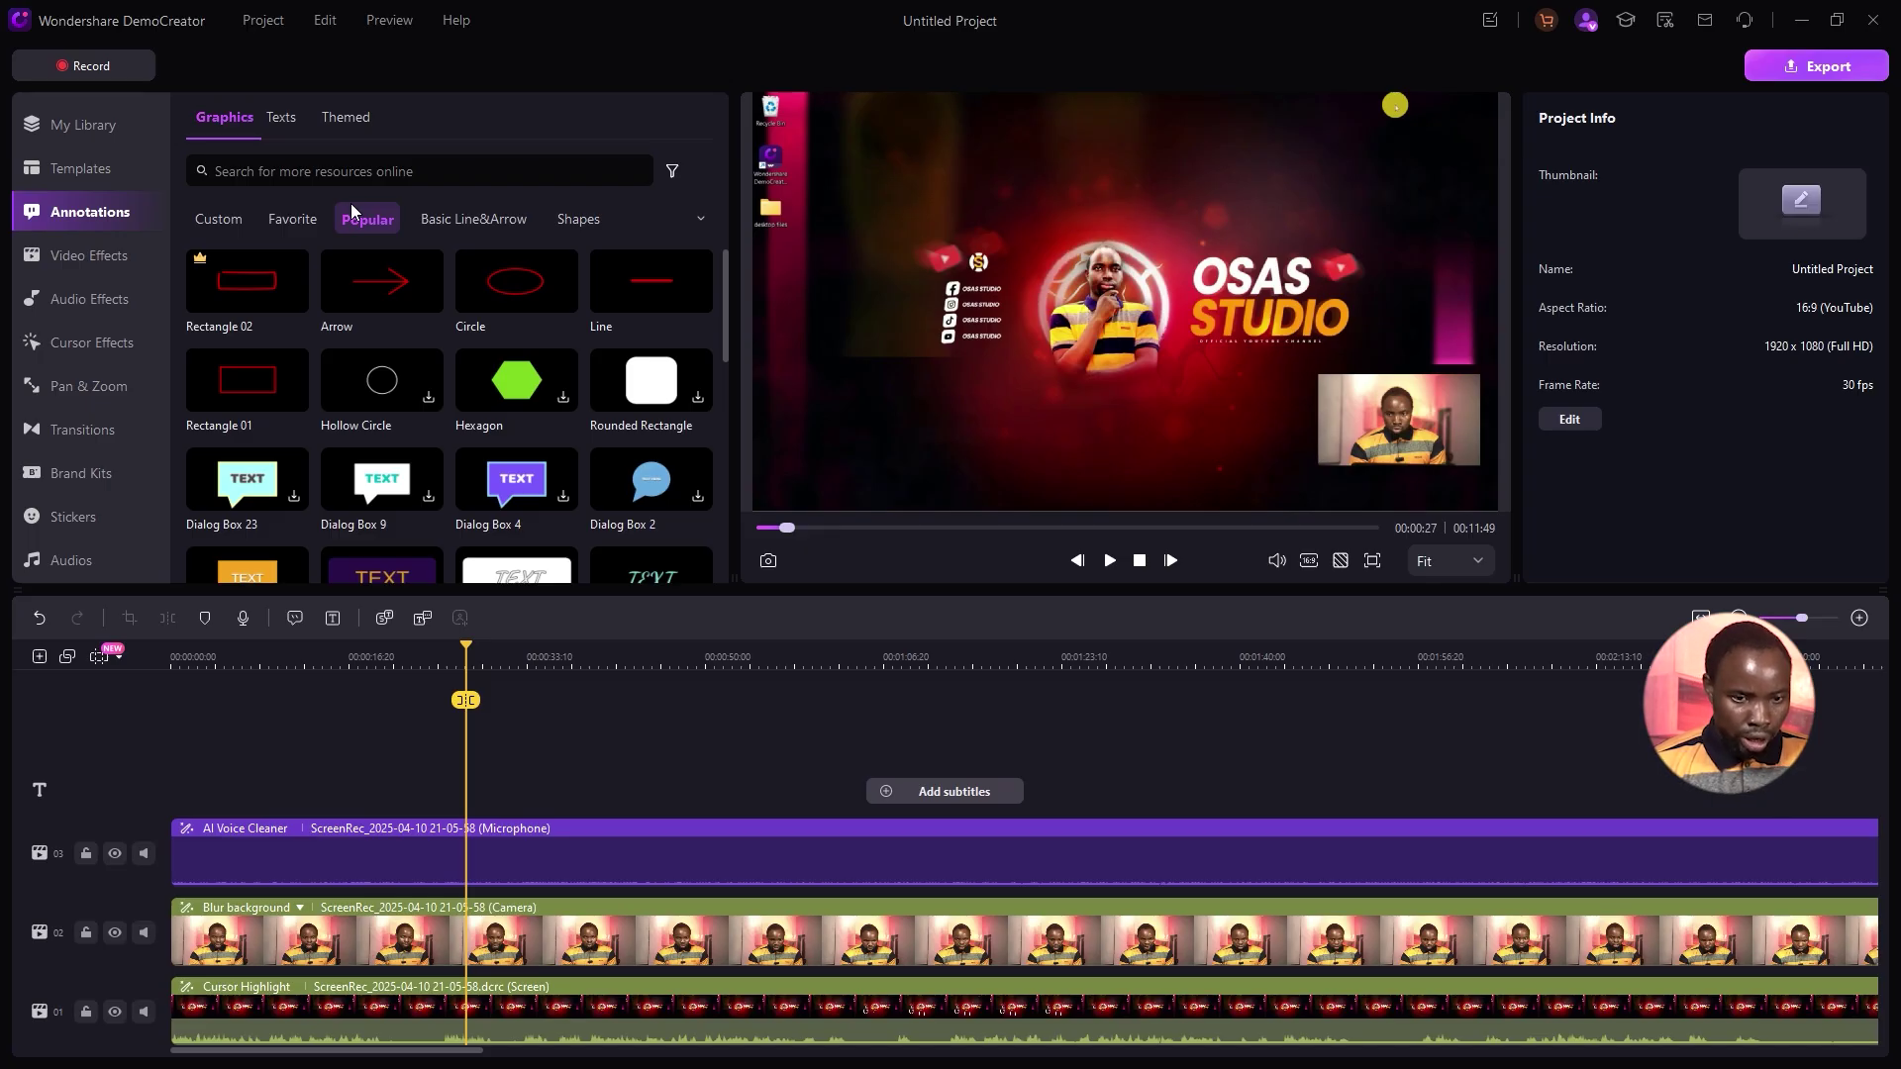
click(279, 118)
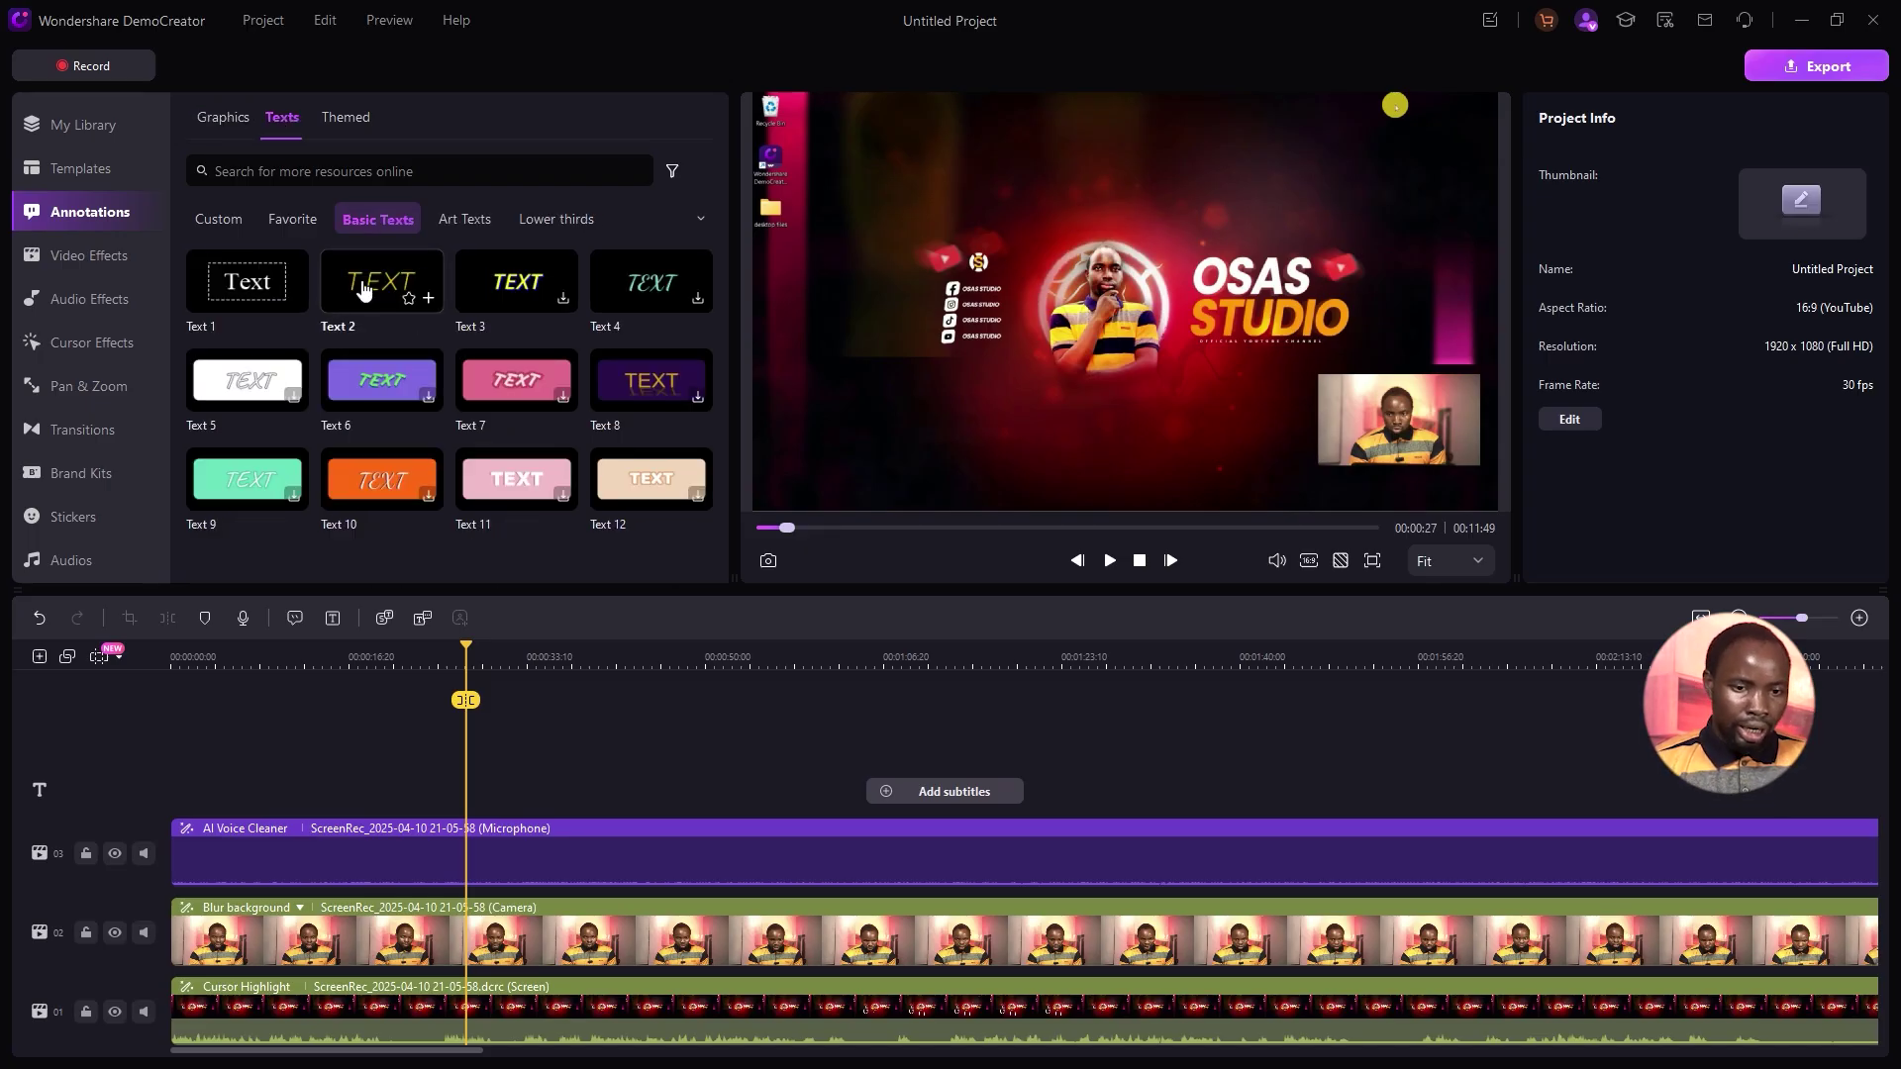
Add a Text 2 title changed to read TEST, then delete the TEST title clip.
click(428, 297)
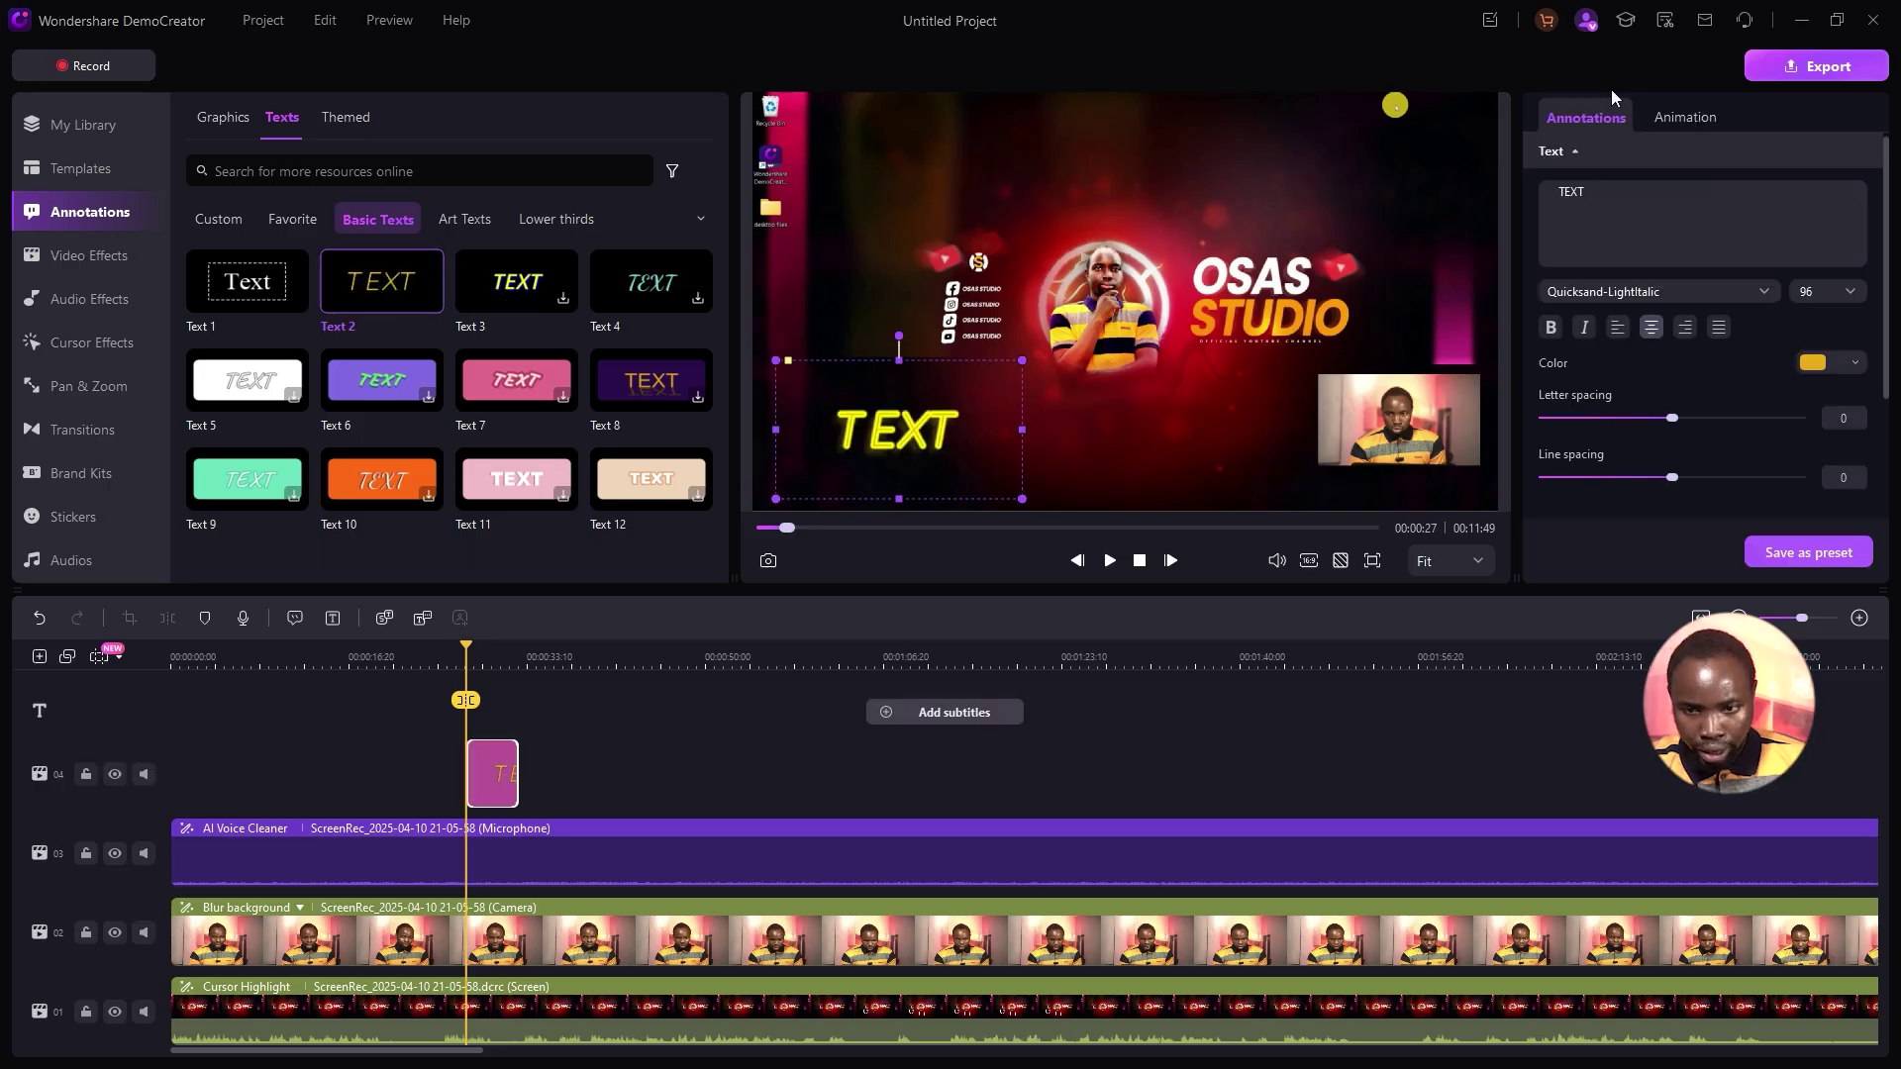
double_click(1636, 203)
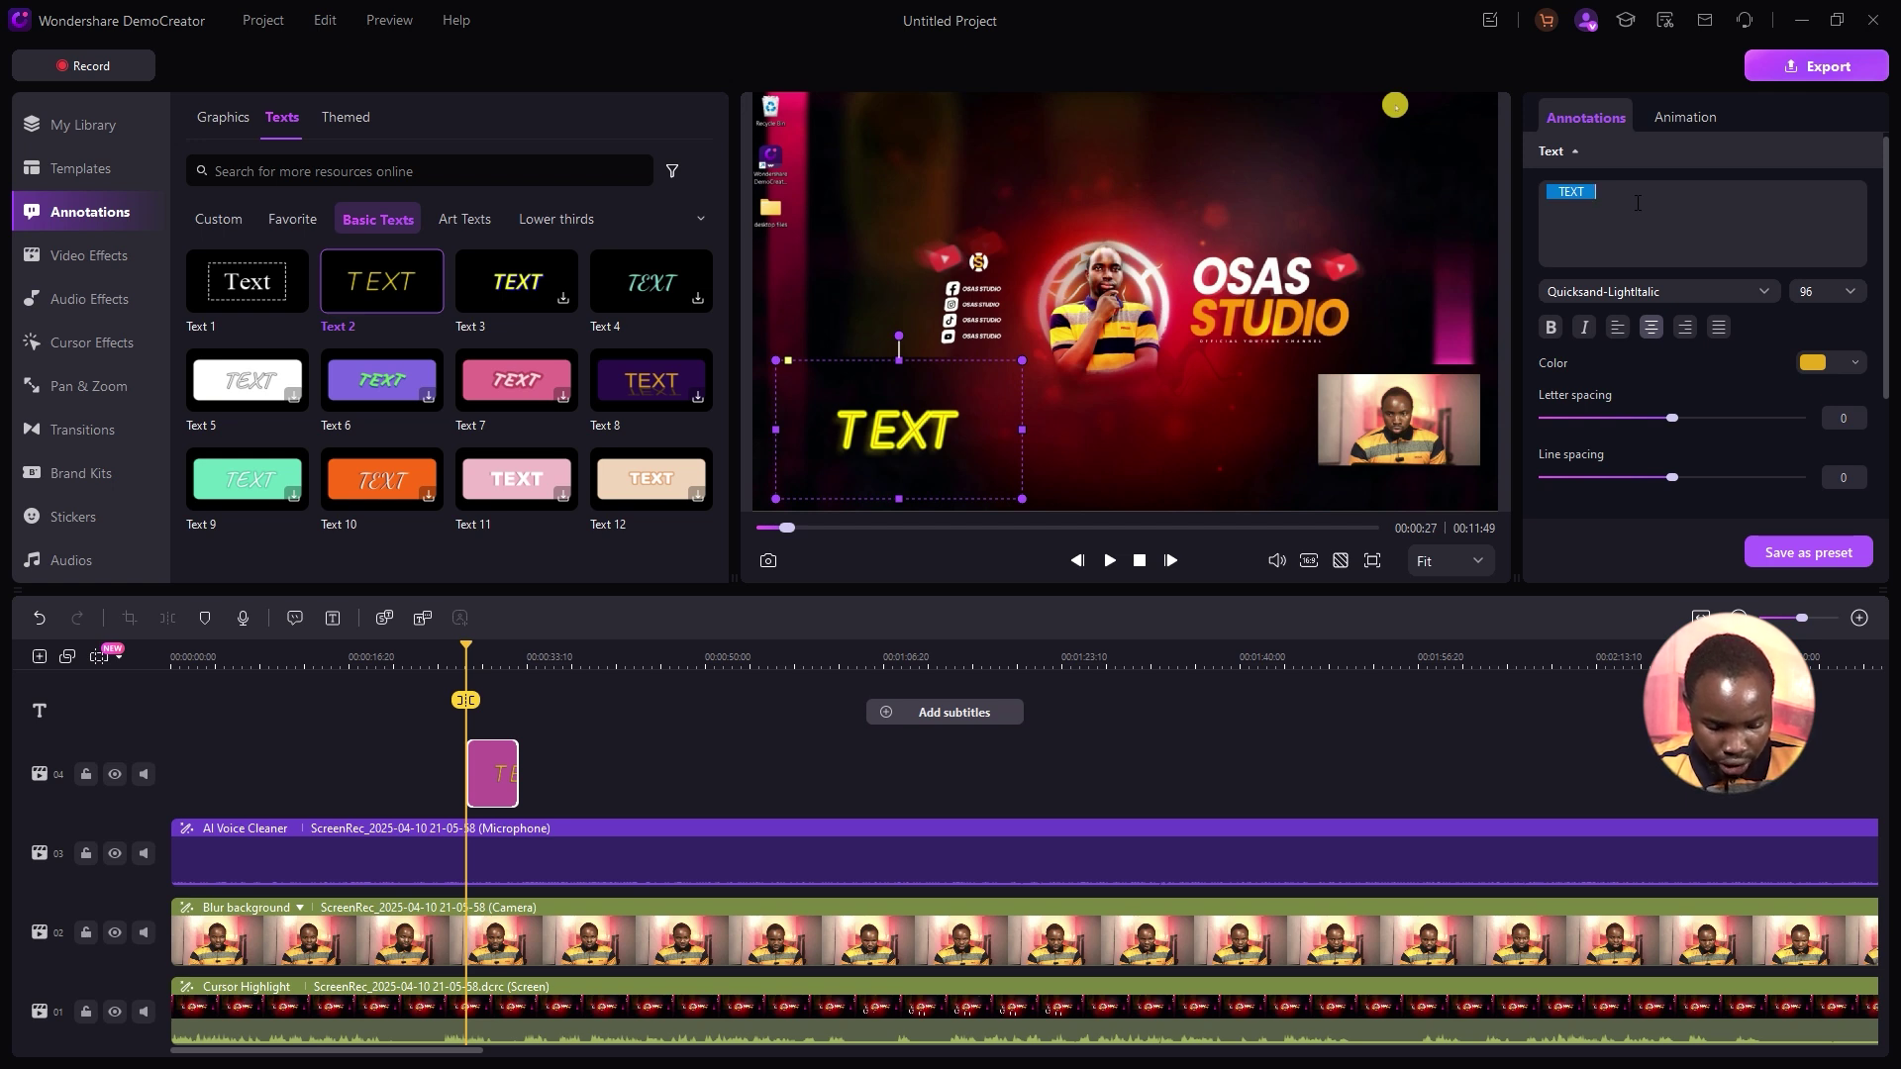
text(TEST)
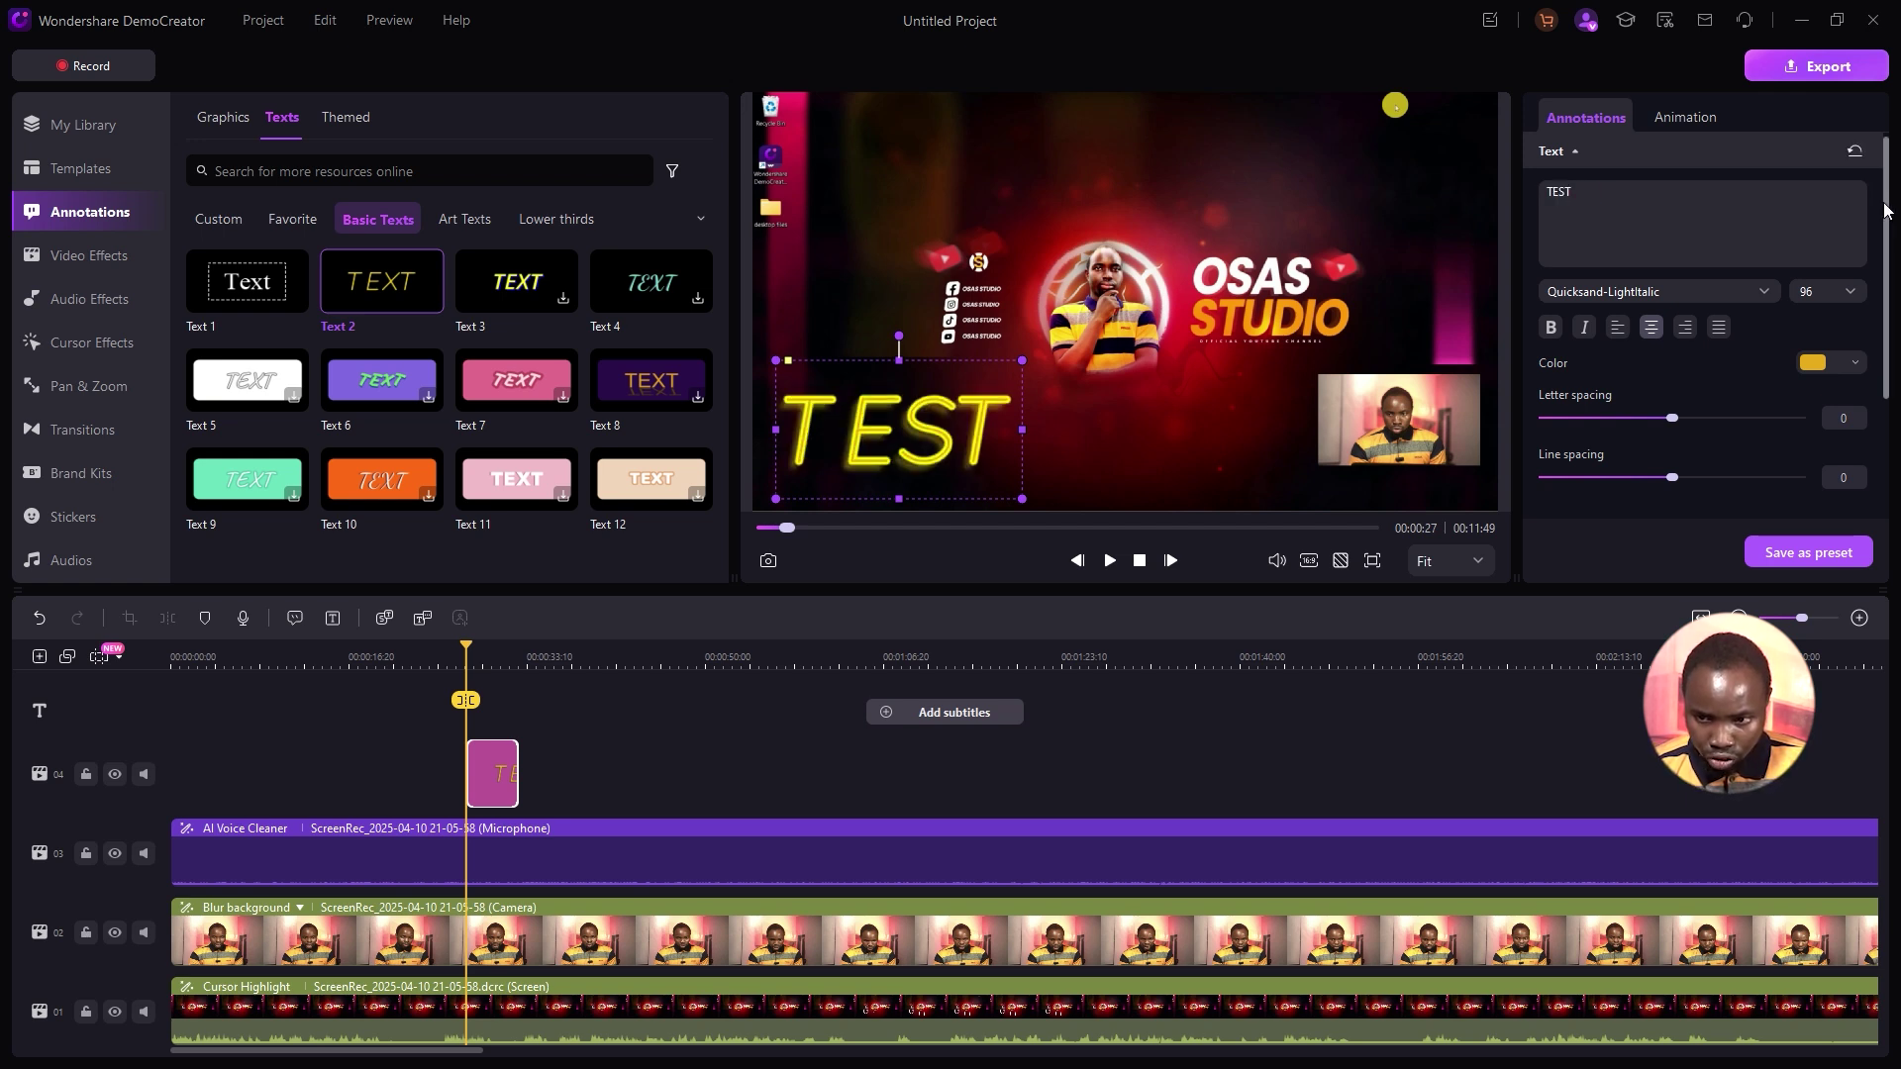
drag(1884, 203, 1859, 305)
scroll(1778, 270, down, 2)
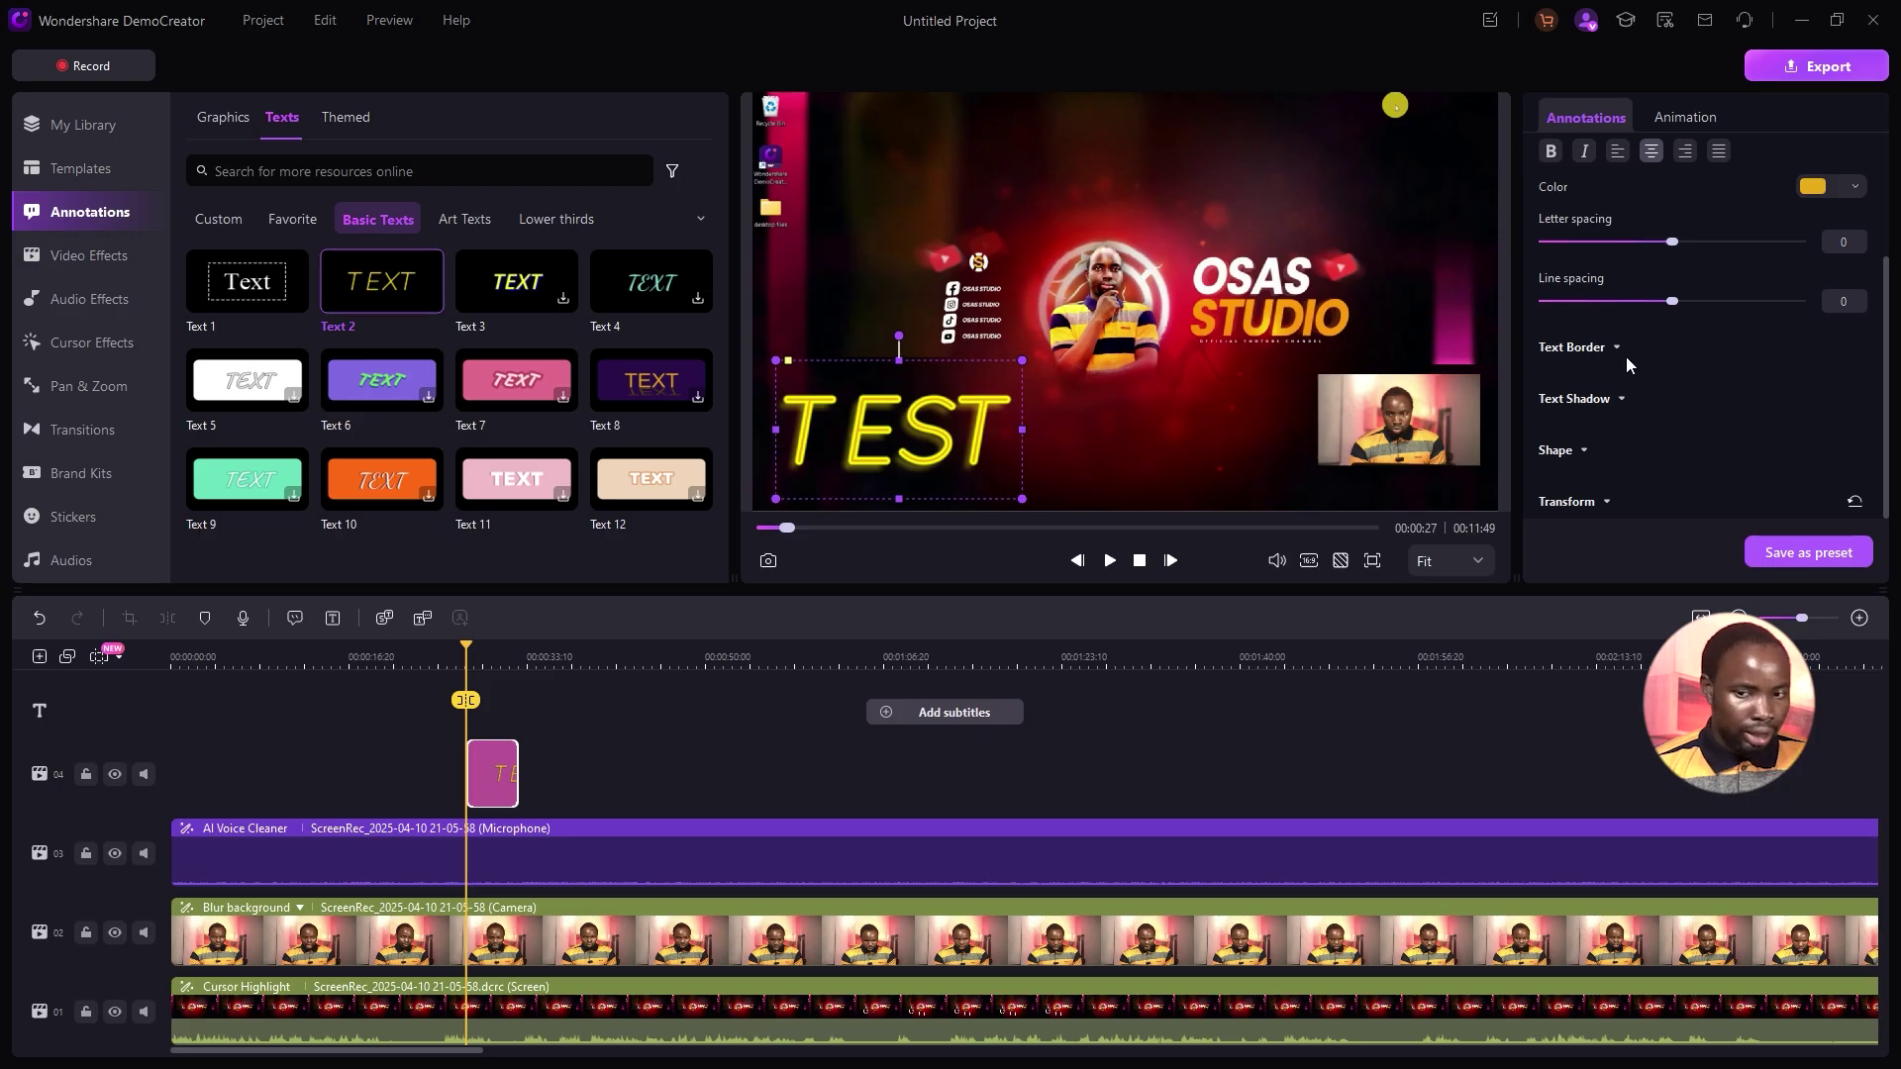
key(Delete)
click(89, 255)
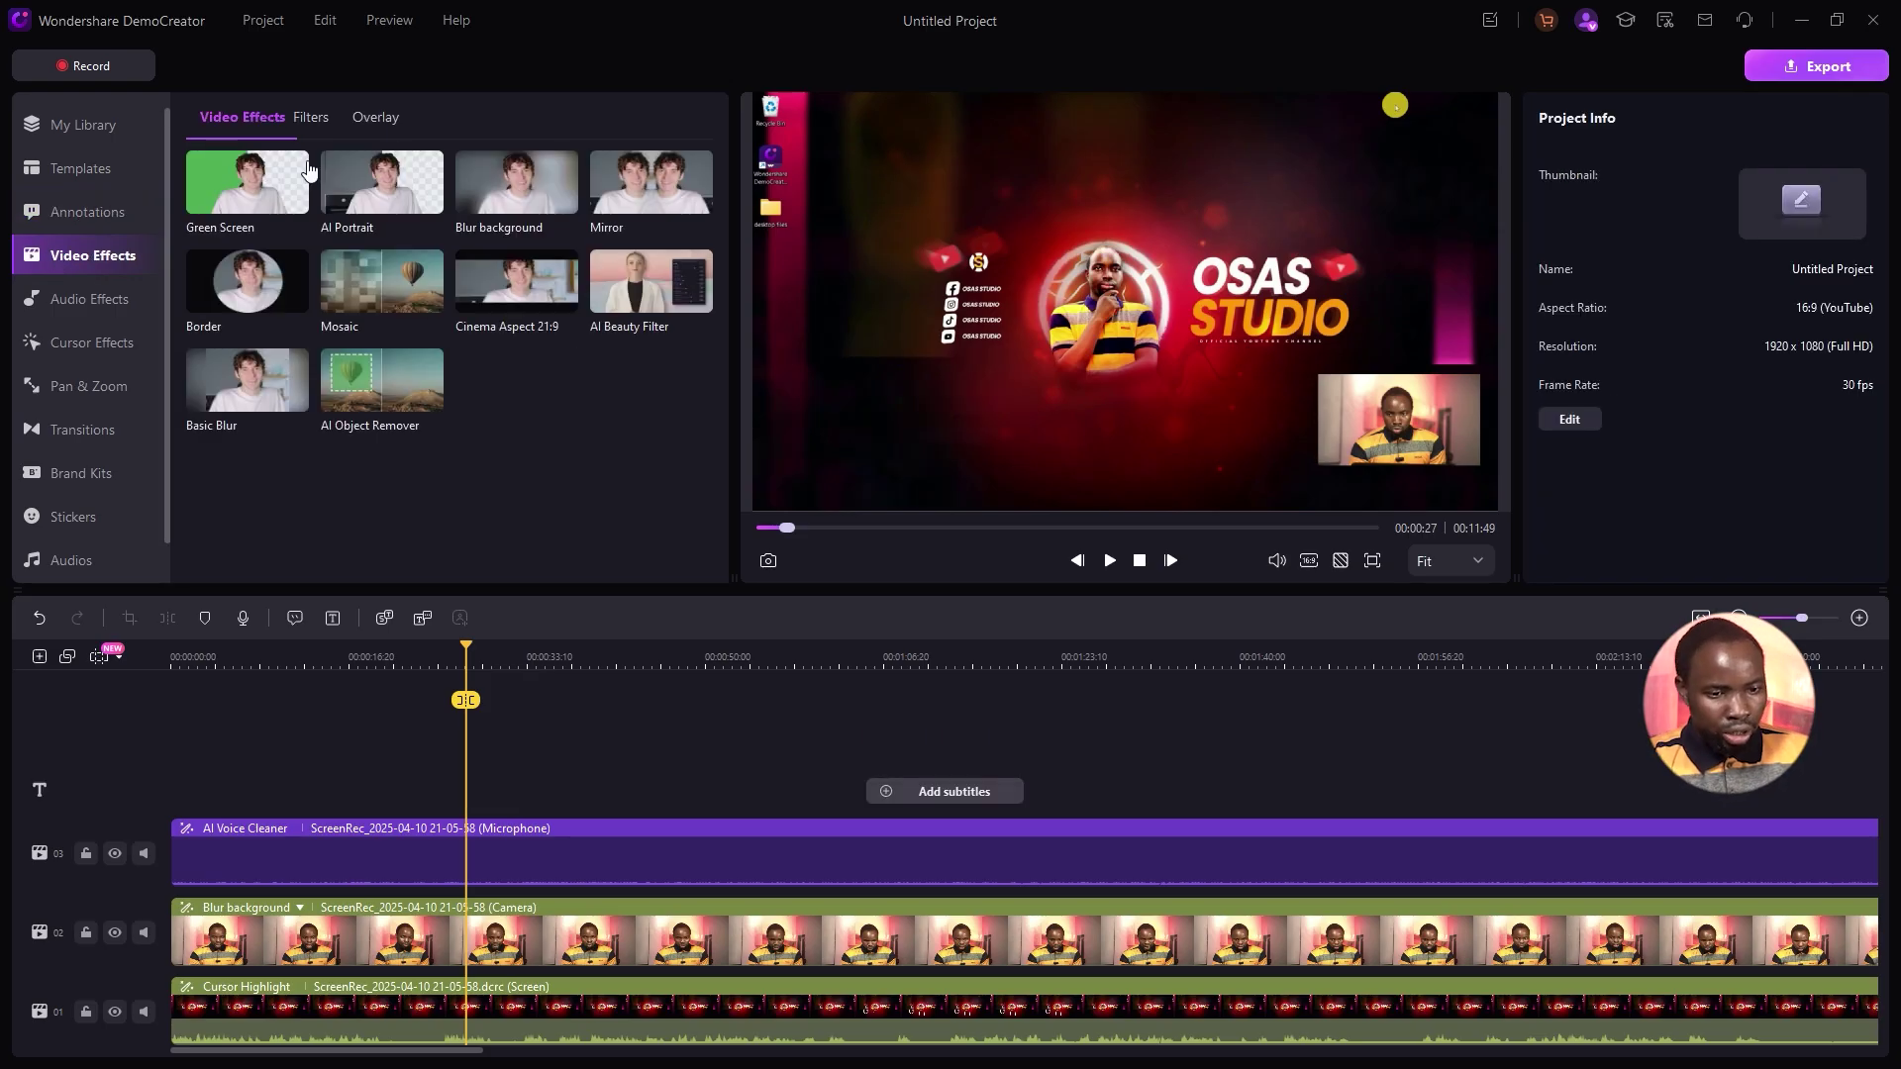
Apply the Border effect to the camera clip with a ringed circle style.
click(366, 944)
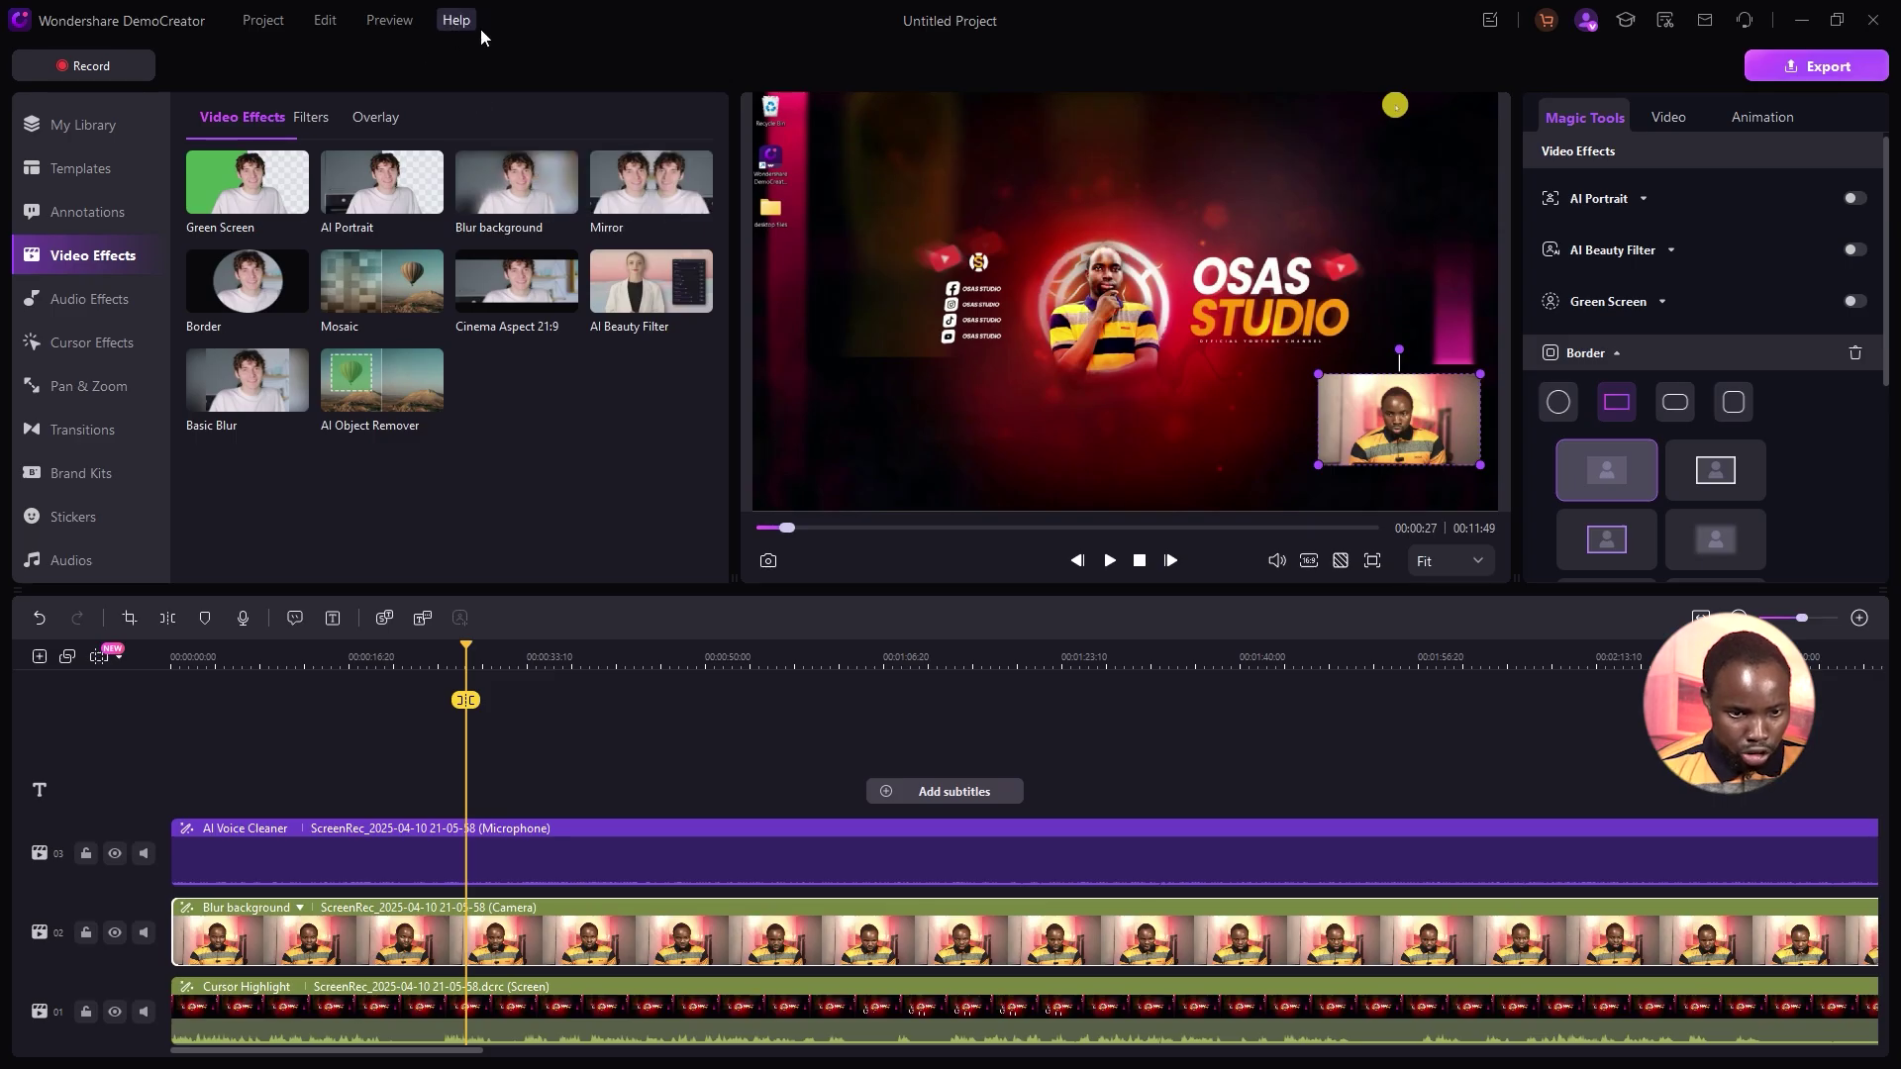
click(446, 348)
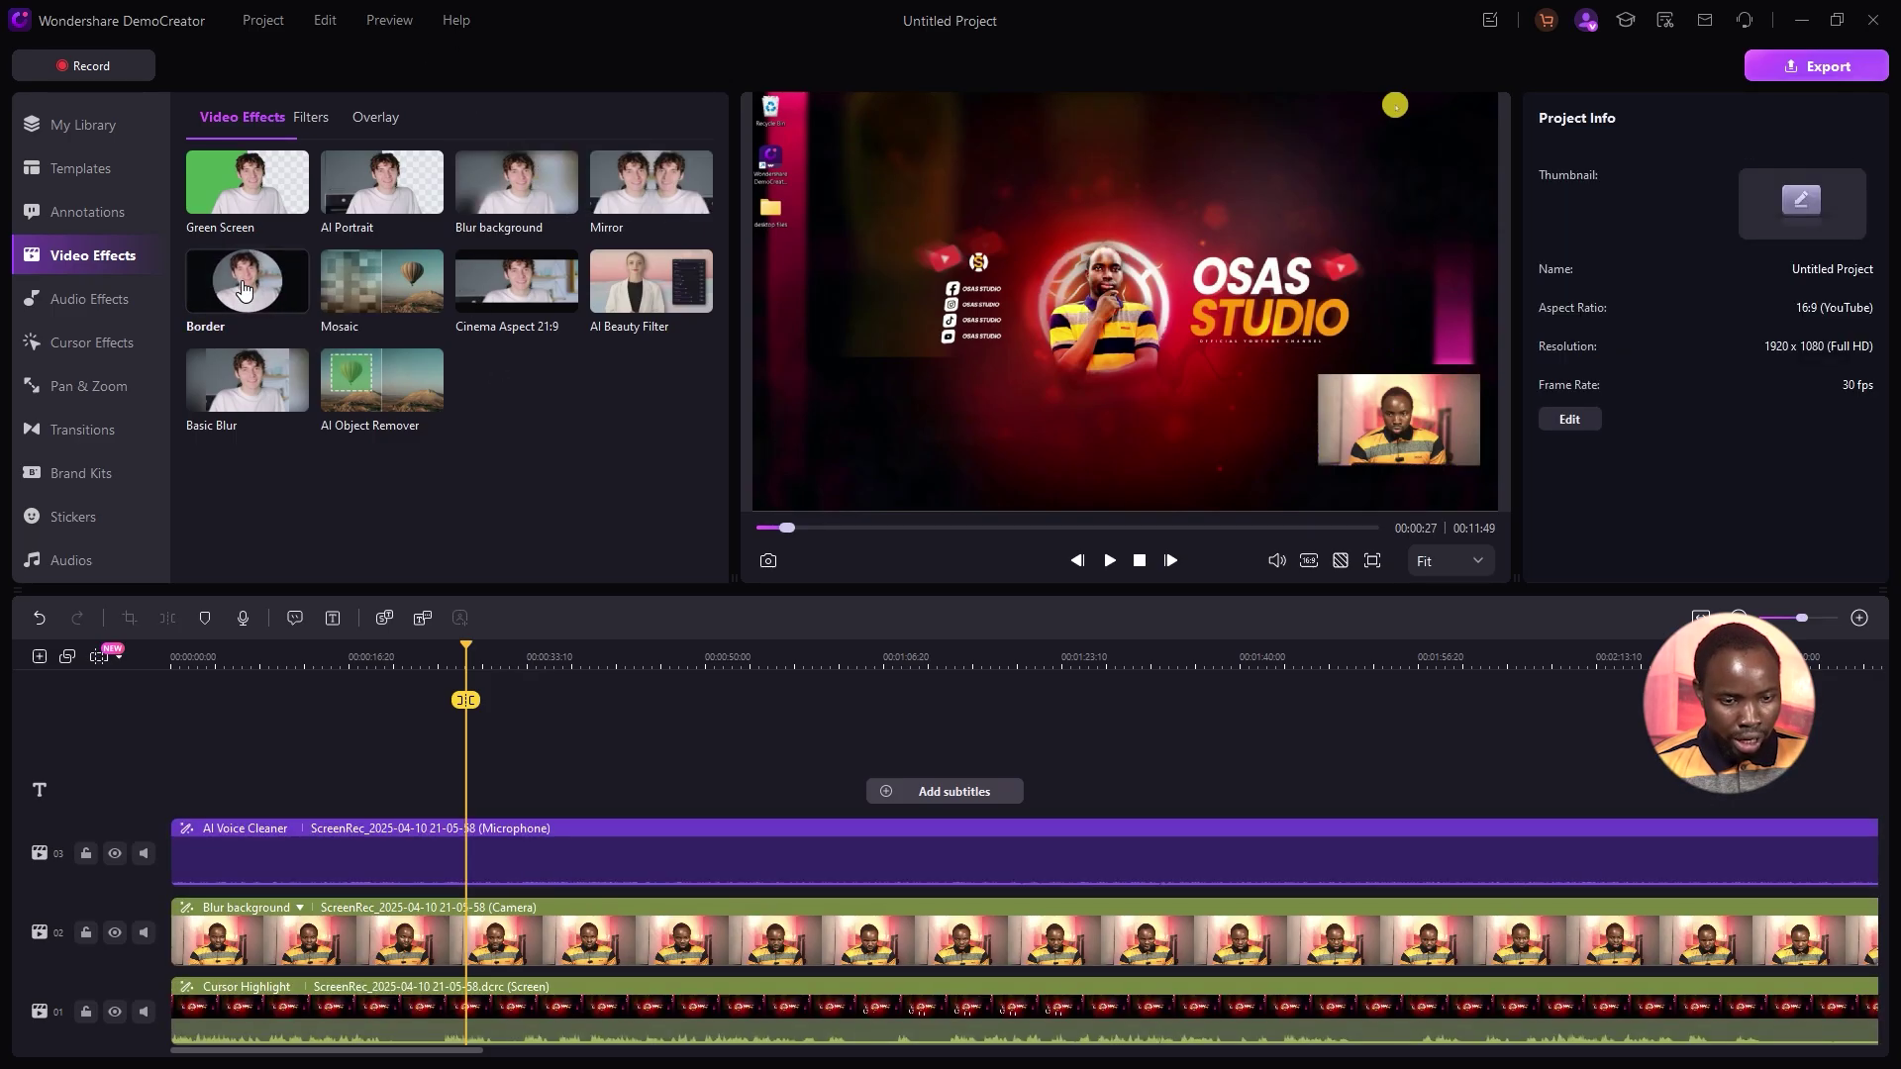
drag(245, 290, 500, 930)
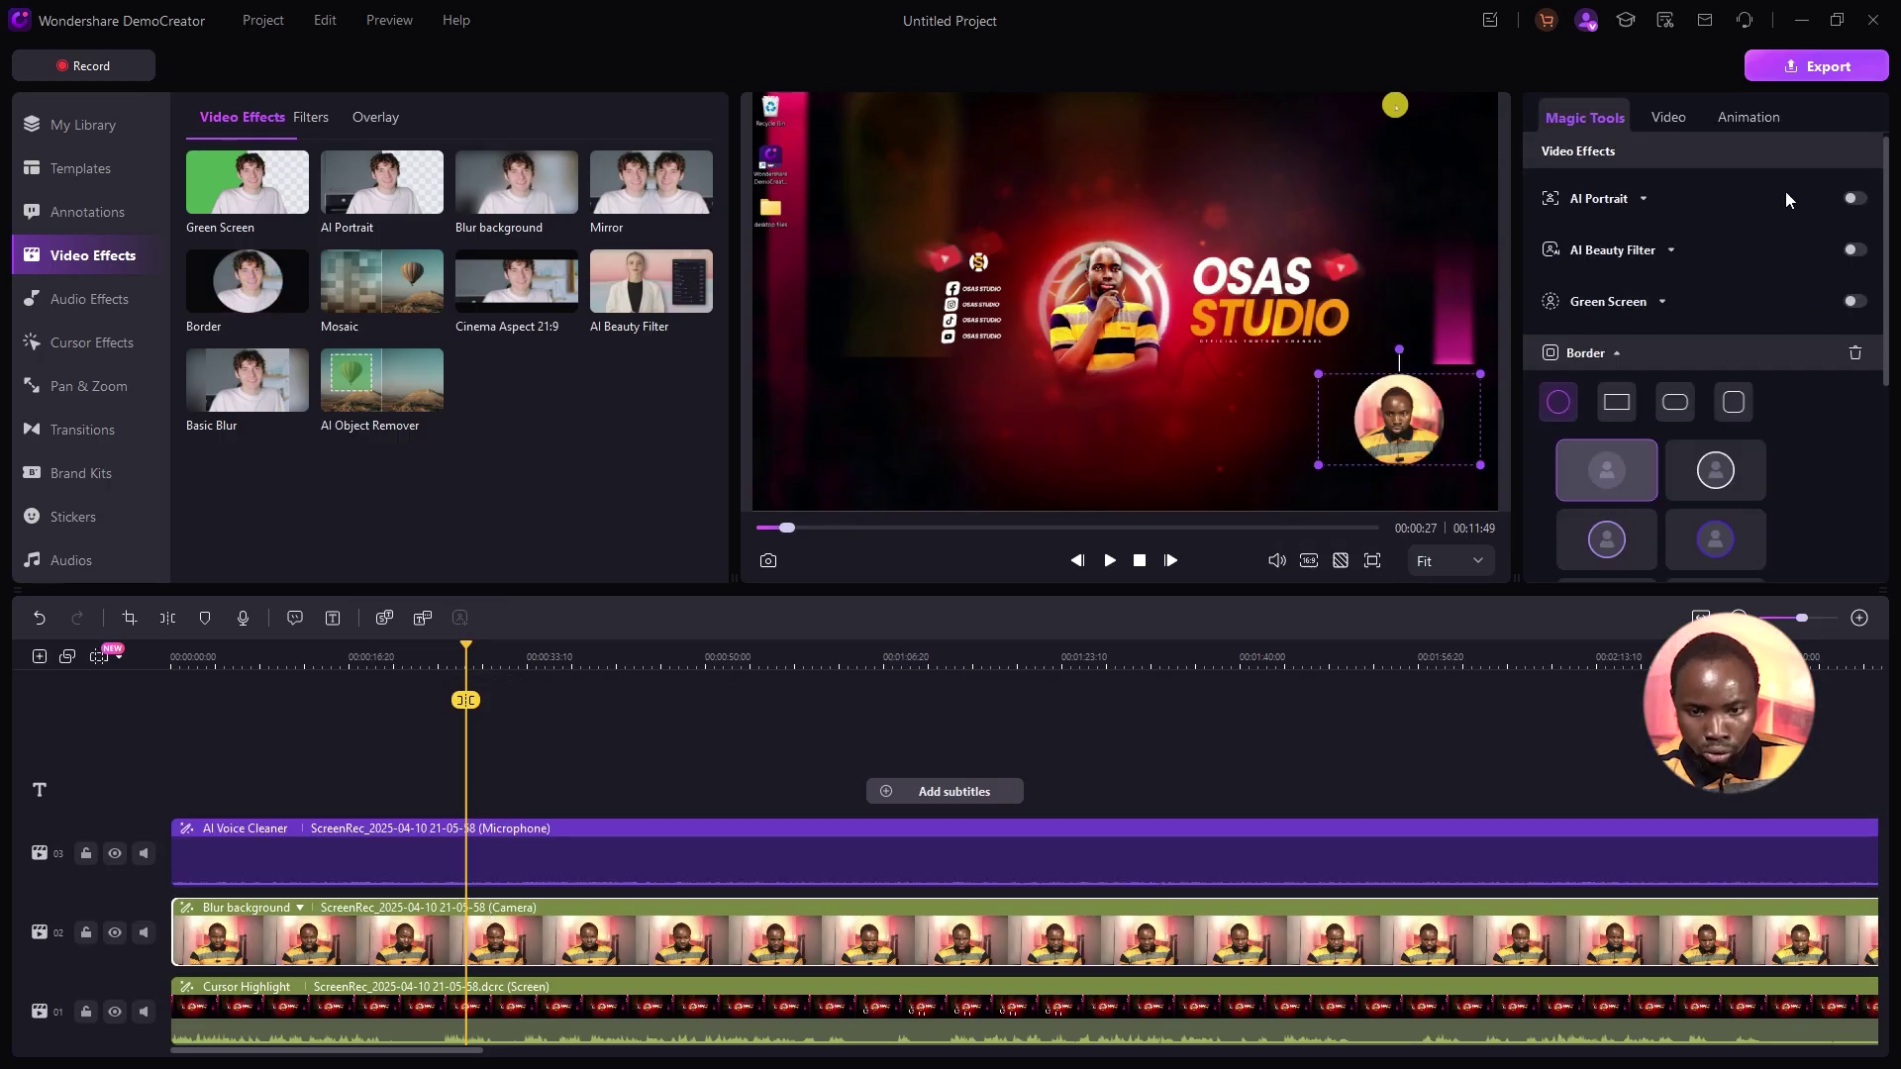
click(1605, 531)
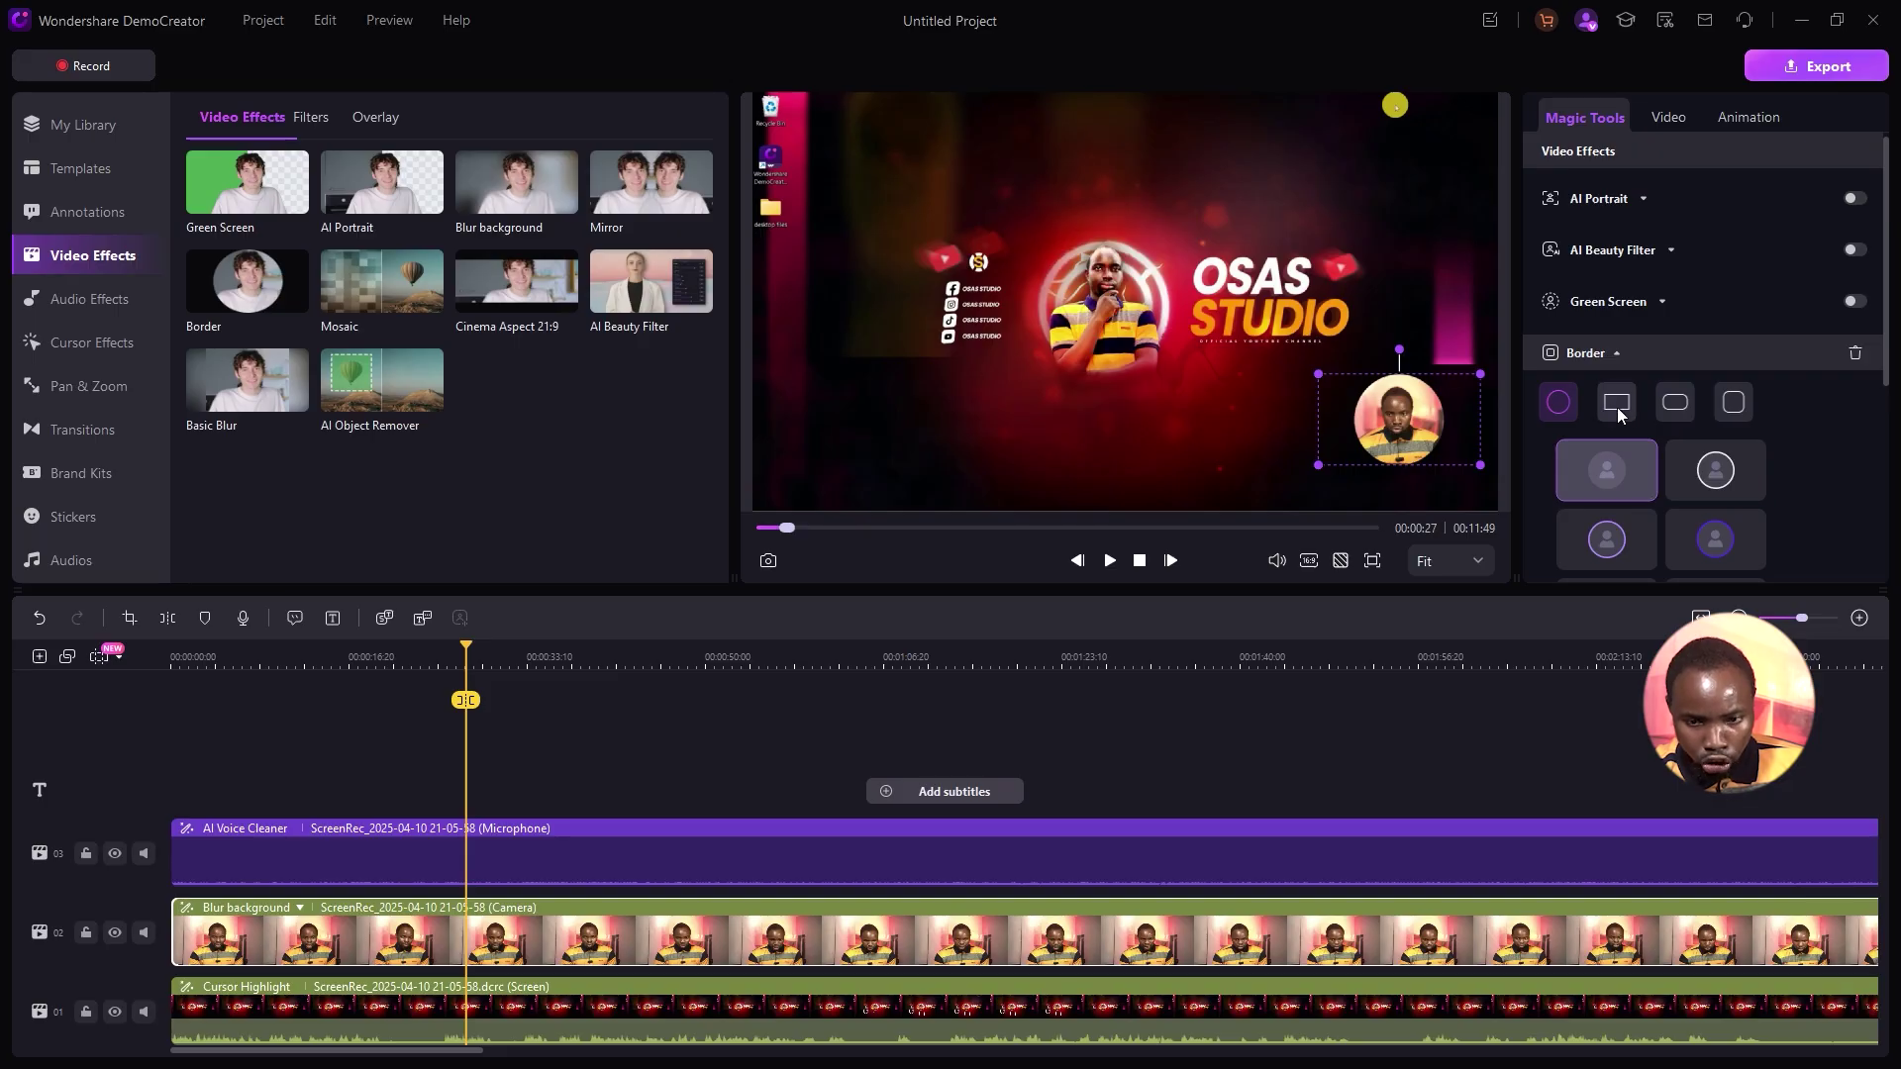
Toggle AI Portrait on and back off for the camera clip, then go to Audio Effects.
click(1855, 198)
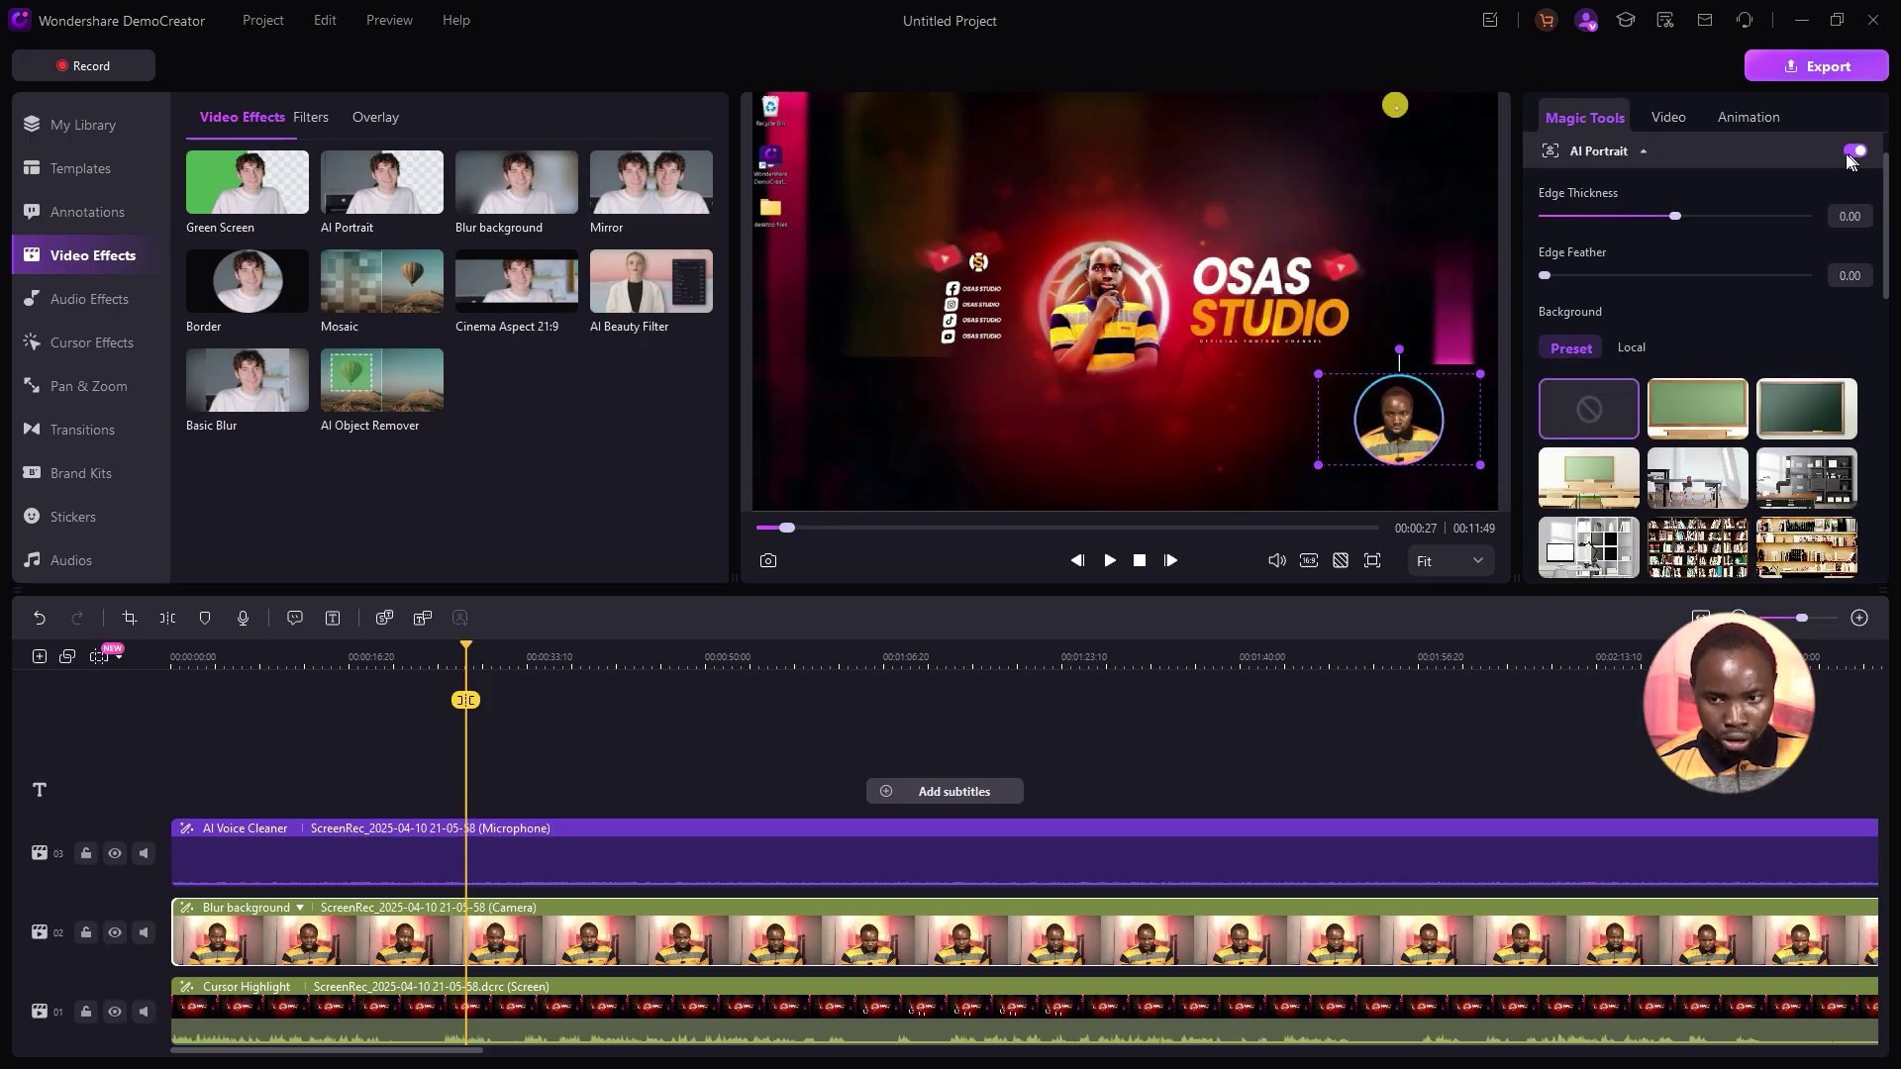
click(1850, 154)
click(1643, 151)
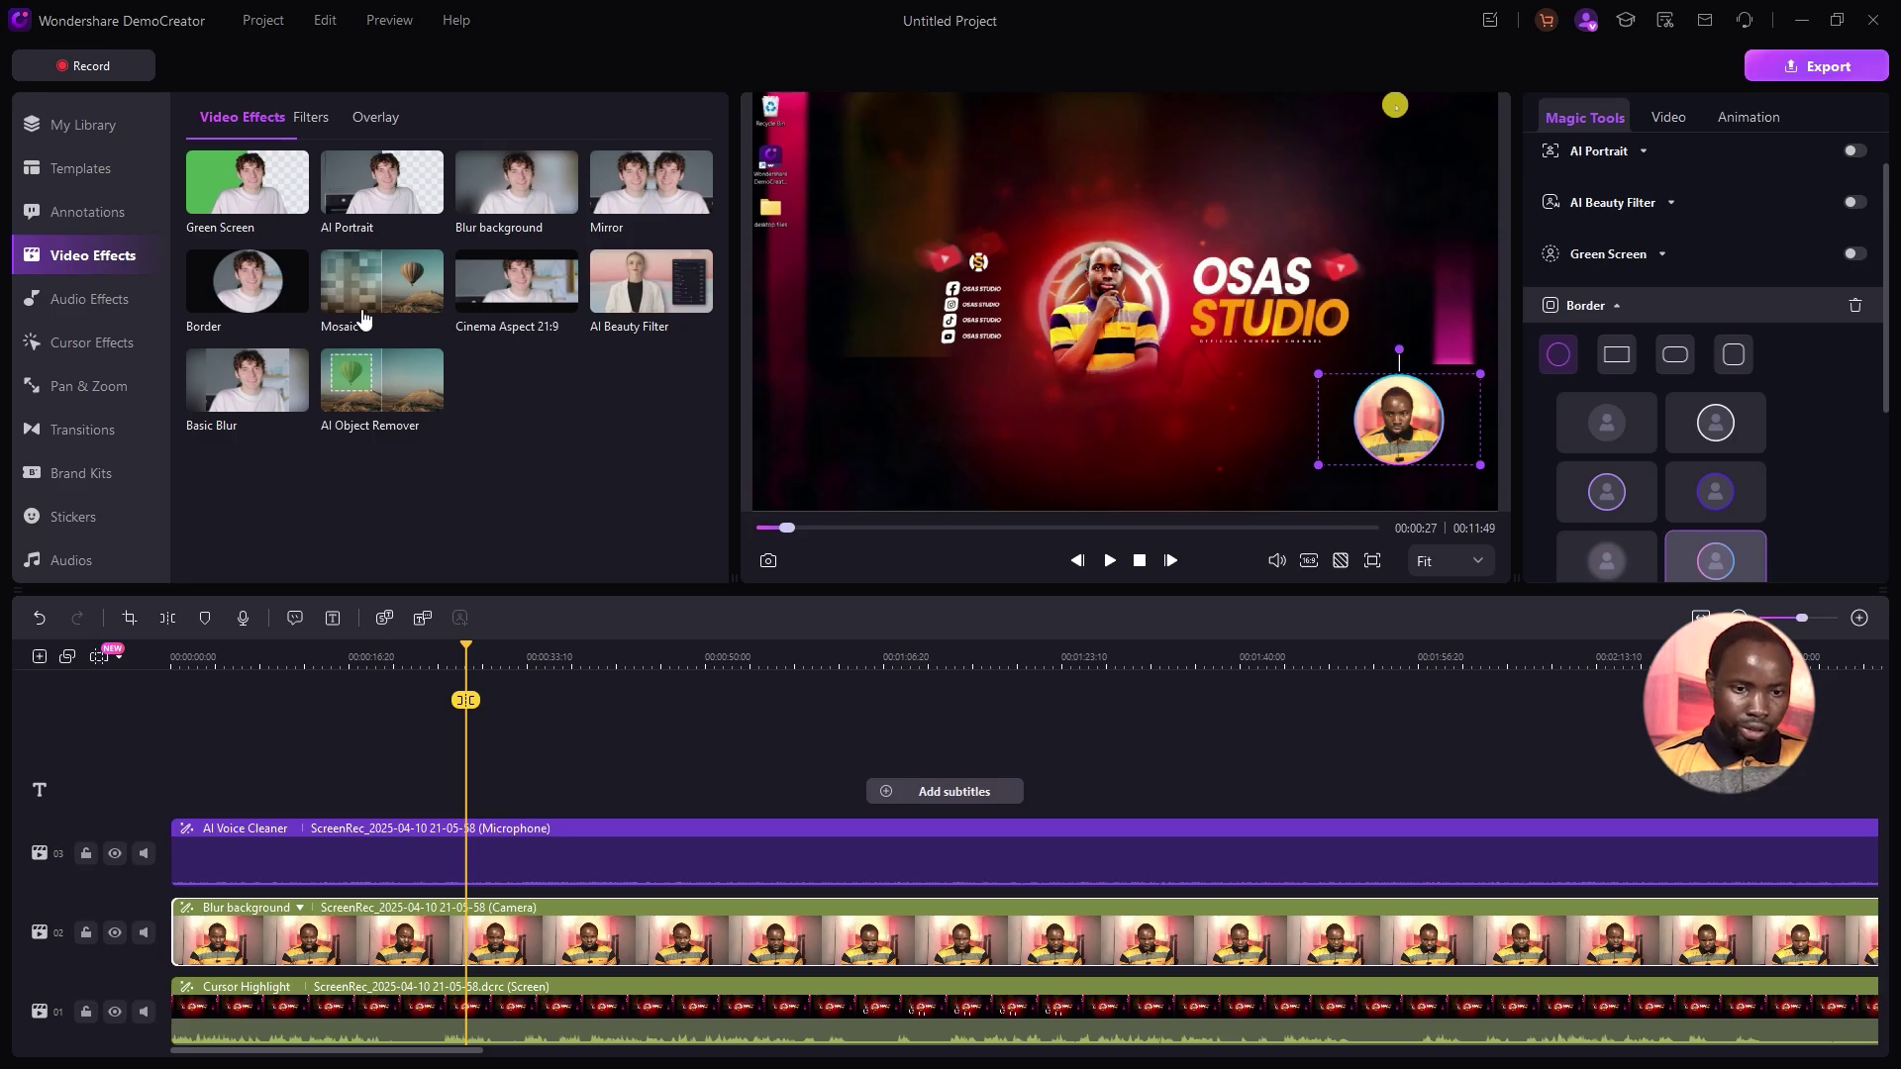
click(84, 298)
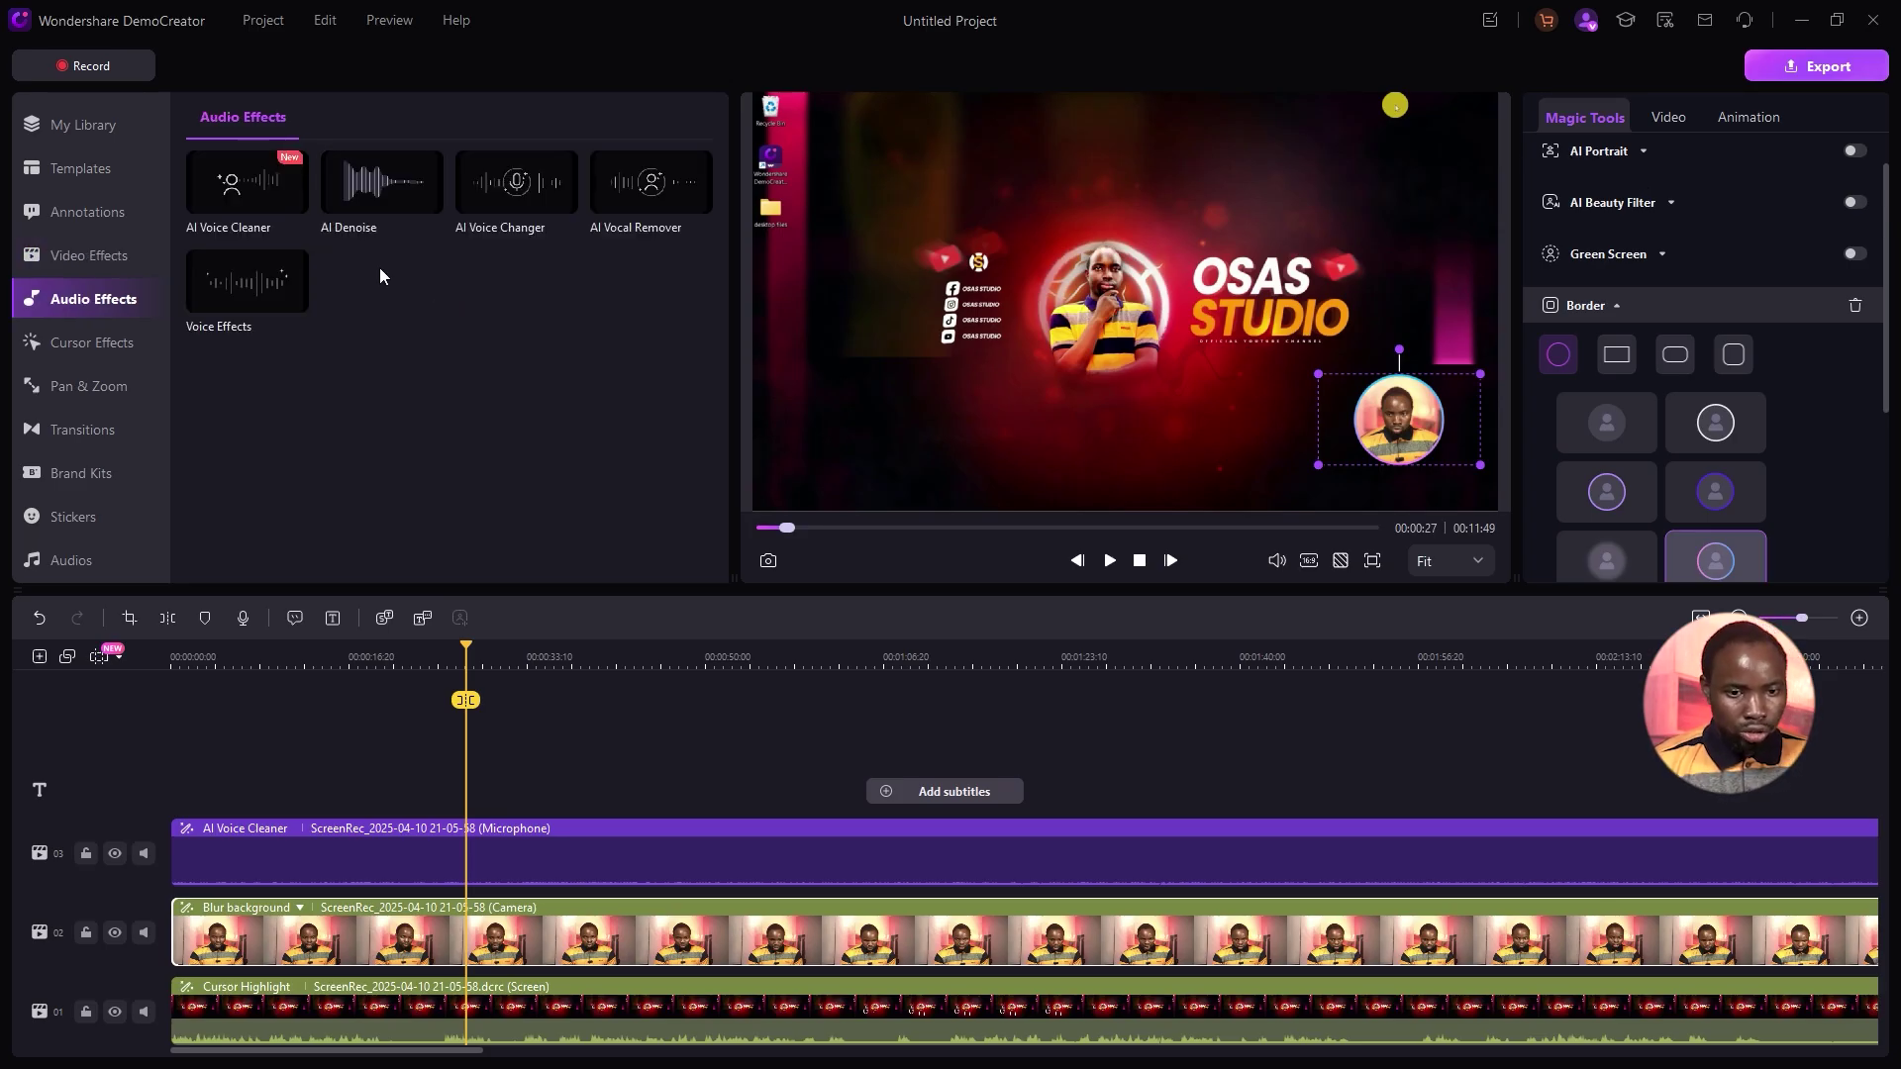
Apply AI Denoise to the microphone track with Normal Denoise on and voice cleaner strength 81.
drag(351, 195, 463, 831)
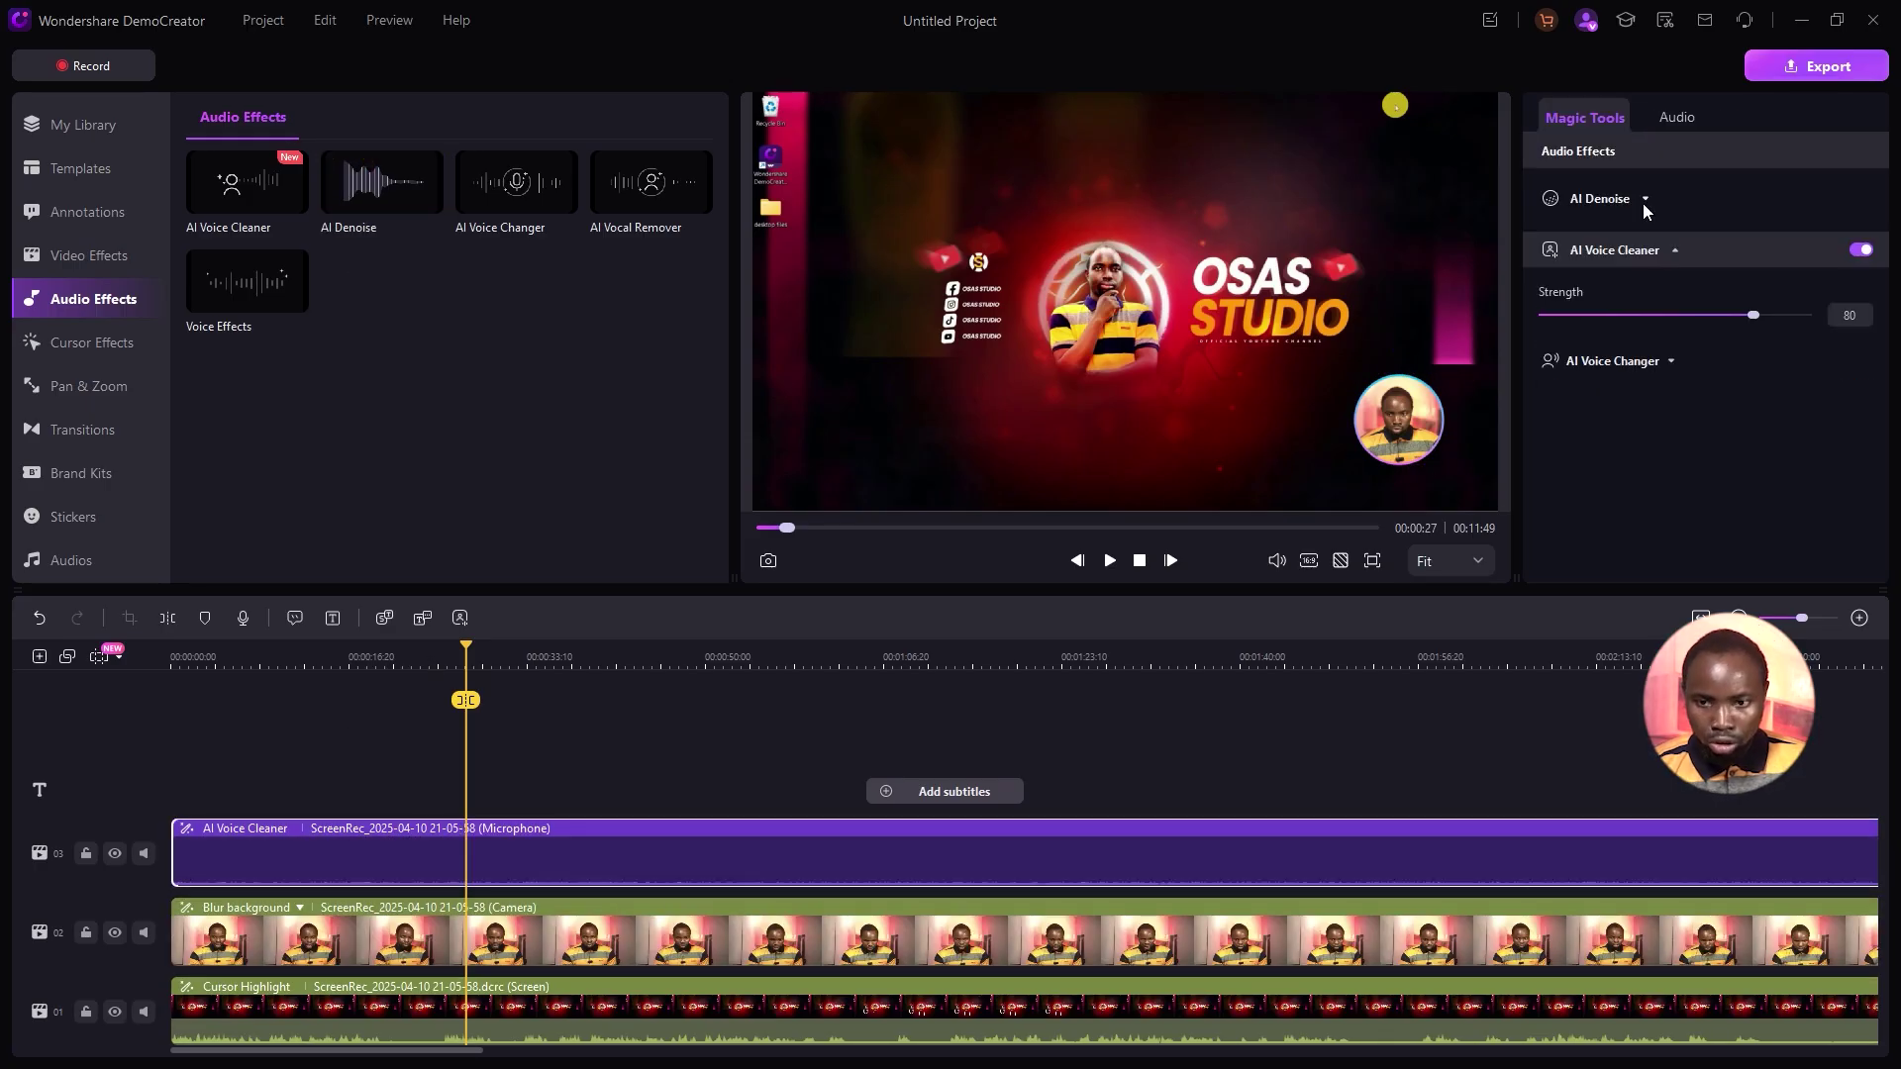
click(1642, 200)
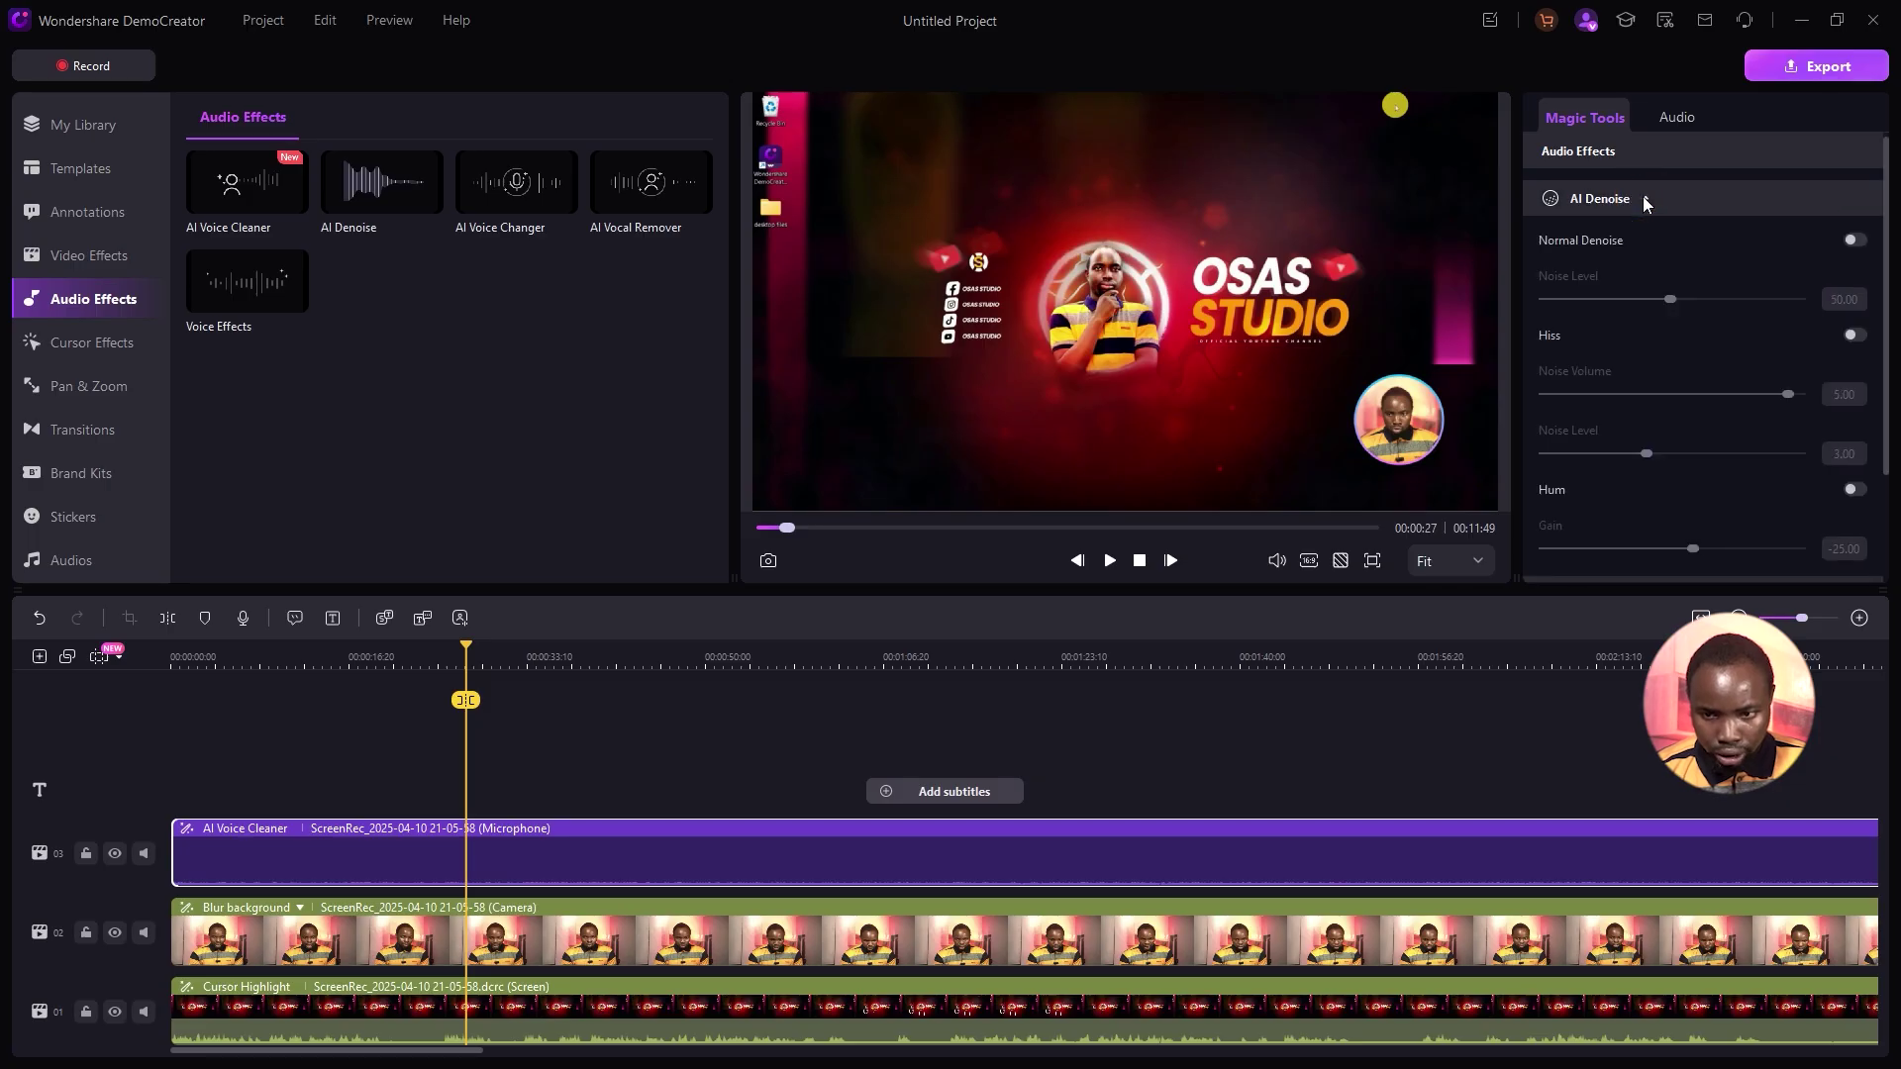
click(1854, 241)
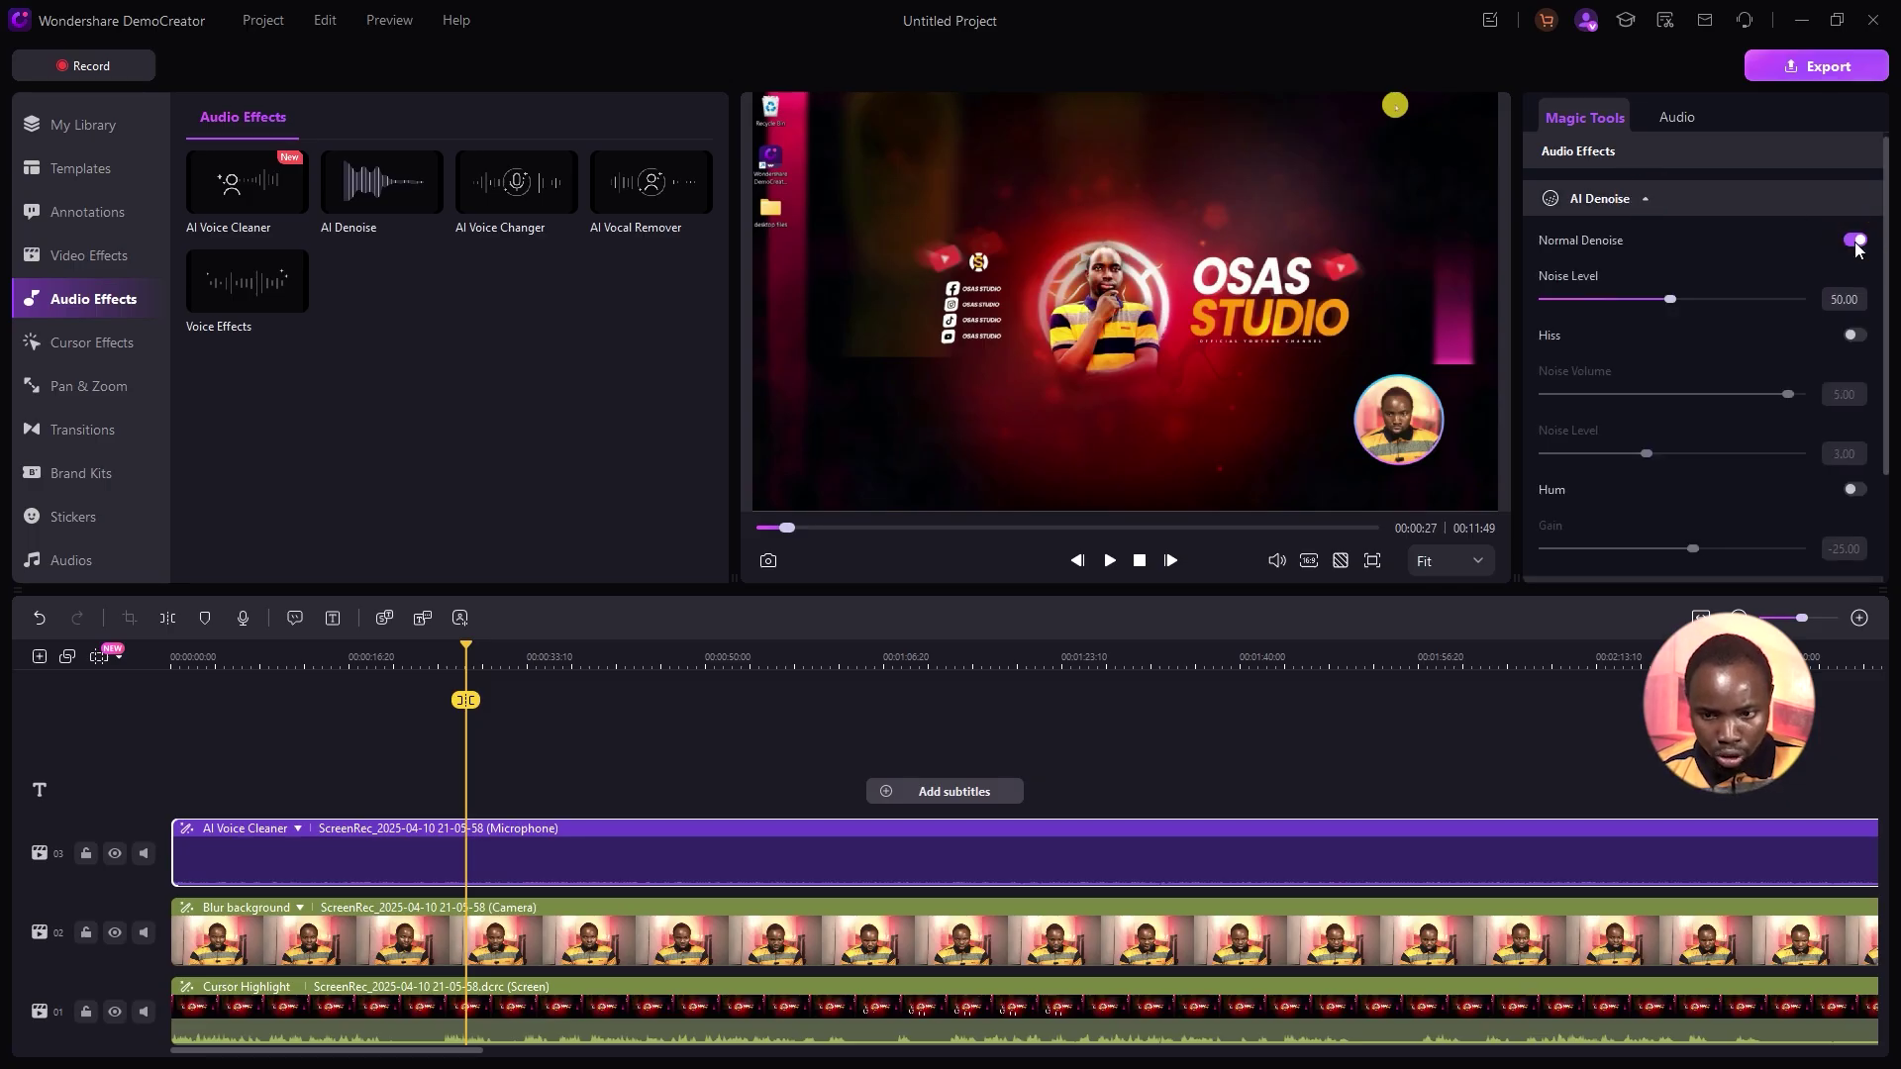
scroll(1861, 297, down, 1)
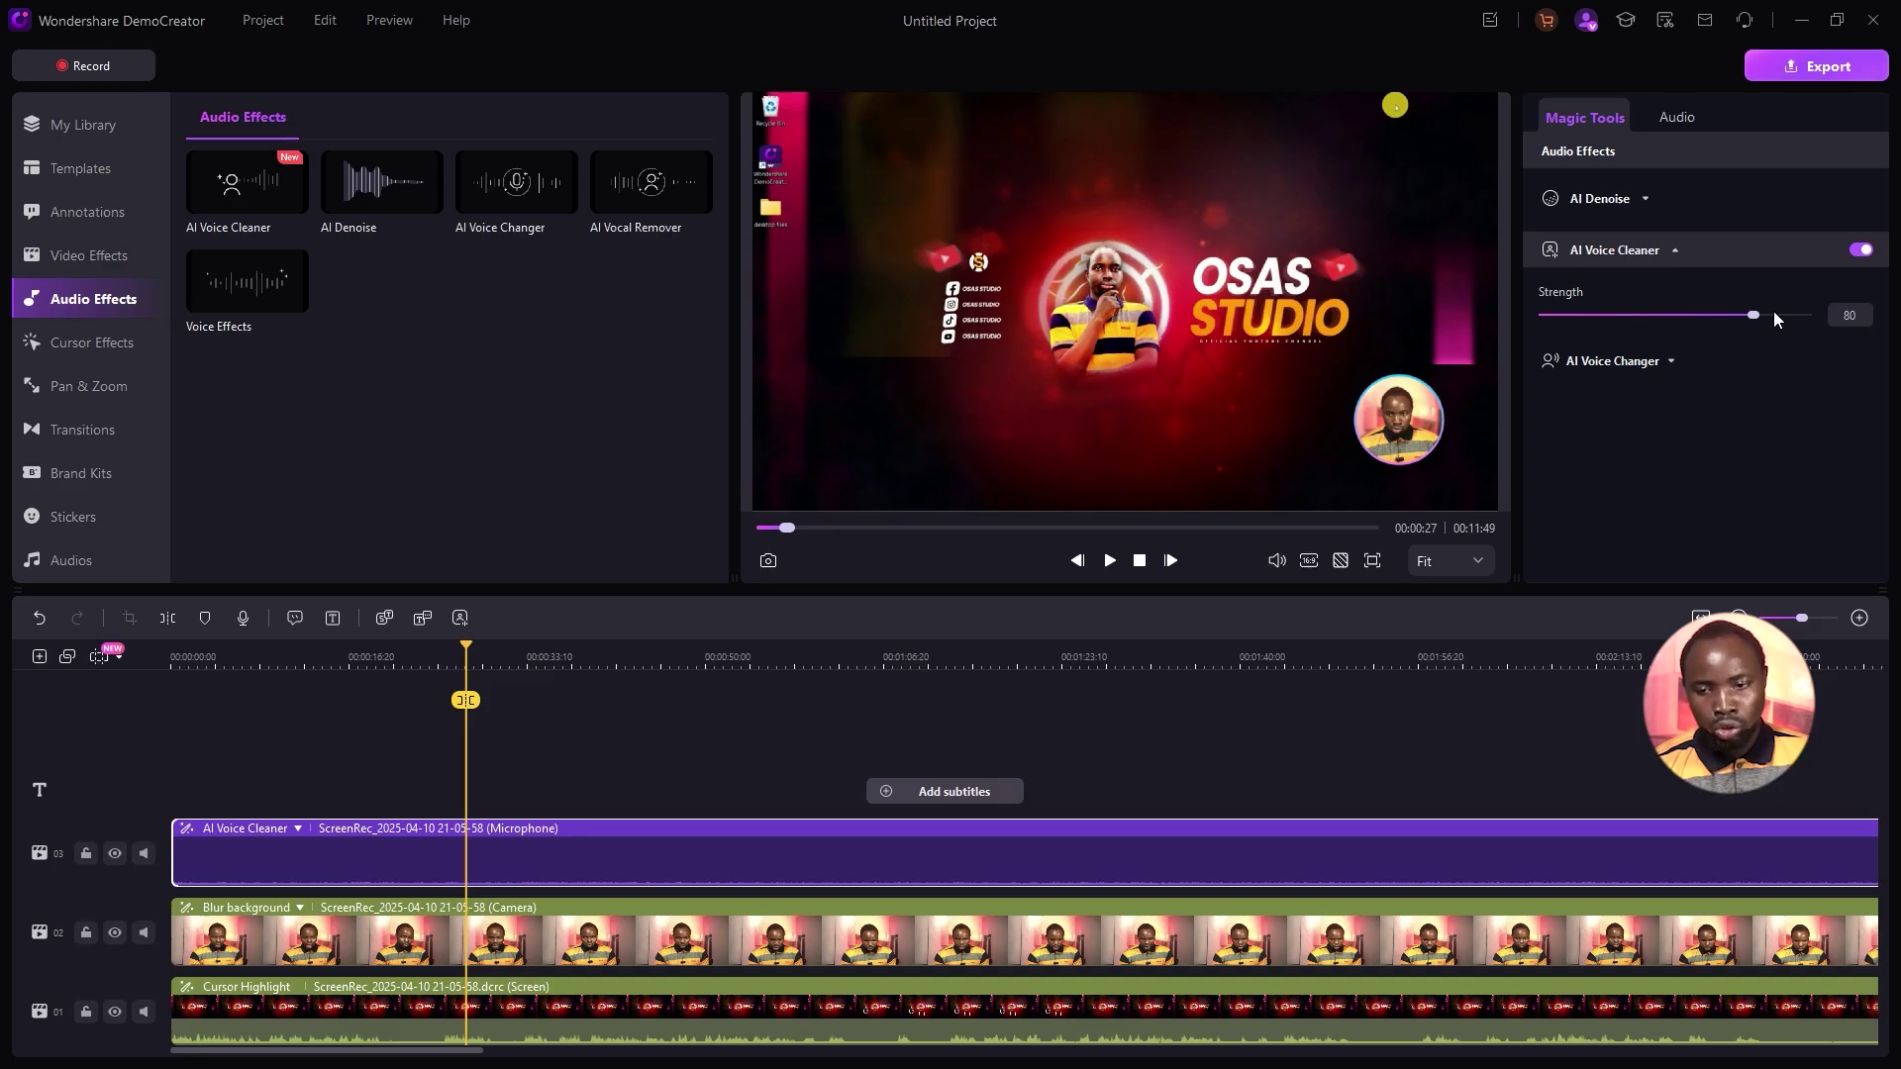
drag(1755, 315, 1760, 324)
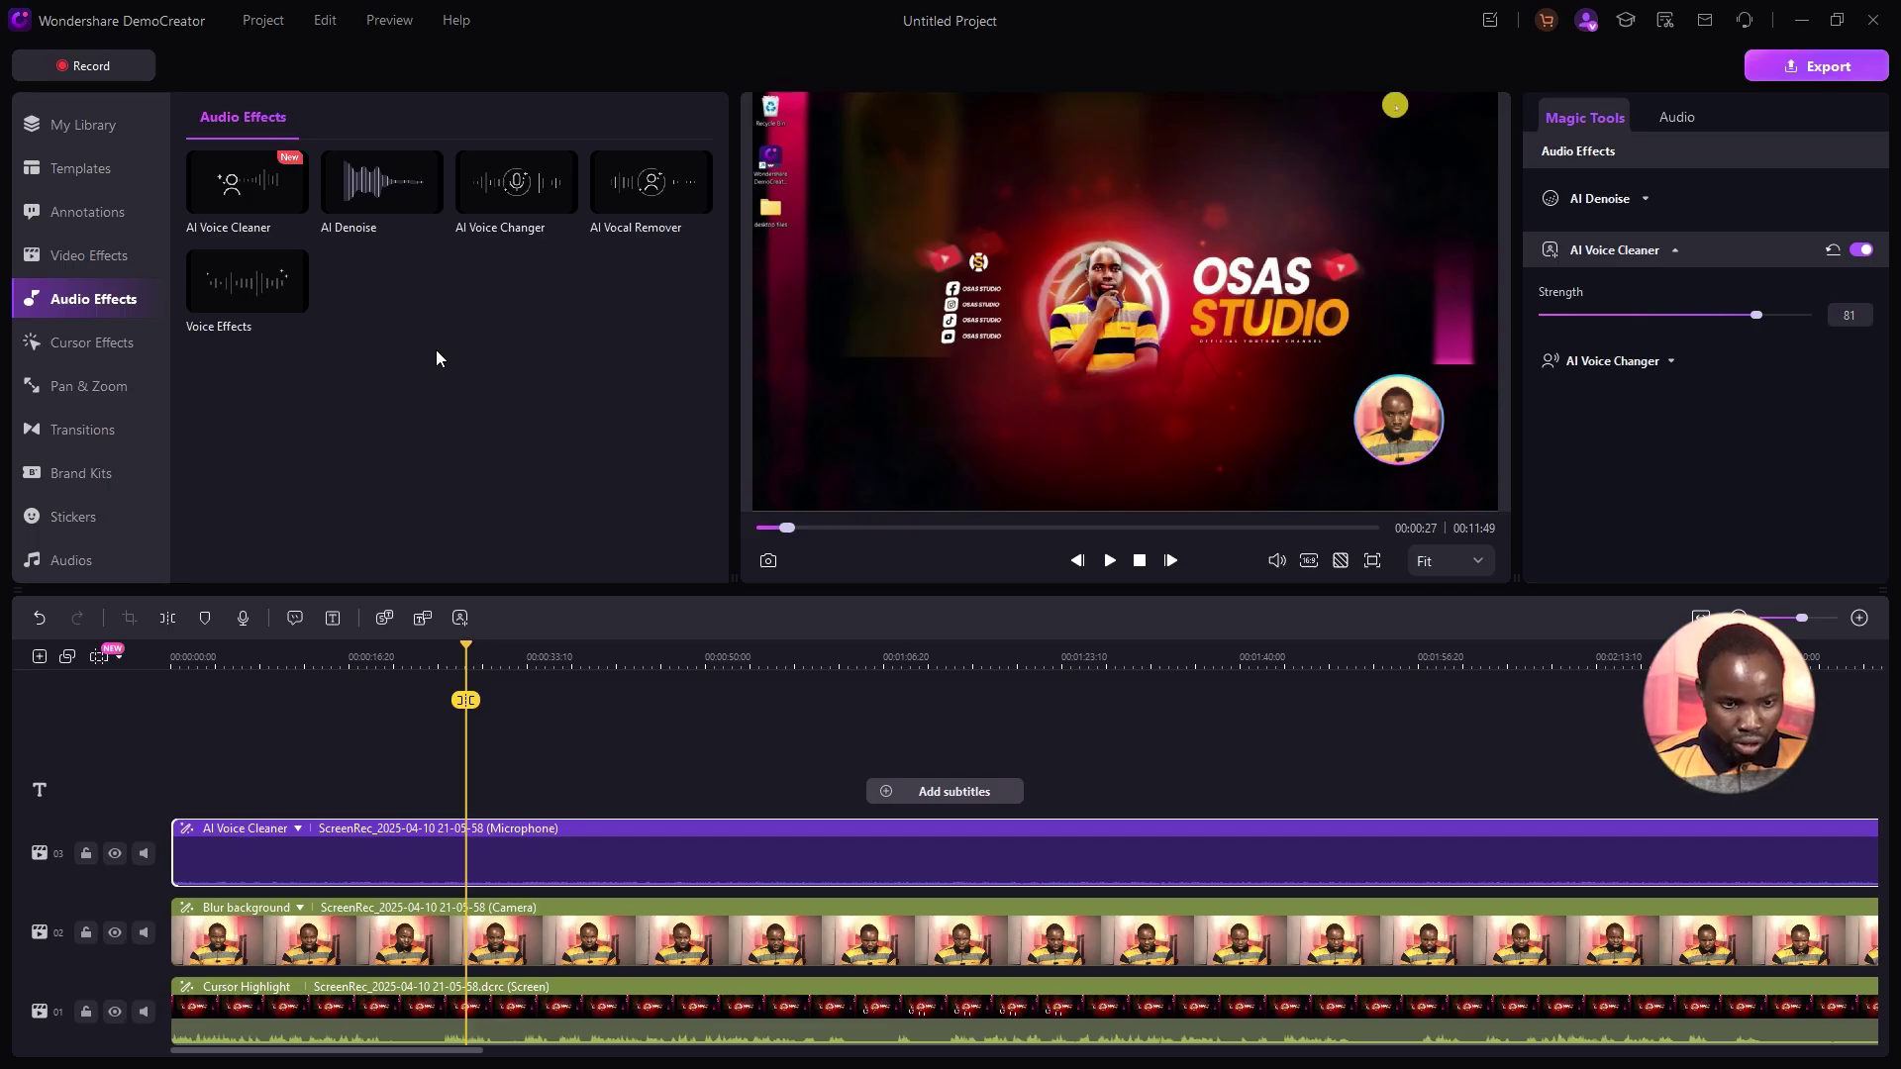
click(97, 337)
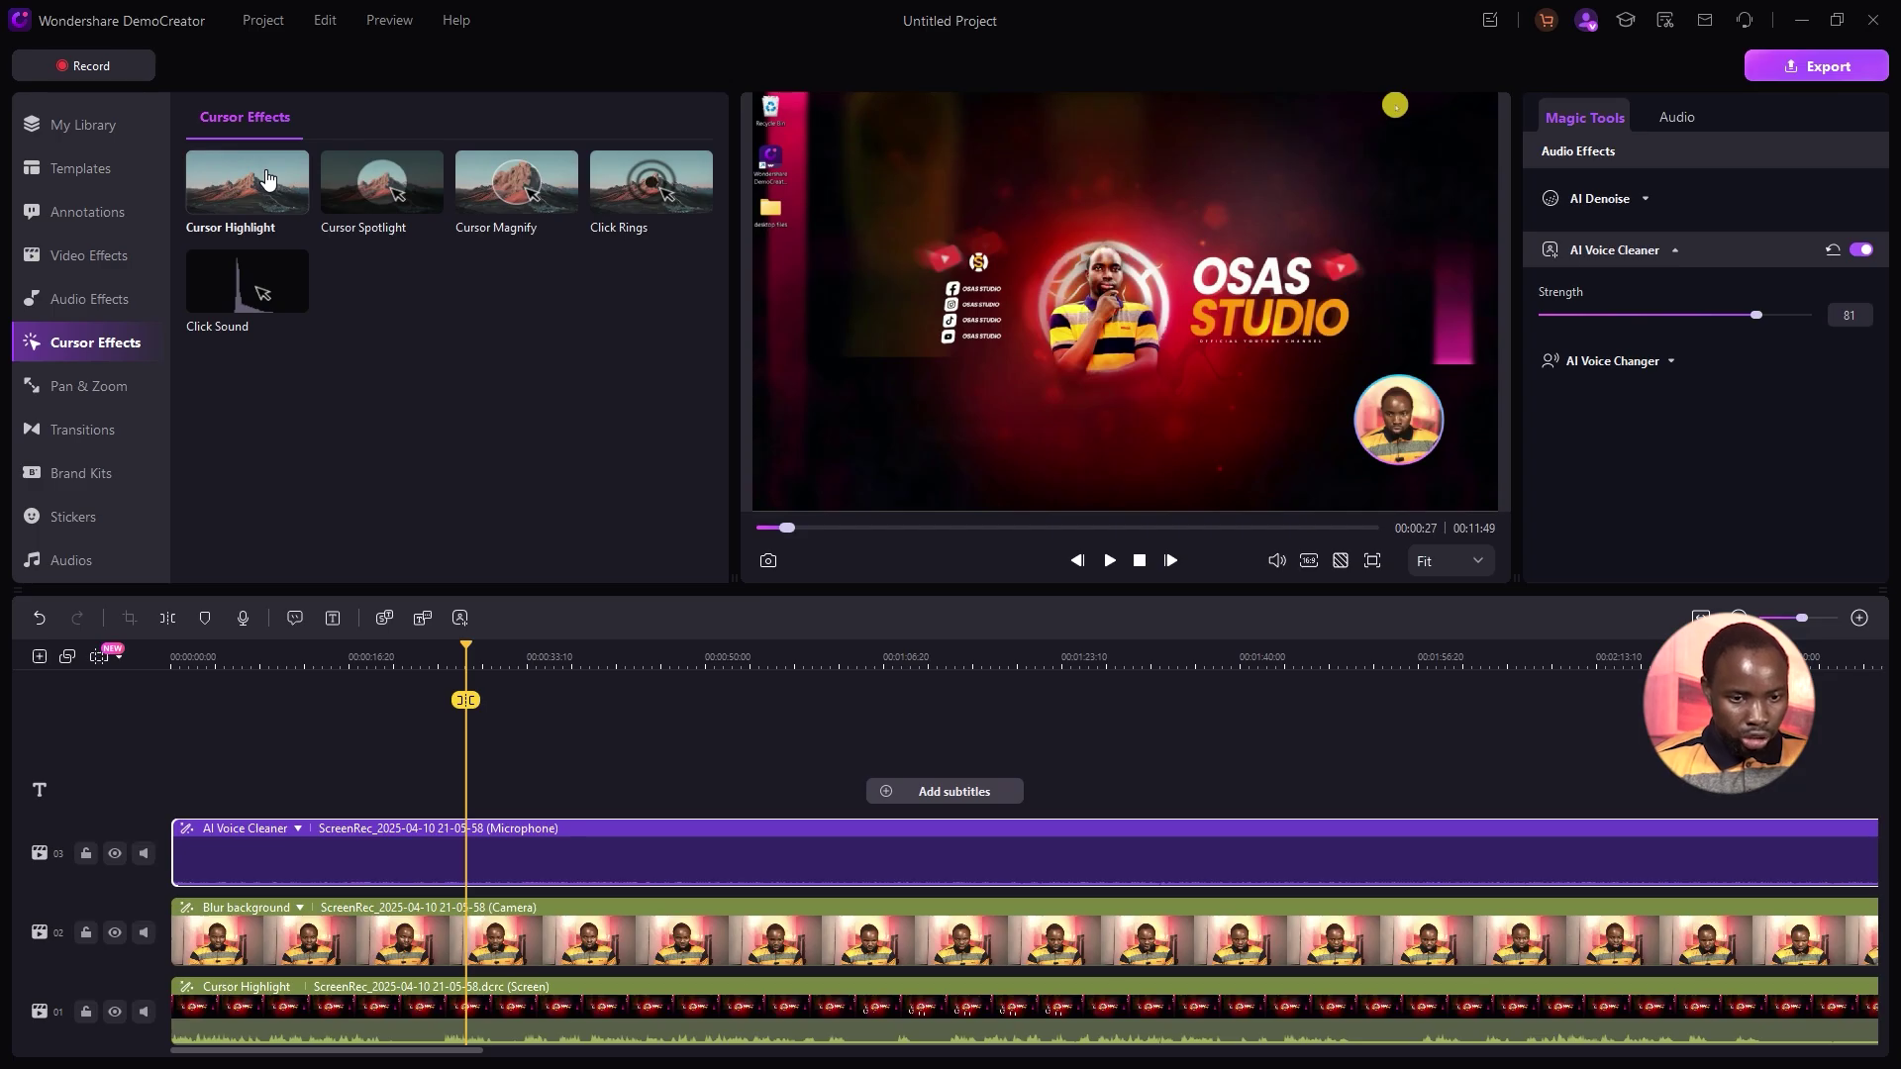
Add a yellow Cursor Highlight to the screen recording track.
drag(266, 179, 376, 1019)
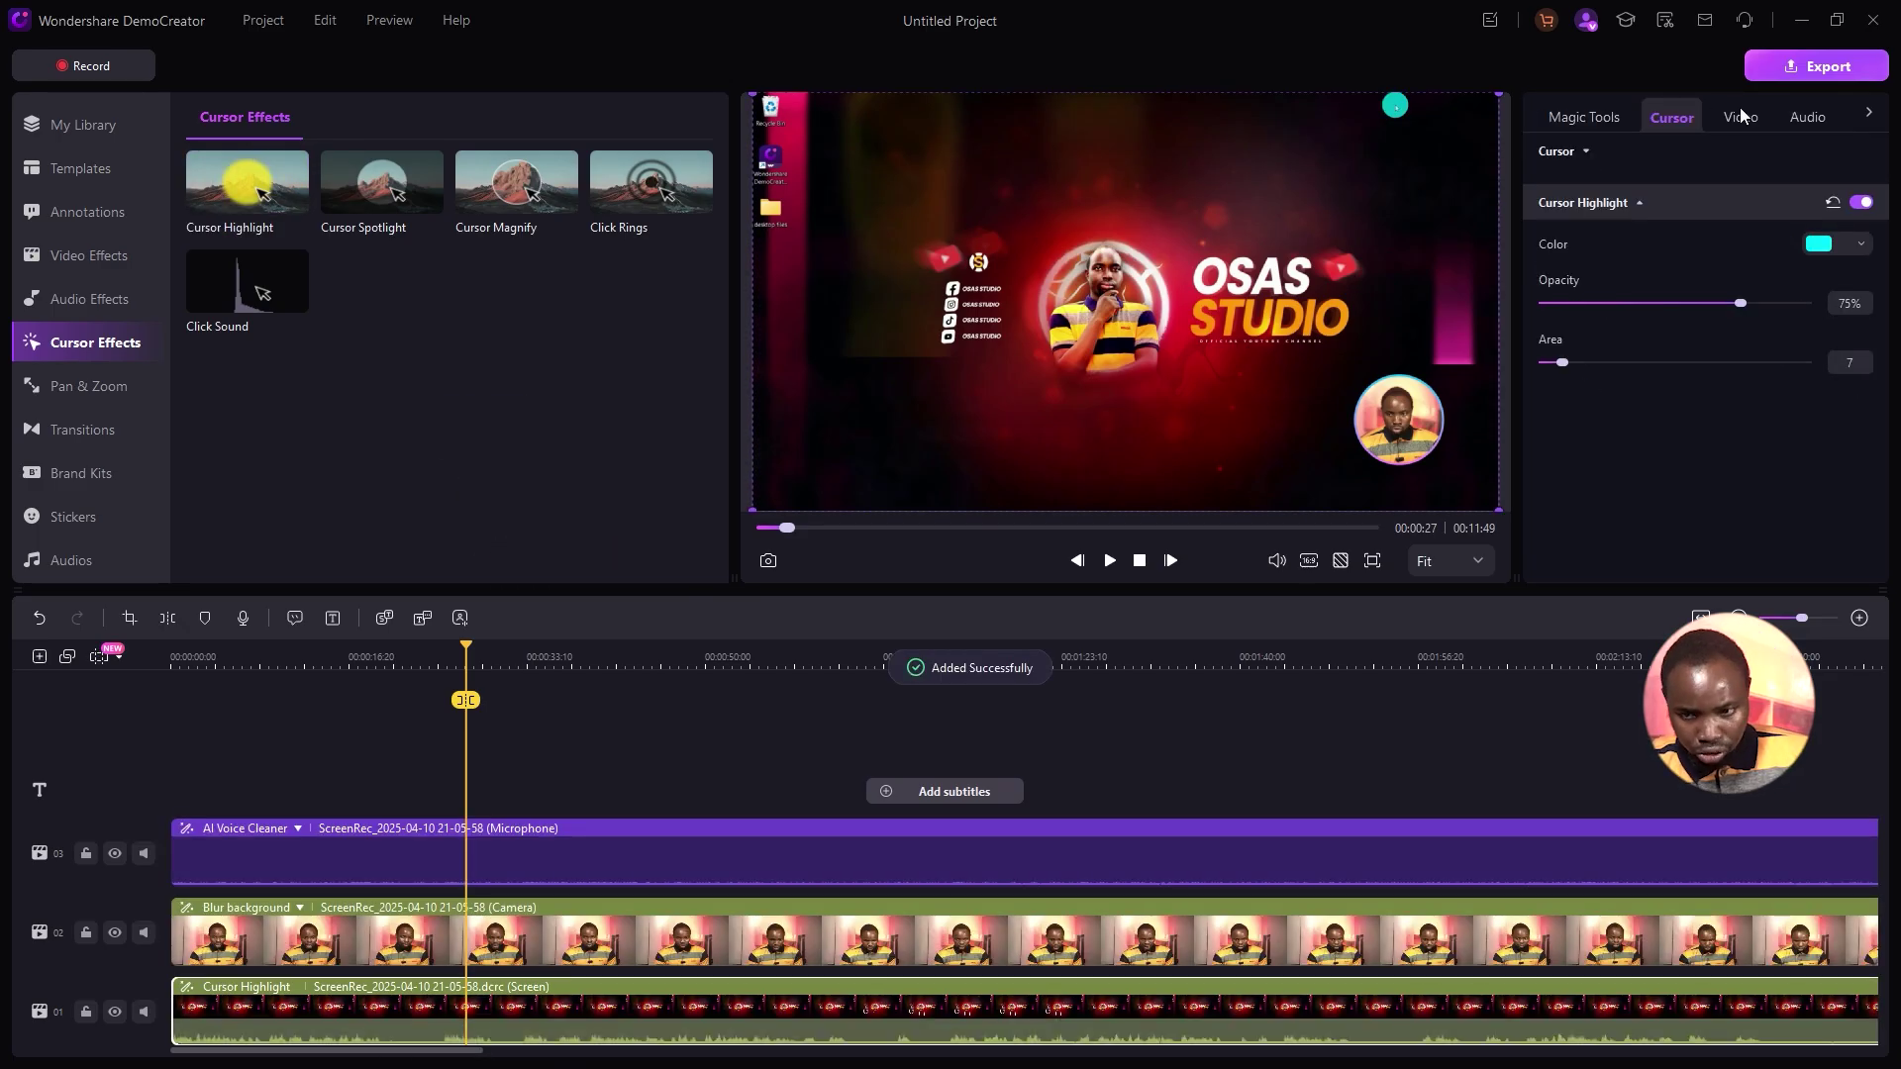
click(1827, 250)
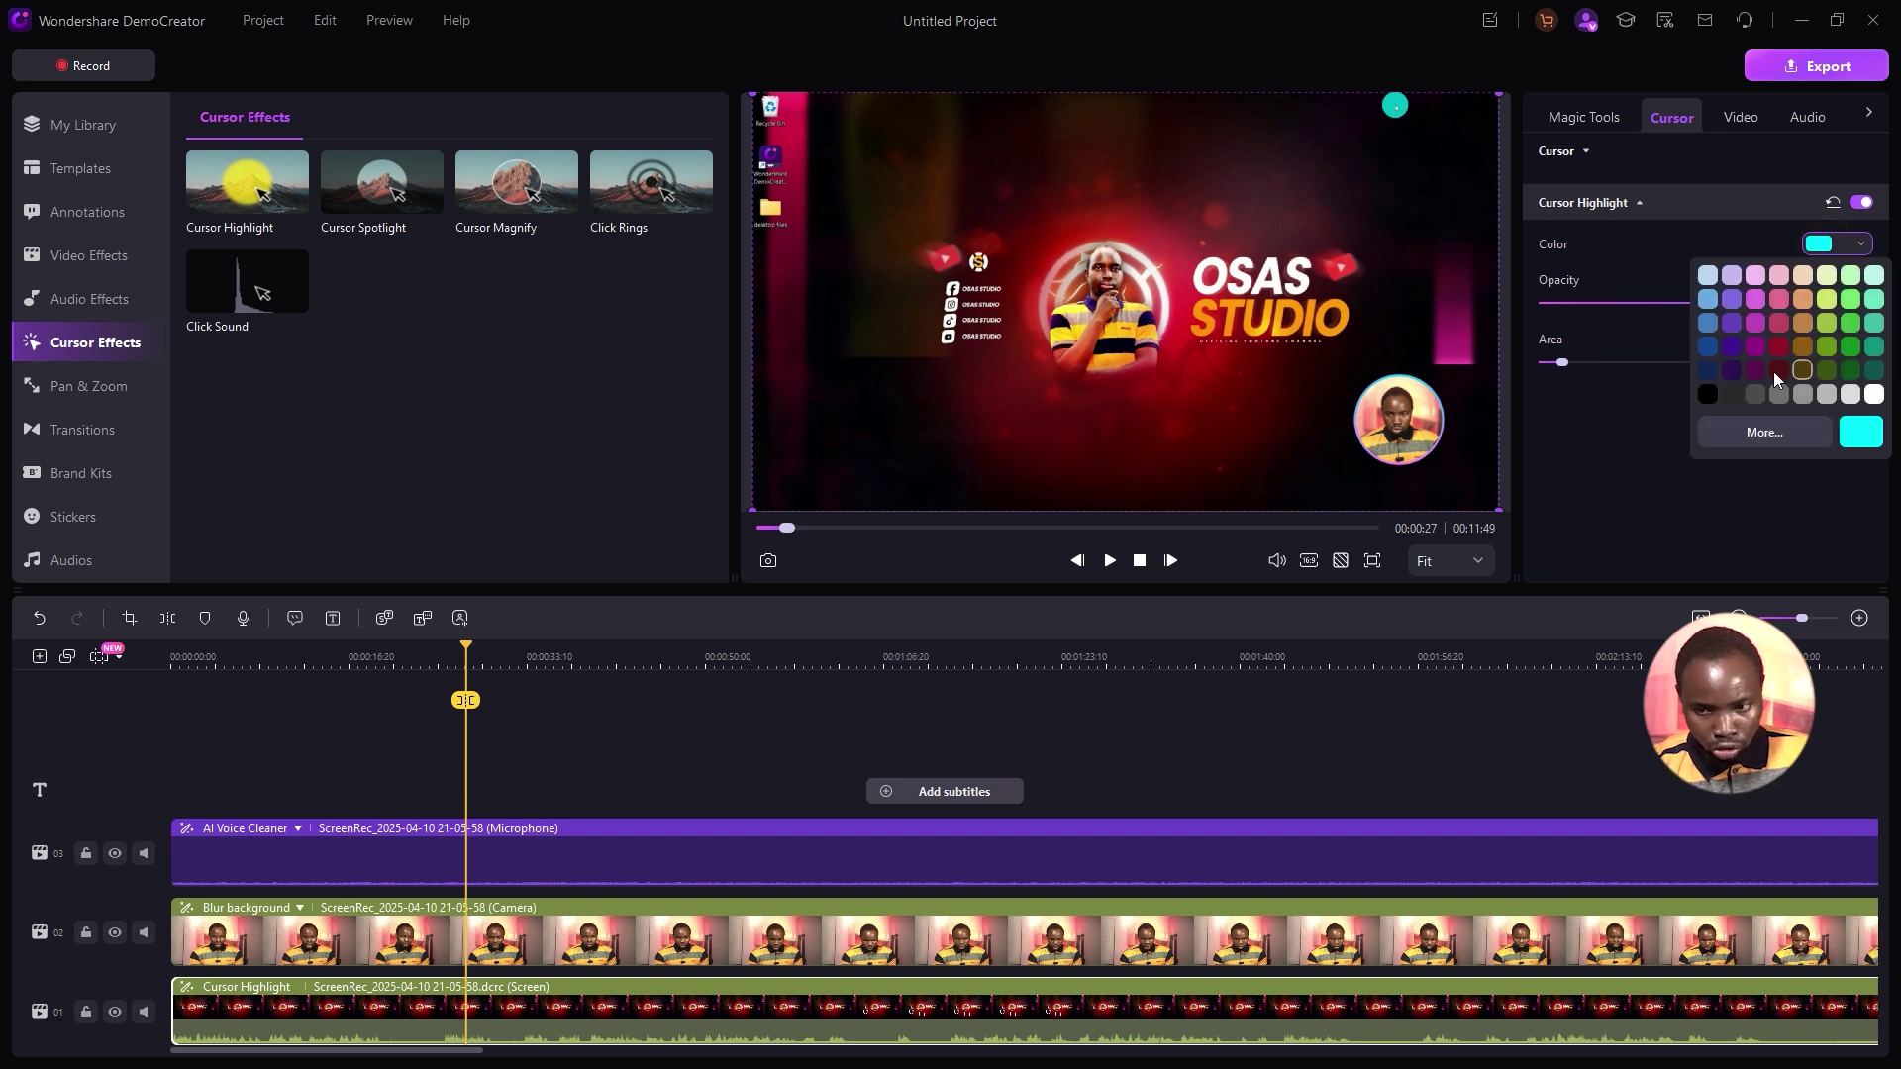
click(1826, 330)
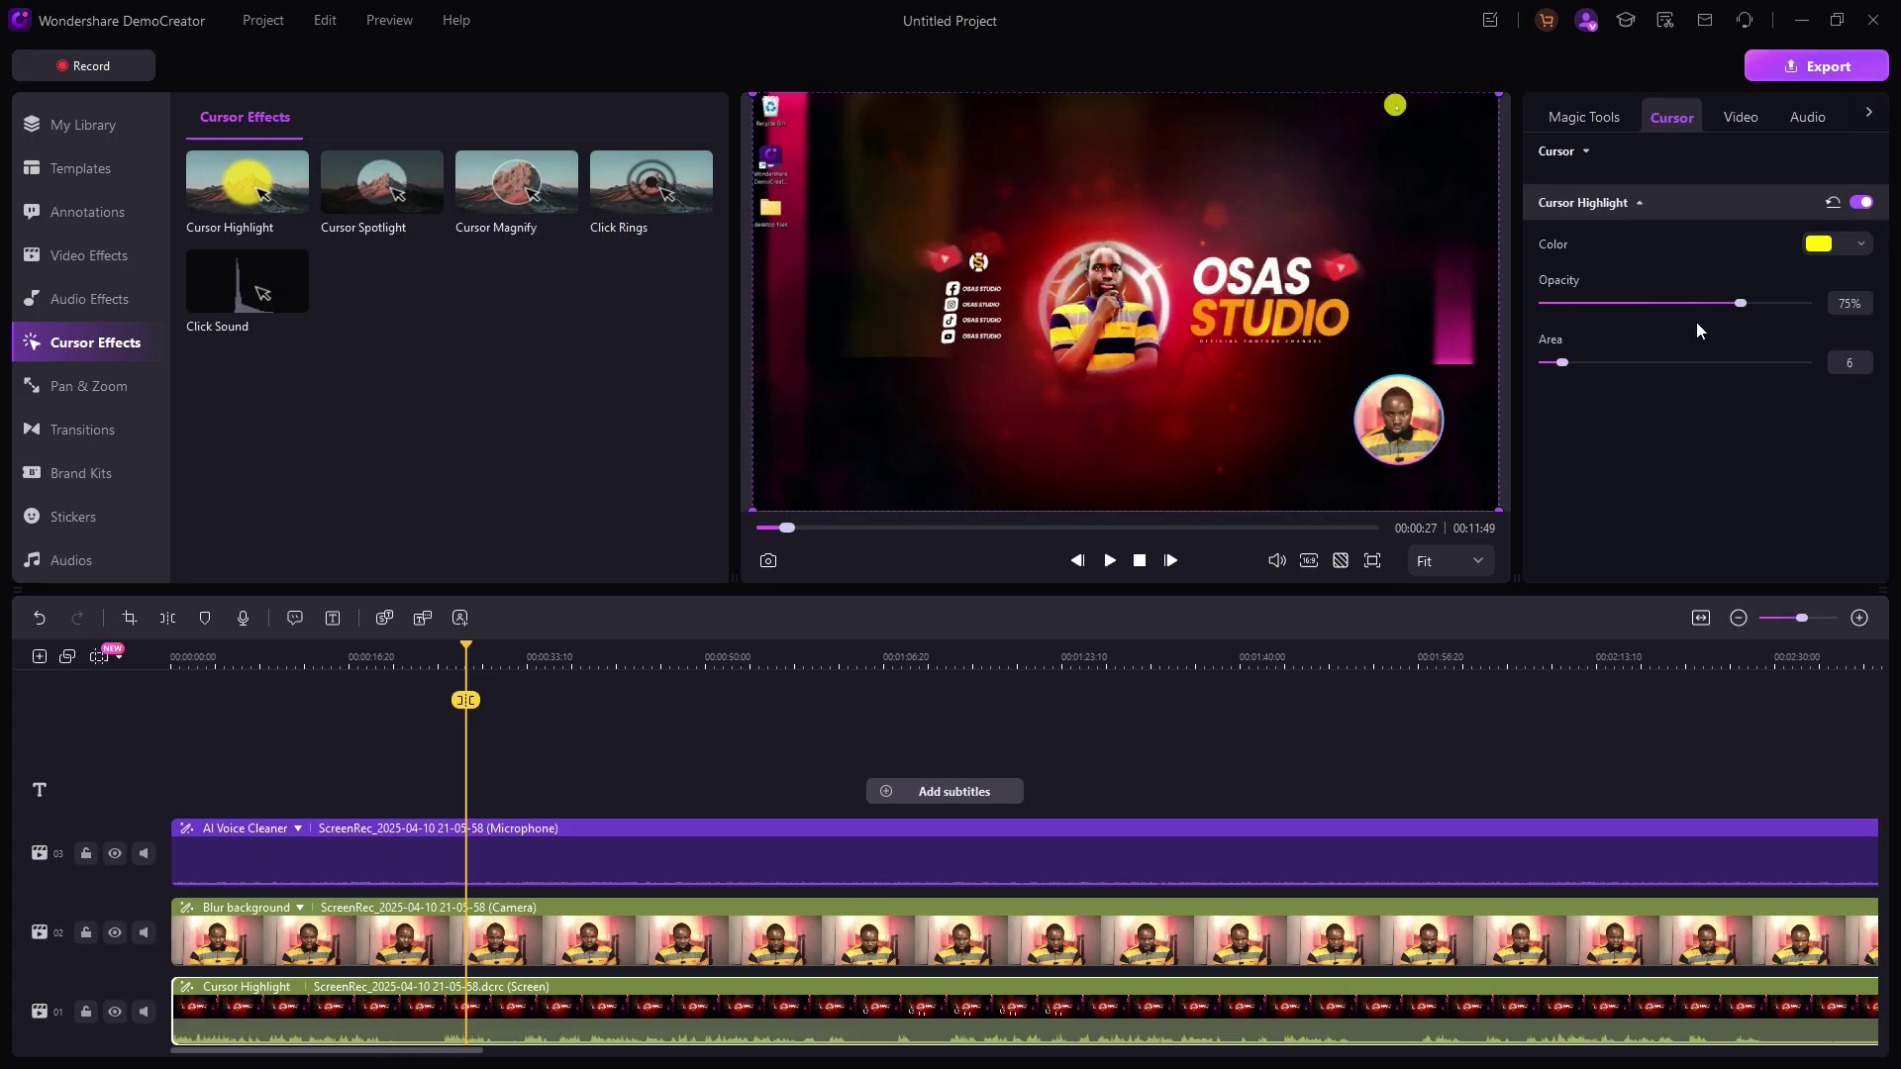
click(94, 385)
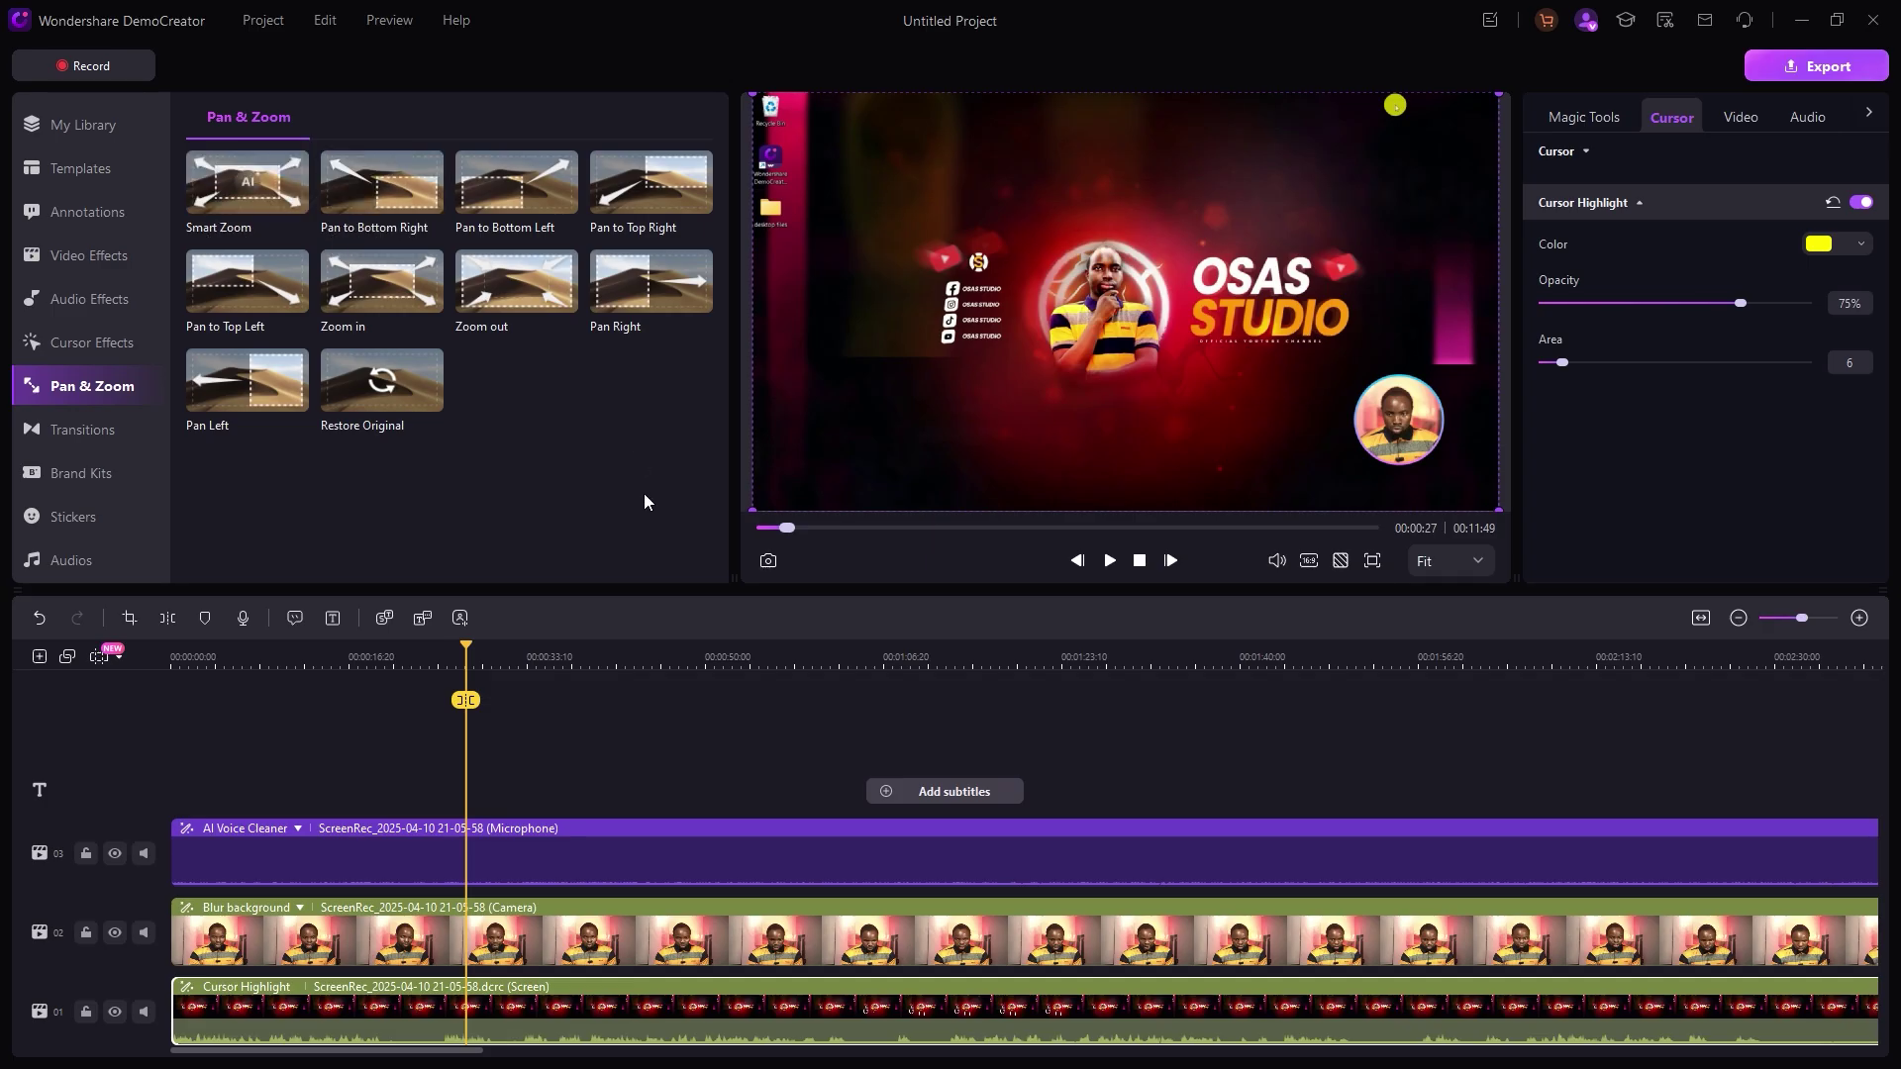
Drop the Smart Zoom preset onto the screen clip to fill it with zoom points.
drag(252, 188, 245, 1022)
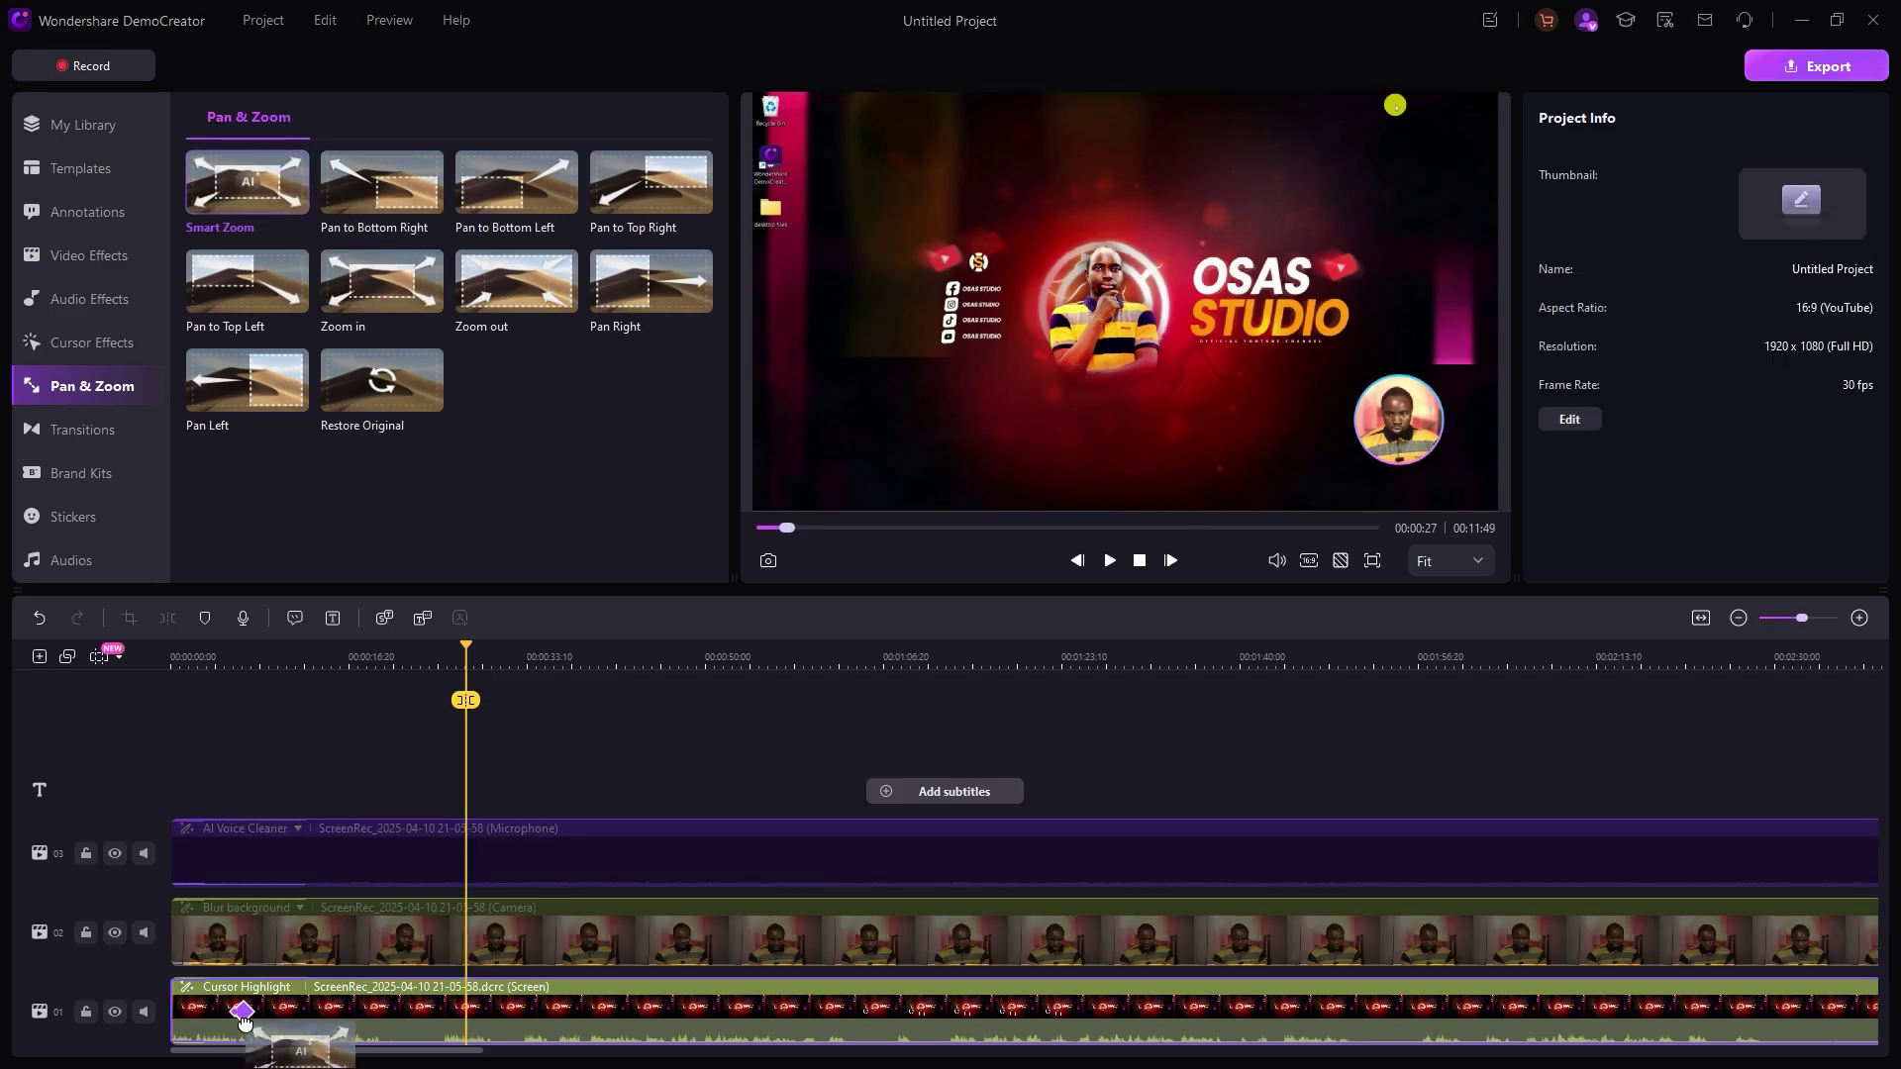
drag(245, 1022, 244, 1022)
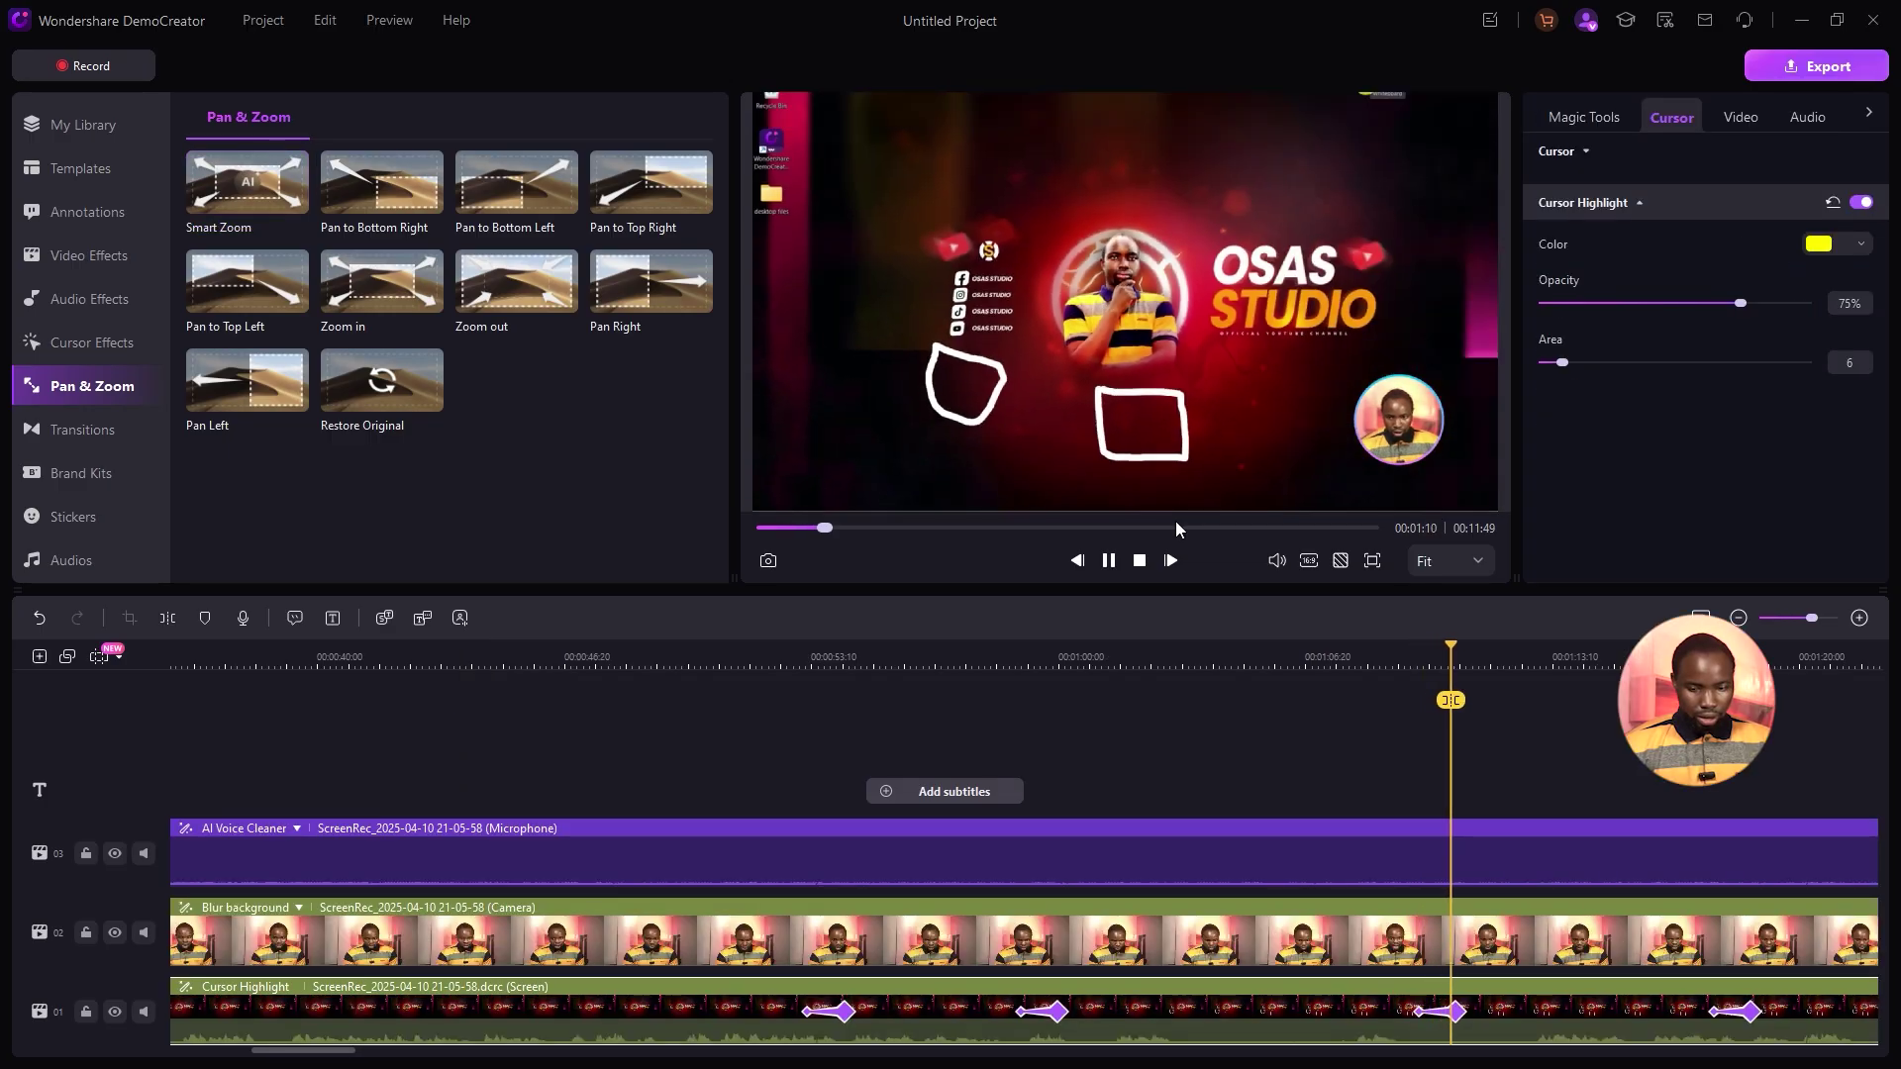
click(79, 430)
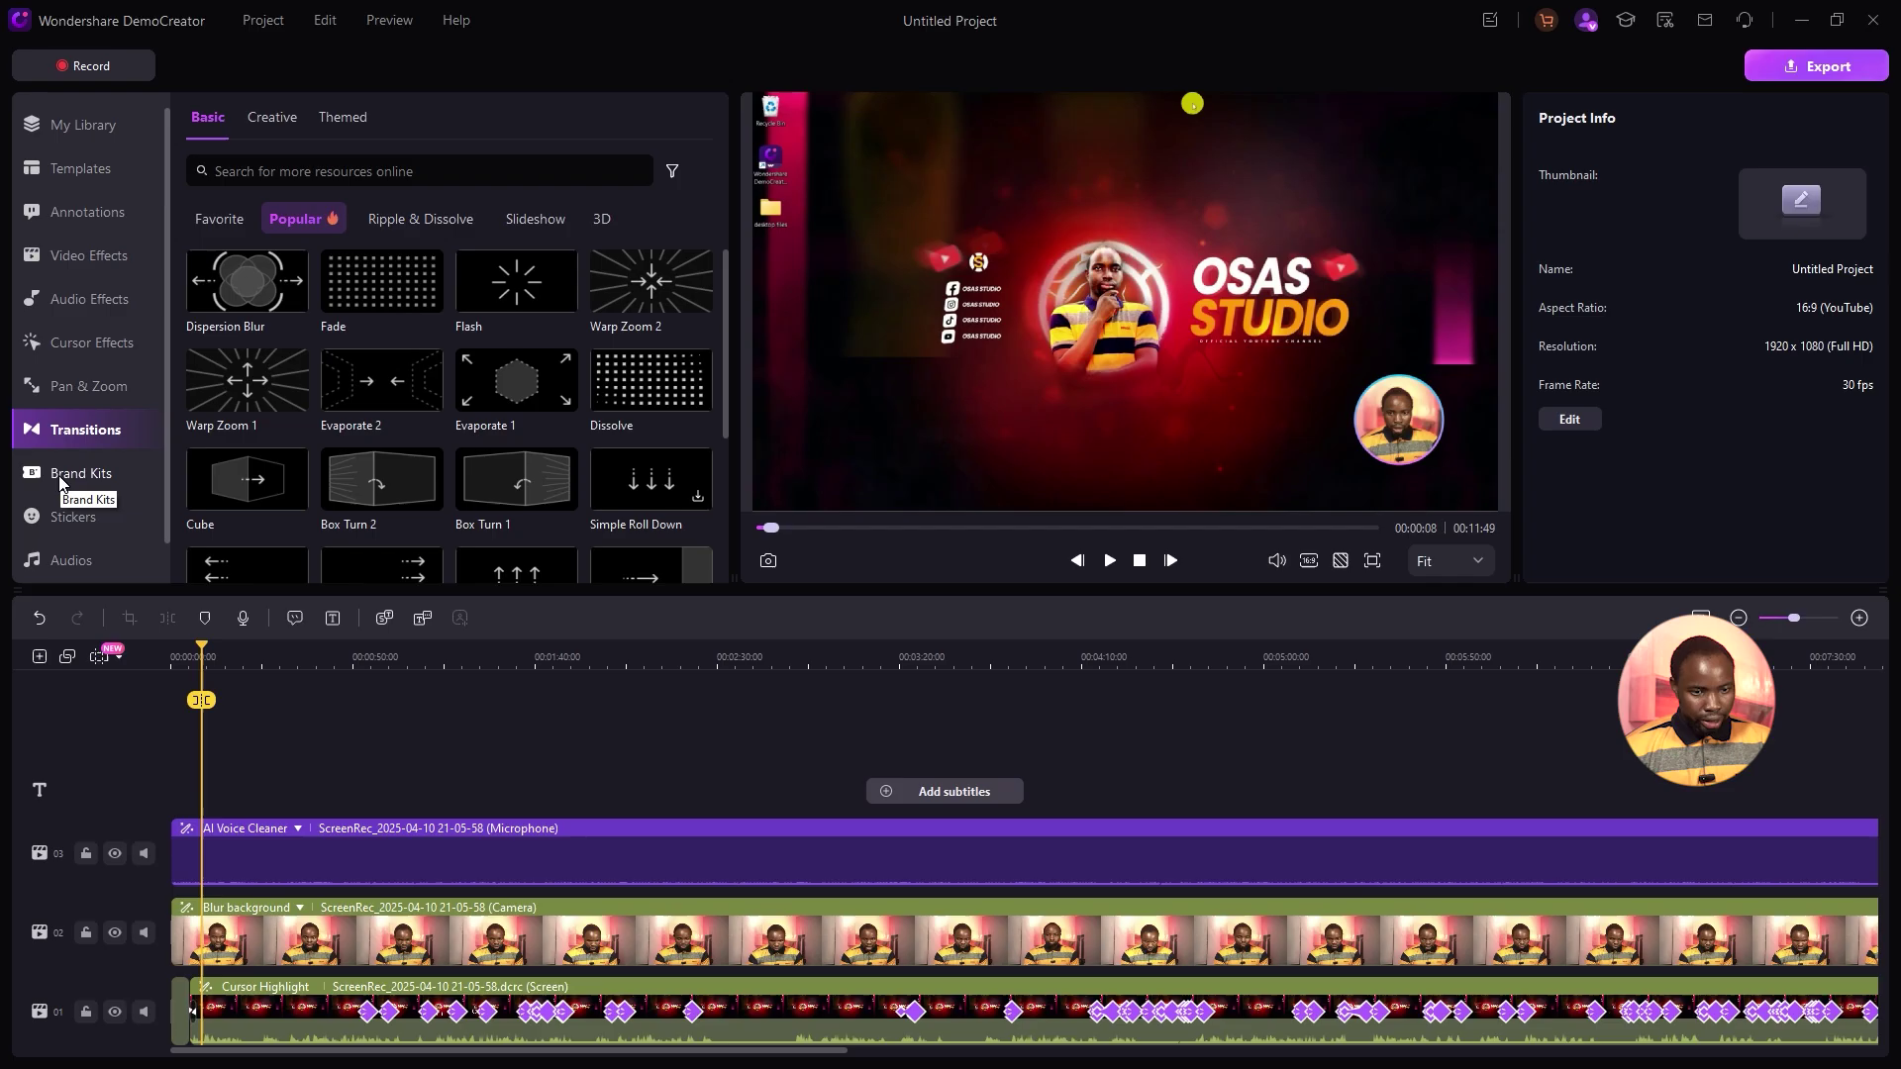
Browse the Brand Kits library and its End Credits templates.
click(62, 475)
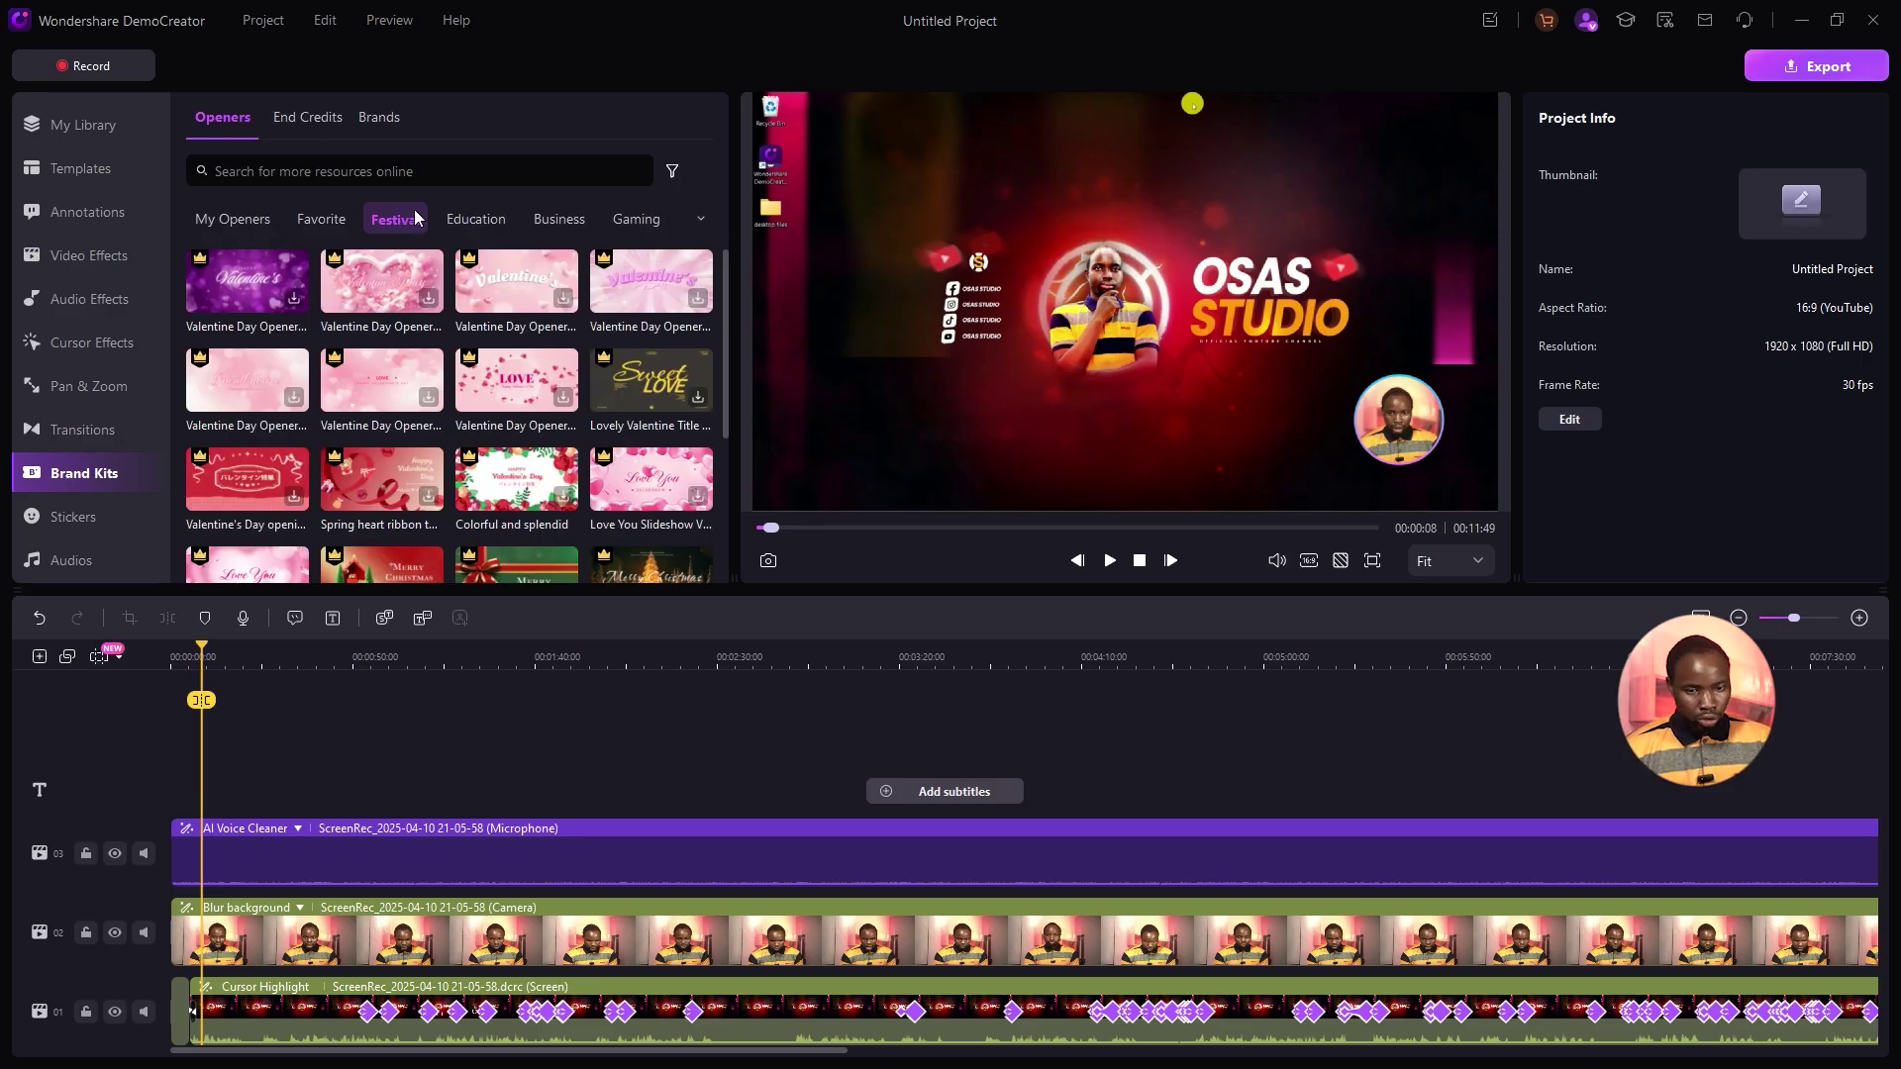
click(389, 170)
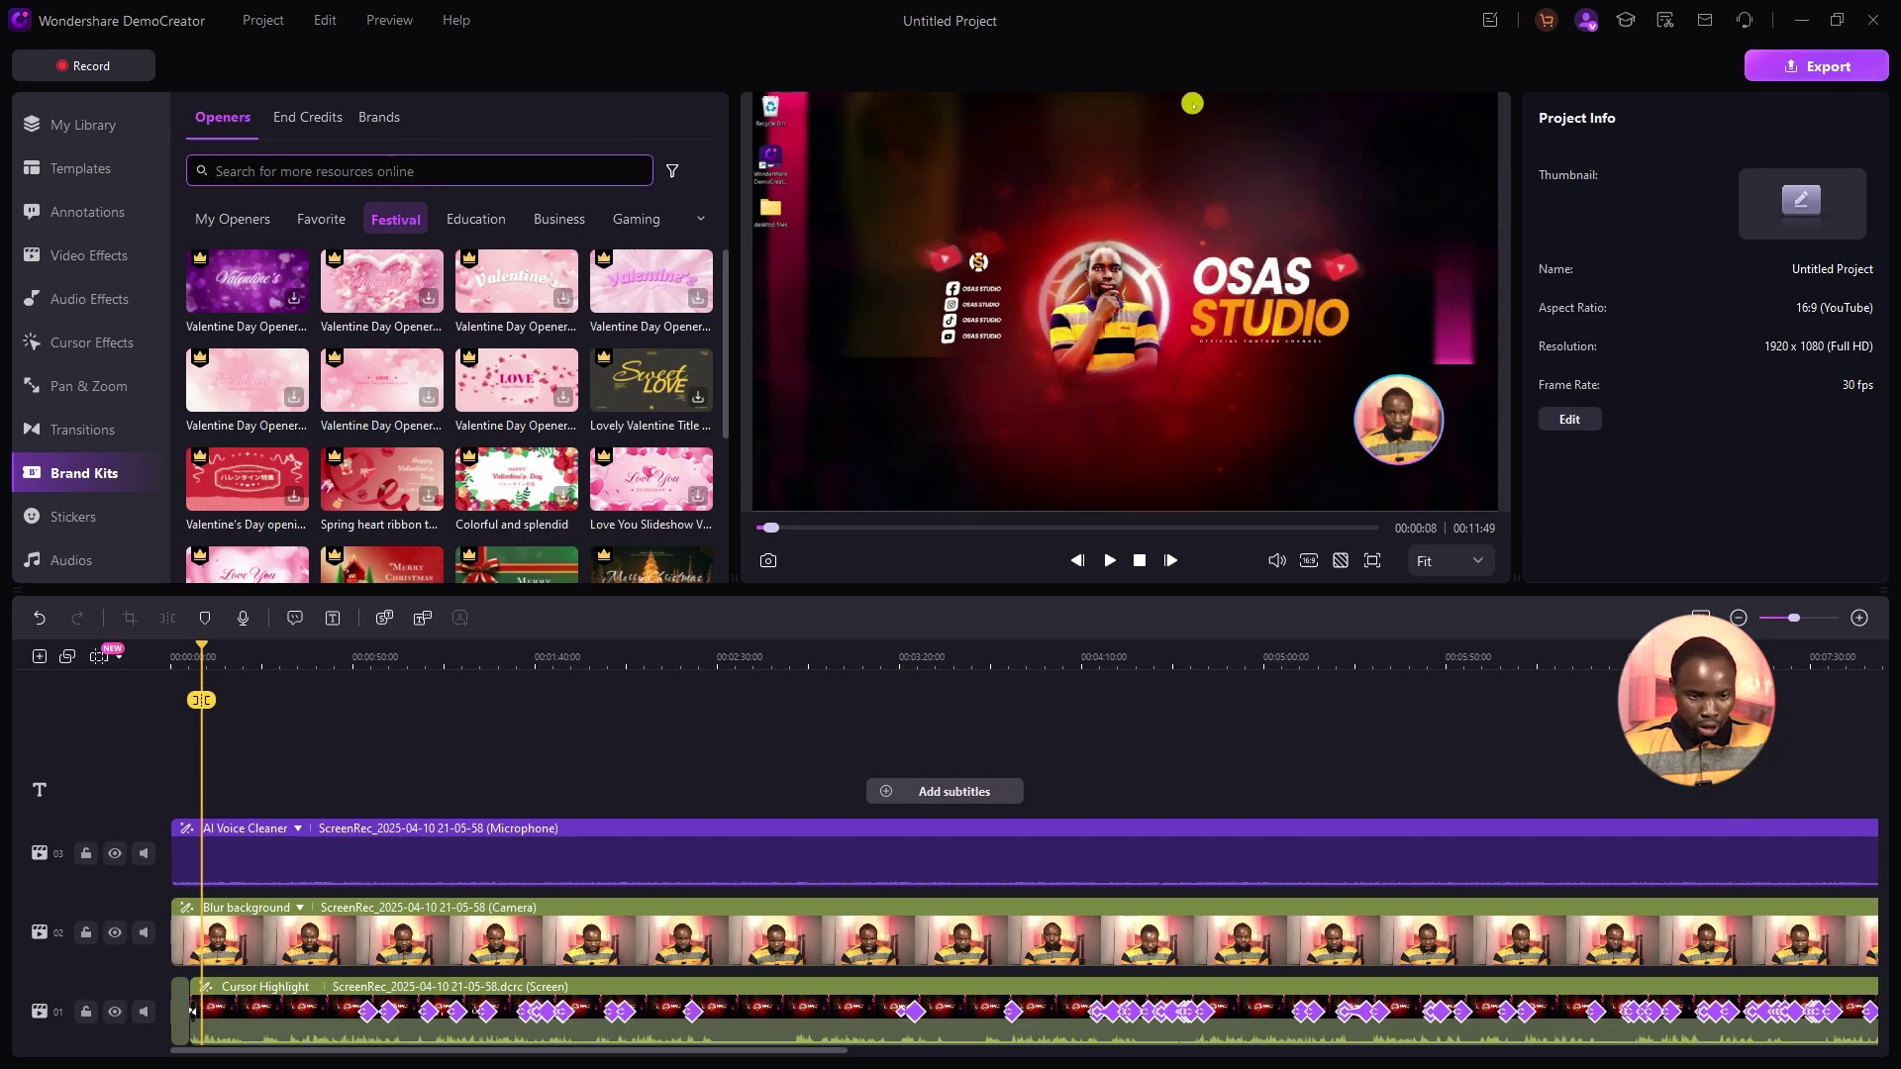
click(308, 116)
scroll(89, 346, down, 1)
Browse the Stickers and Audios Sound Effects libraries, ending on Effects Packs.
click(69, 473)
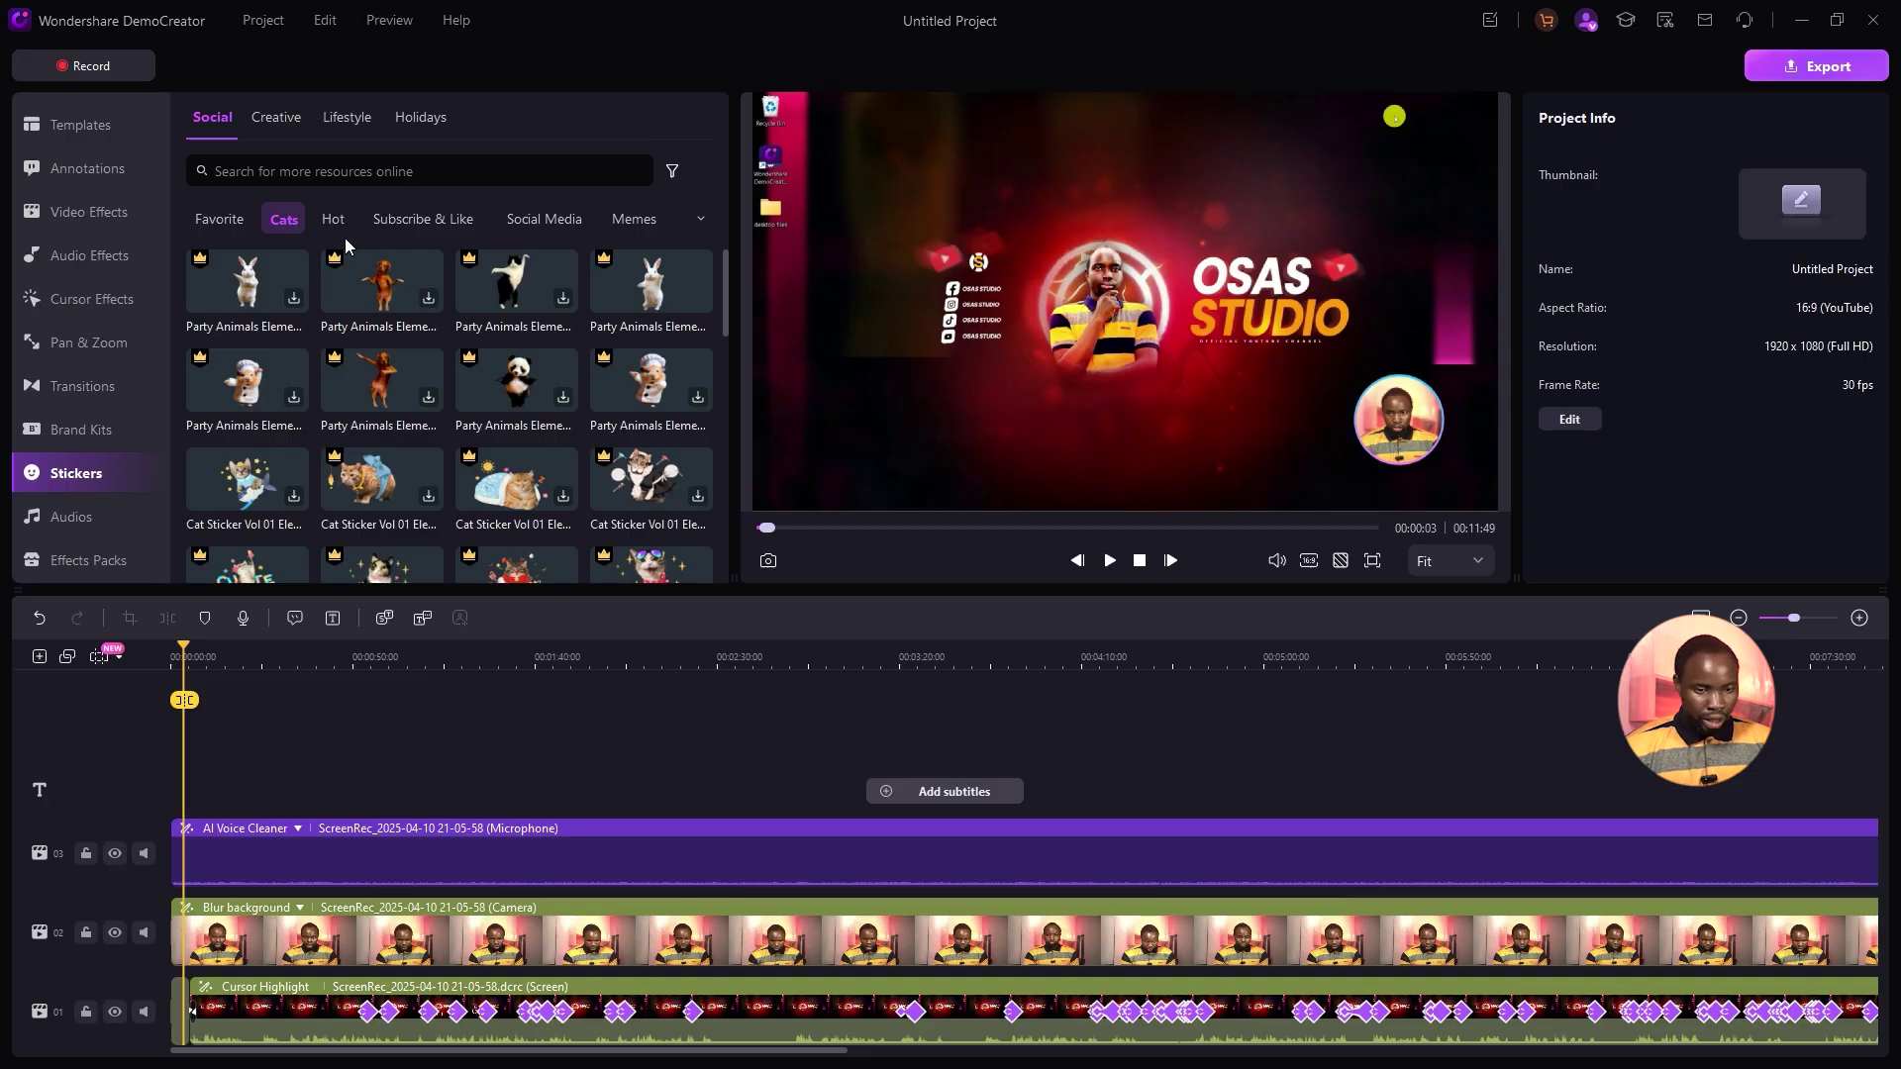
click(72, 516)
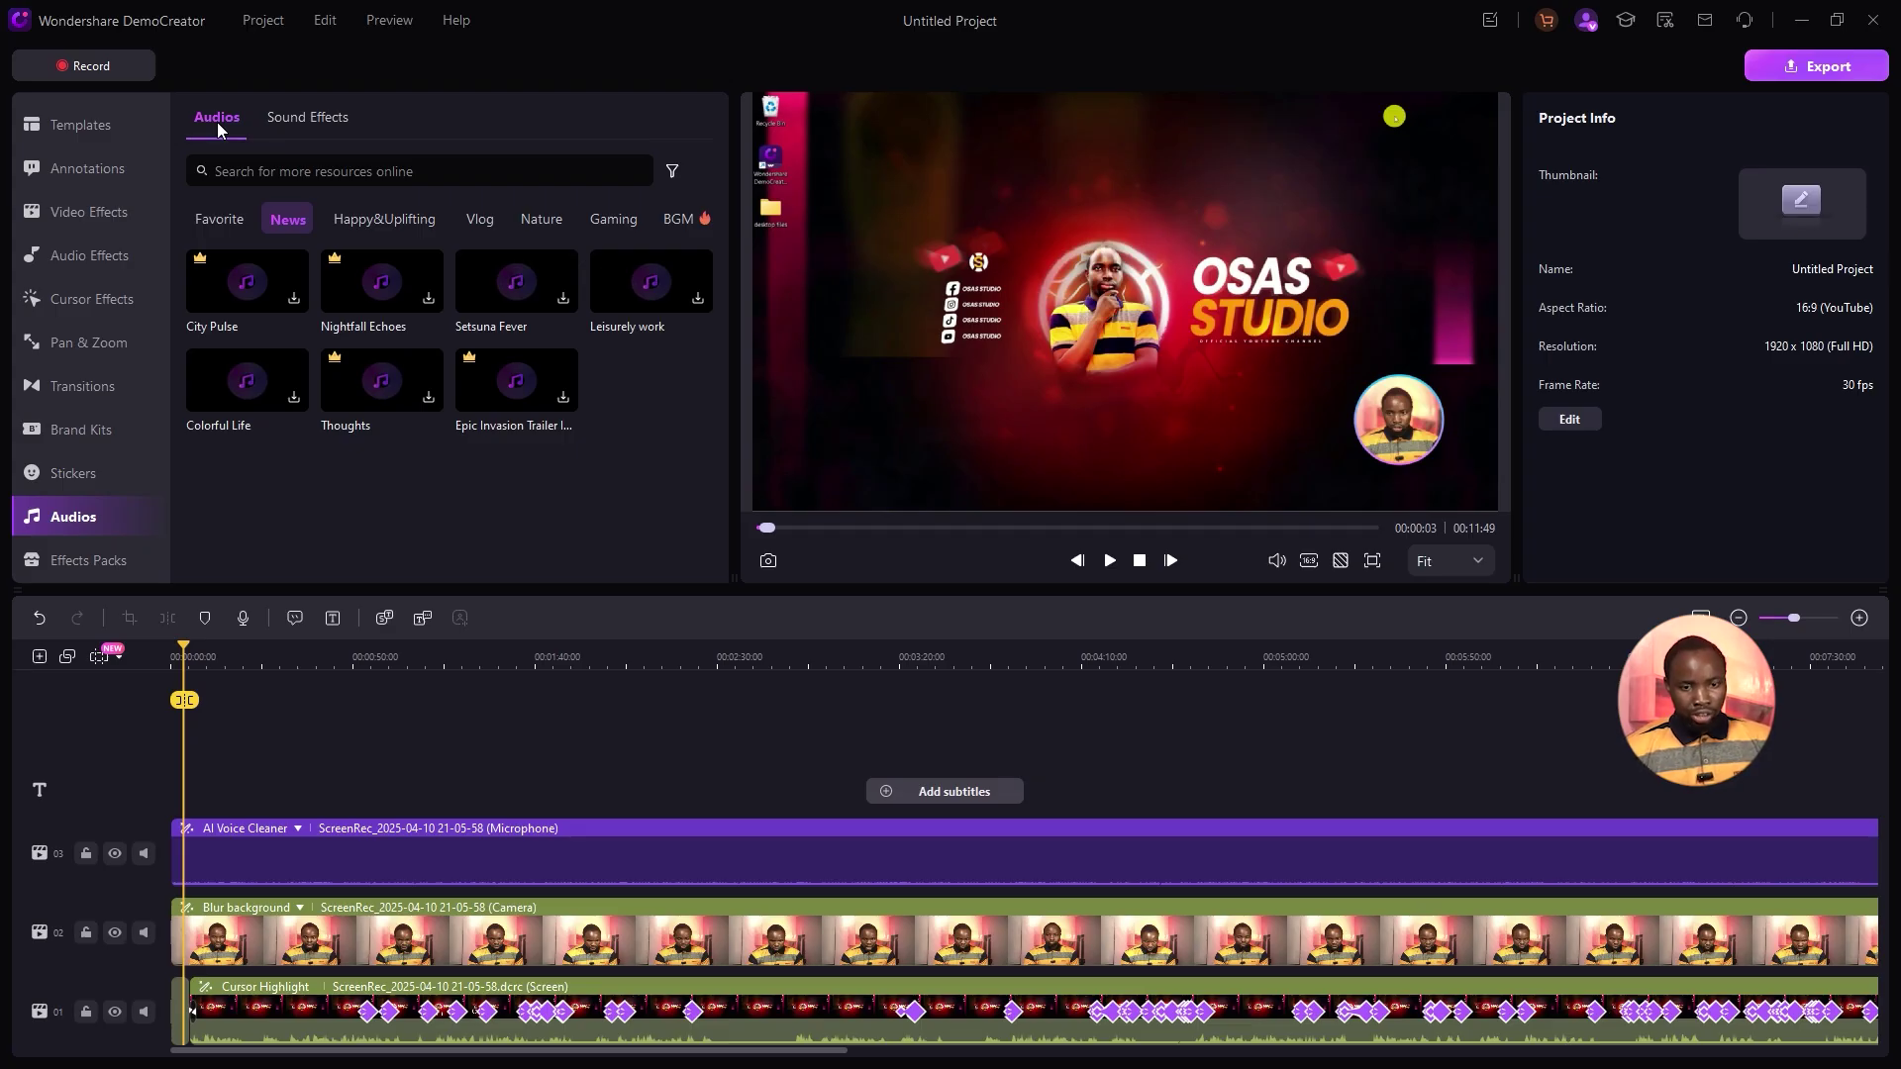
click(306, 117)
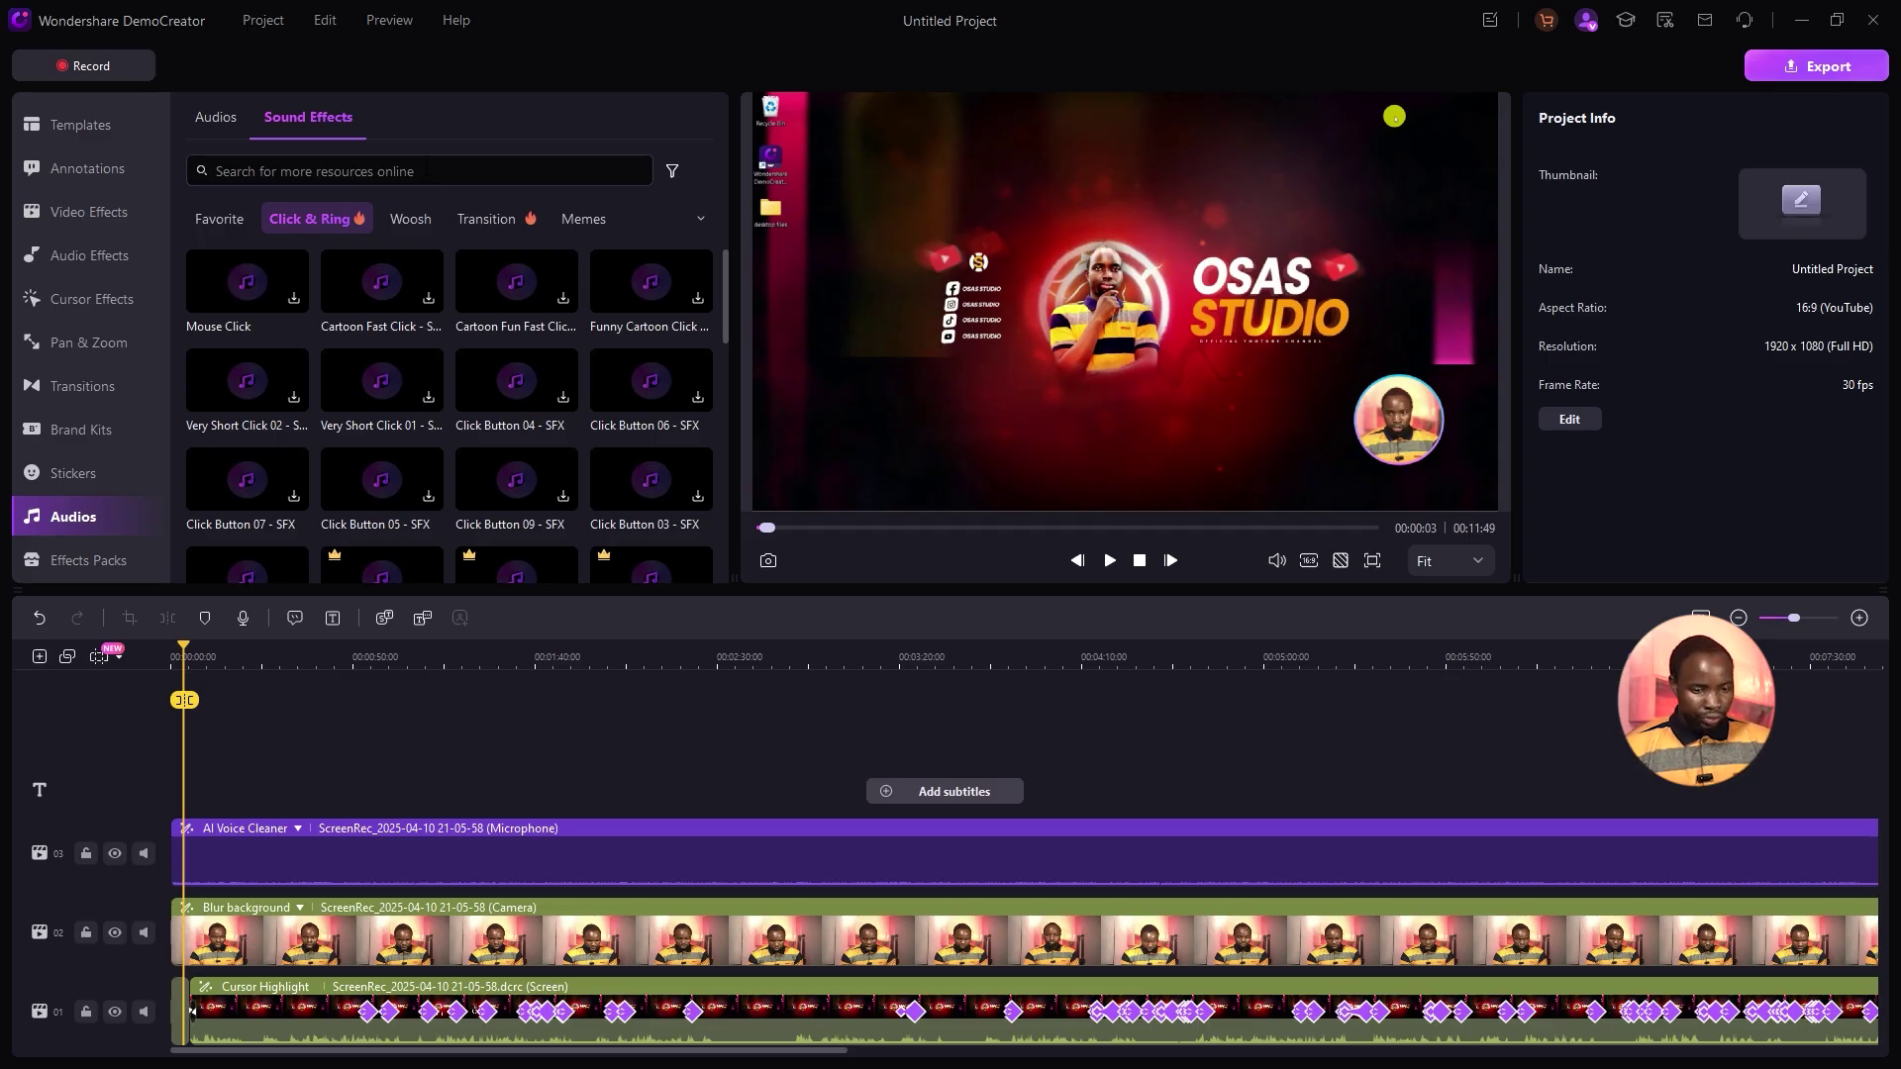
click(92, 561)
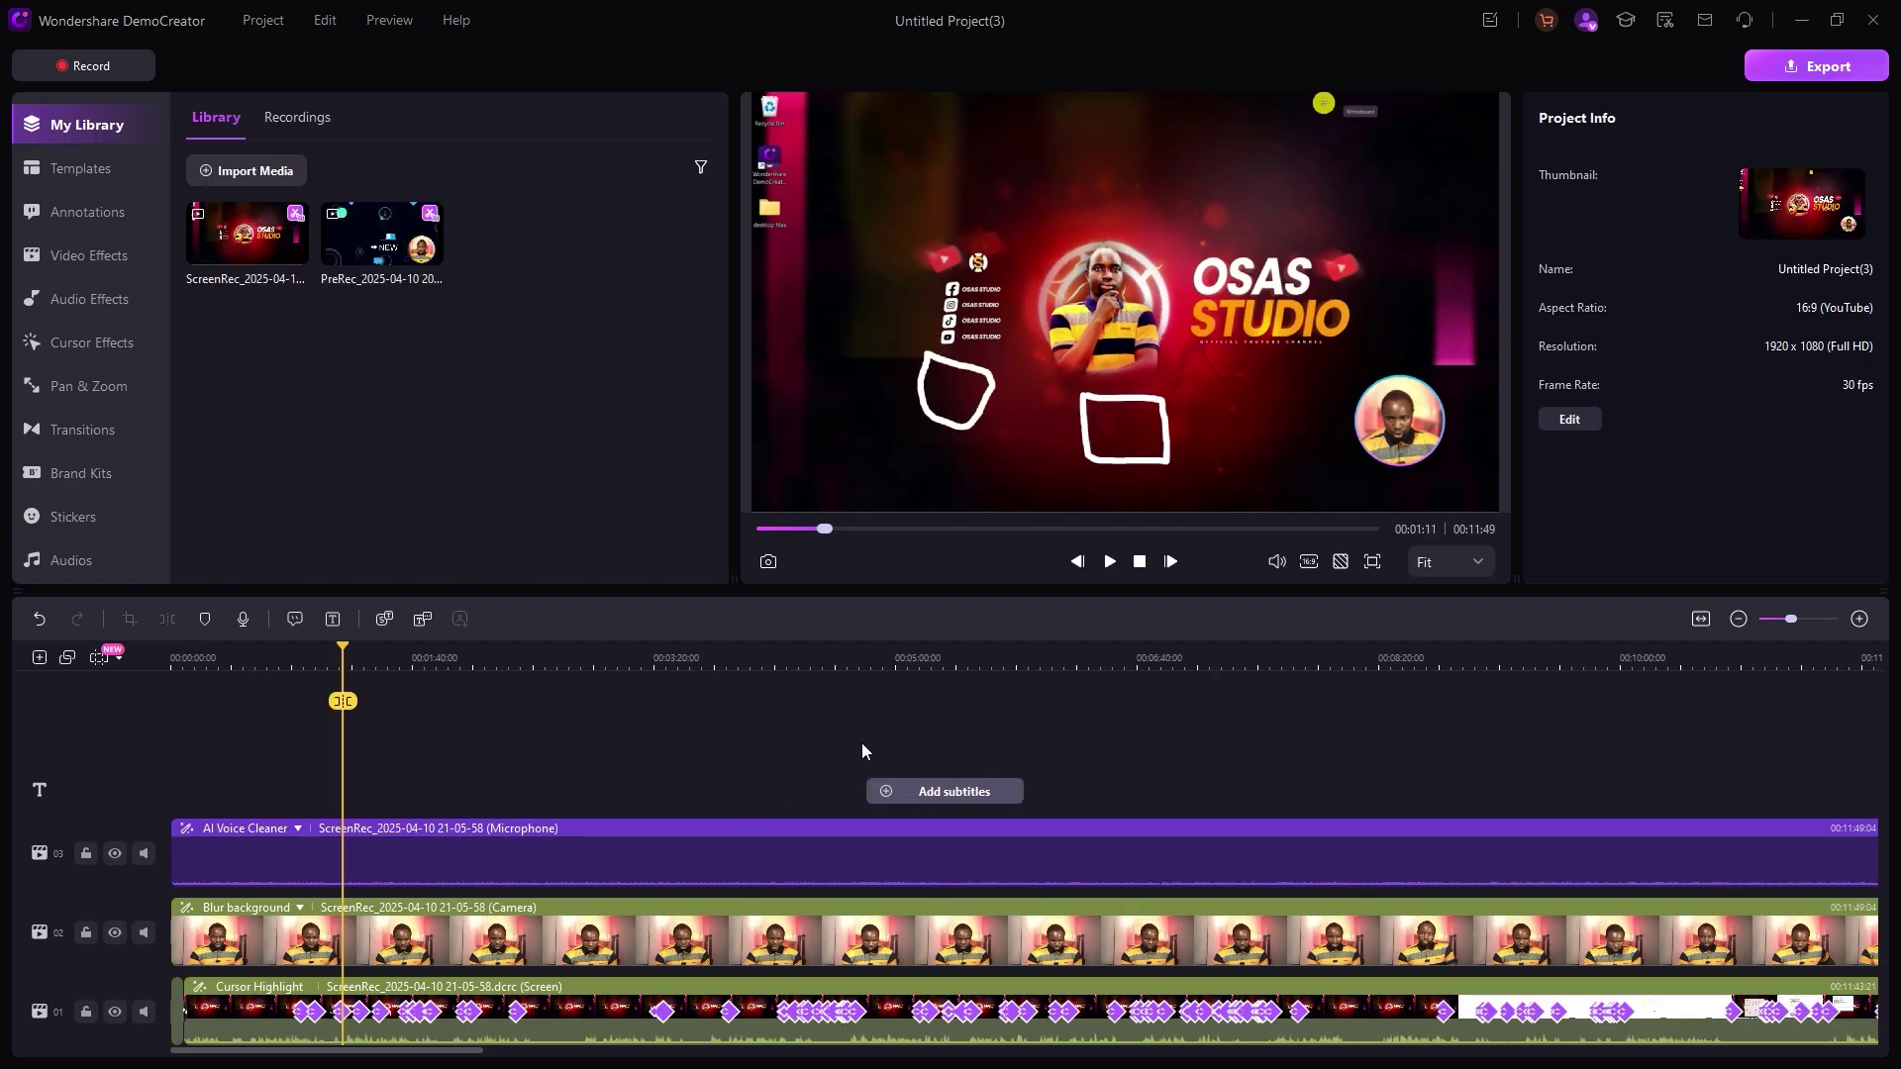
Create manual subtitles with the first caption reading 'in this video'.
click(884, 794)
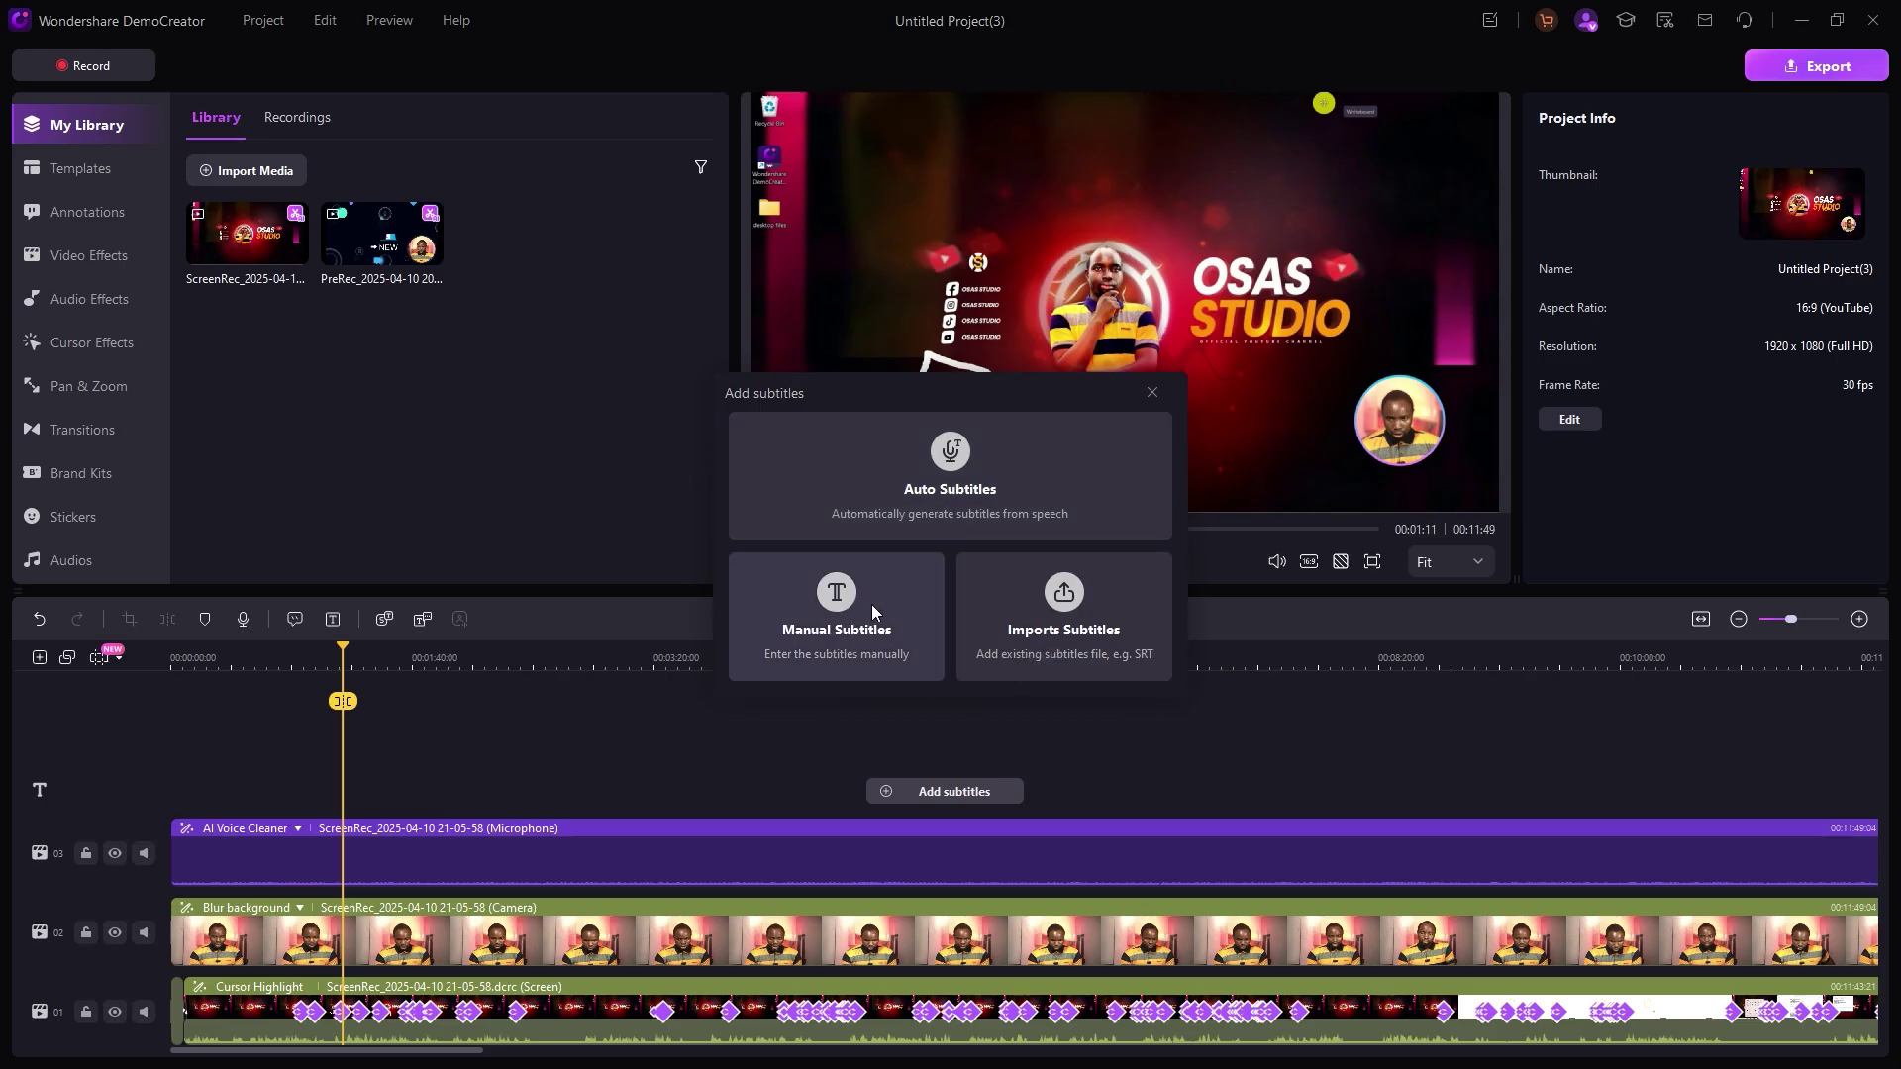
click(837, 611)
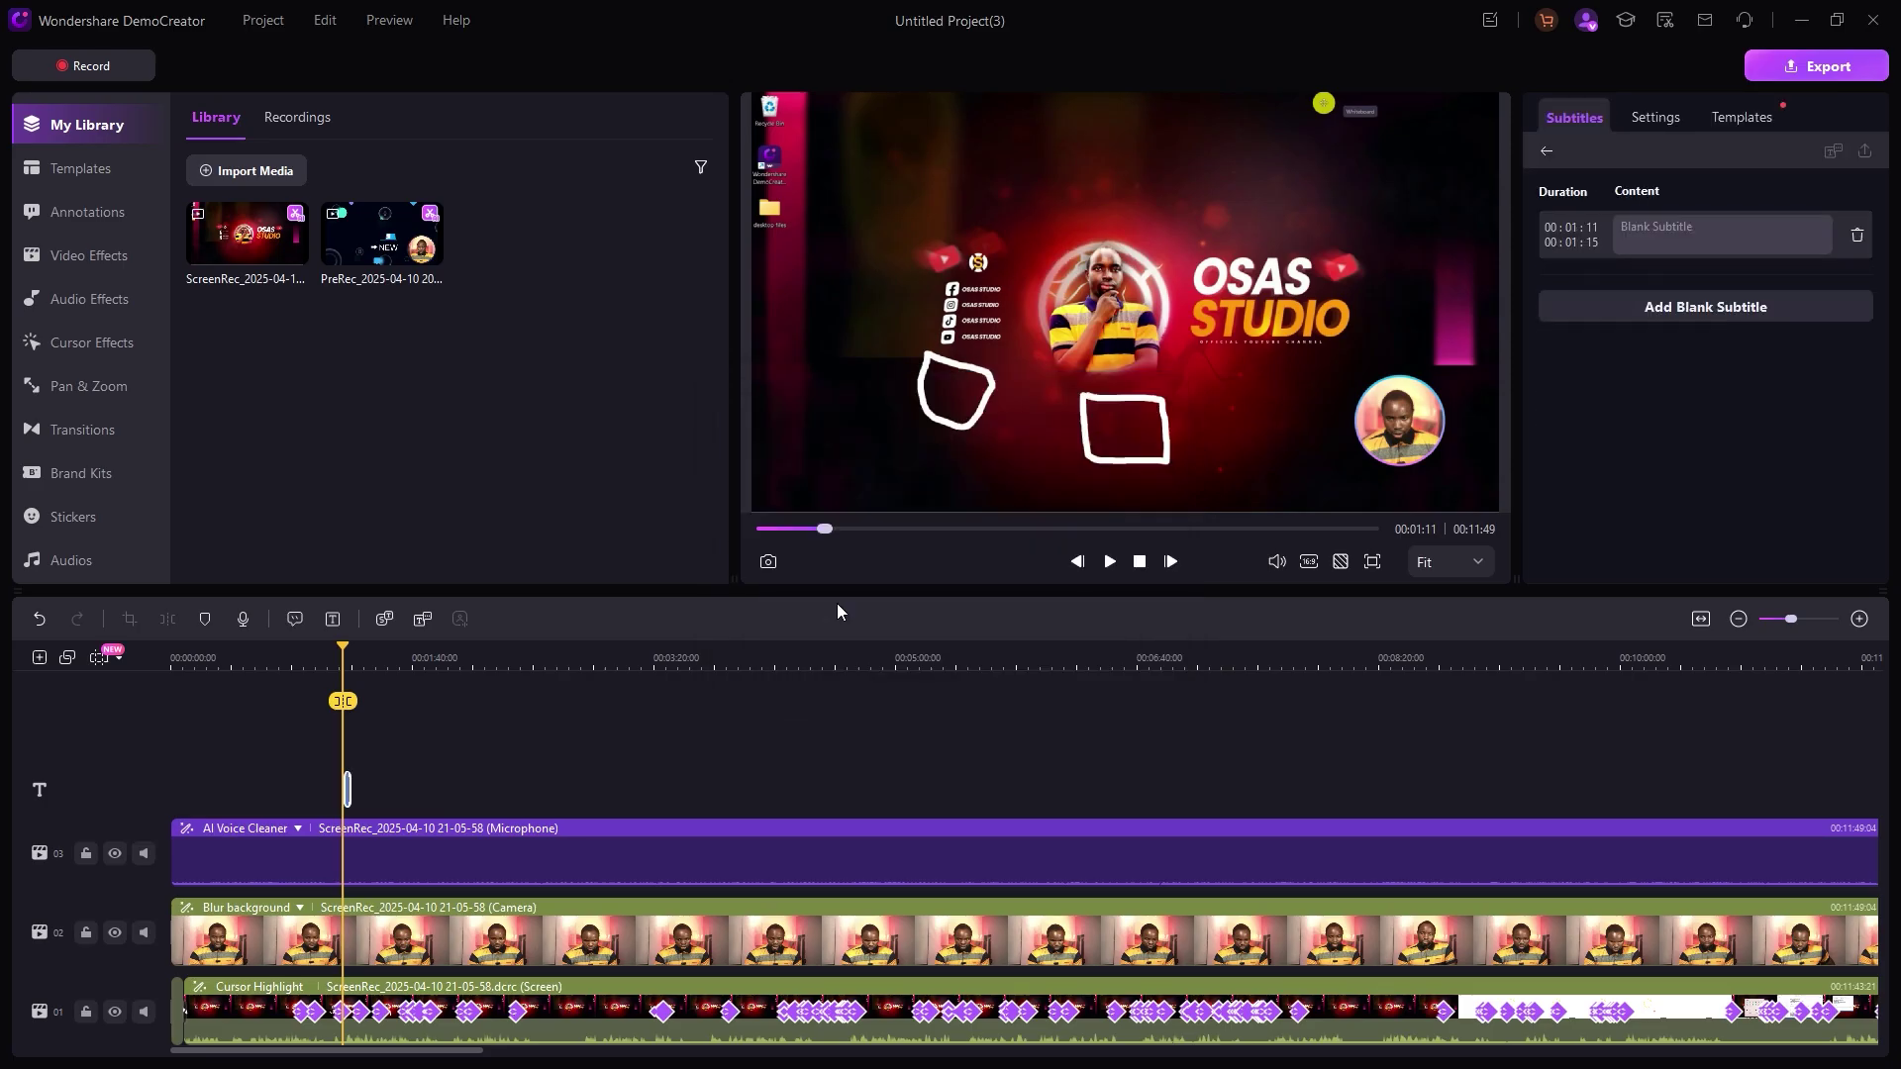
click(1706, 226)
text(in this video)
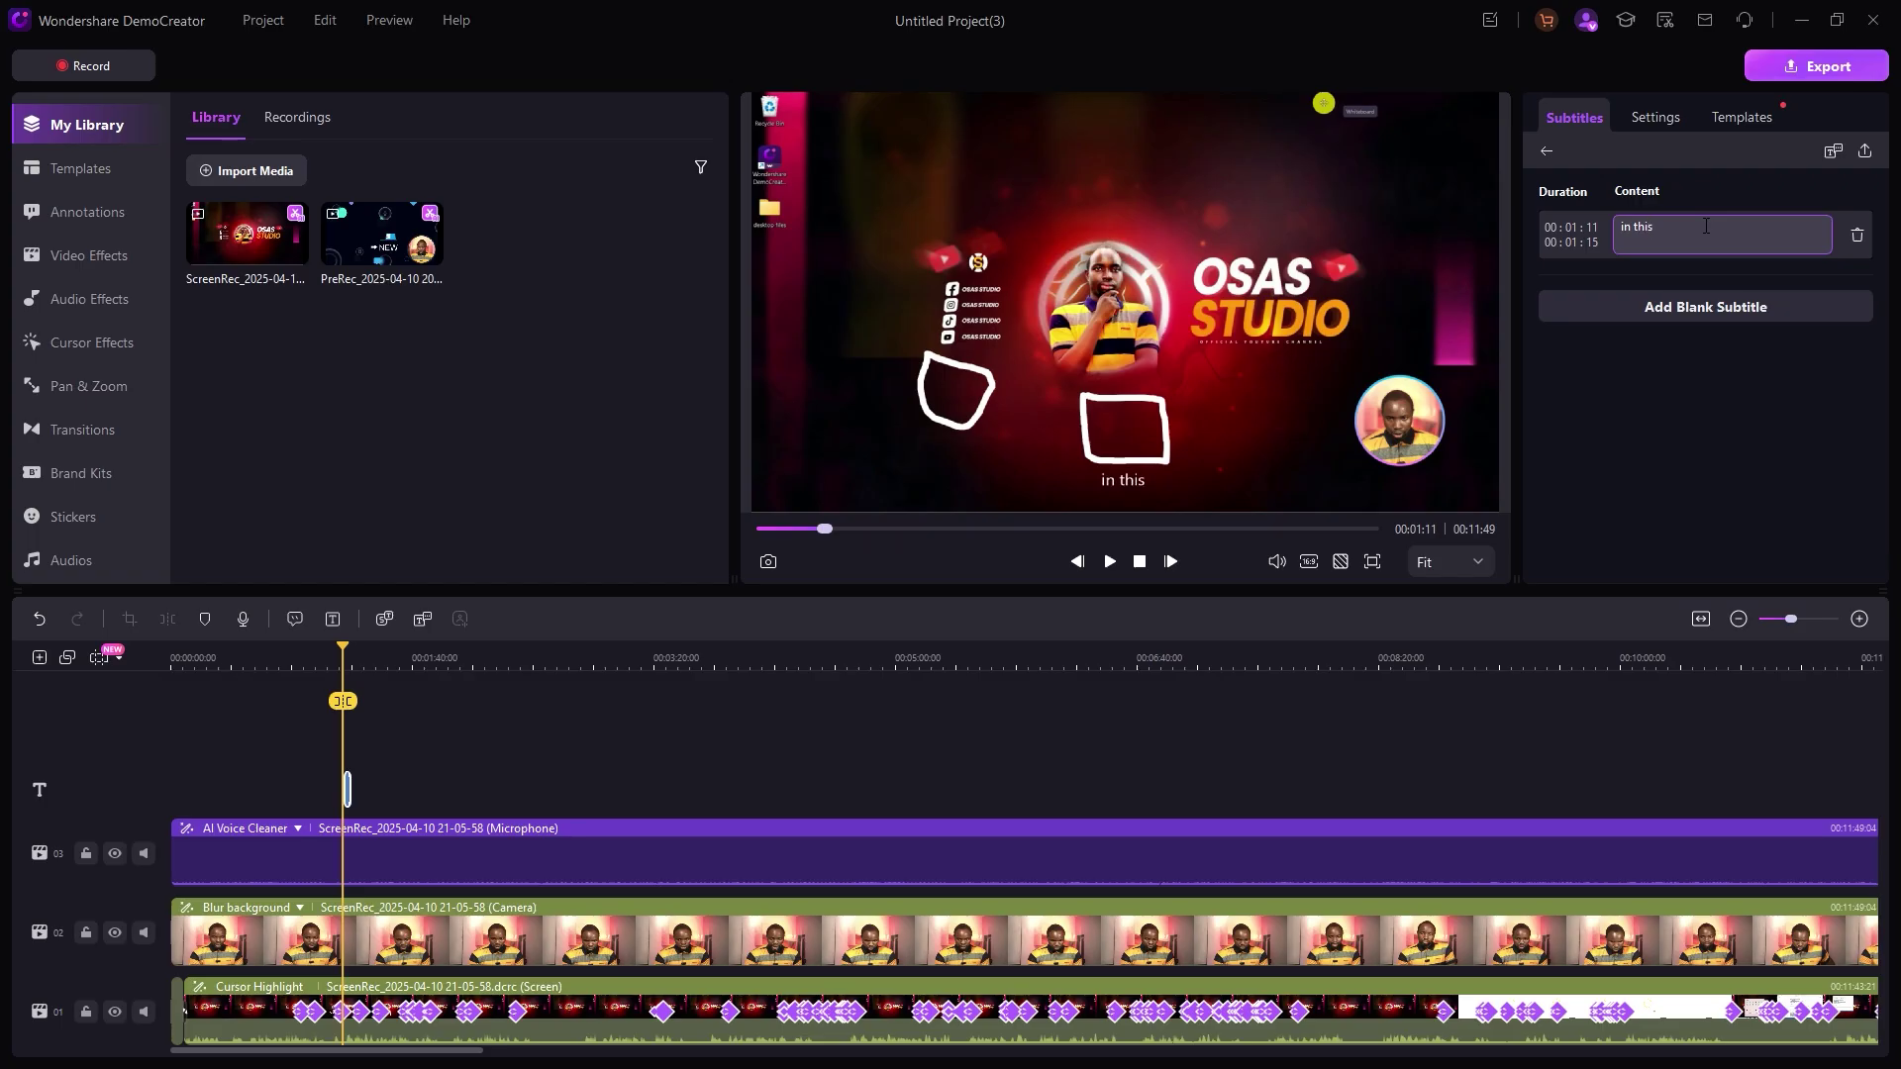
Add three more blank subtitle entries after the first caption.
click(1707, 309)
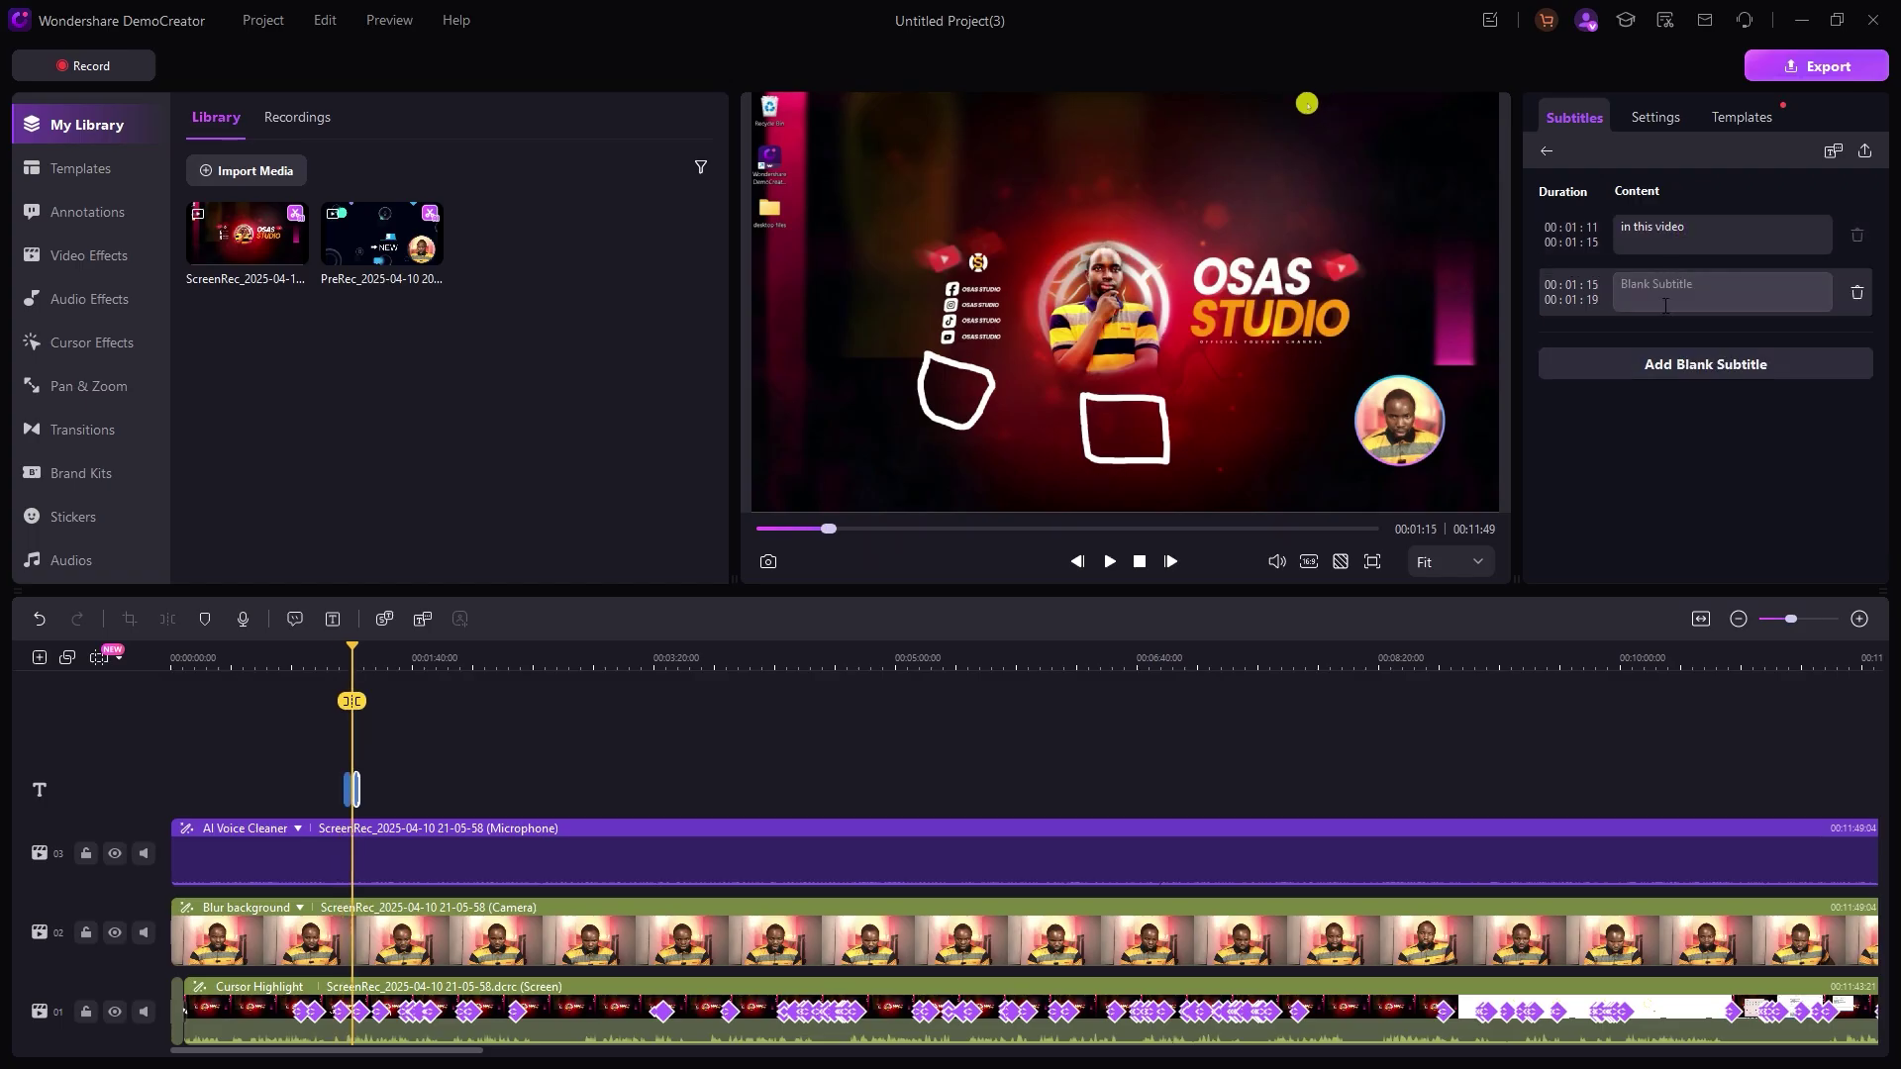
click(1688, 364)
click(1683, 421)
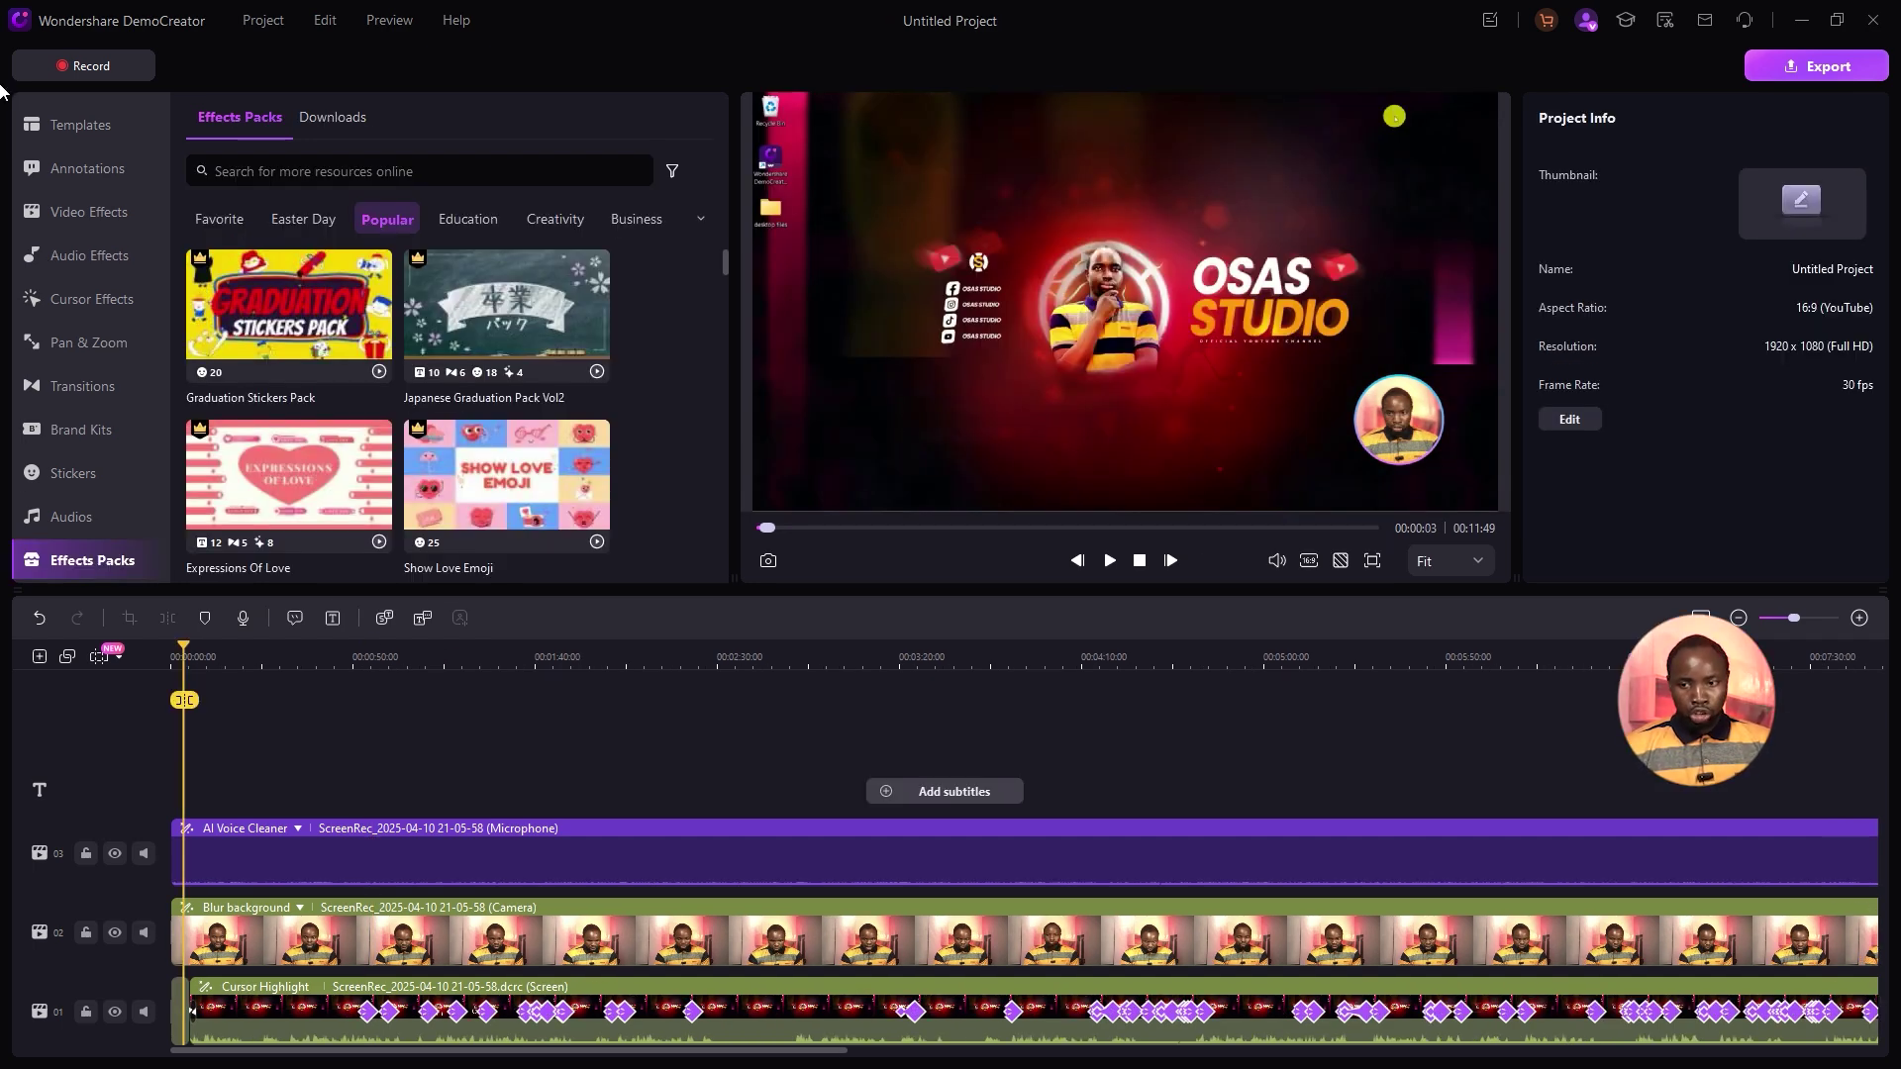
Name the export 'test' and keep MP4 format at 1920 x 1080.
click(1811, 65)
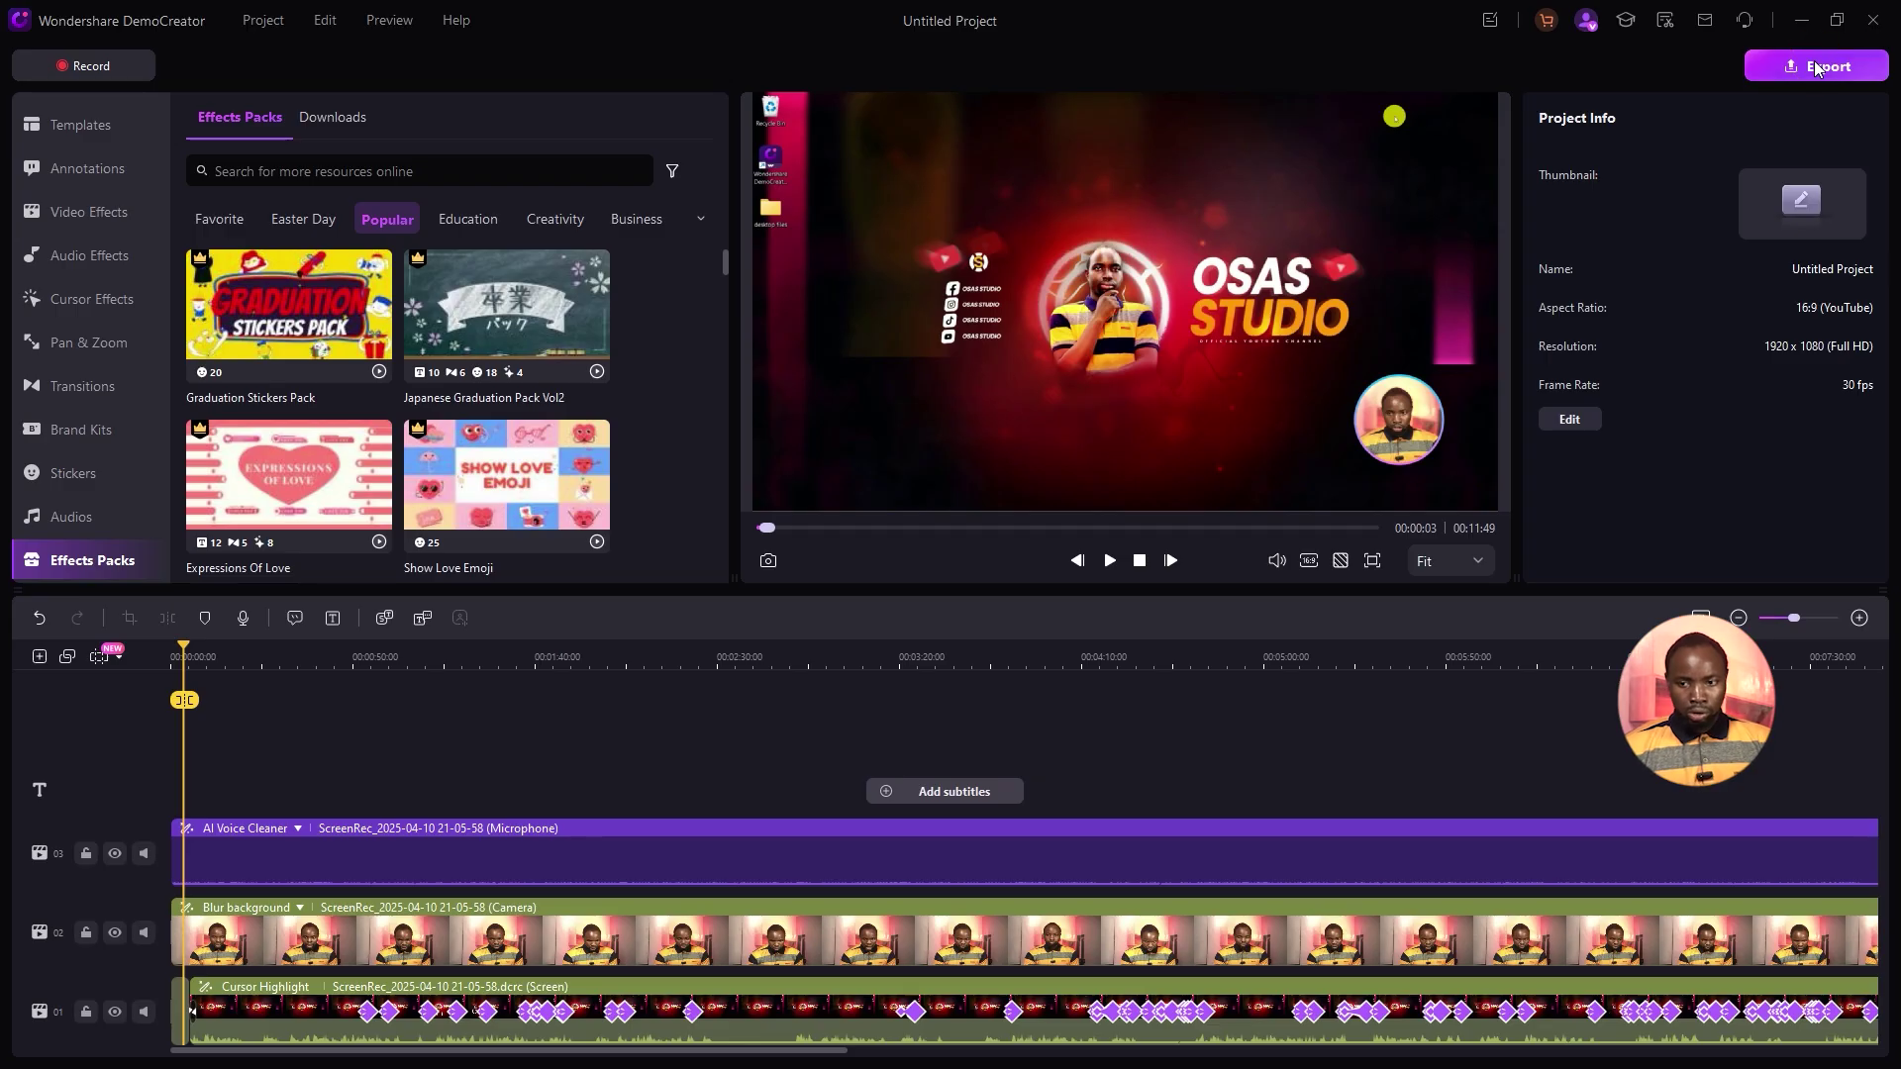
click(866, 228)
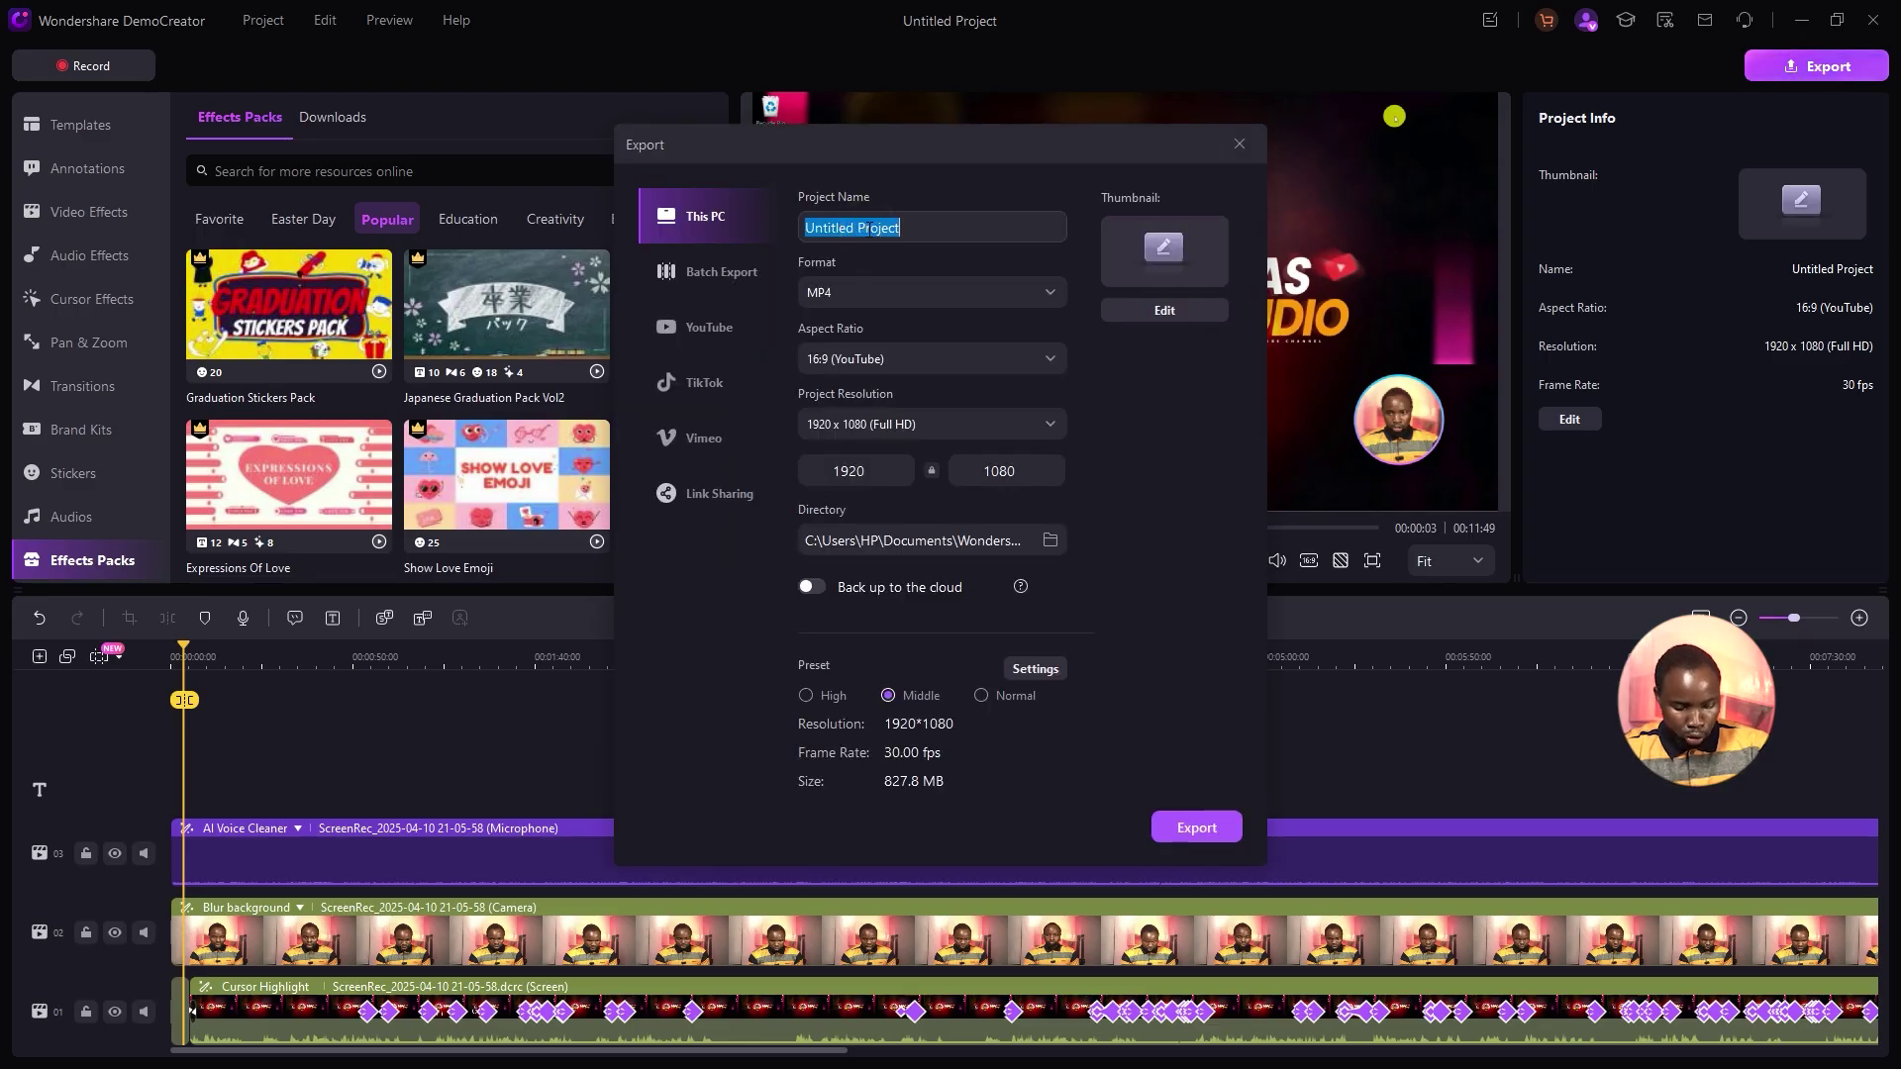
text(test)
click(835, 289)
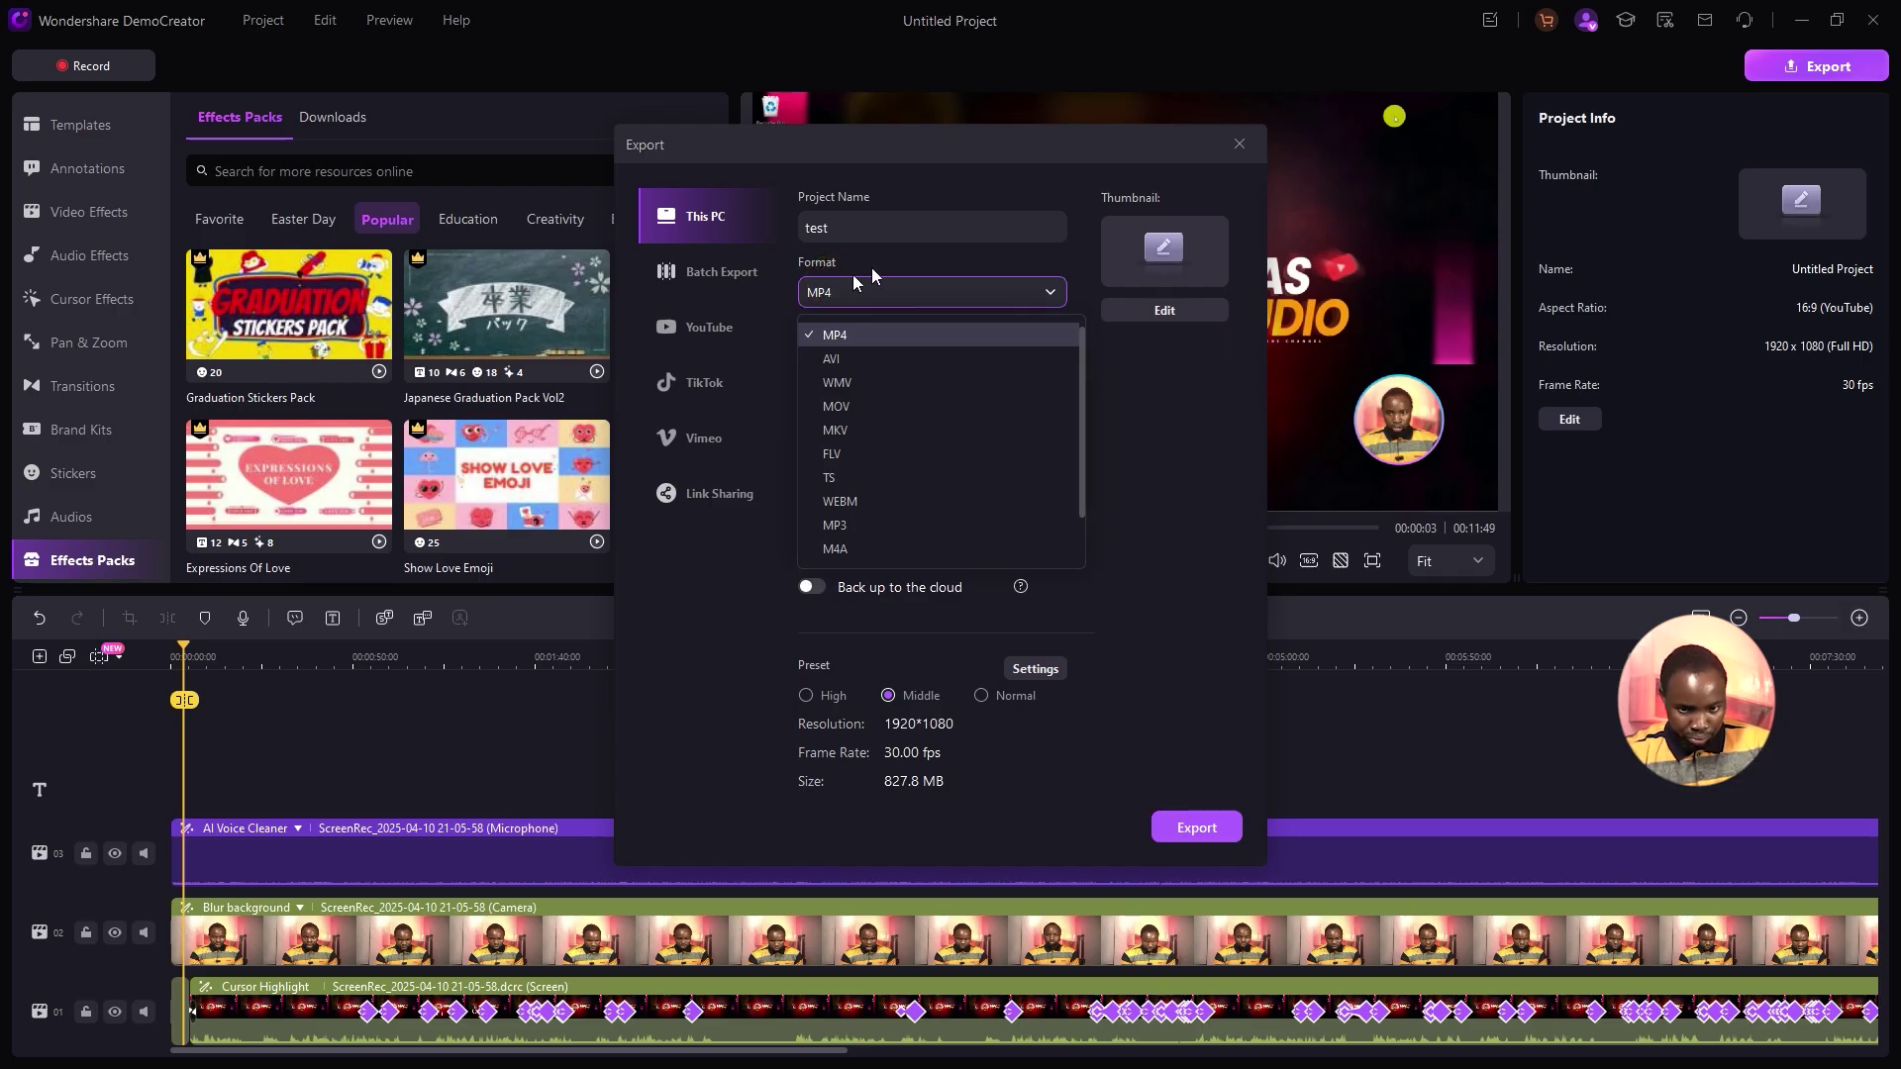
click(831, 331)
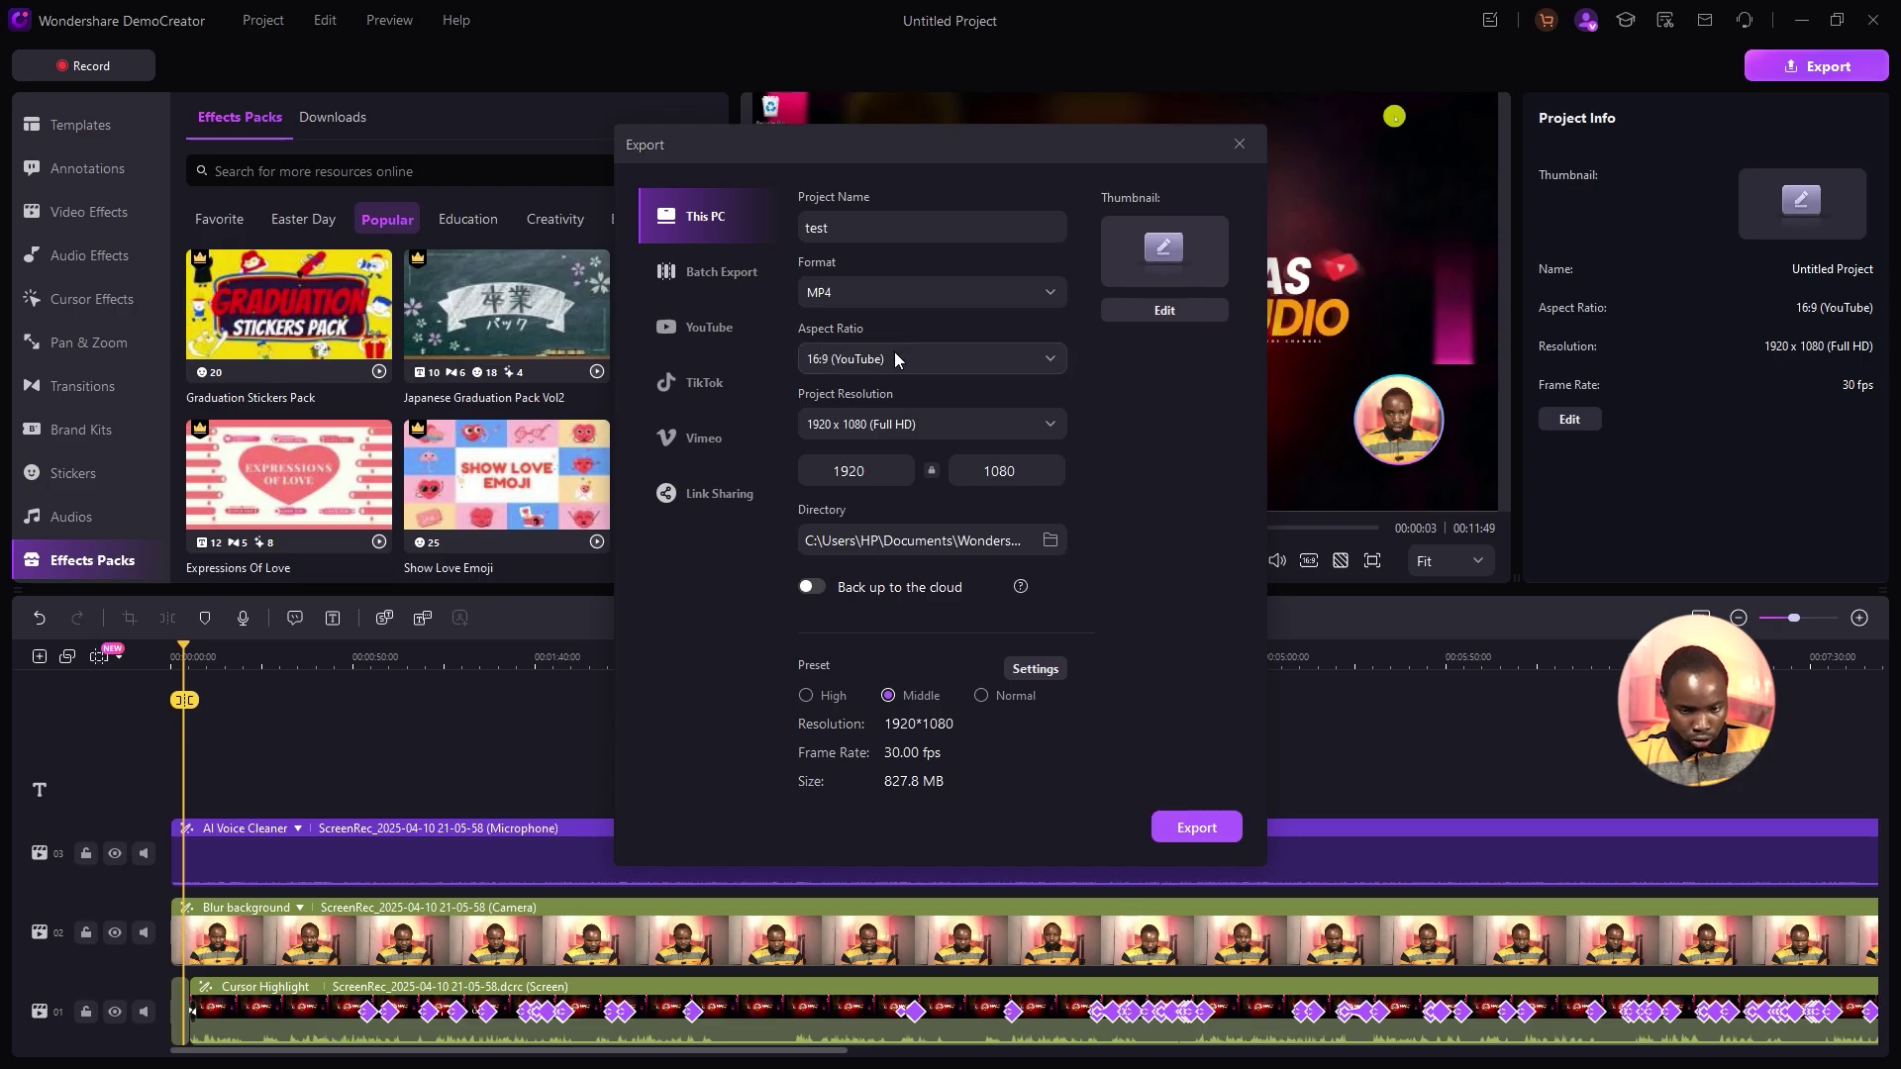
click(820, 431)
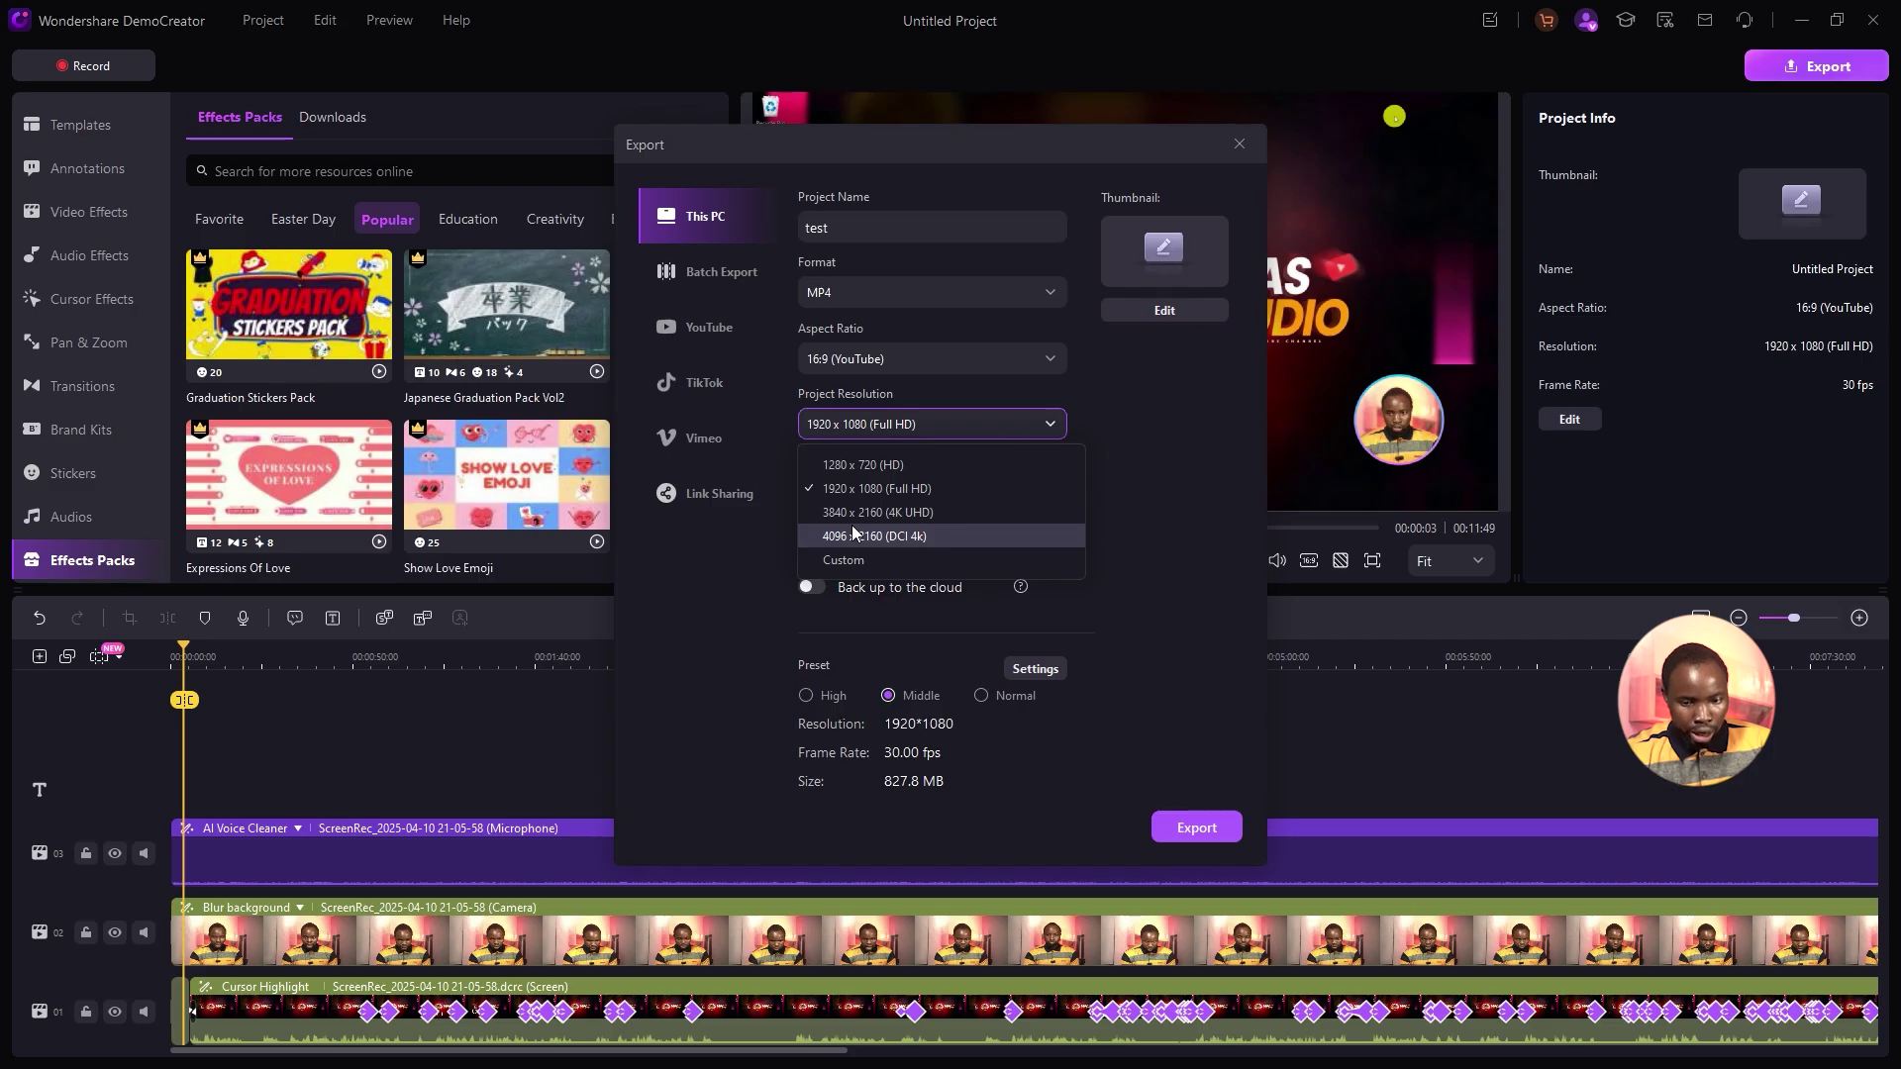
click(876, 488)
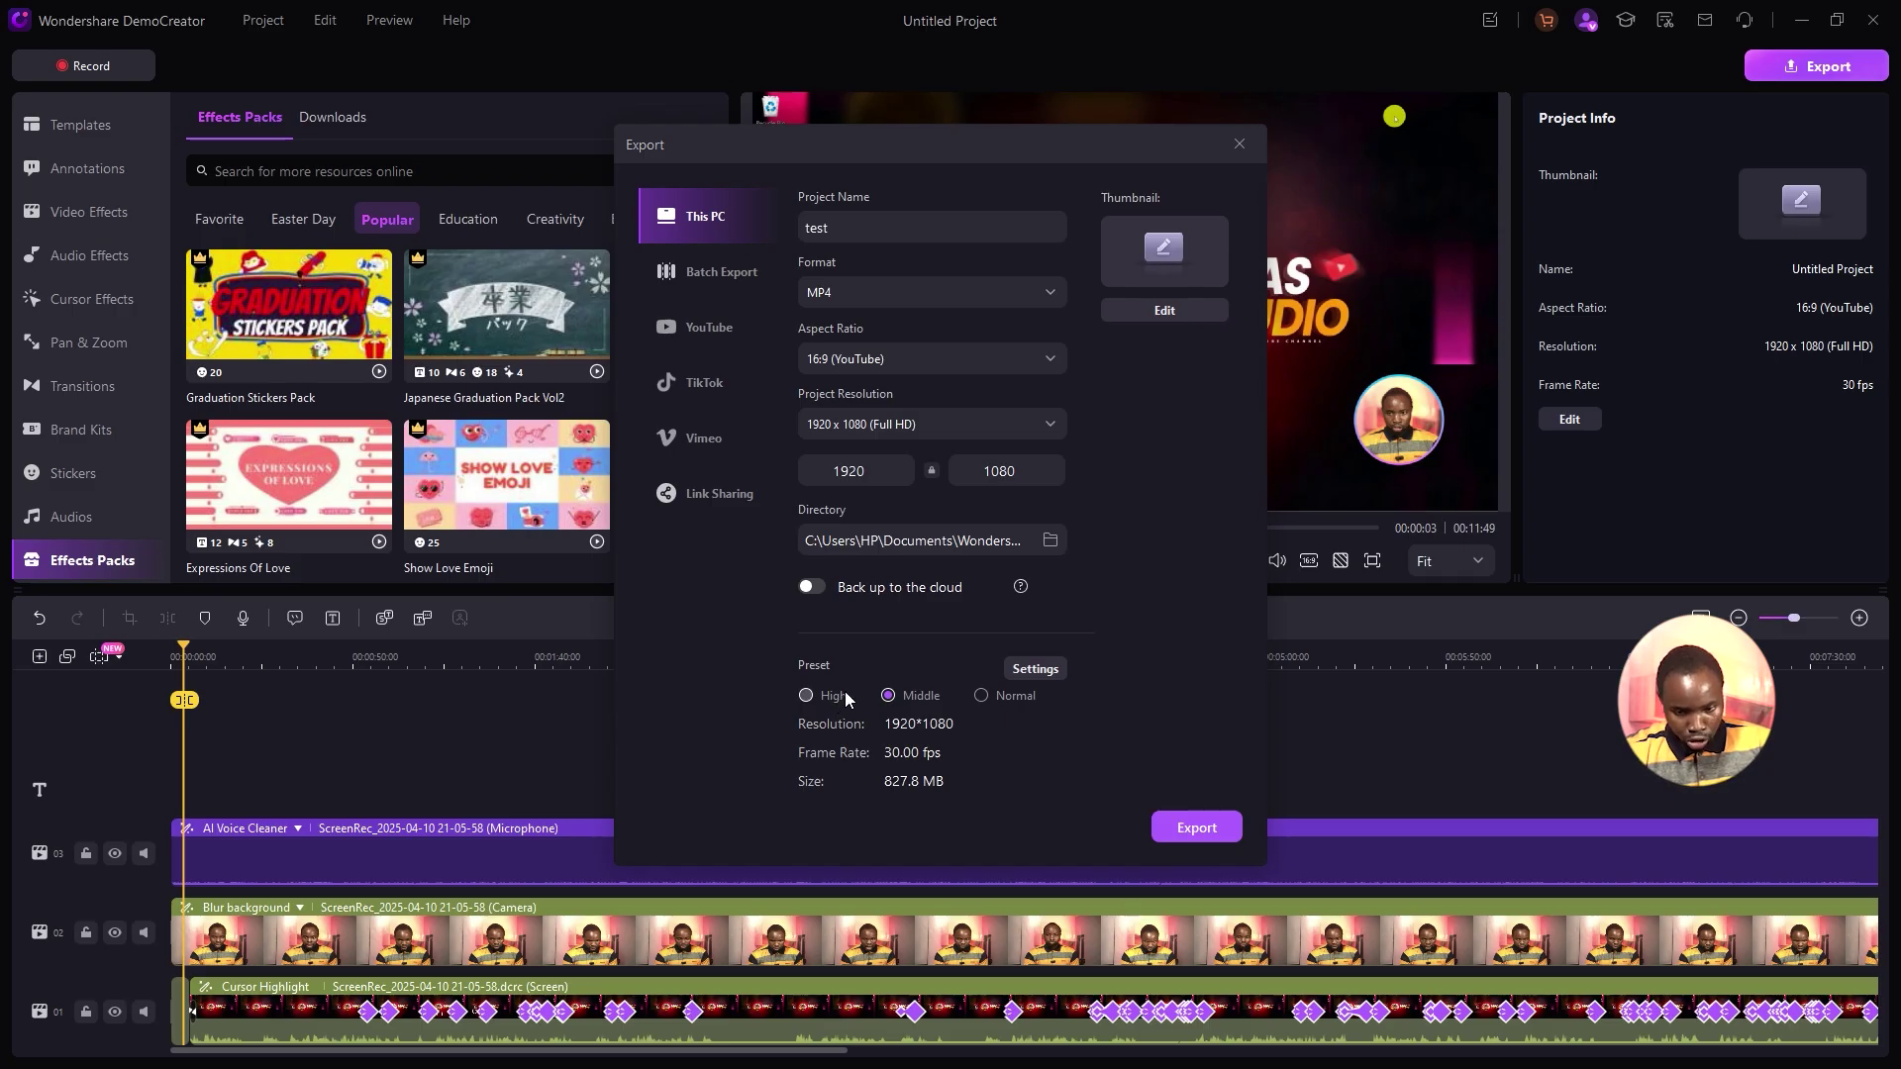
Switch the export preset to High and confirm the encoding settings.
click(814, 699)
click(1039, 670)
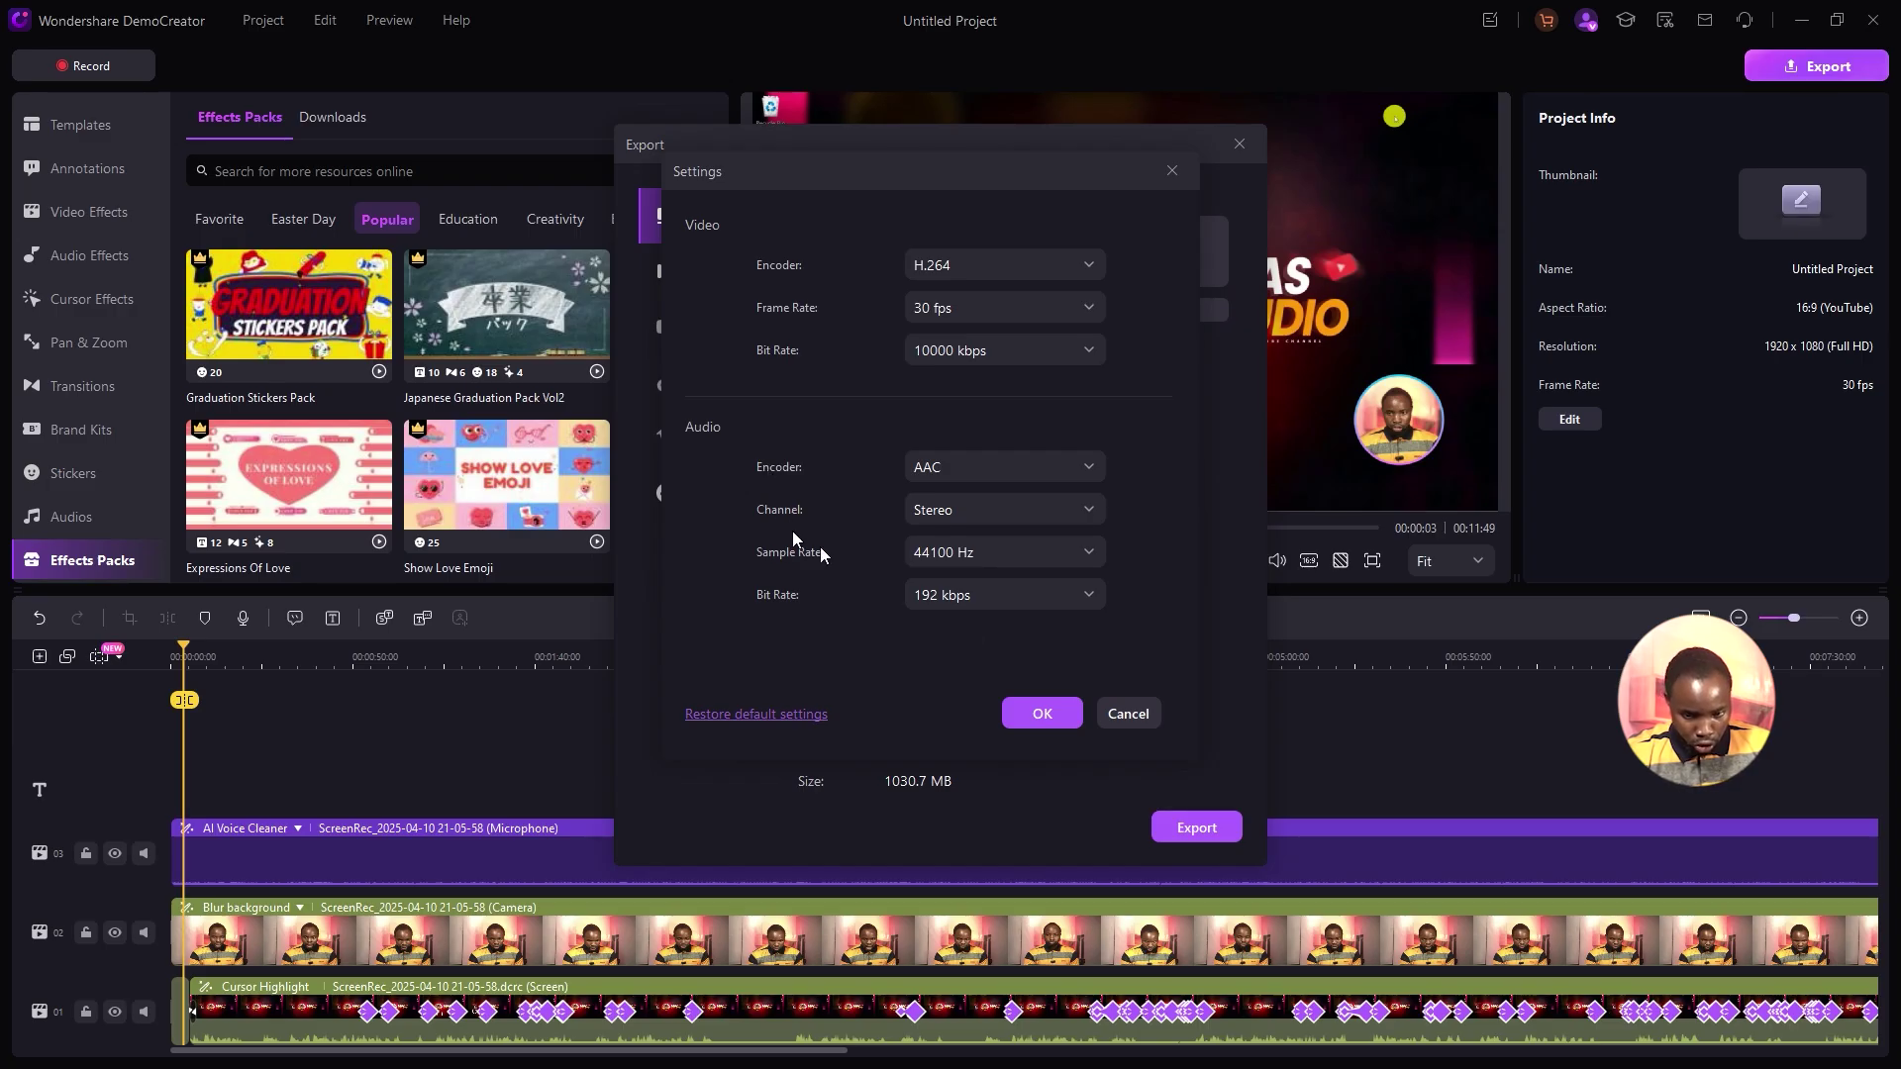
click(1042, 714)
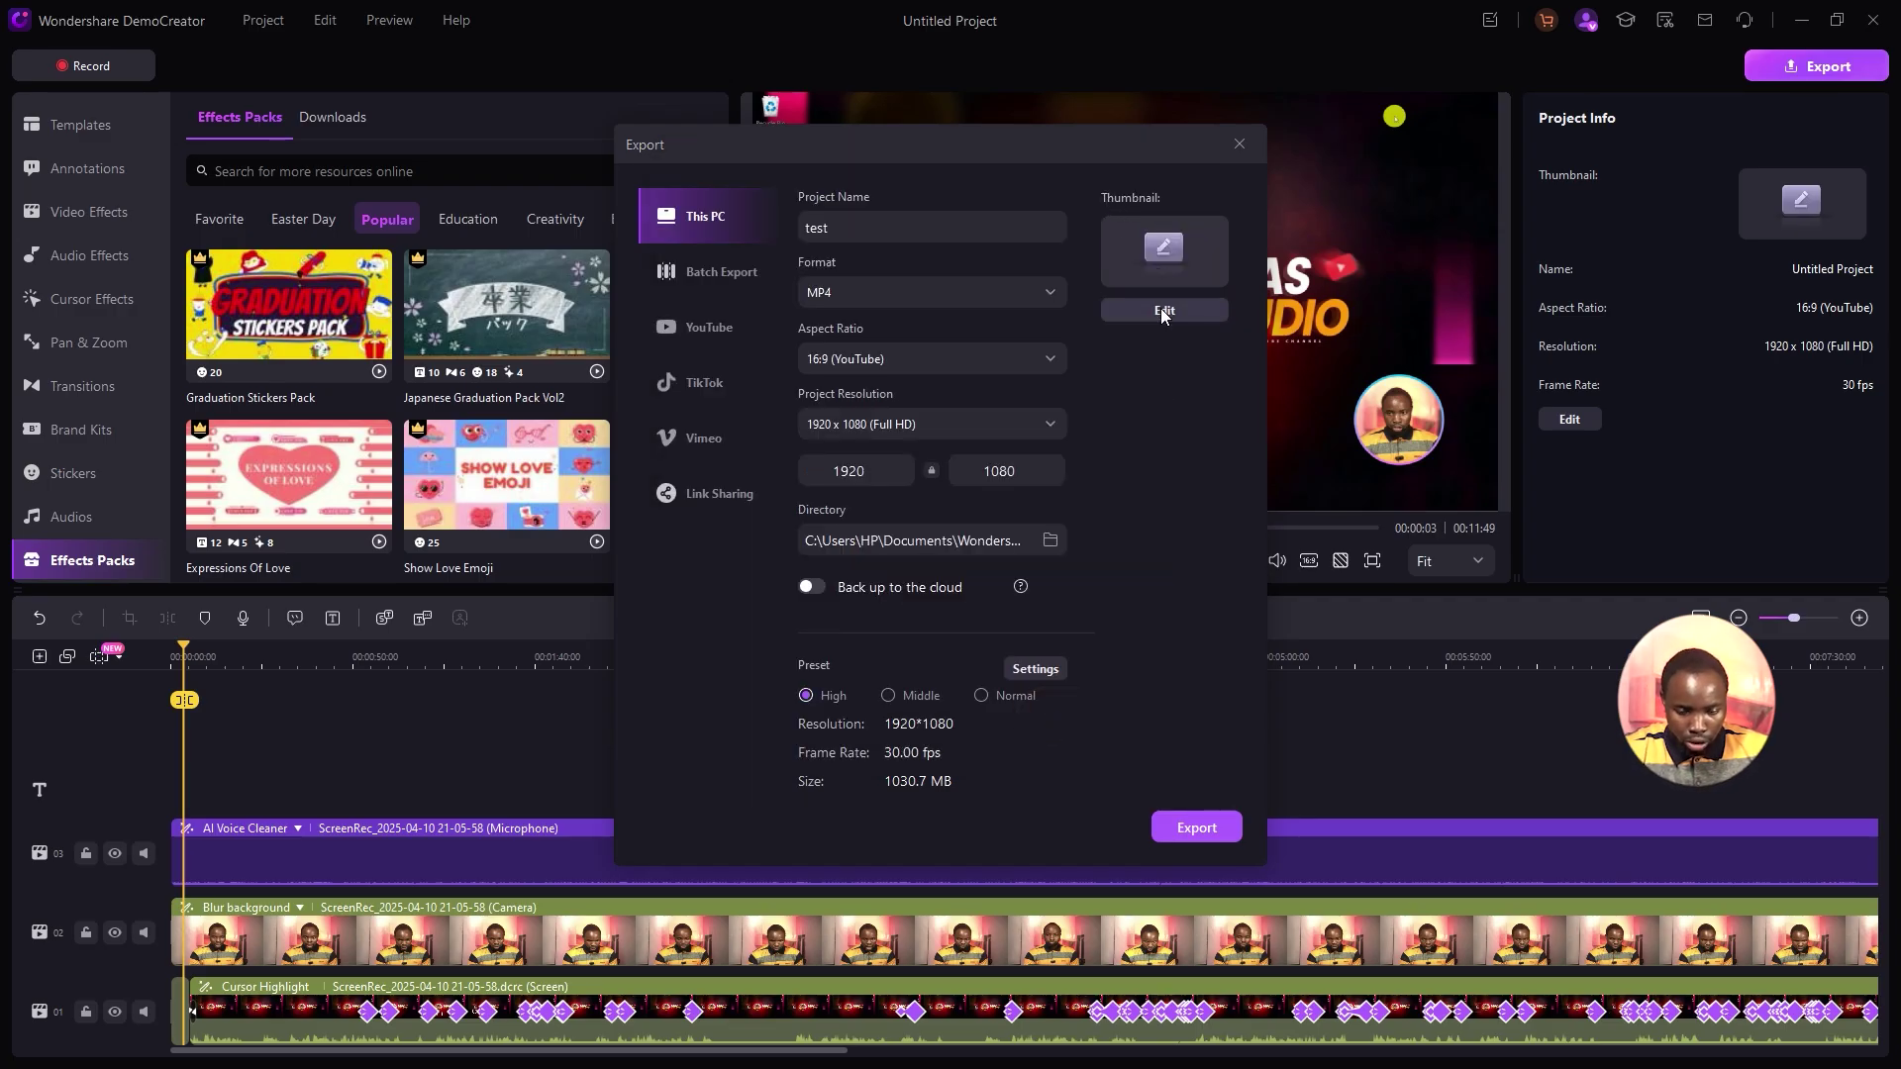
Set a video frame as the thumbnail and export test.mp4.
click(1163, 311)
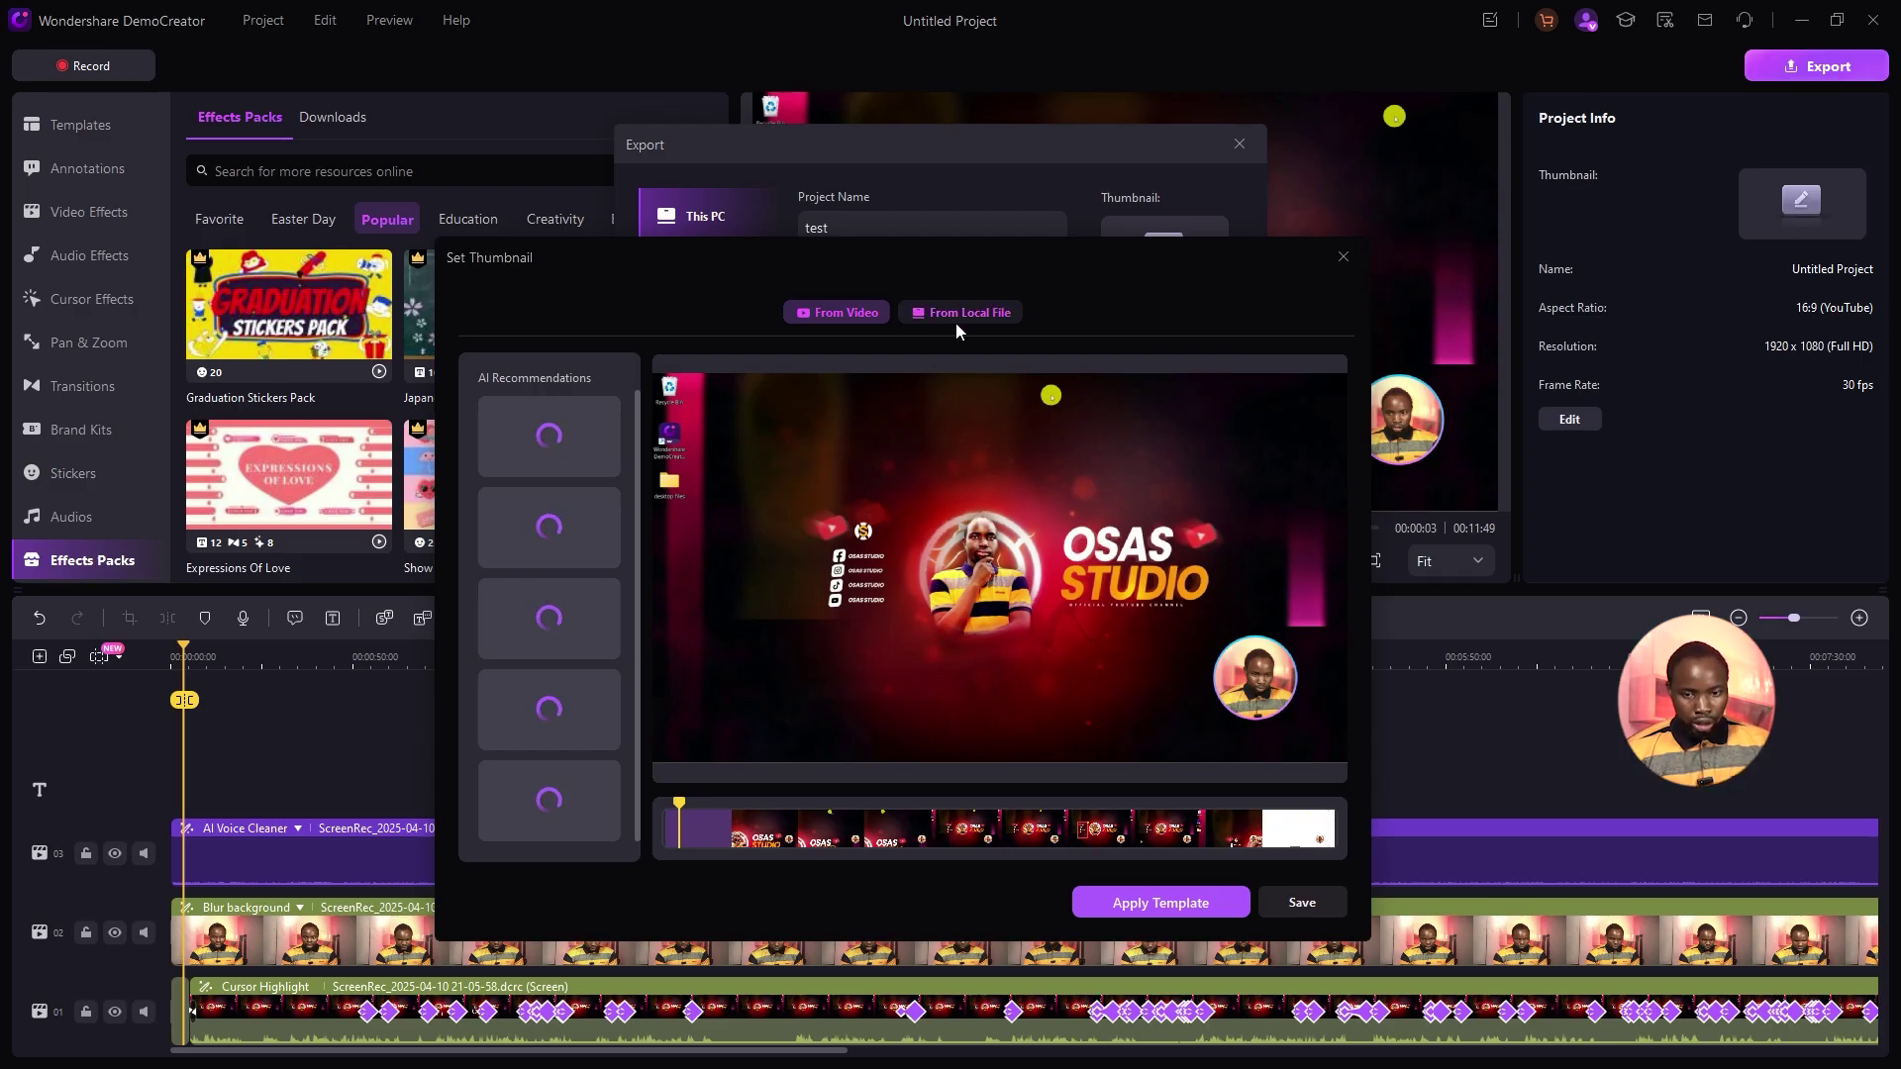
key(Return)
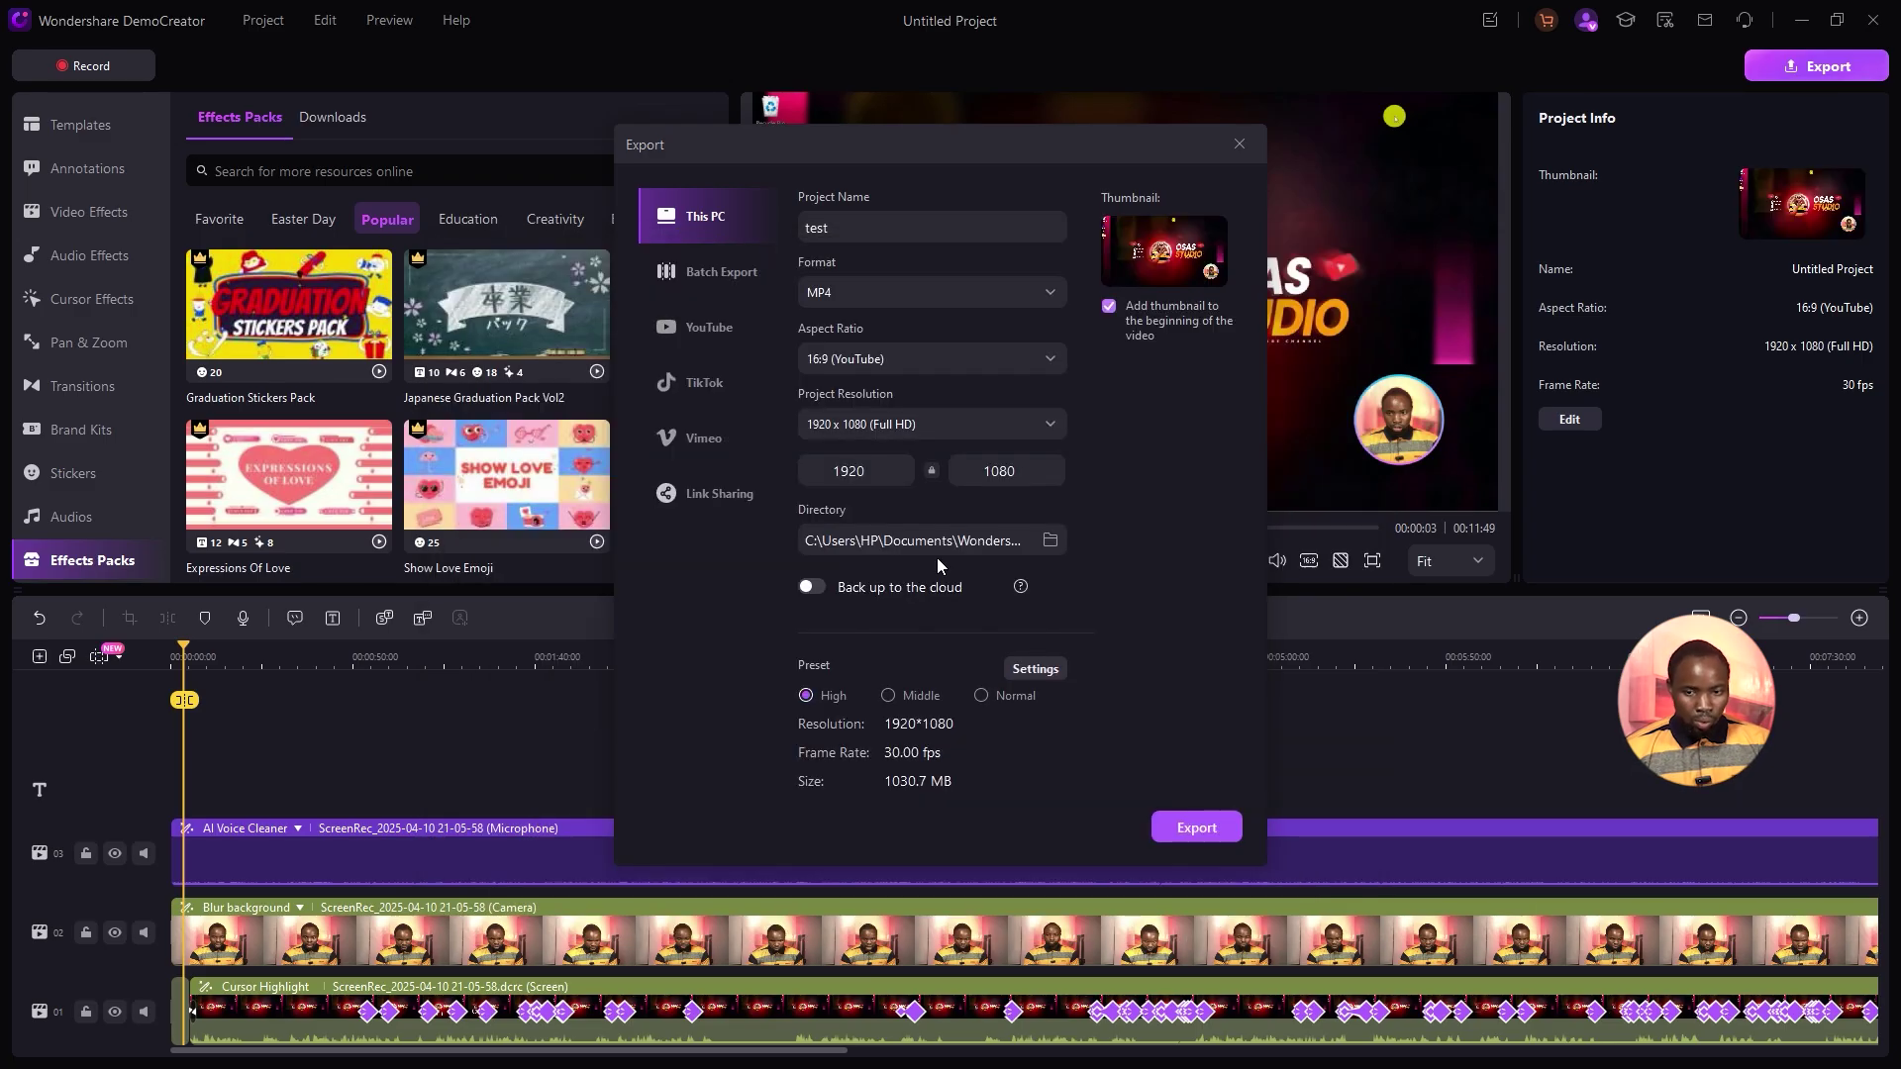
click(1214, 837)
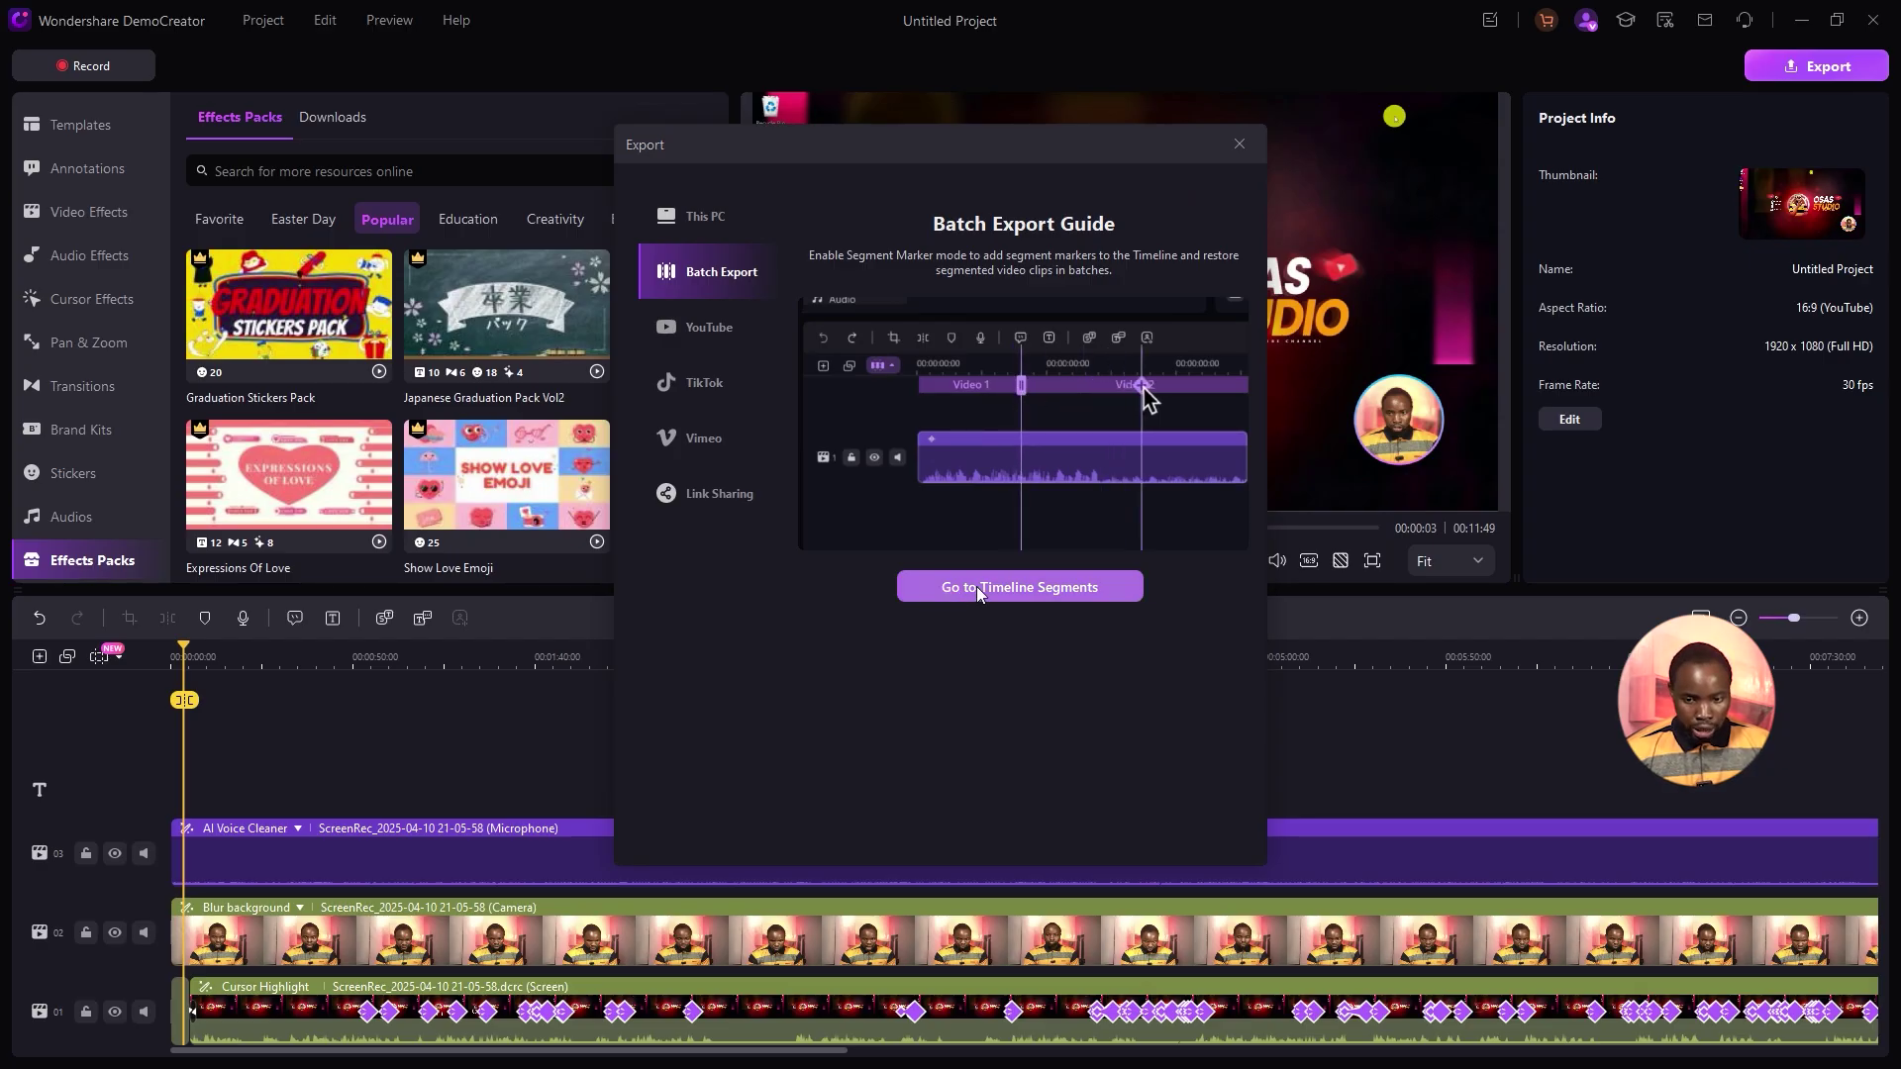
Add a segment marker track and split it into six fragments.
click(947, 592)
drag(305, 654, 88, 670)
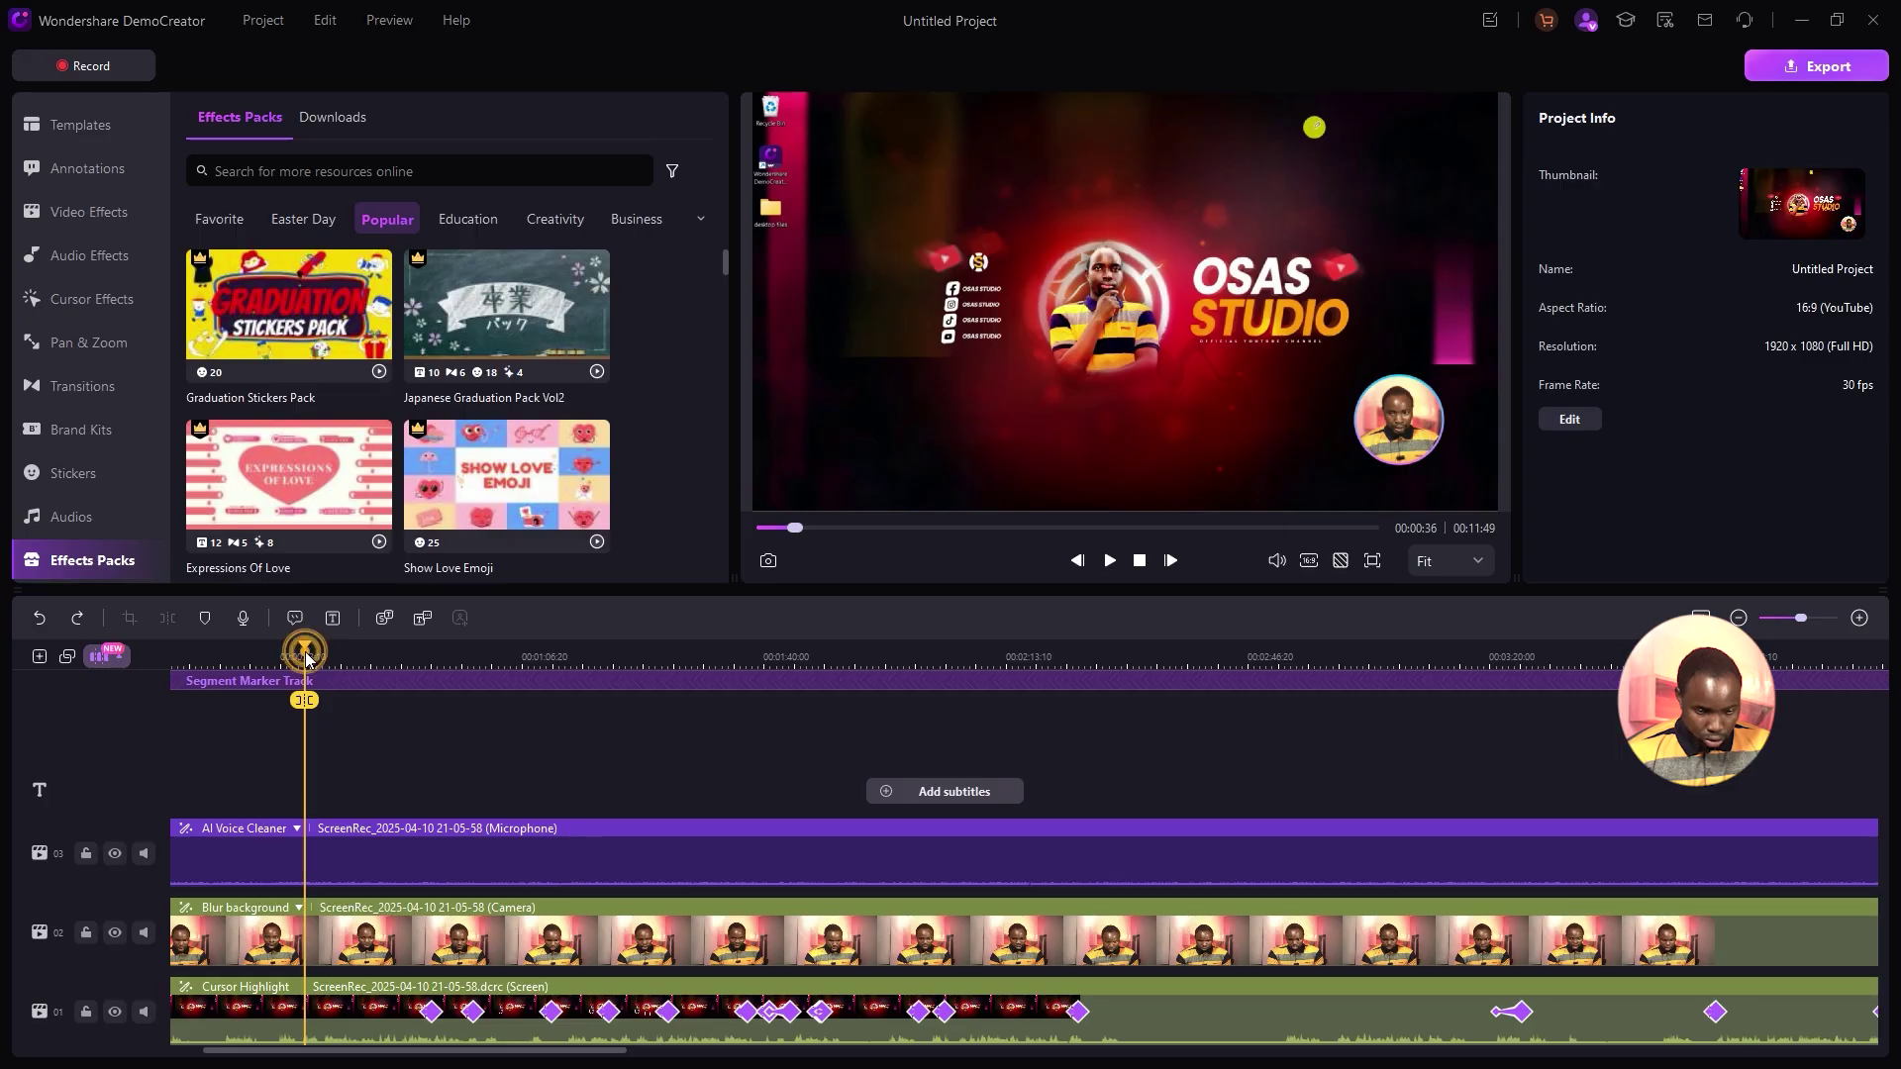
drag(8, 524, 0, 530)
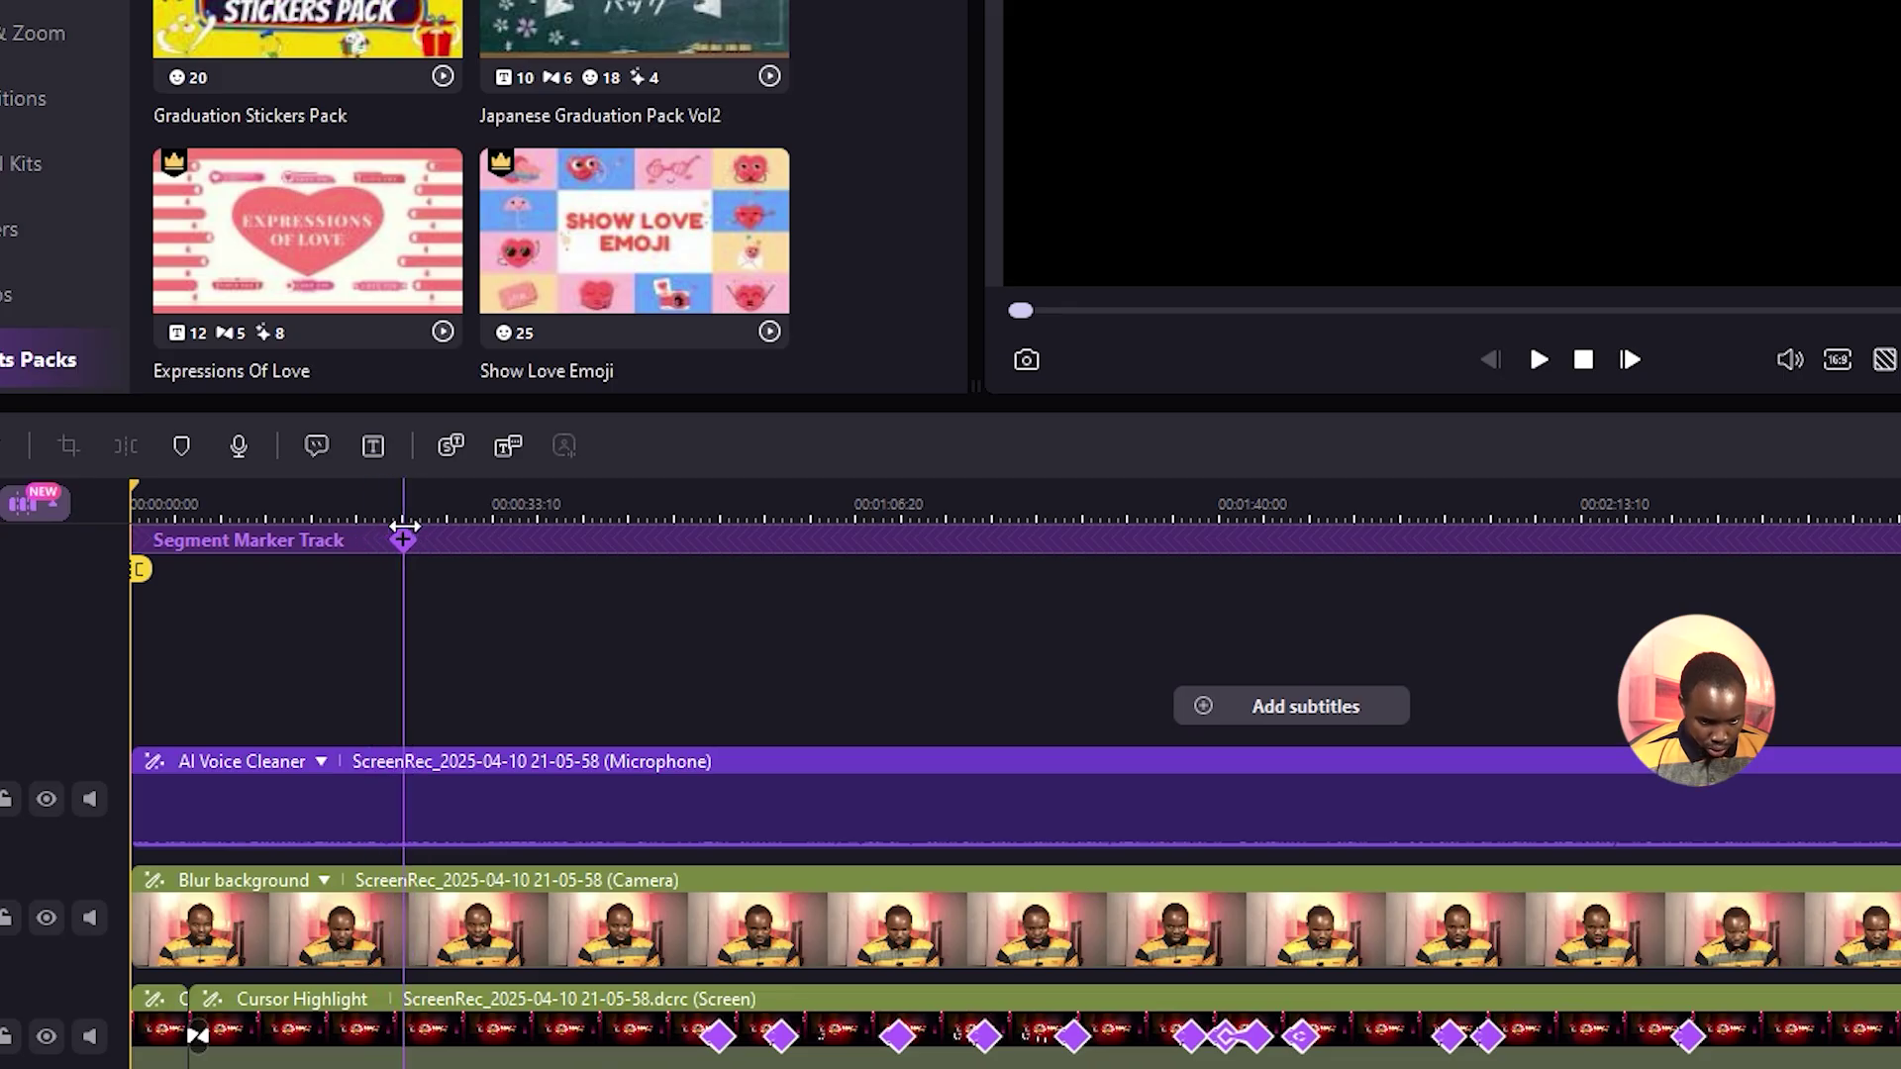
click(403, 535)
click(867, 535)
click(1332, 534)
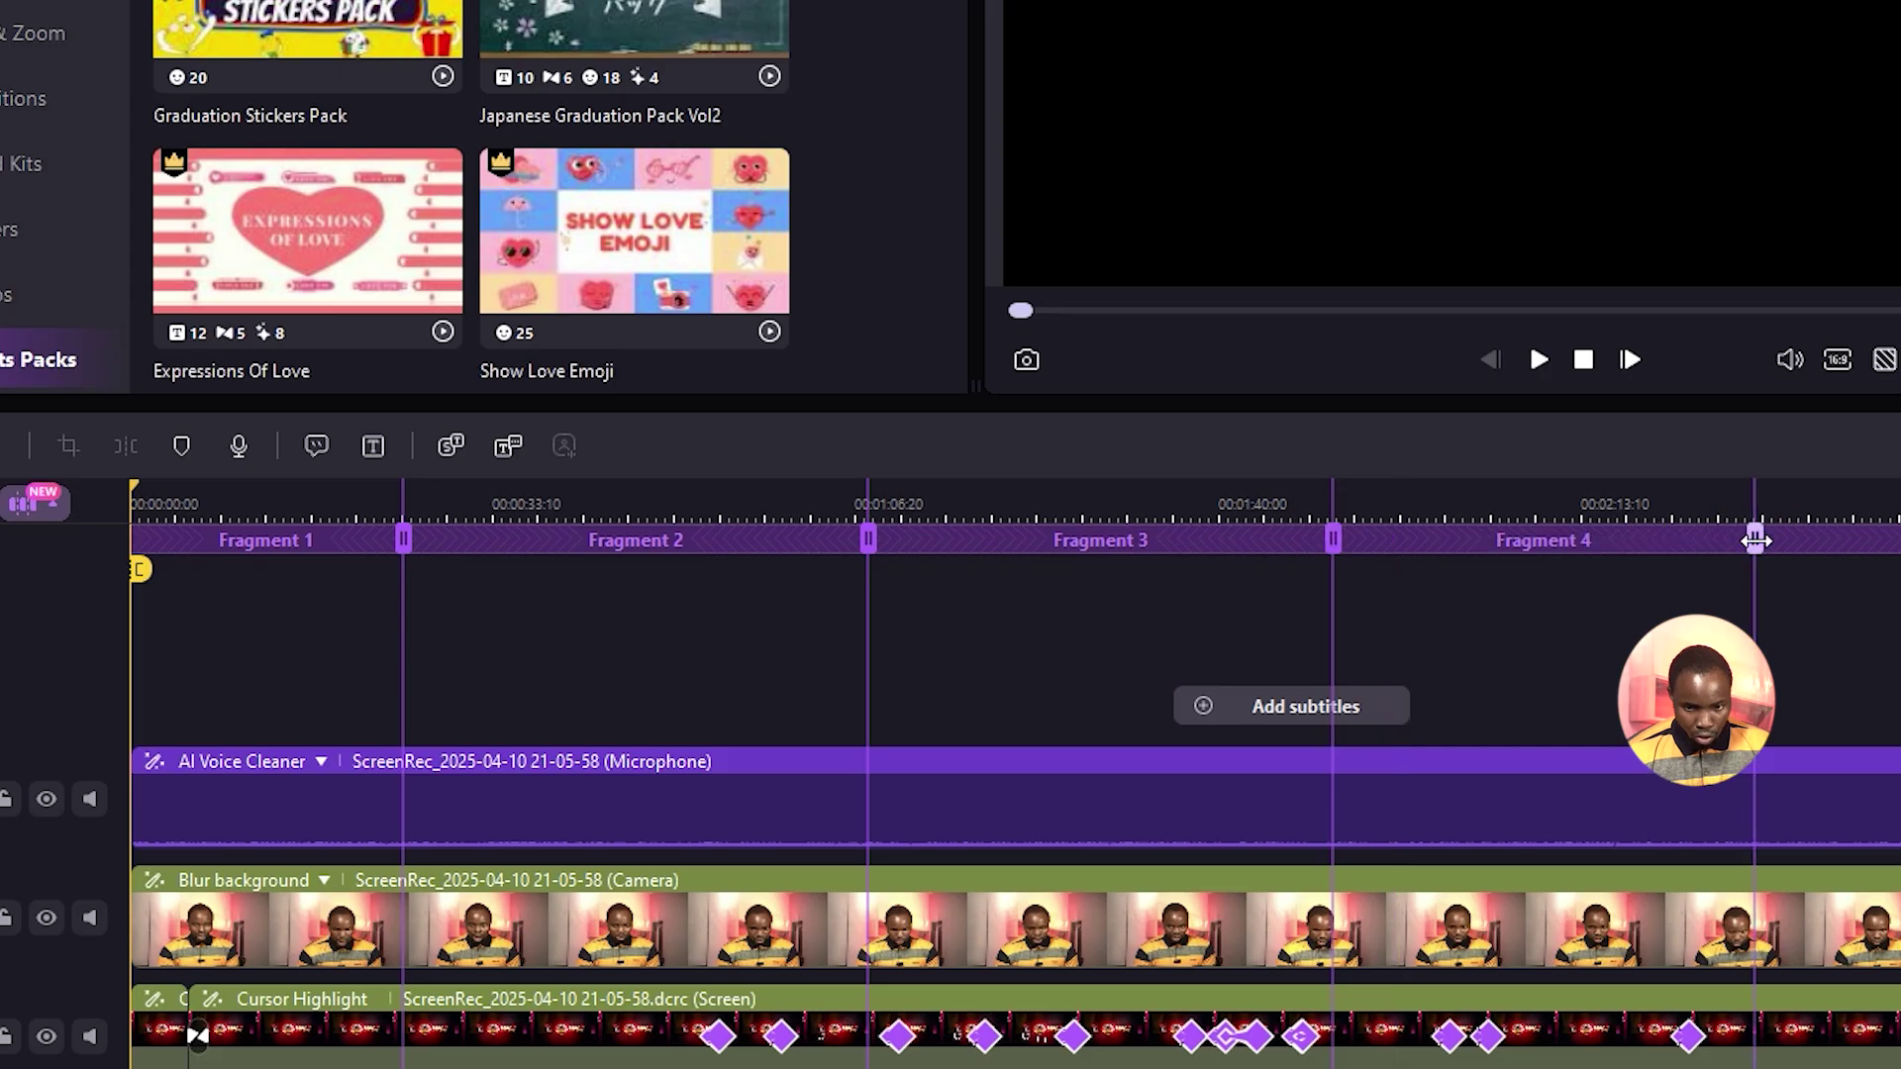
click(1757, 539)
click(1900, 539)
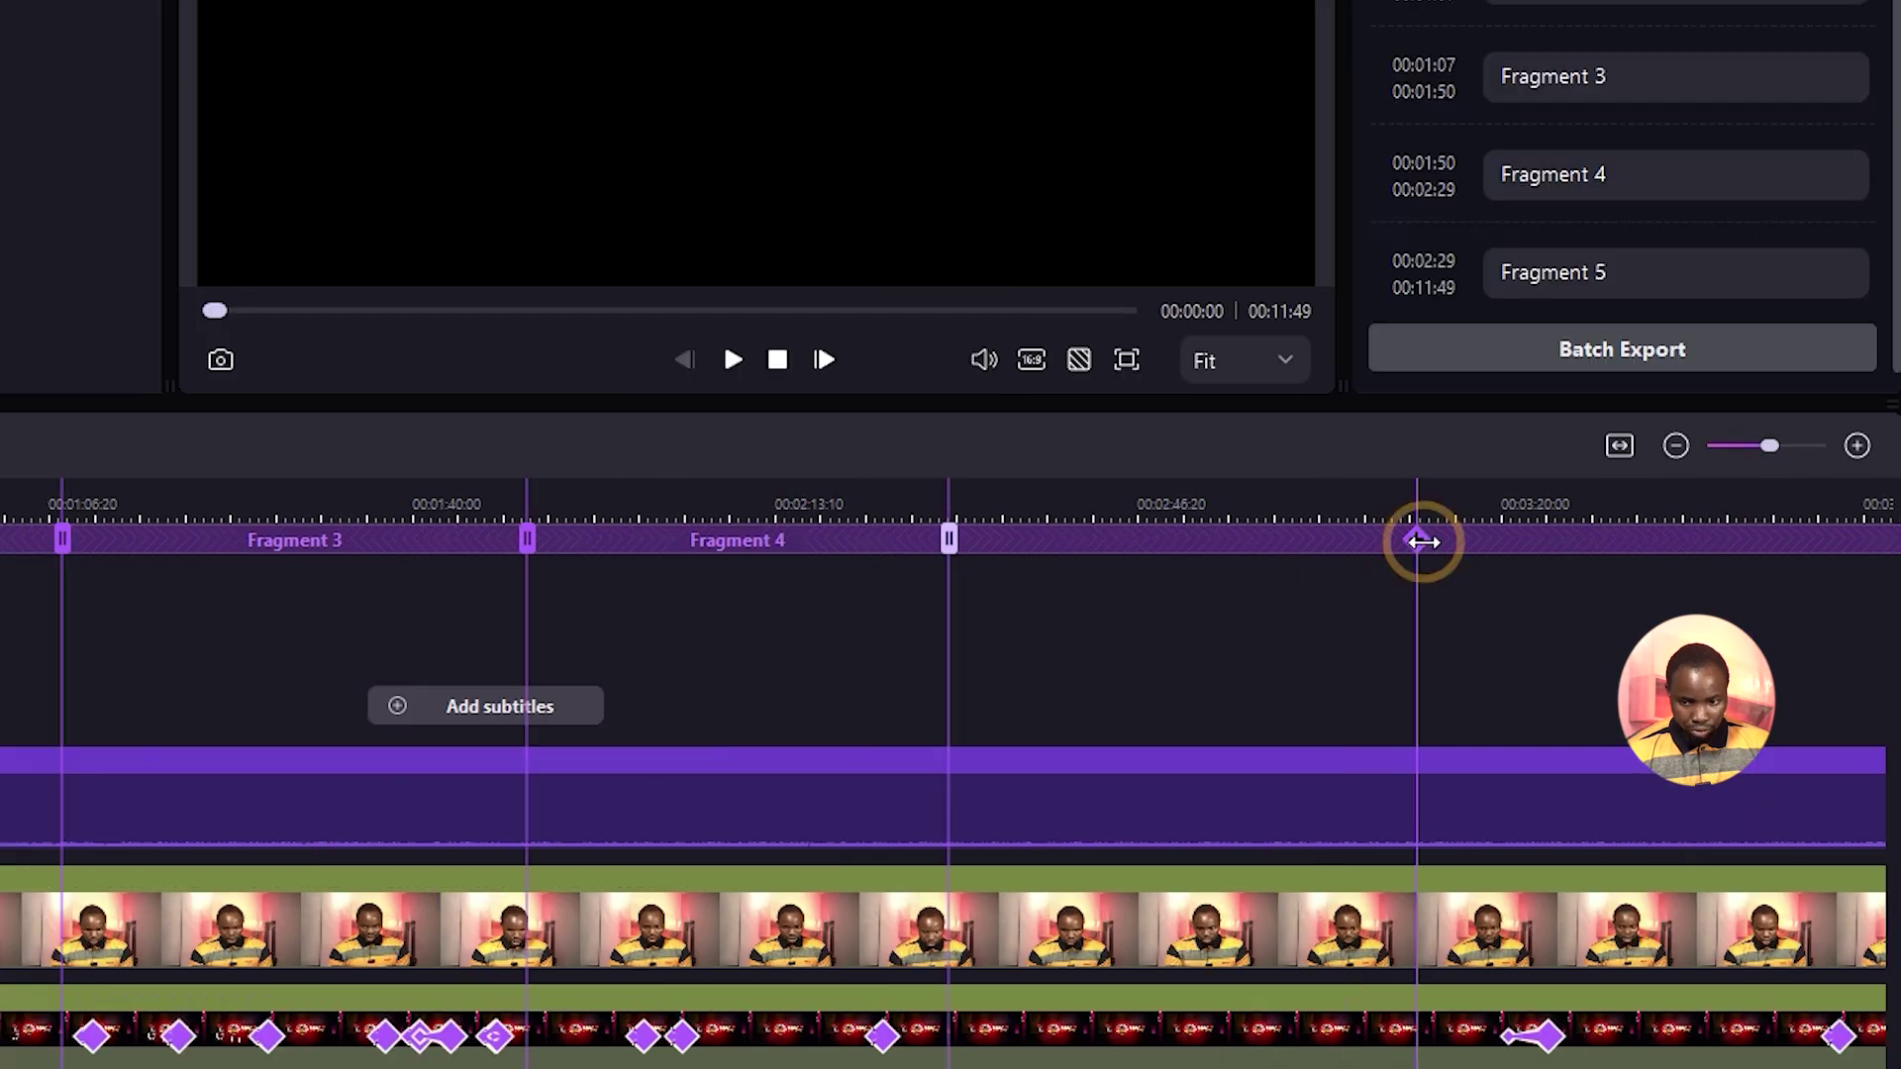
click(1748, 502)
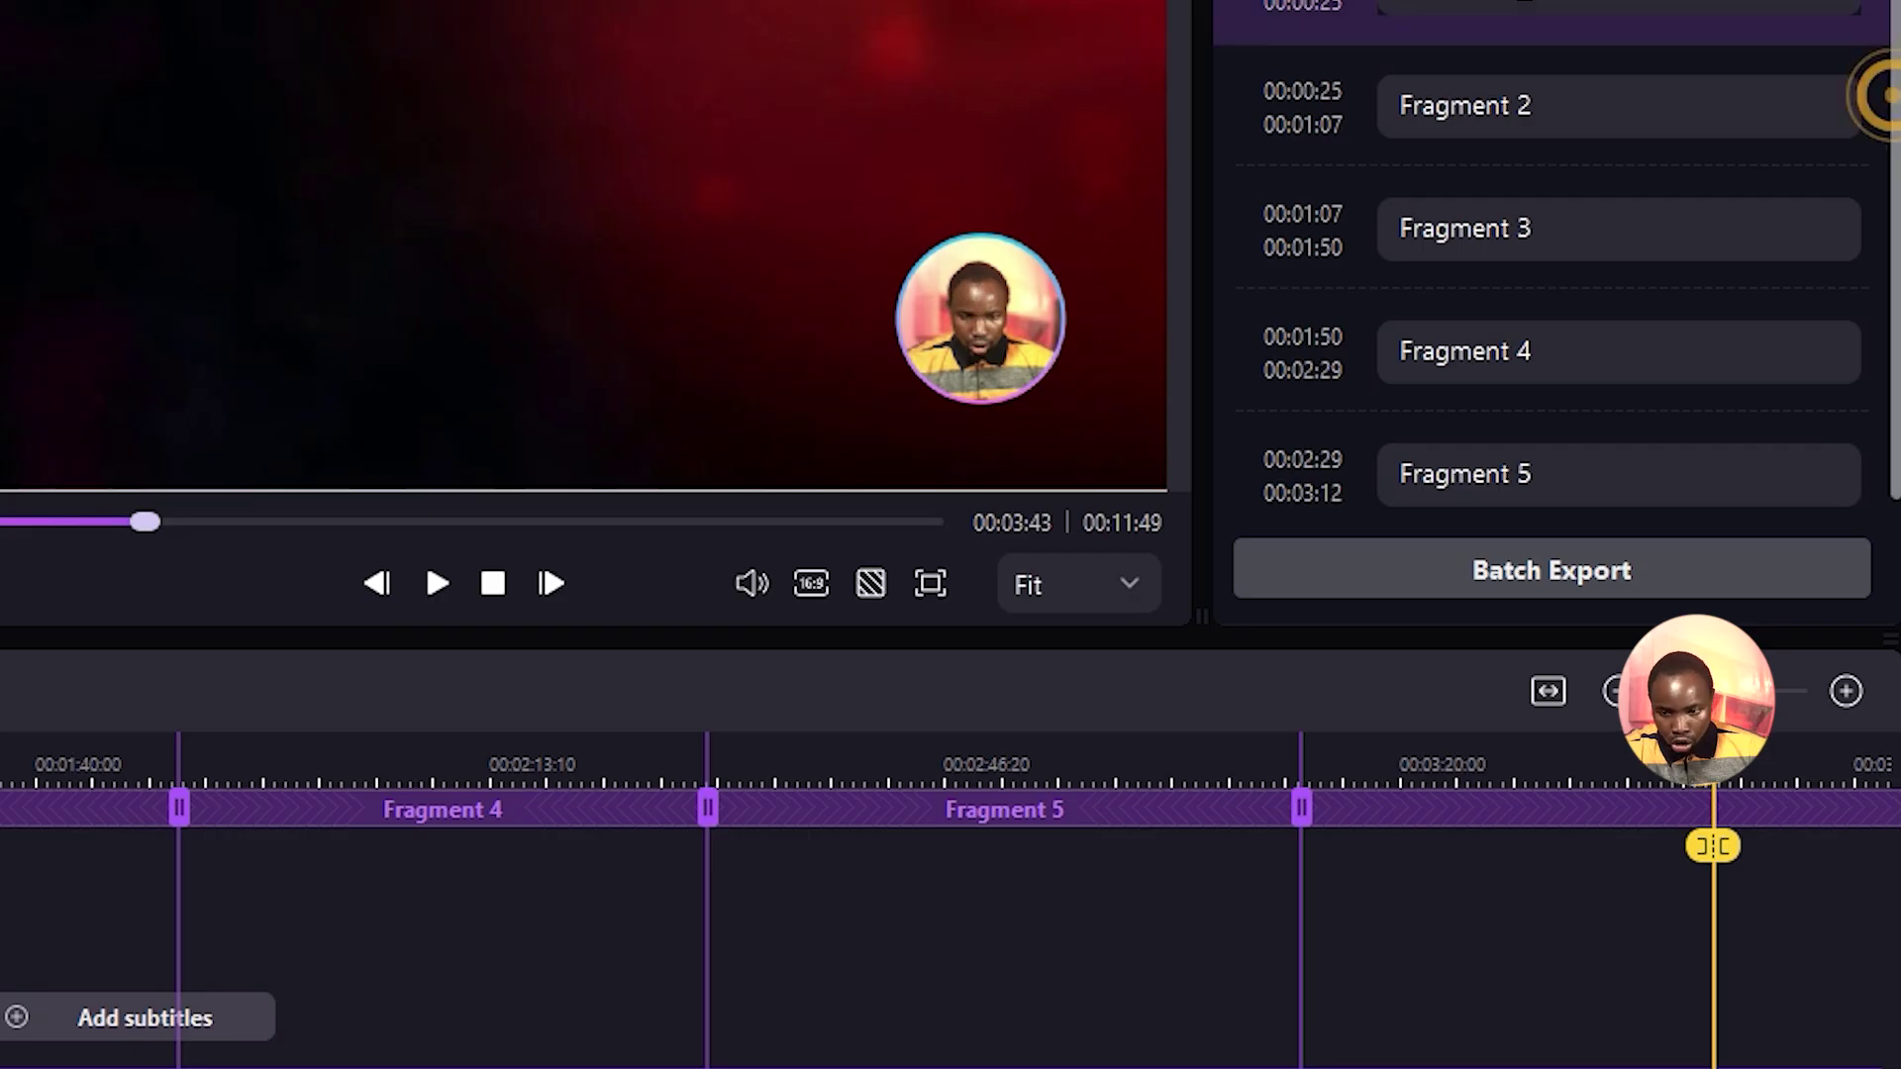
drag(1884, 93, 1892, 318)
Batch-export every fragment as its own video with the High preset.
click(1562, 584)
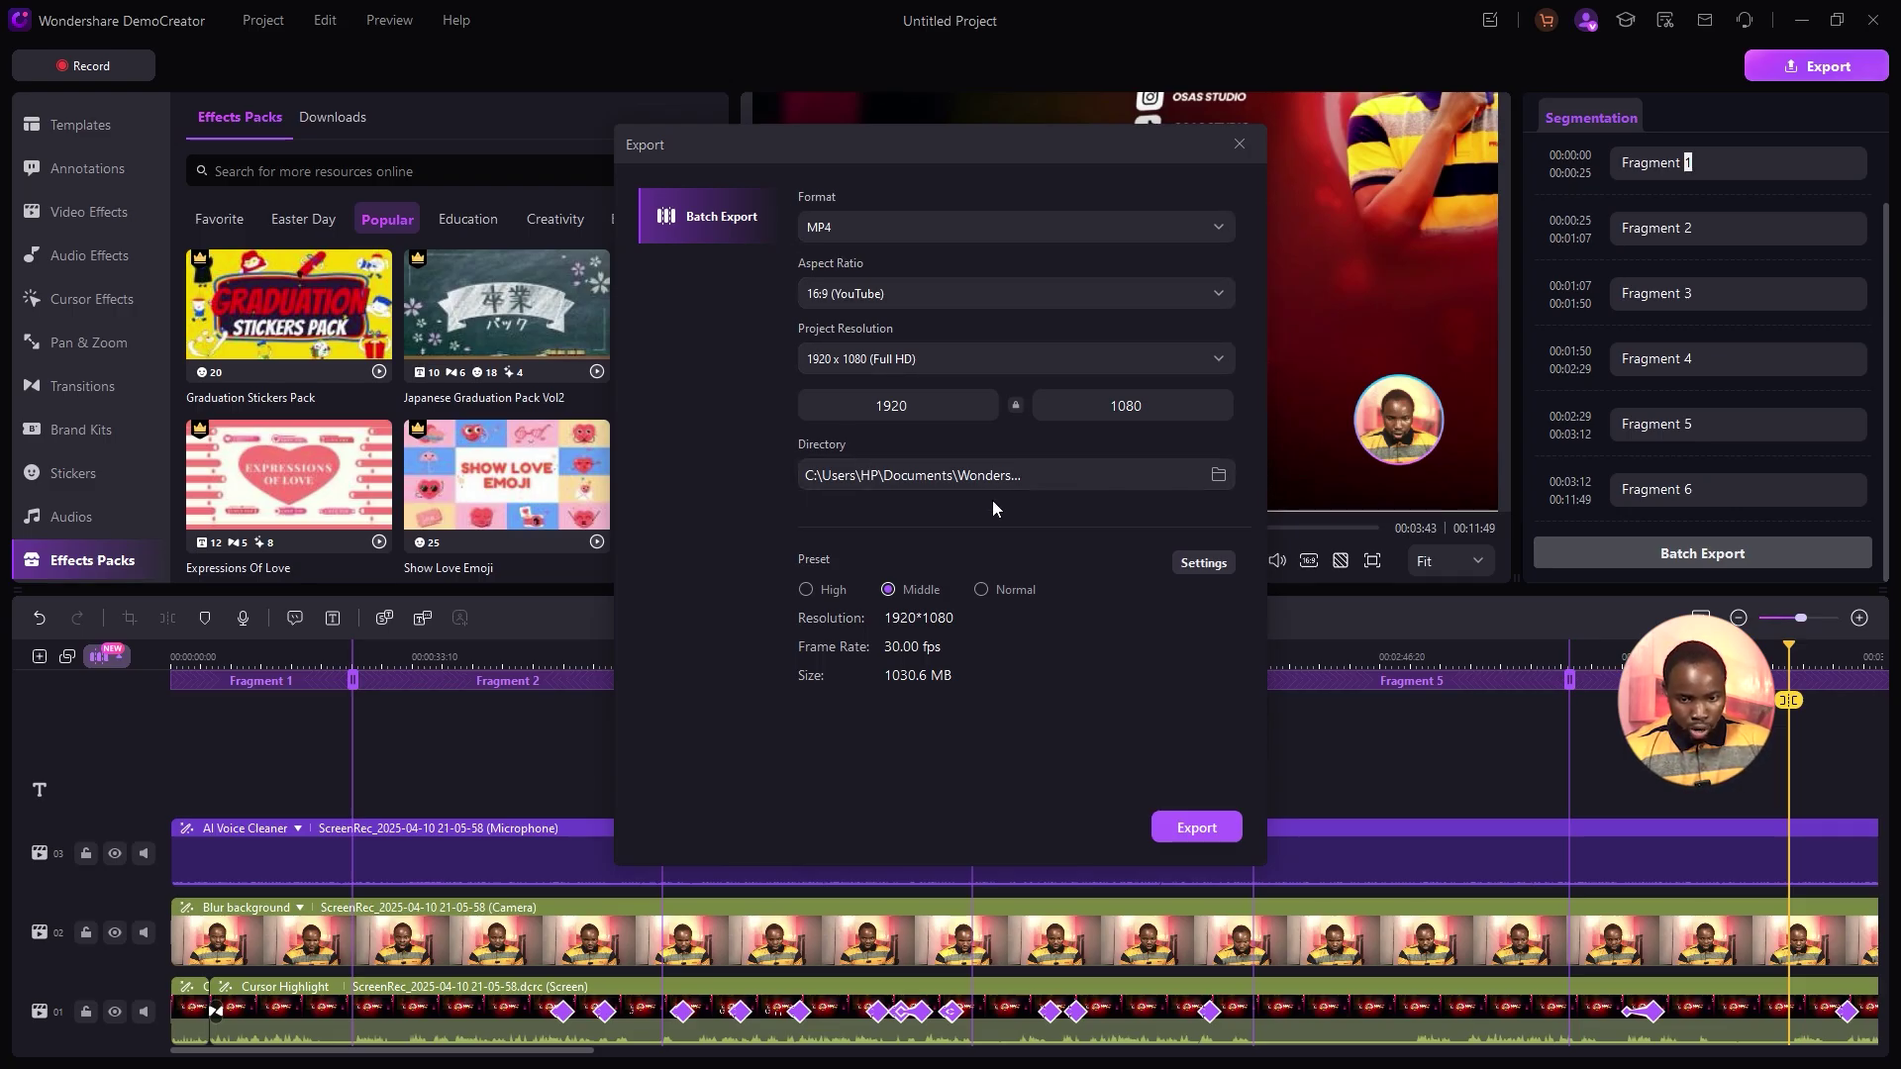
click(807, 590)
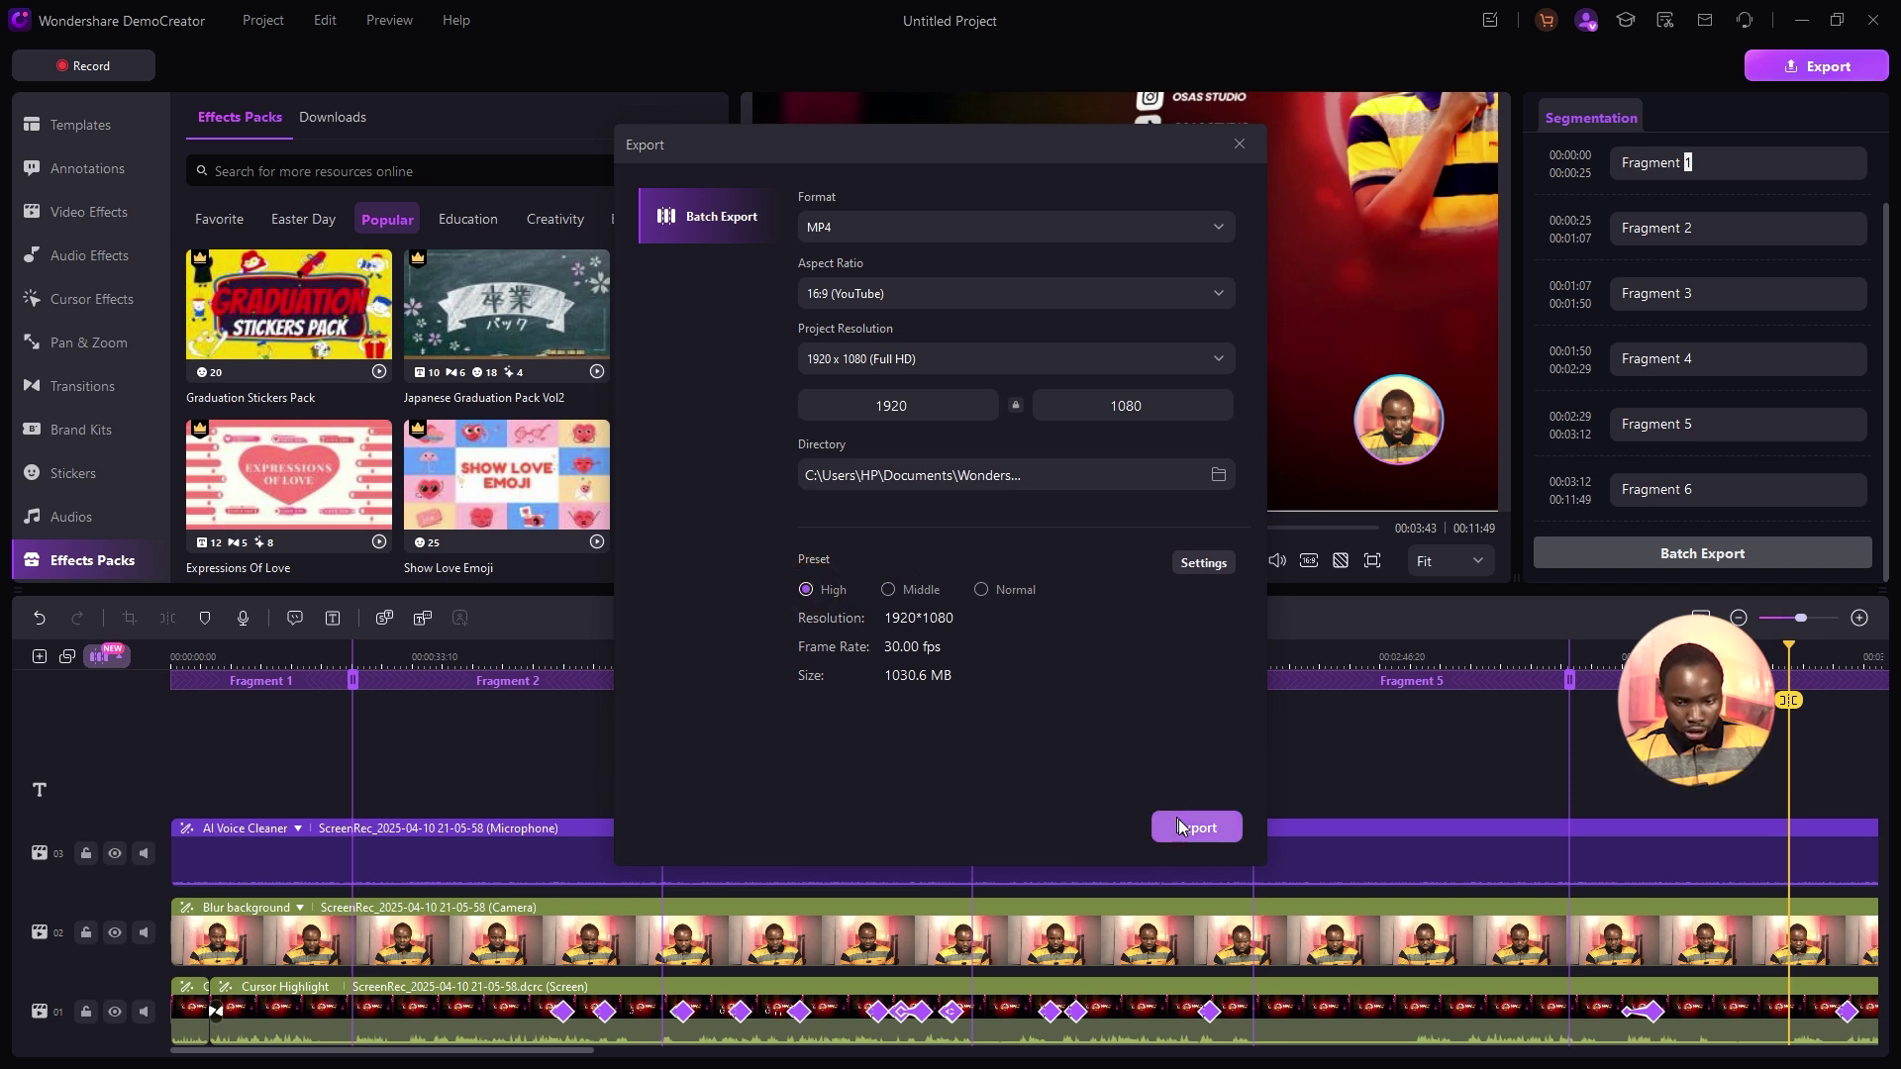
click(1183, 829)
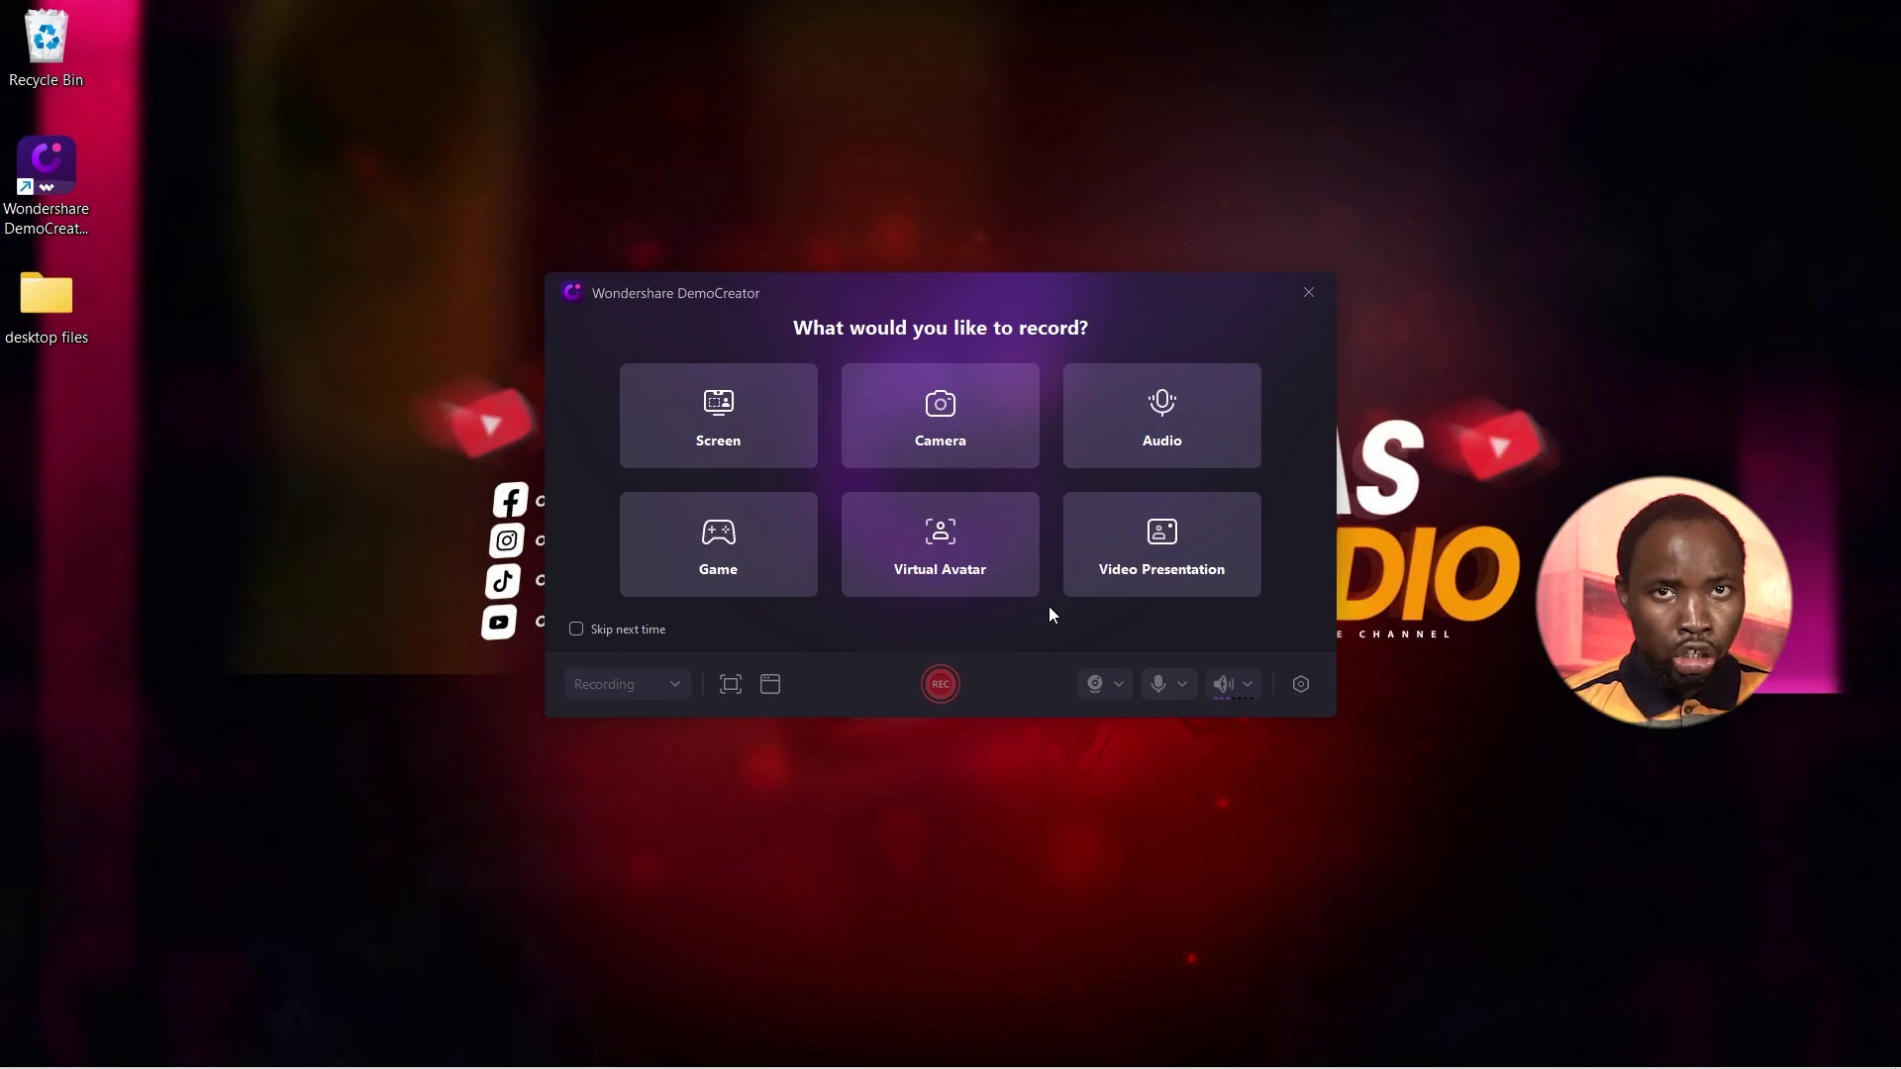
Start Virtual Avatar mode with USB Video as the camera source.
click(950, 588)
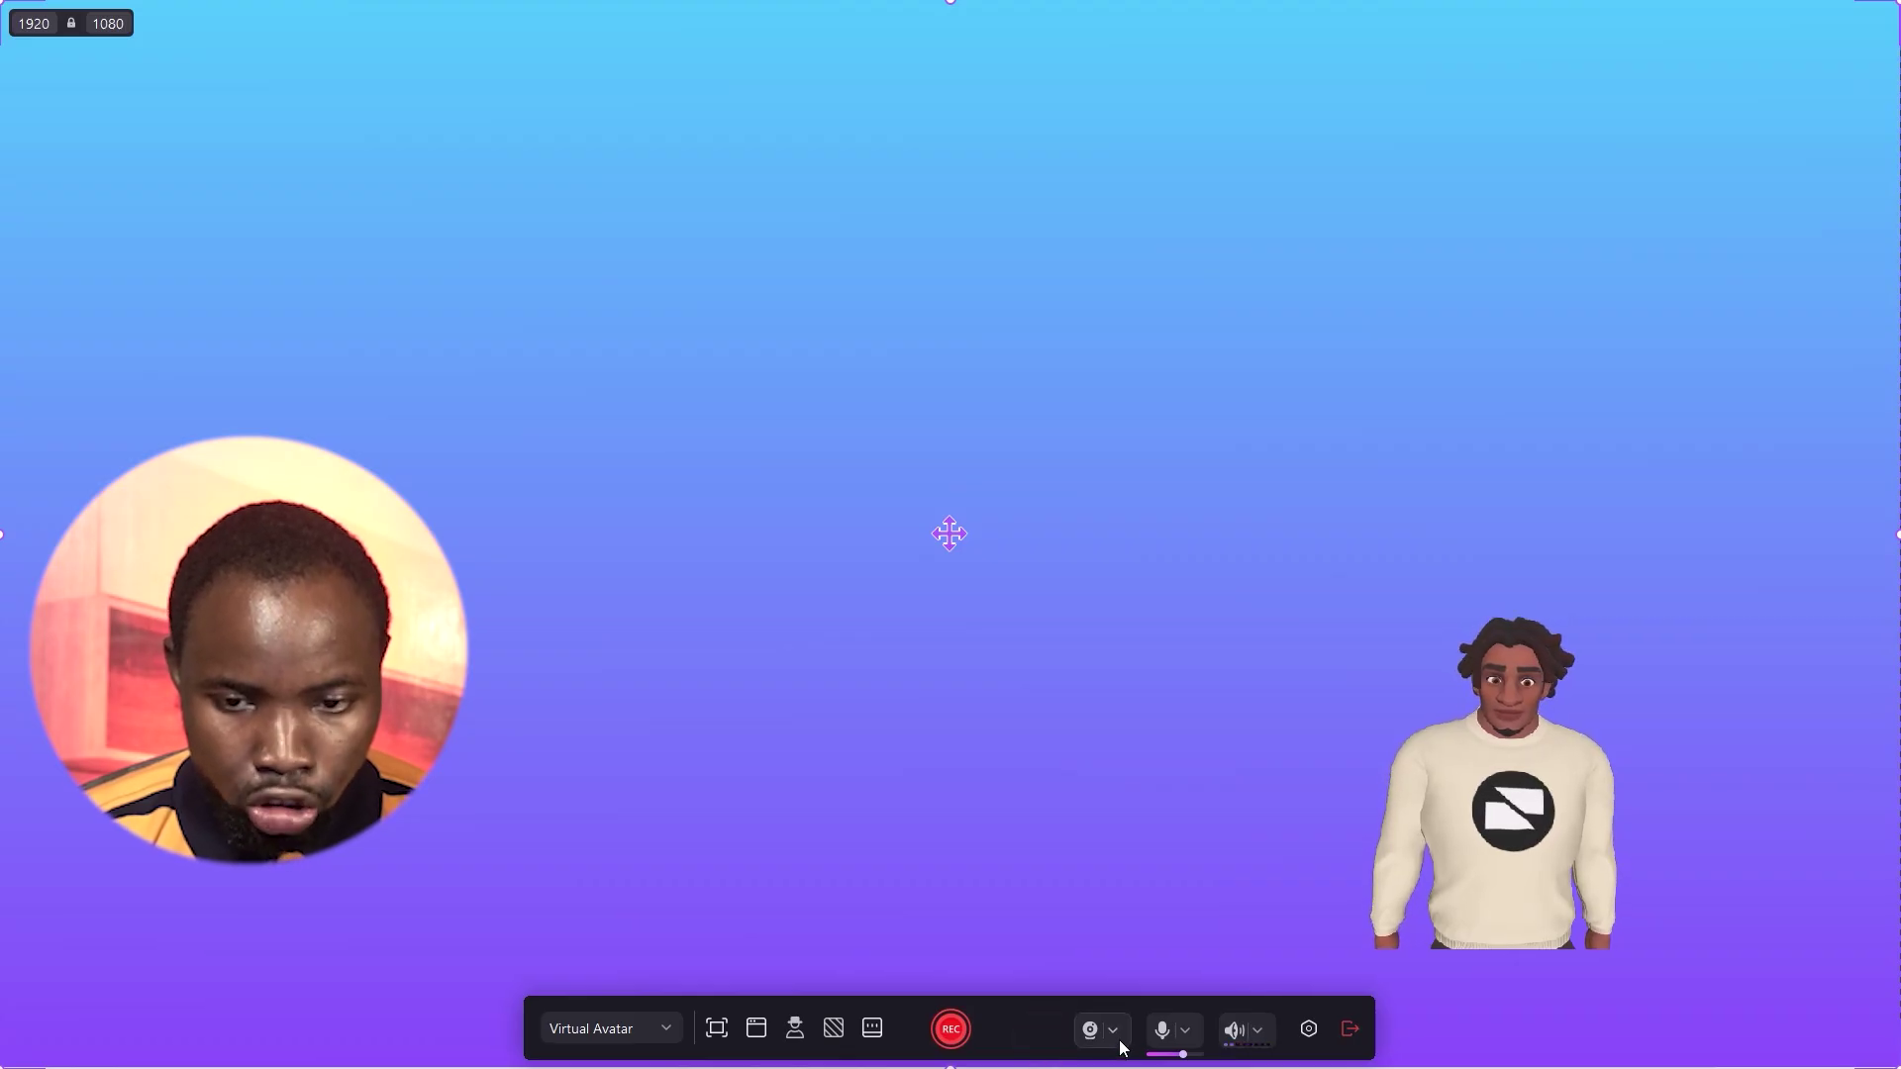
click(1114, 1032)
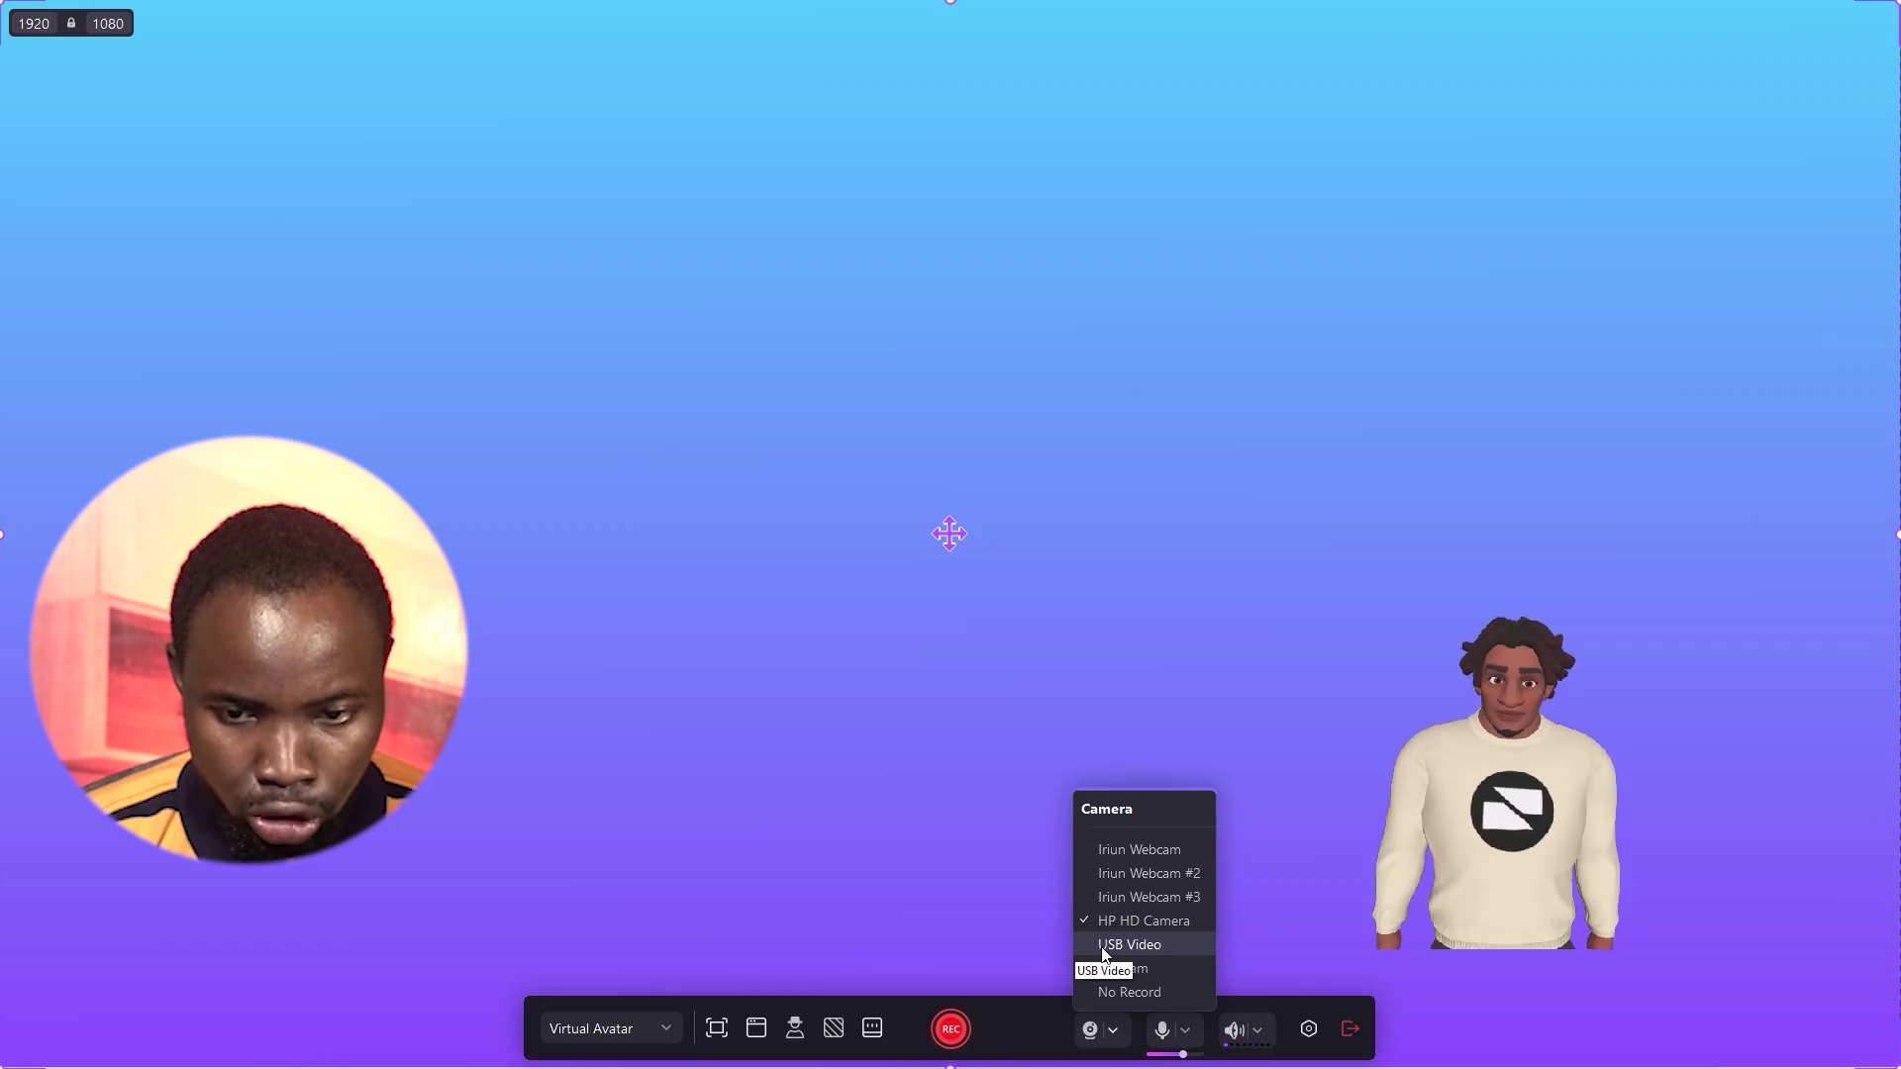
click(1145, 942)
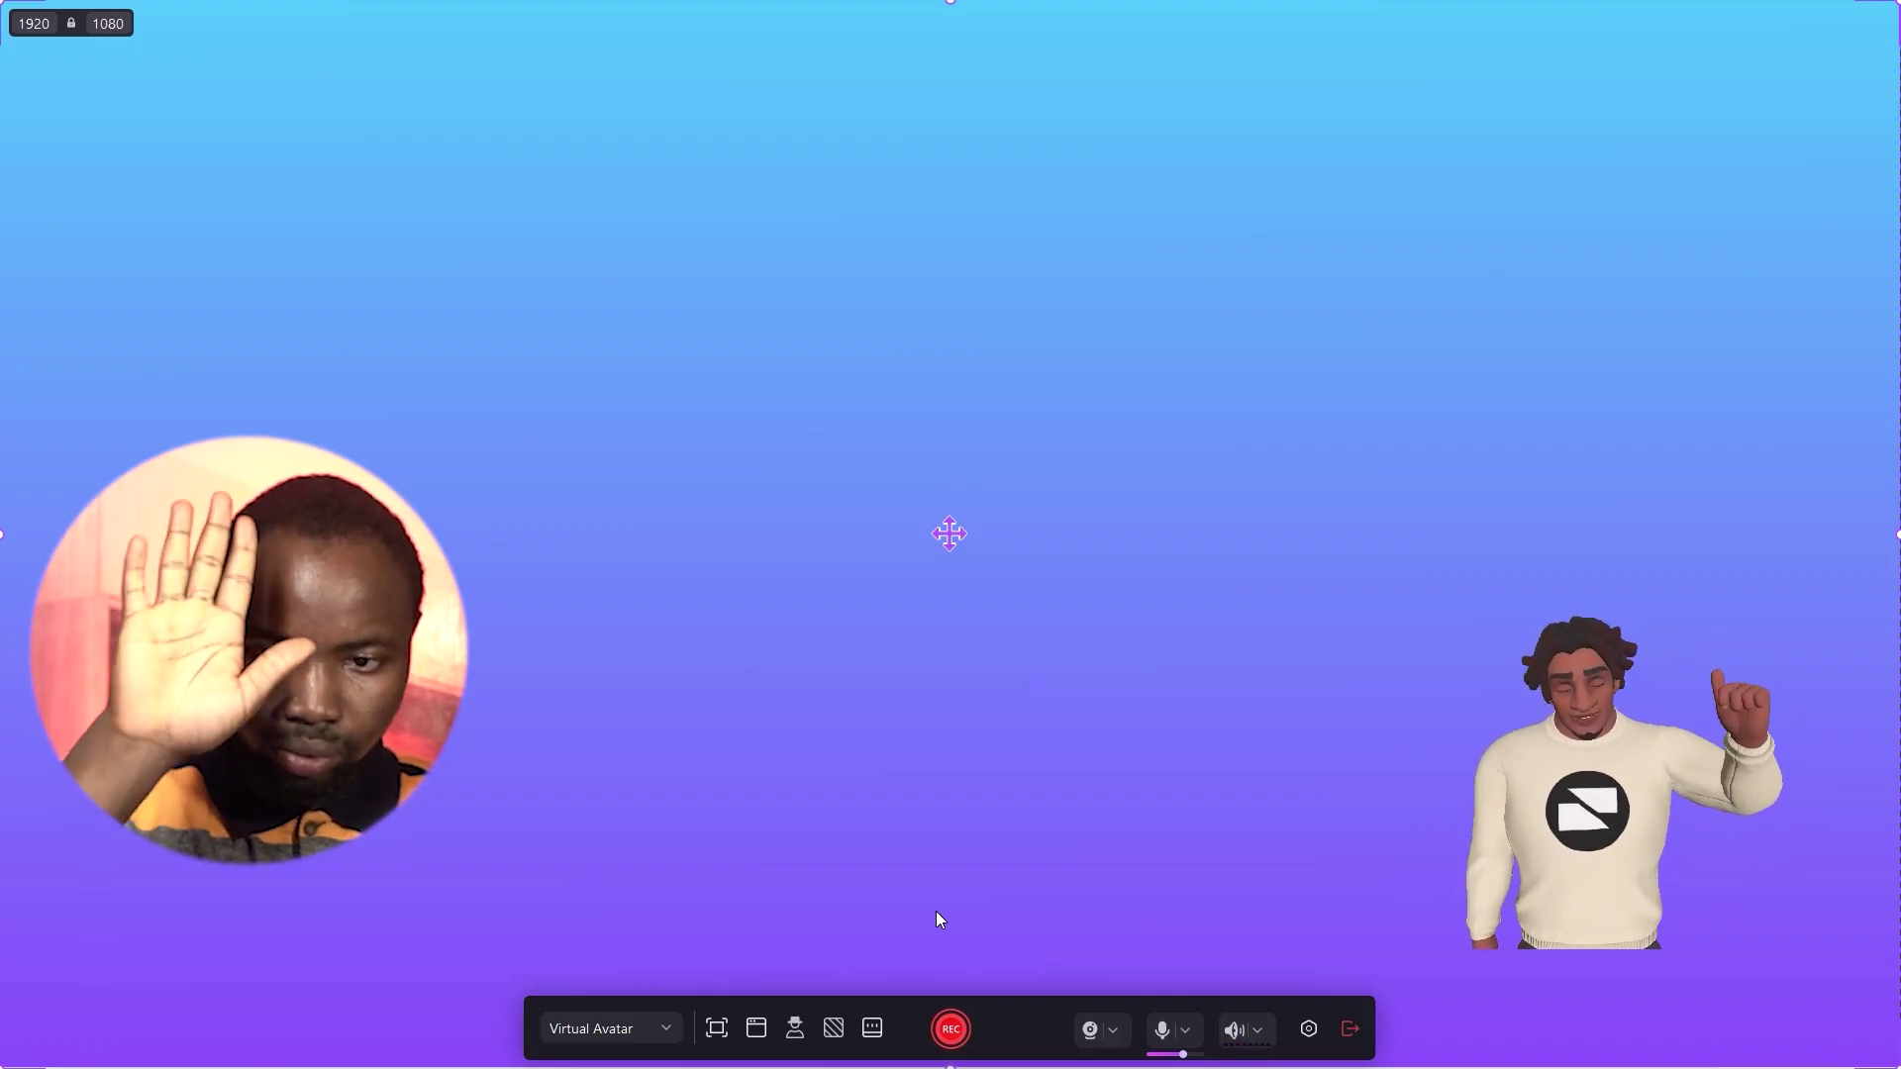
Swap the virtual avatar to the boy in the red vest.
click(793, 1028)
drag(986, 817, 998, 721)
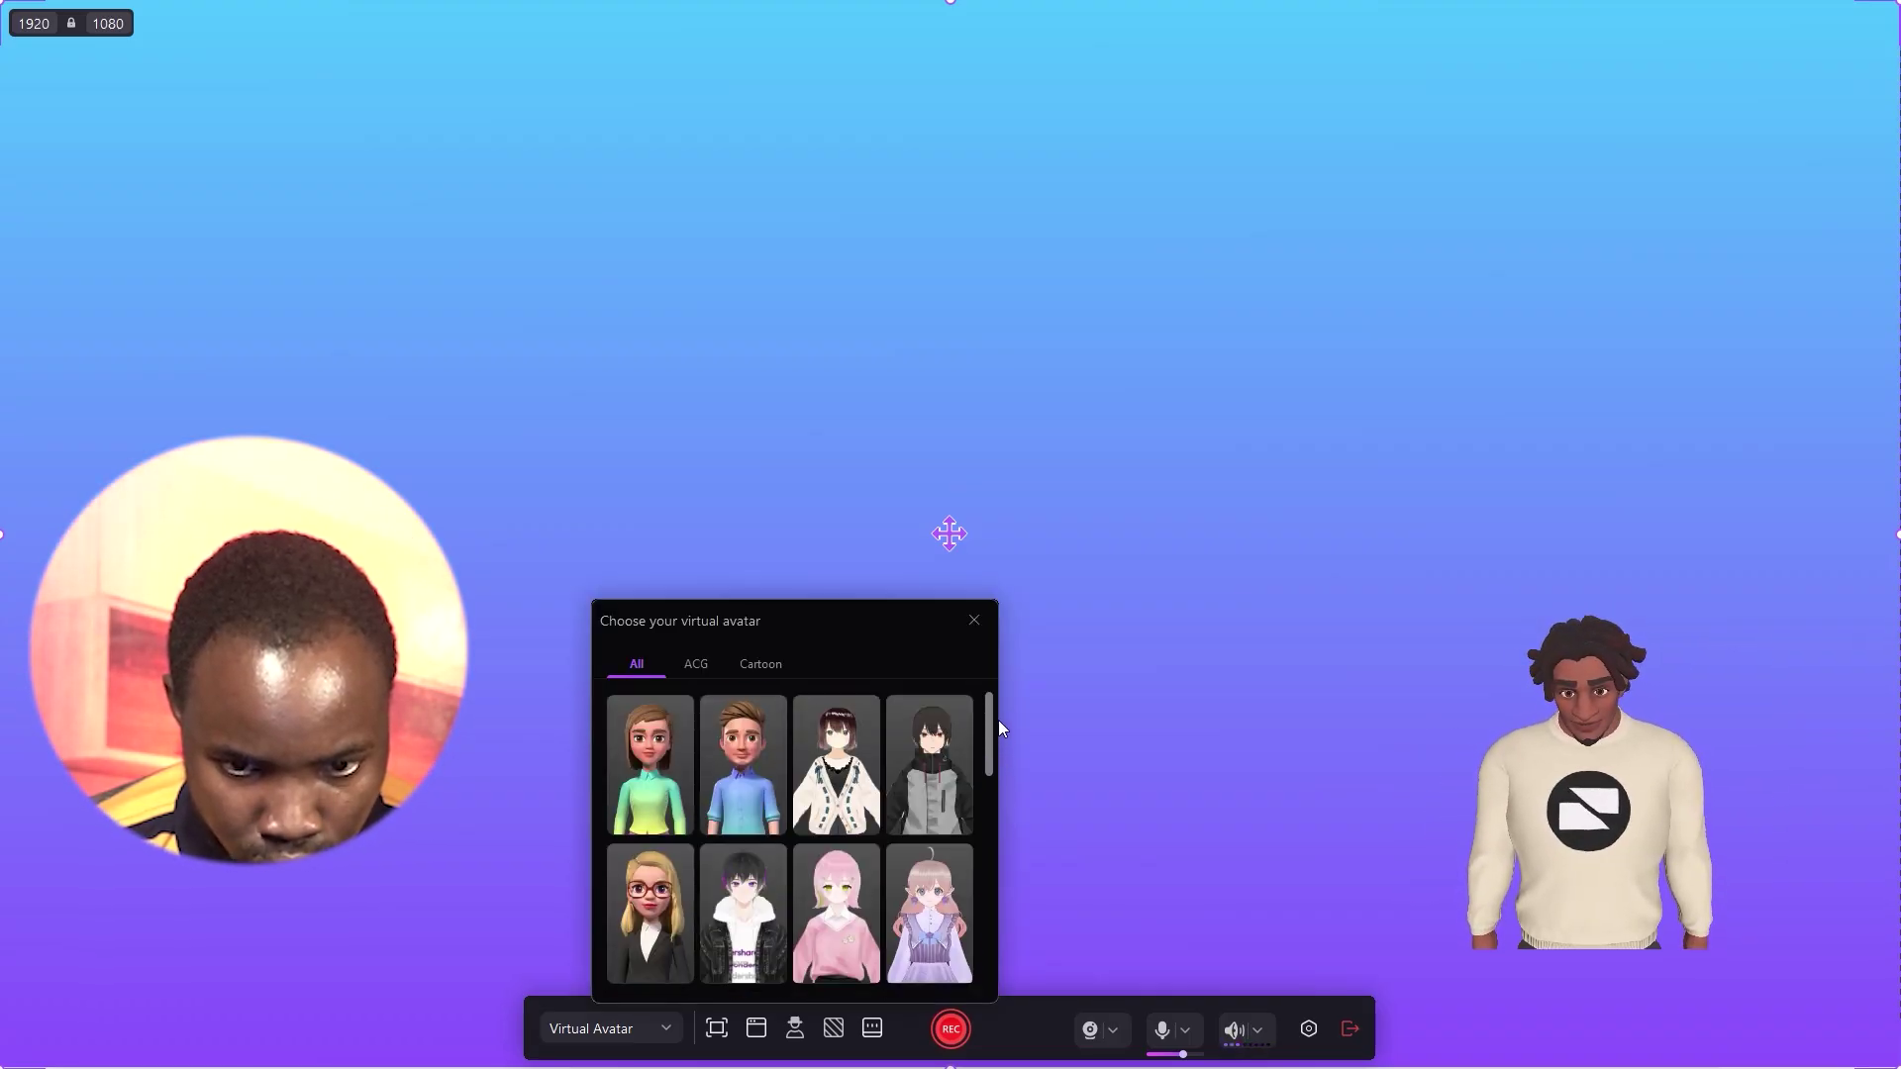
click(780, 792)
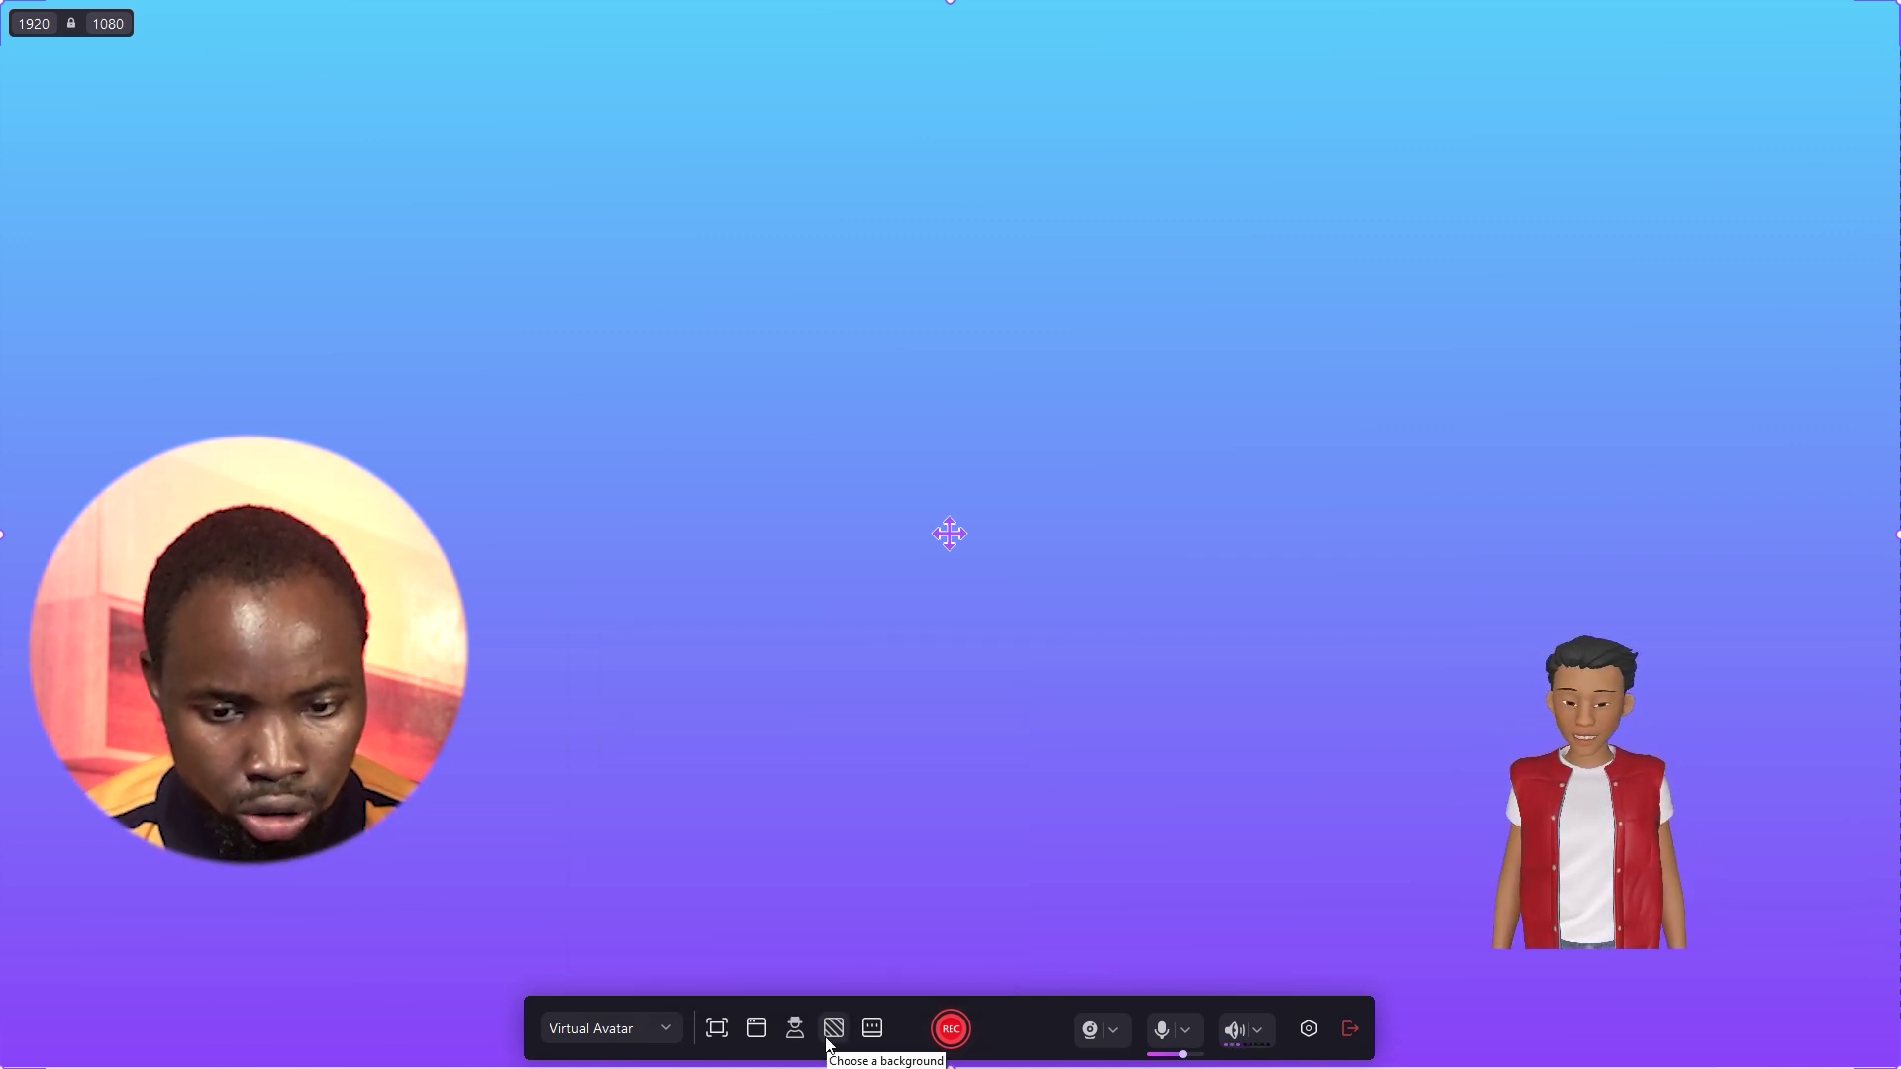
Switch to a neon circuit background from the Academy set and open avatar calibration.
click(834, 1029)
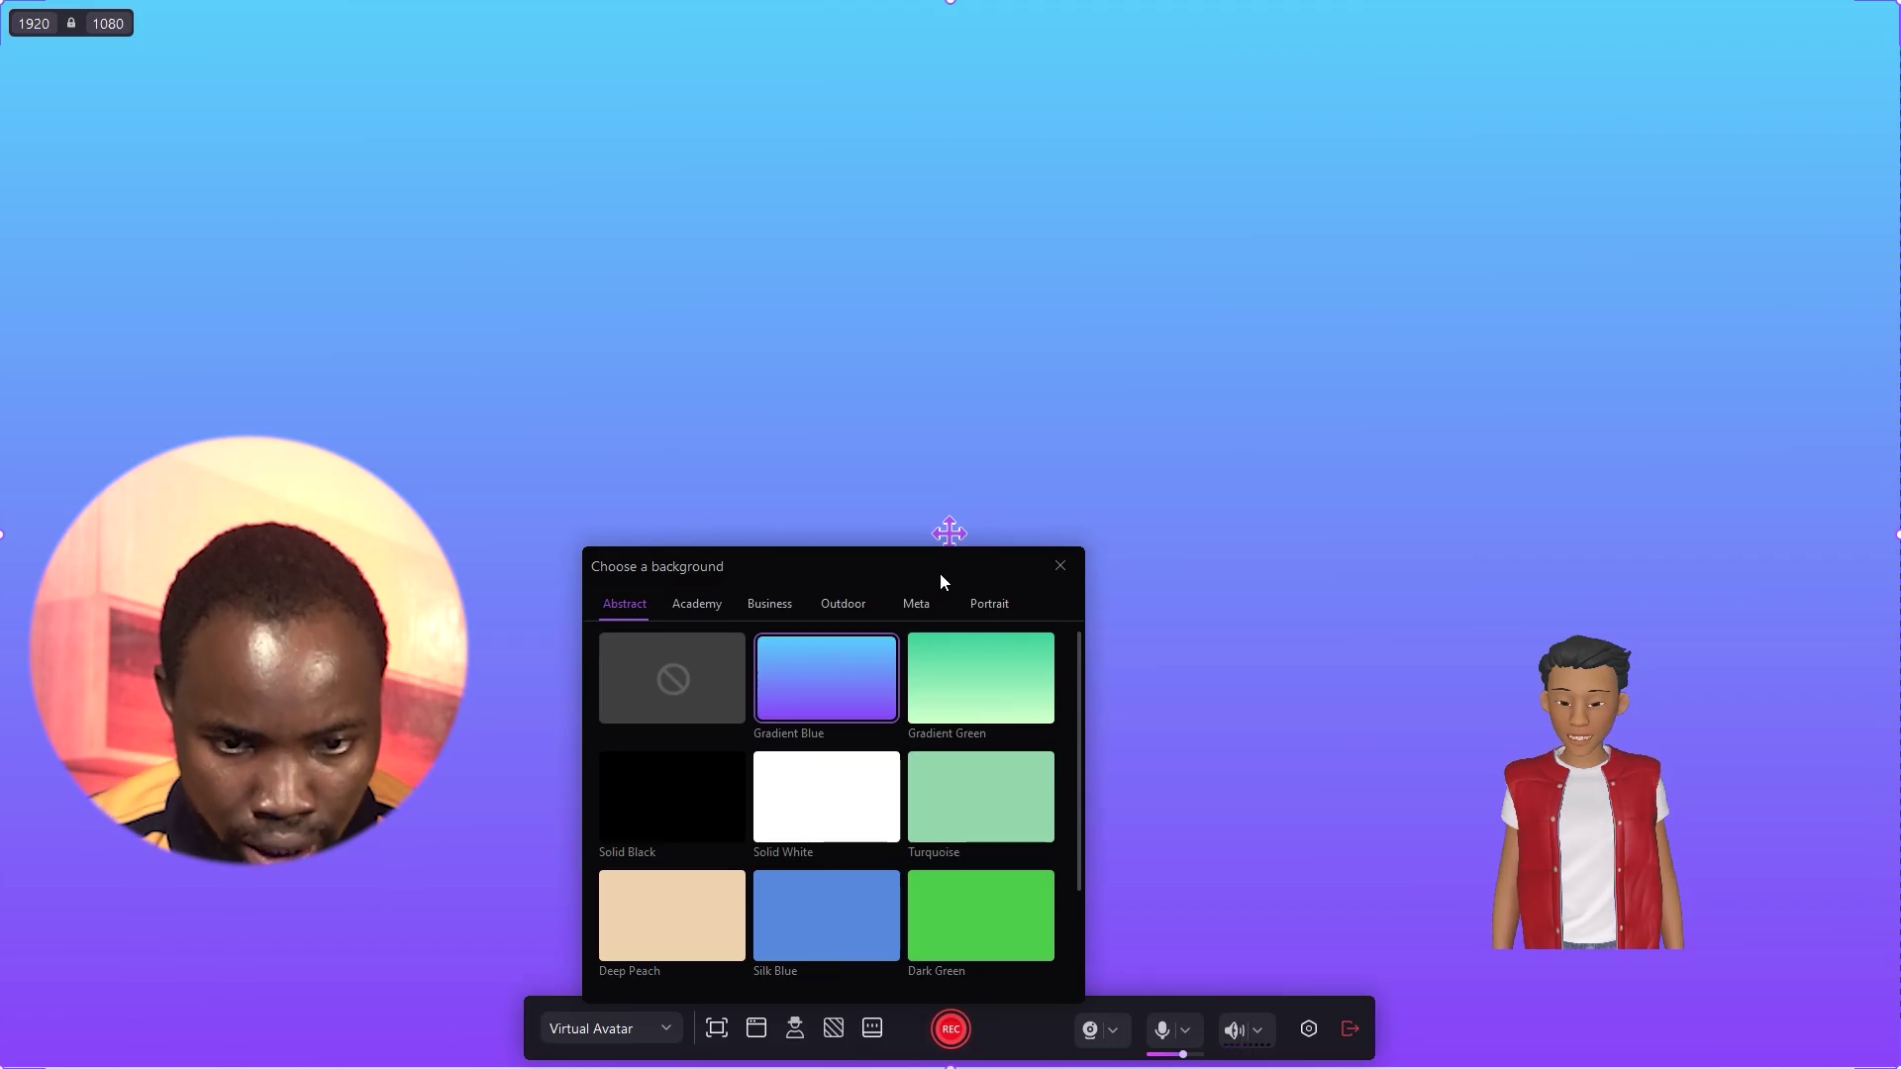
click(698, 603)
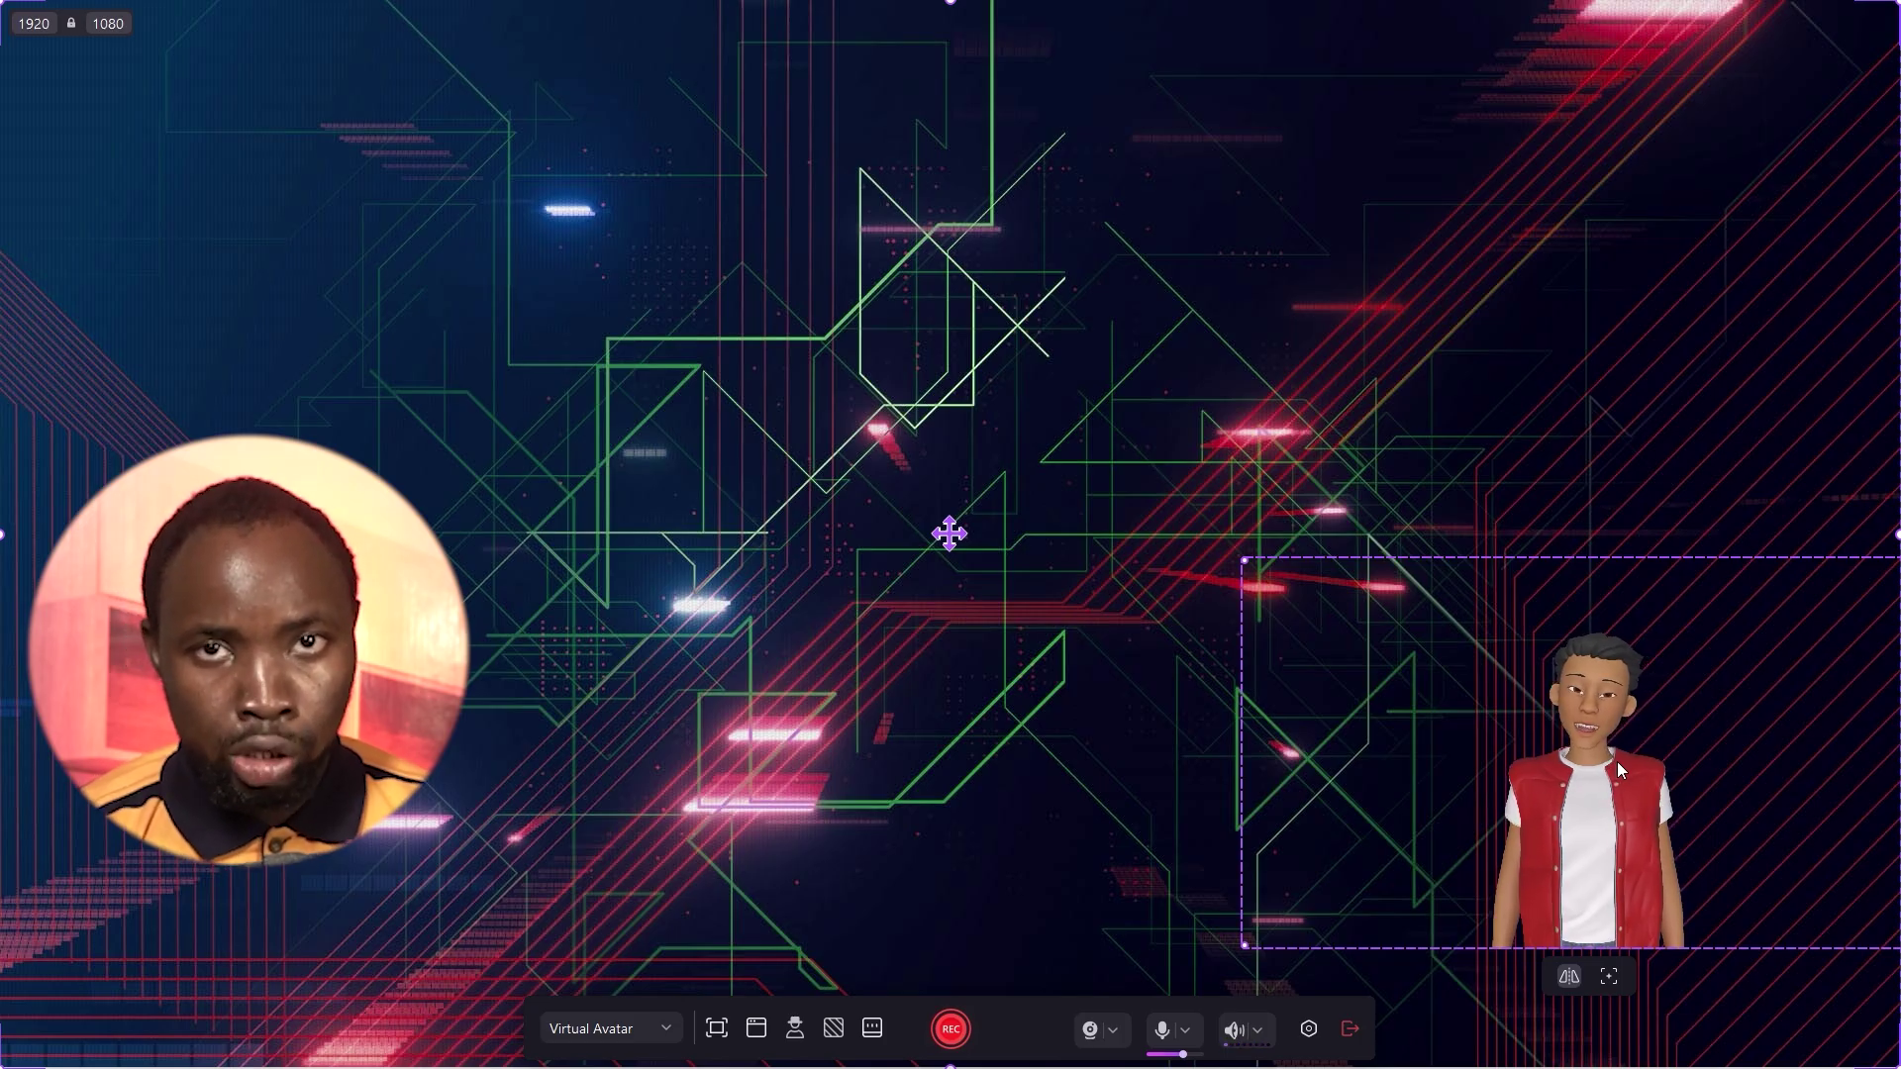
click(1610, 977)
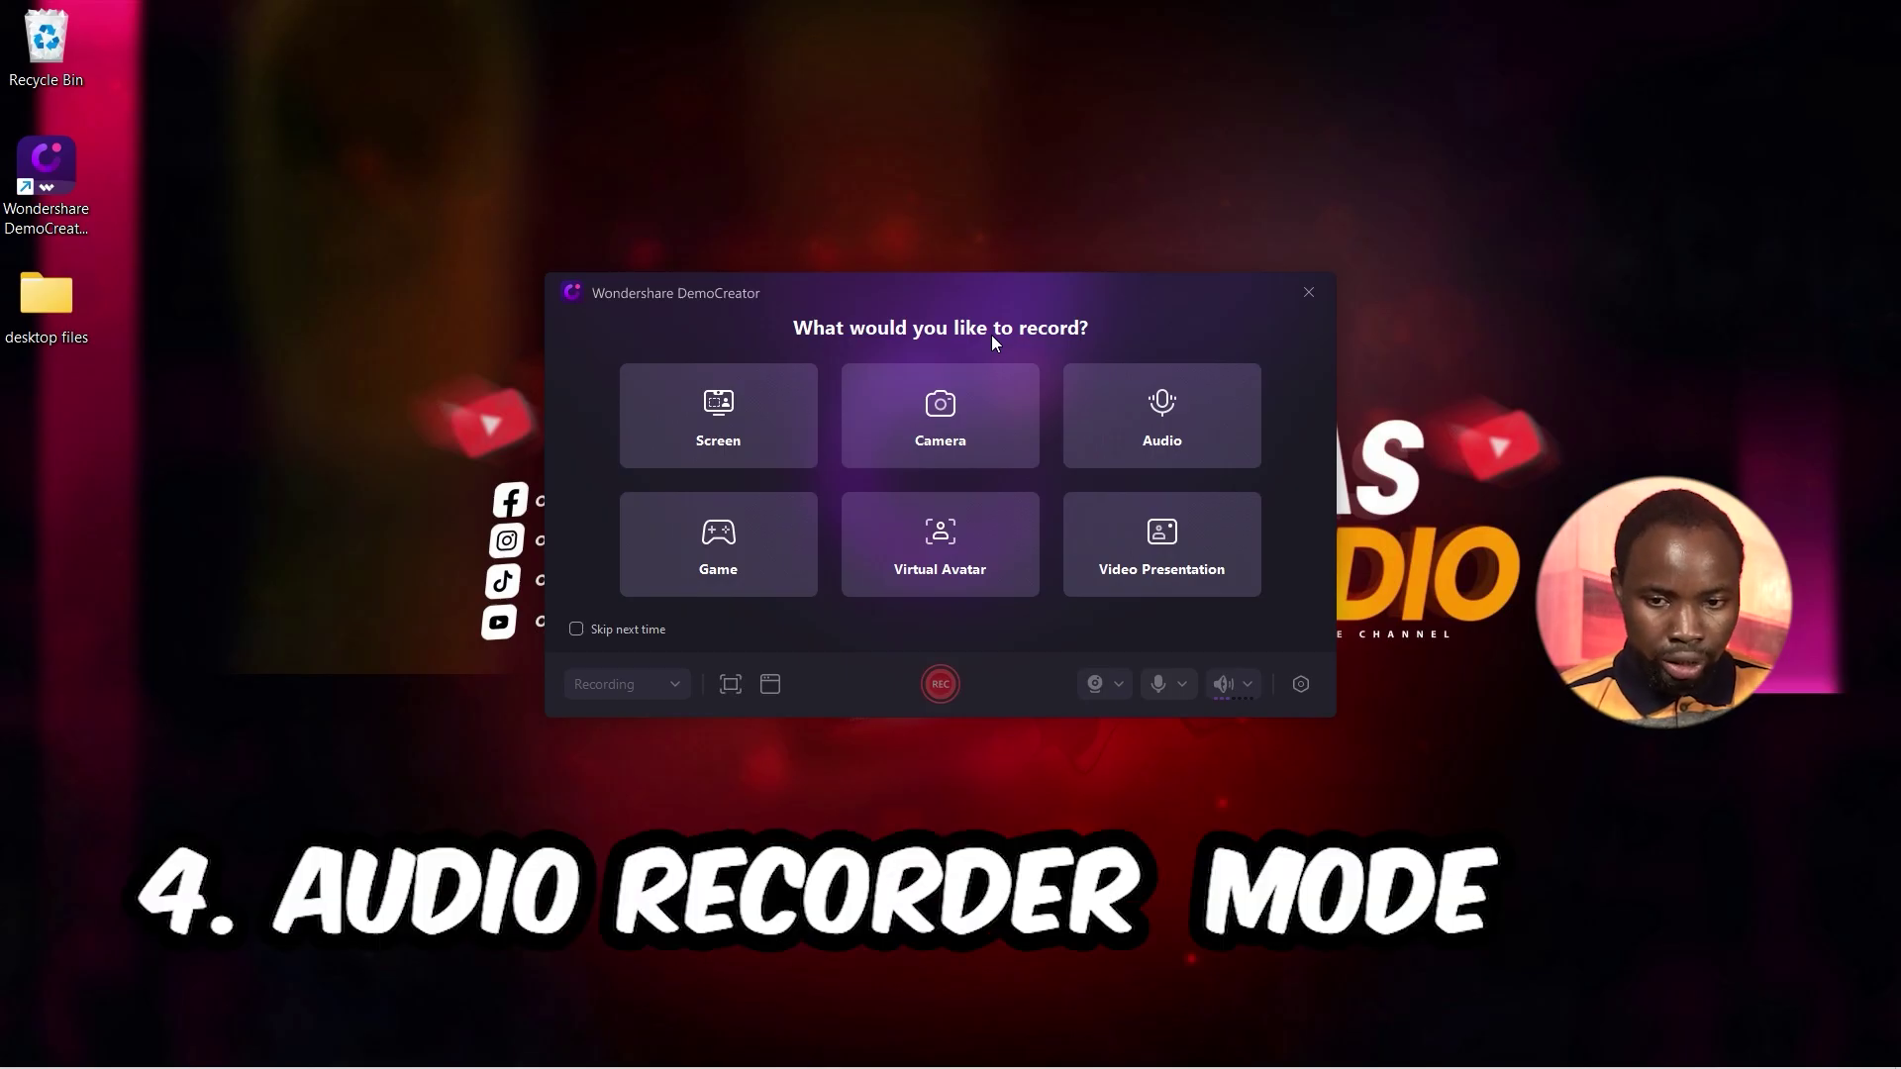
Open the Audio recorder and its Advanced Settings with General before- and after-recording options.
click(1184, 443)
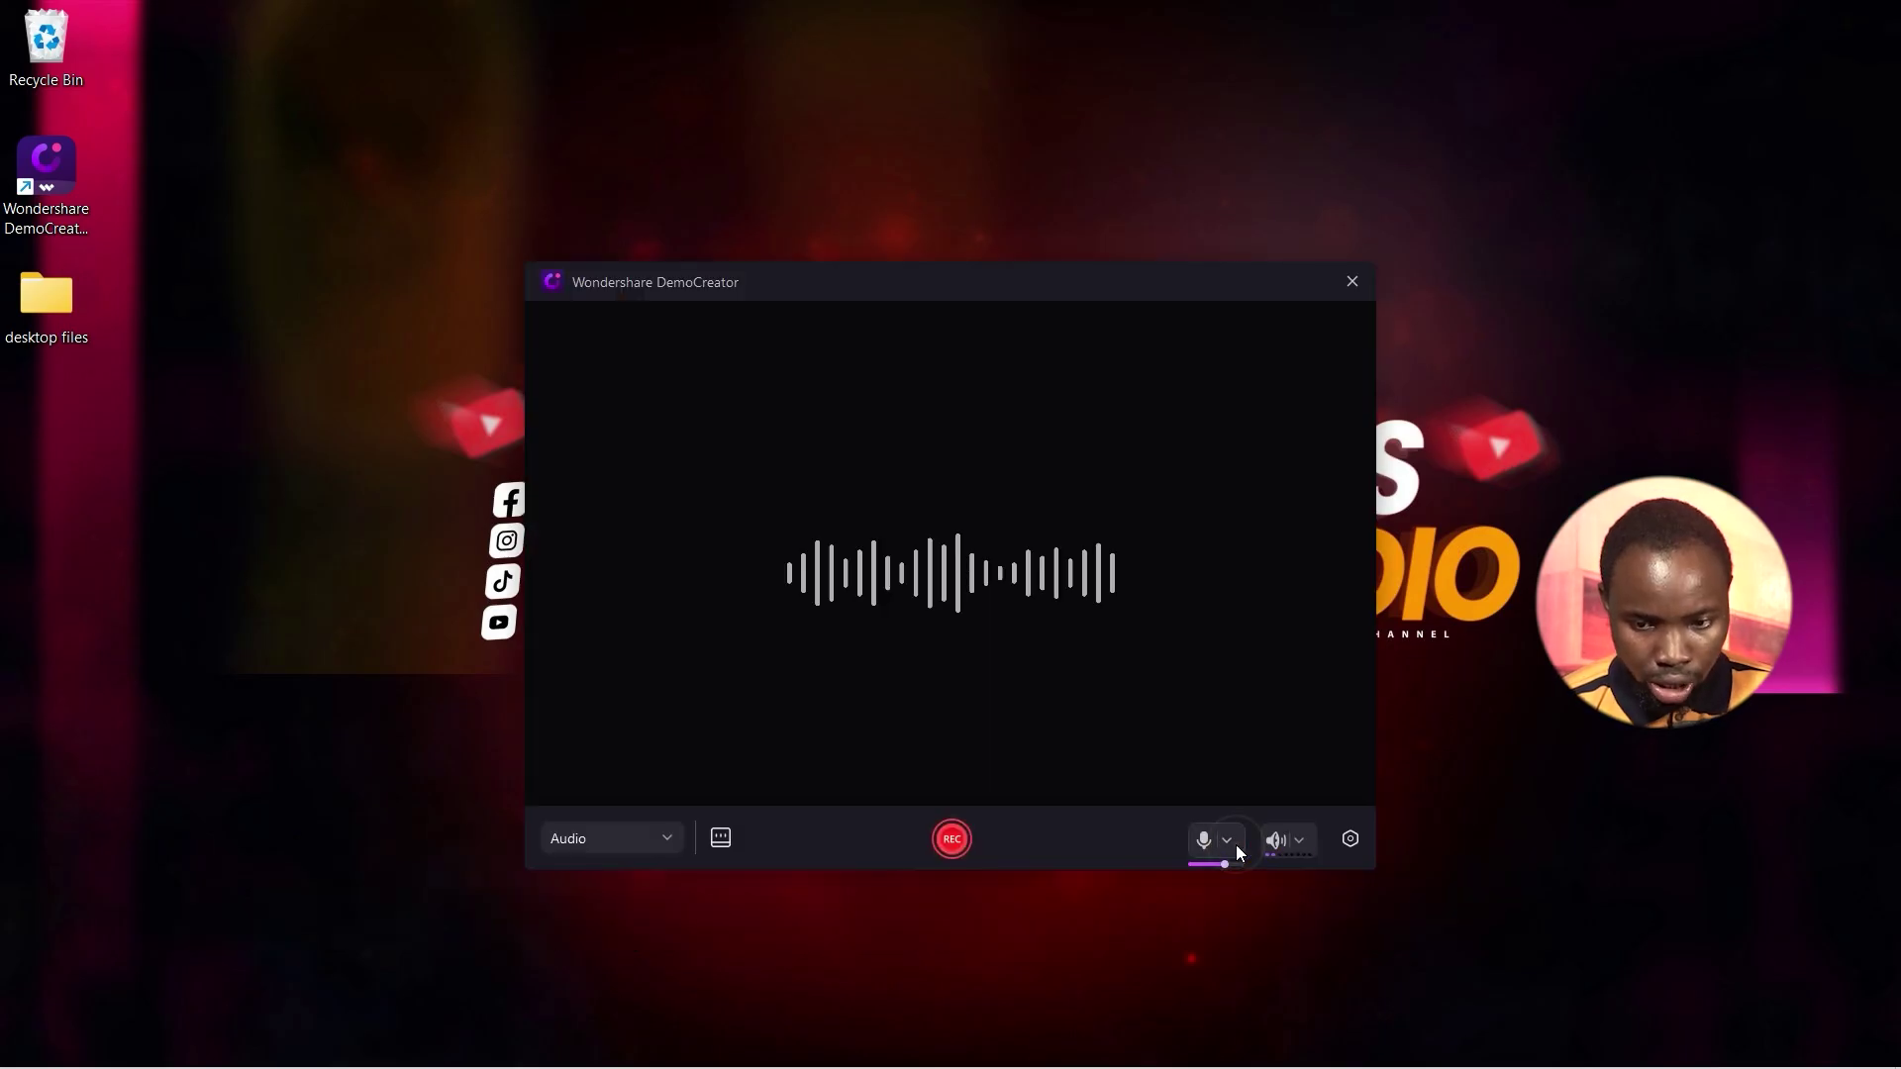
click(640, 282)
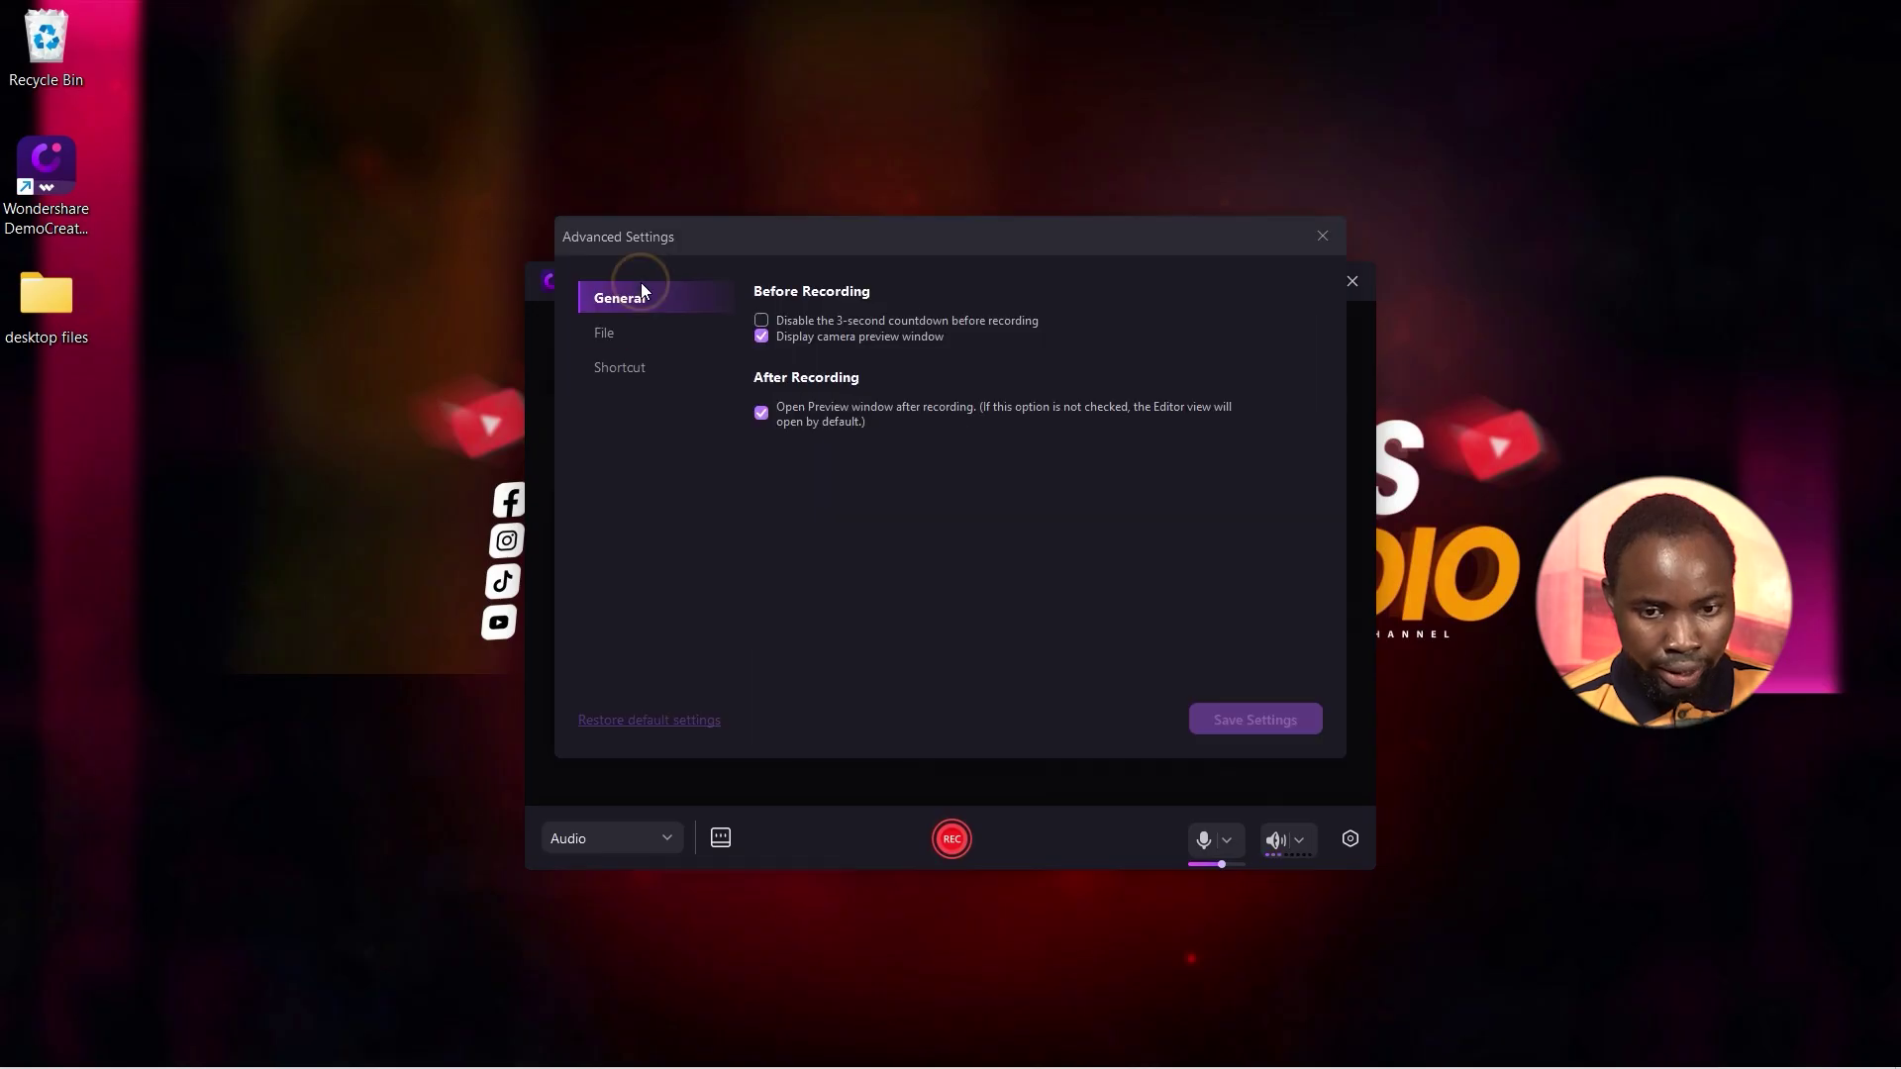